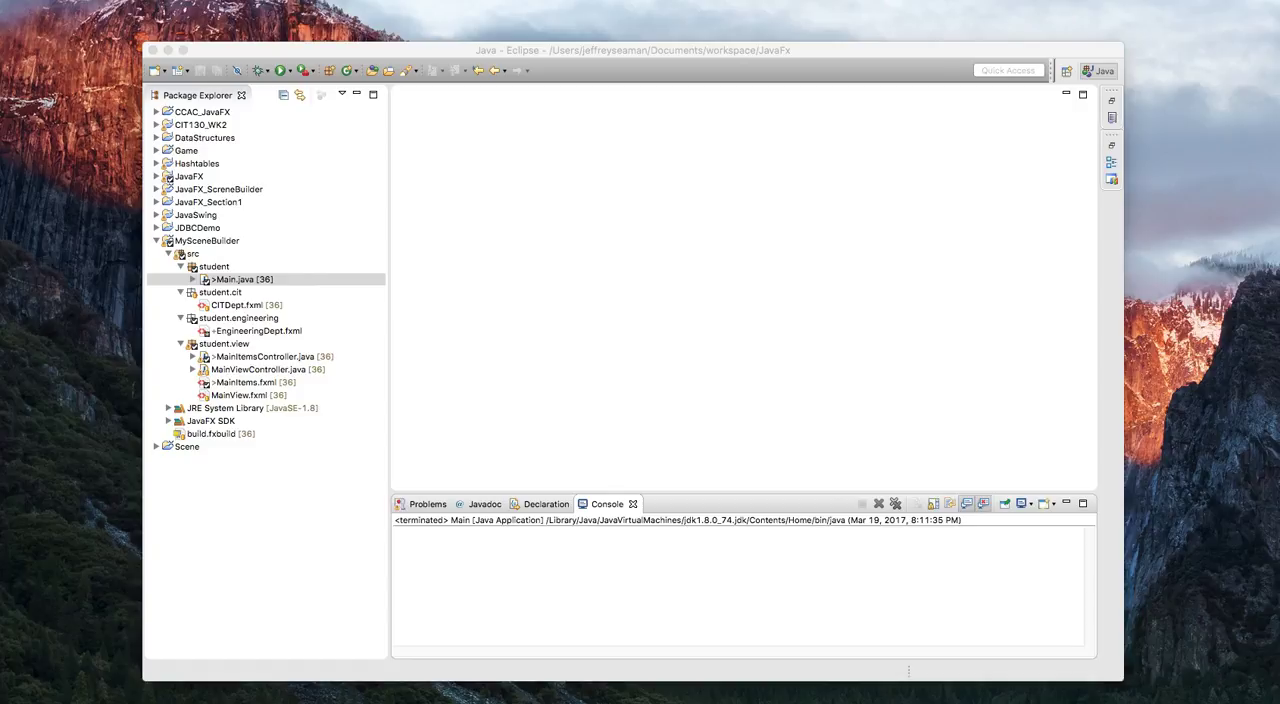
# Open MainView.fxml from the student.view package in SceneBuilder.
pyautogui.doubleClick(258, 396)
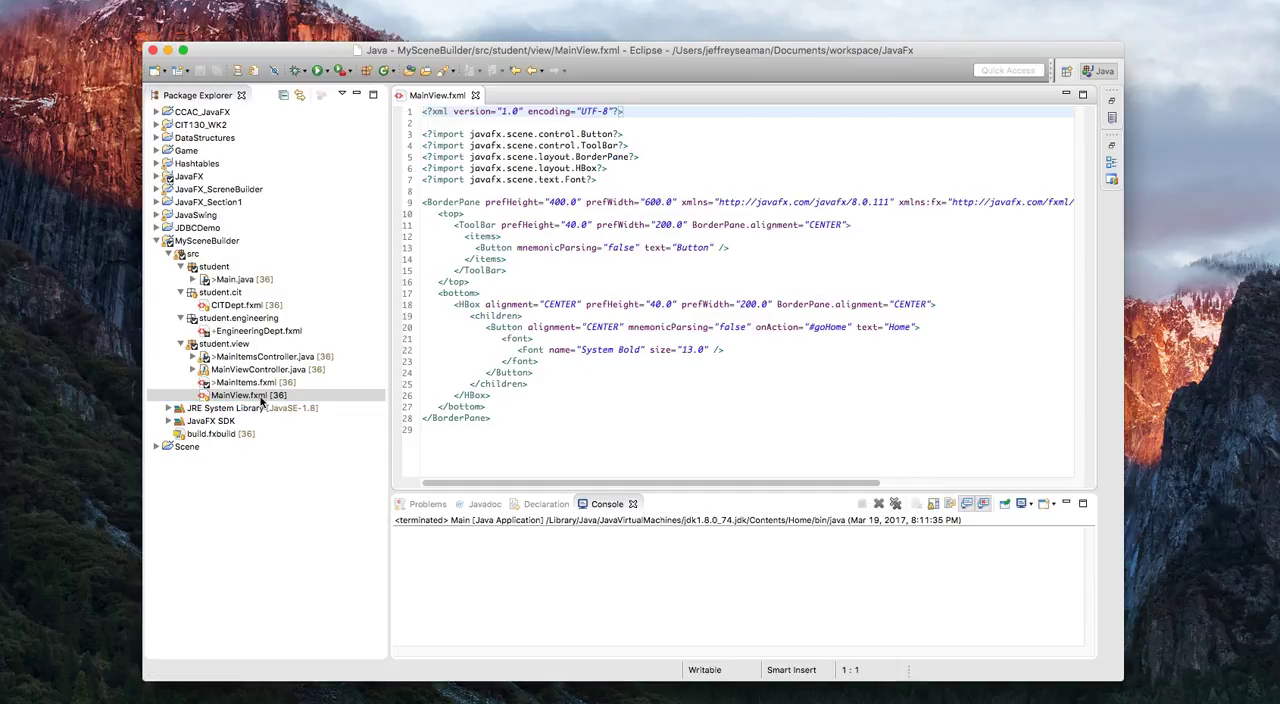
pyautogui.rightClick(260, 398)
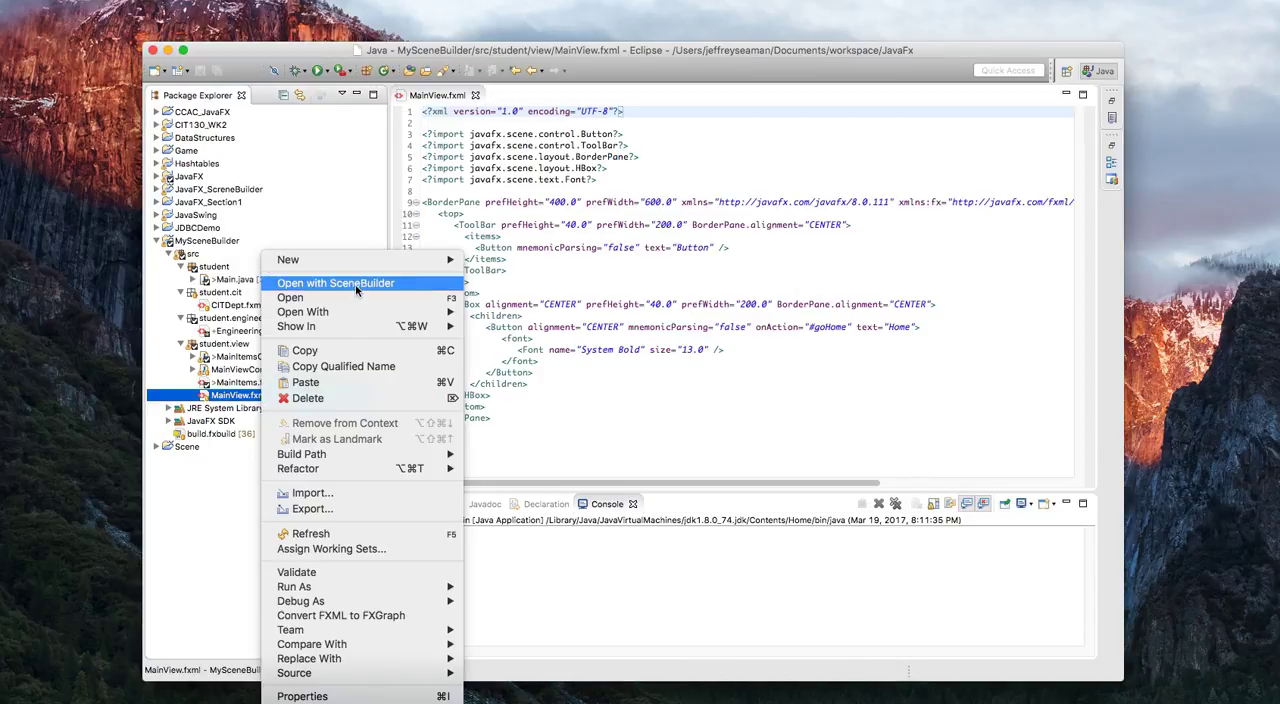
pyautogui.click(355, 291)
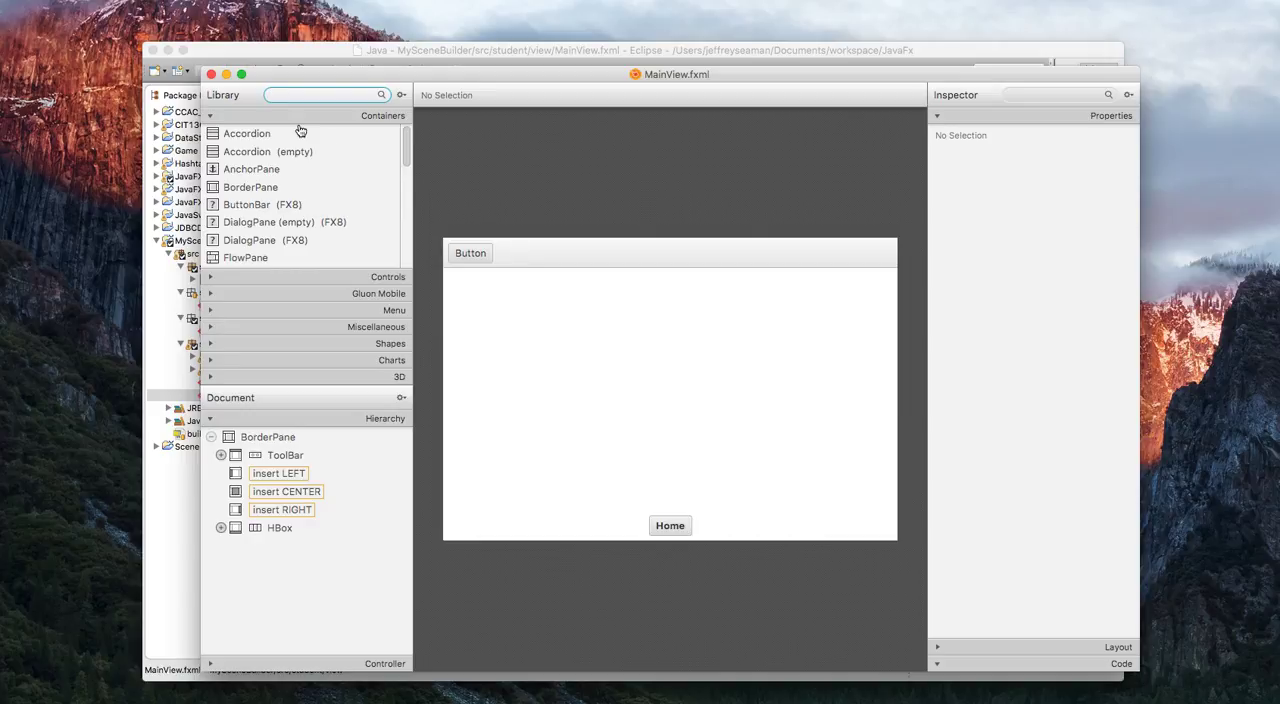
# Find the Button control in the library and add one to the bottom HBox, before the Home button.
pyautogui.click(305, 95)
pyautogui.write('button')
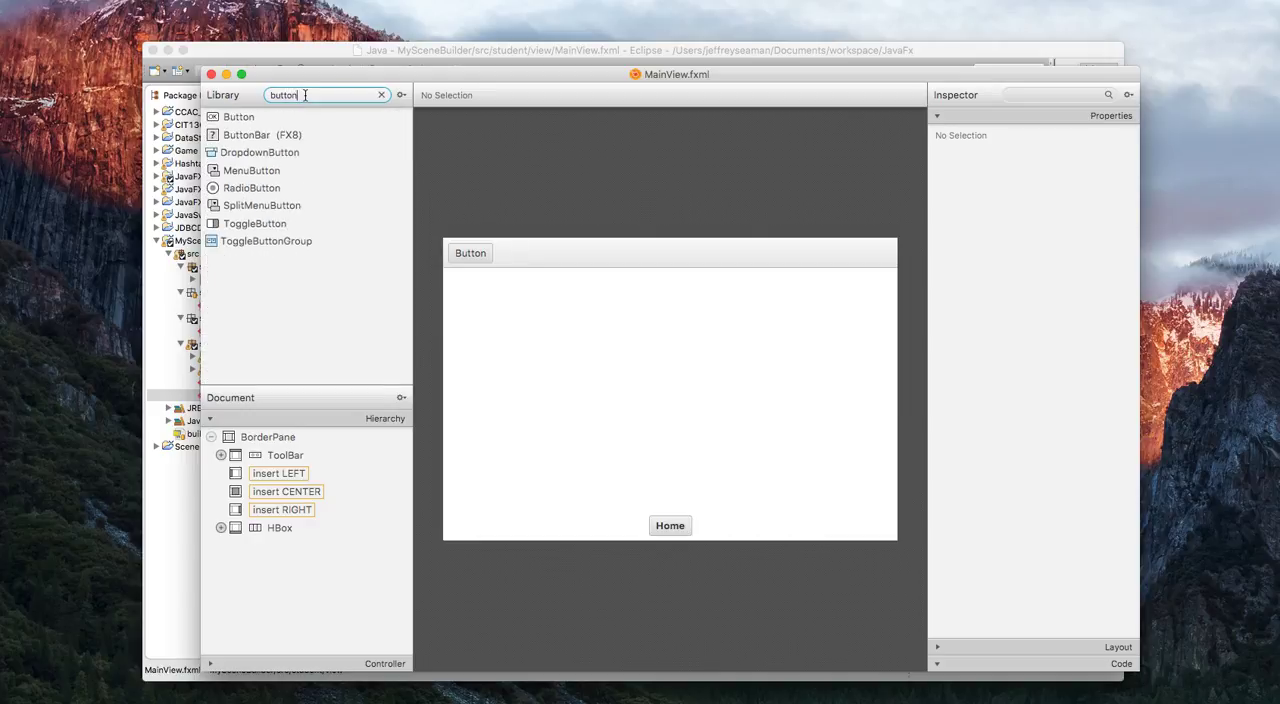
pyautogui.moveTo(245, 117); pyautogui.dragTo(620, 524)
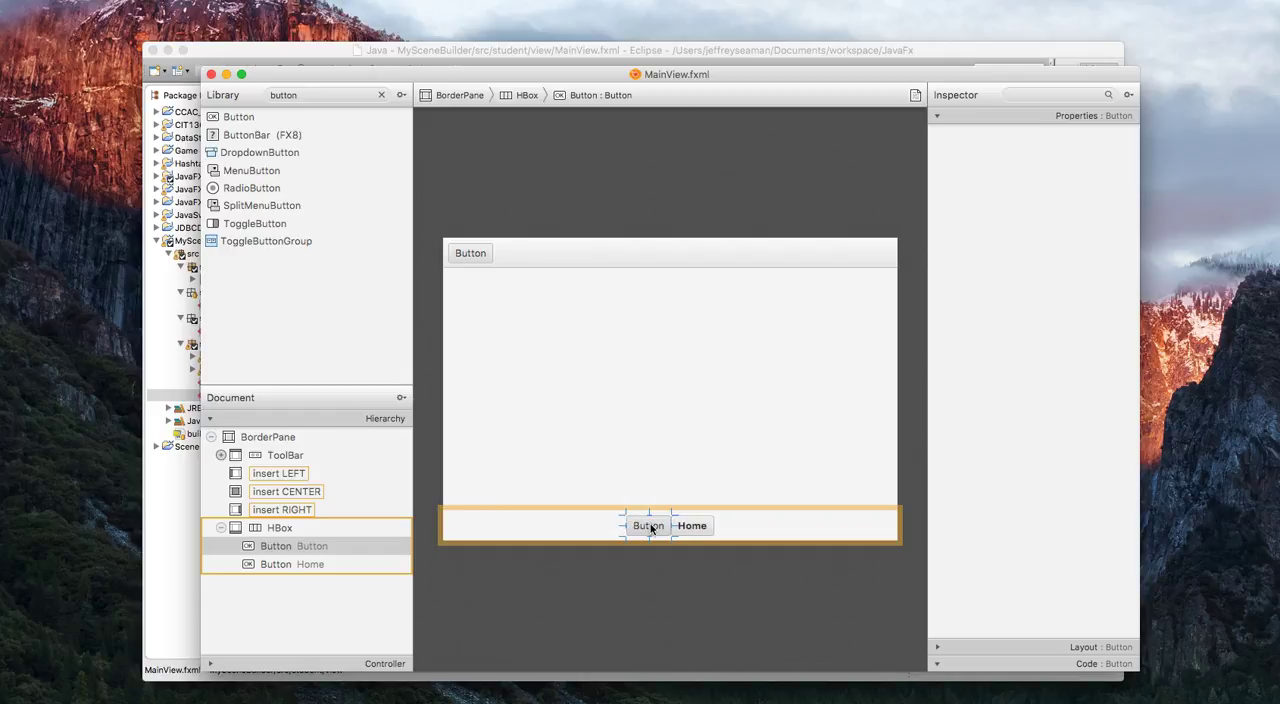
# Set the text of the new button in the bottom HBox to Add.
pyautogui.click(666, 450)
pyautogui.click(648, 526)
pyautogui.click(1020, 117)
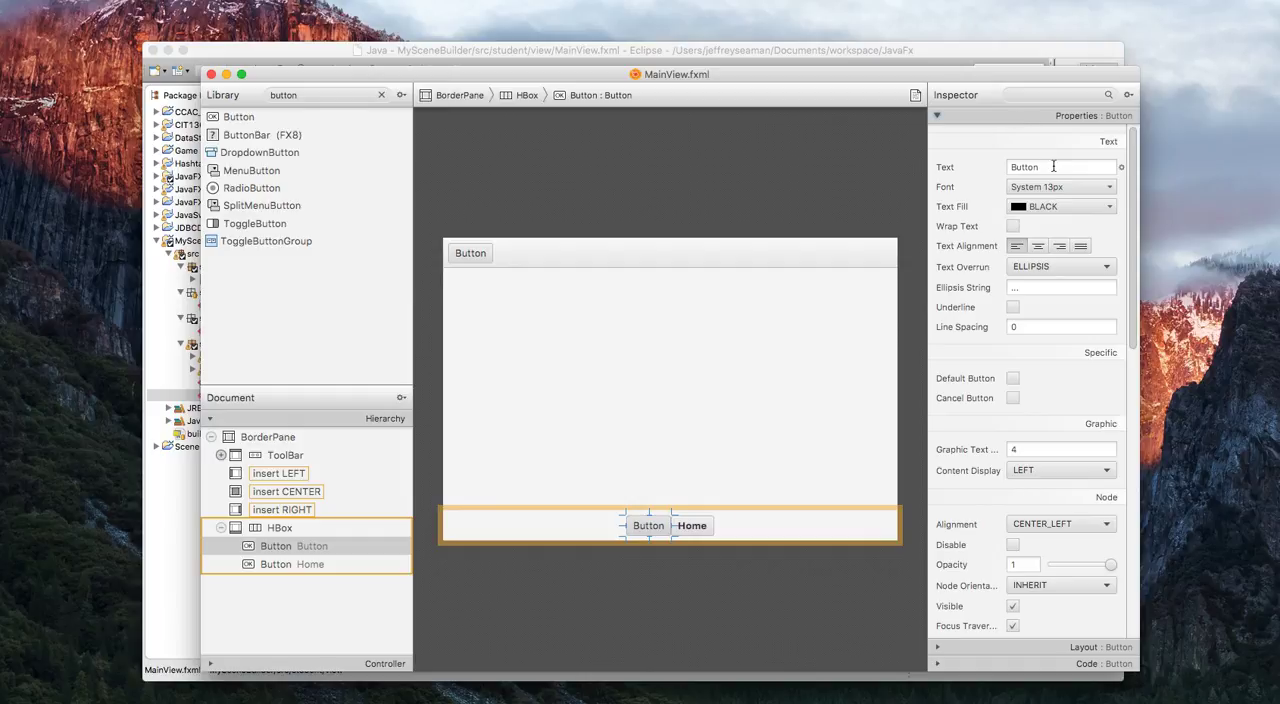
pyautogui.doubleClick(1053, 167)
pyautogui.write('Add')
# Change the Add button's font style to Bold.
pyautogui.click(1079, 206)
pyautogui.click(1090, 208)
pyautogui.click(1107, 190)
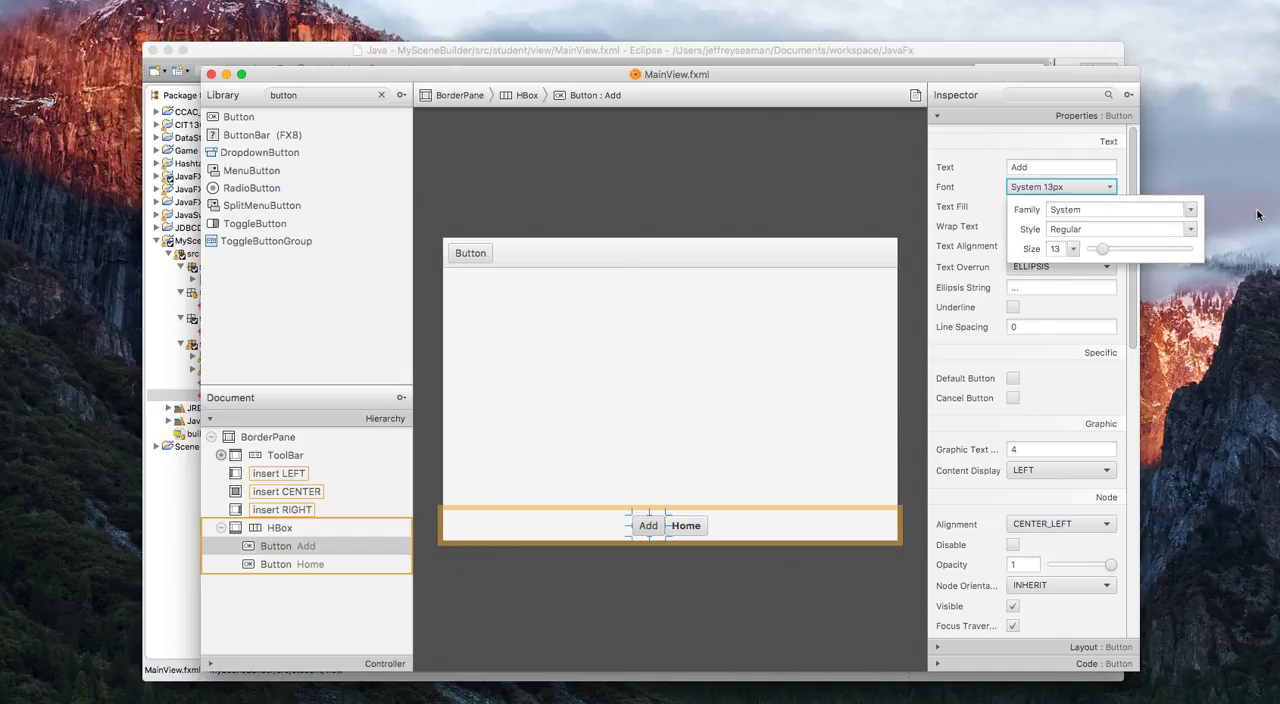
pyautogui.click(1190, 229)
pyautogui.click(1198, 250)
pyautogui.click(964, 168)
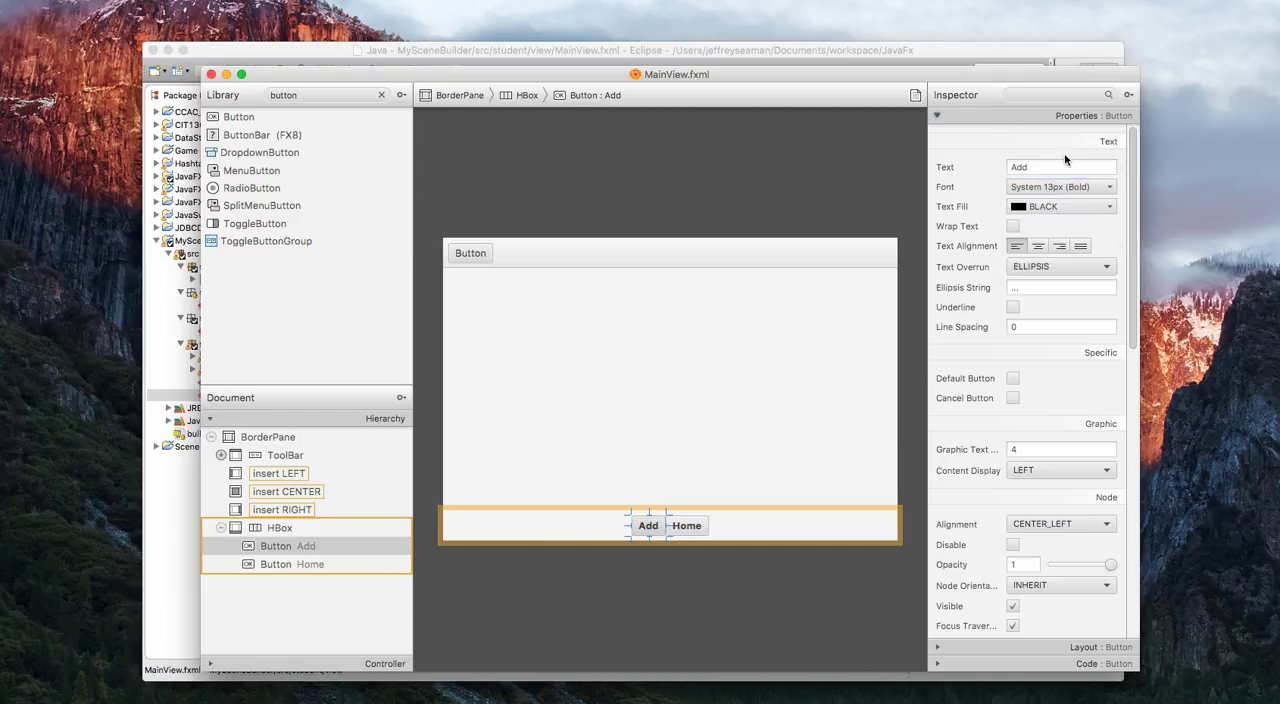
# Set the Add button's preferred width to 80.
pyautogui.click(1037, 120)
pyautogui.click(1040, 132)
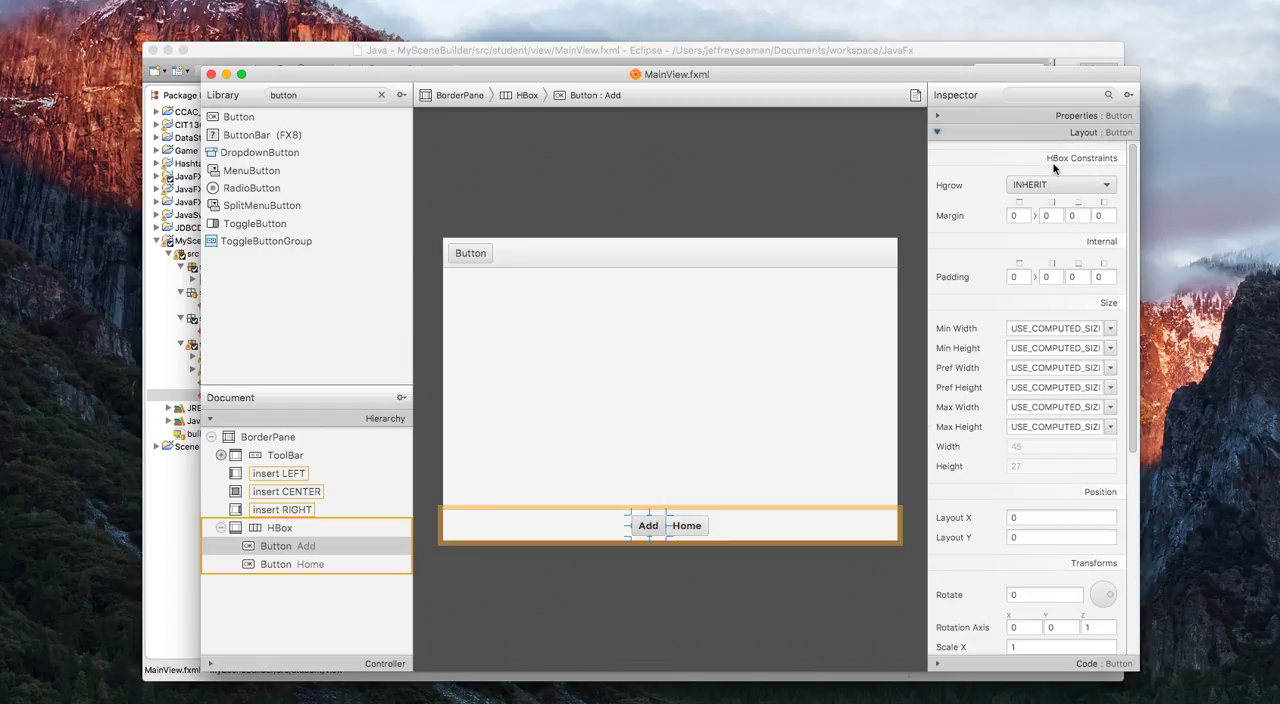
pyautogui.click(1035, 368)
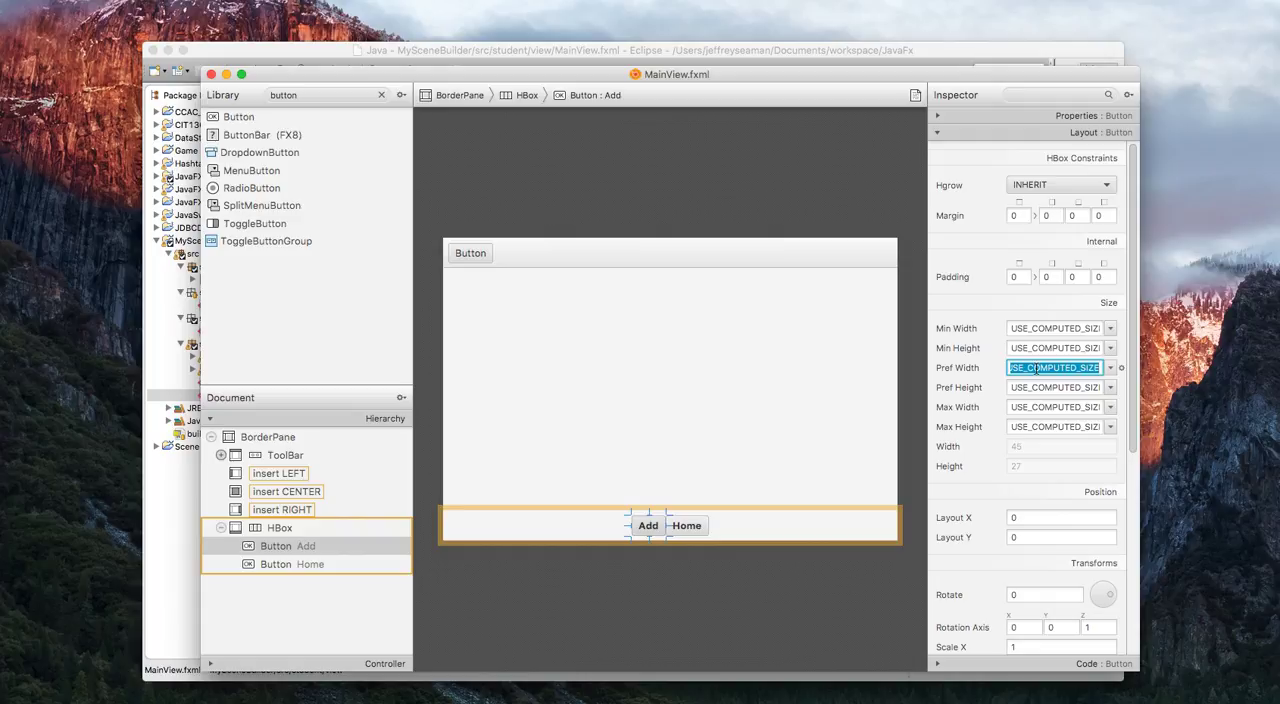
pyautogui.write('80')
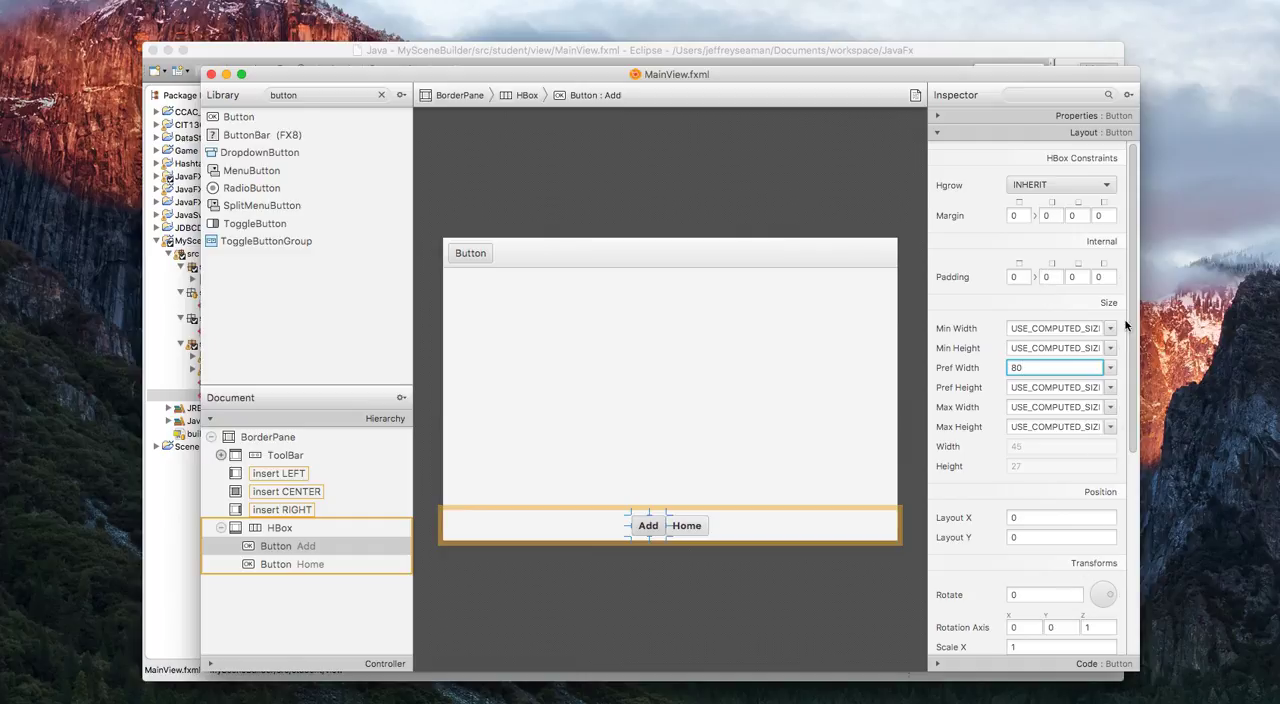
pyautogui.click(785, 518)
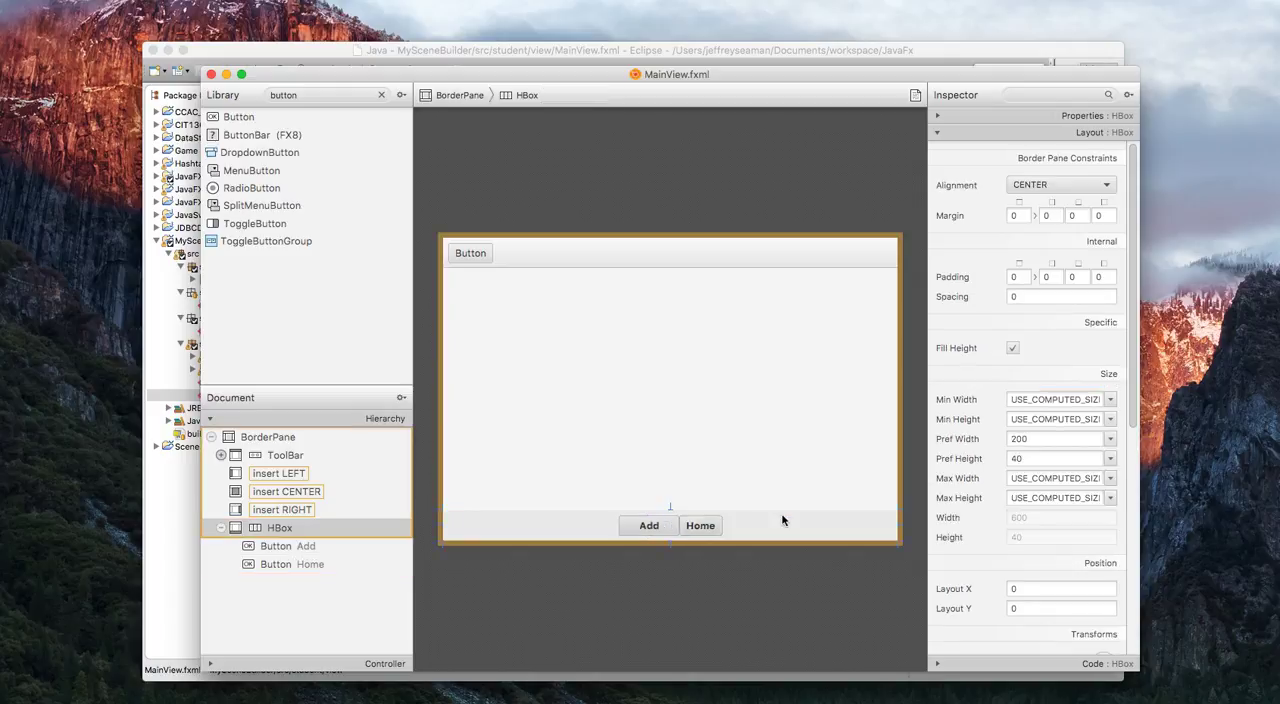
# Set the Home button's preferred width to 80.
pyautogui.click(707, 527)
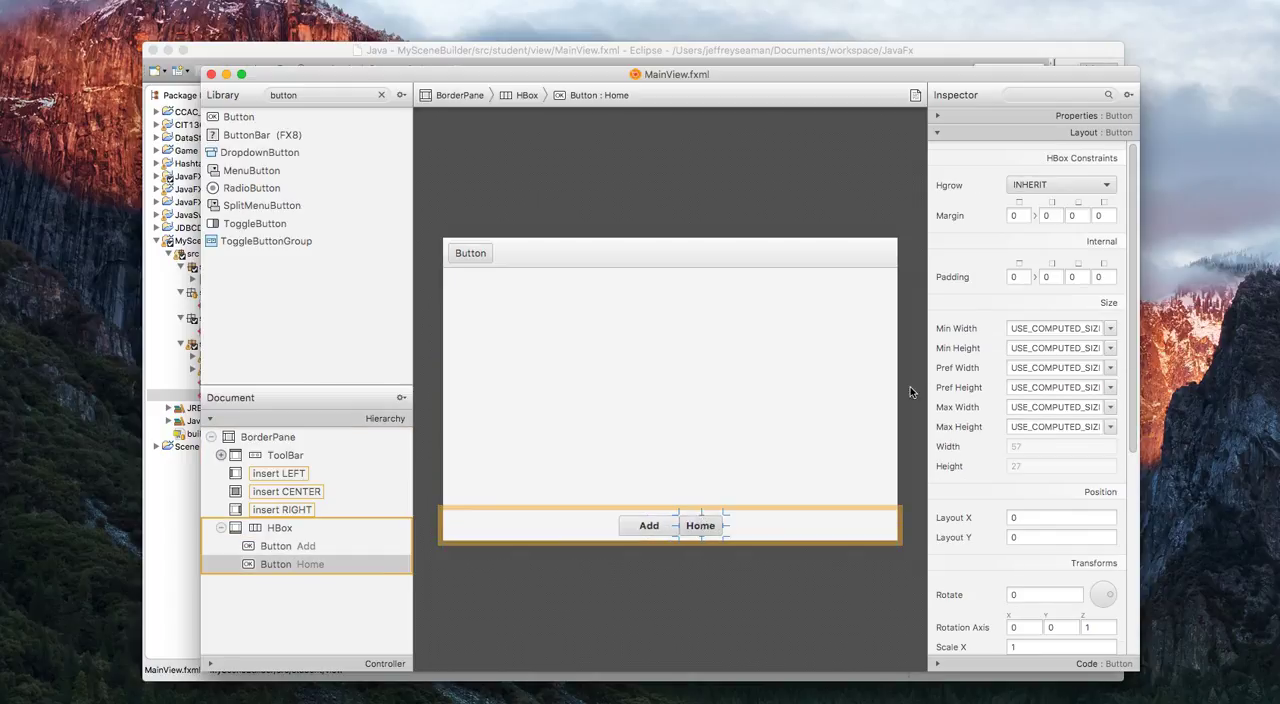
pyautogui.click(1040, 368)
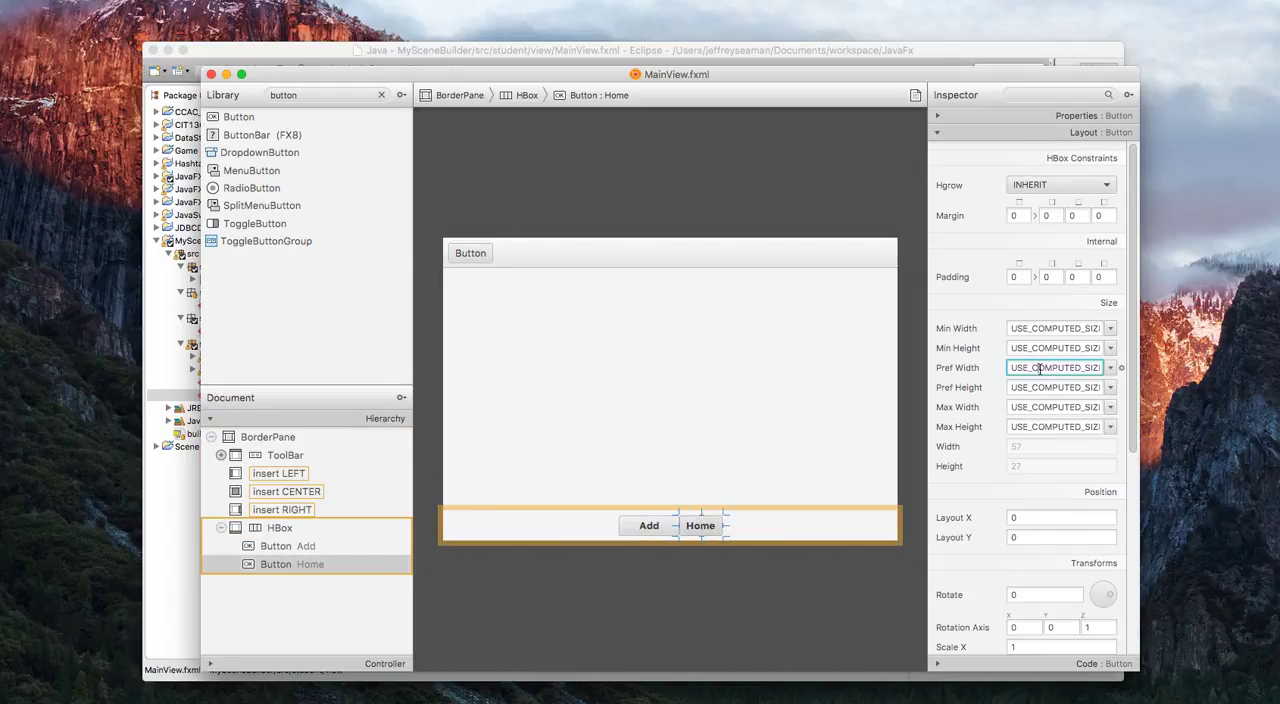
pyautogui.doubleClick(1040, 368)
pyautogui.write('80')
pyautogui.click(752, 373)
pyautogui.click(655, 527)
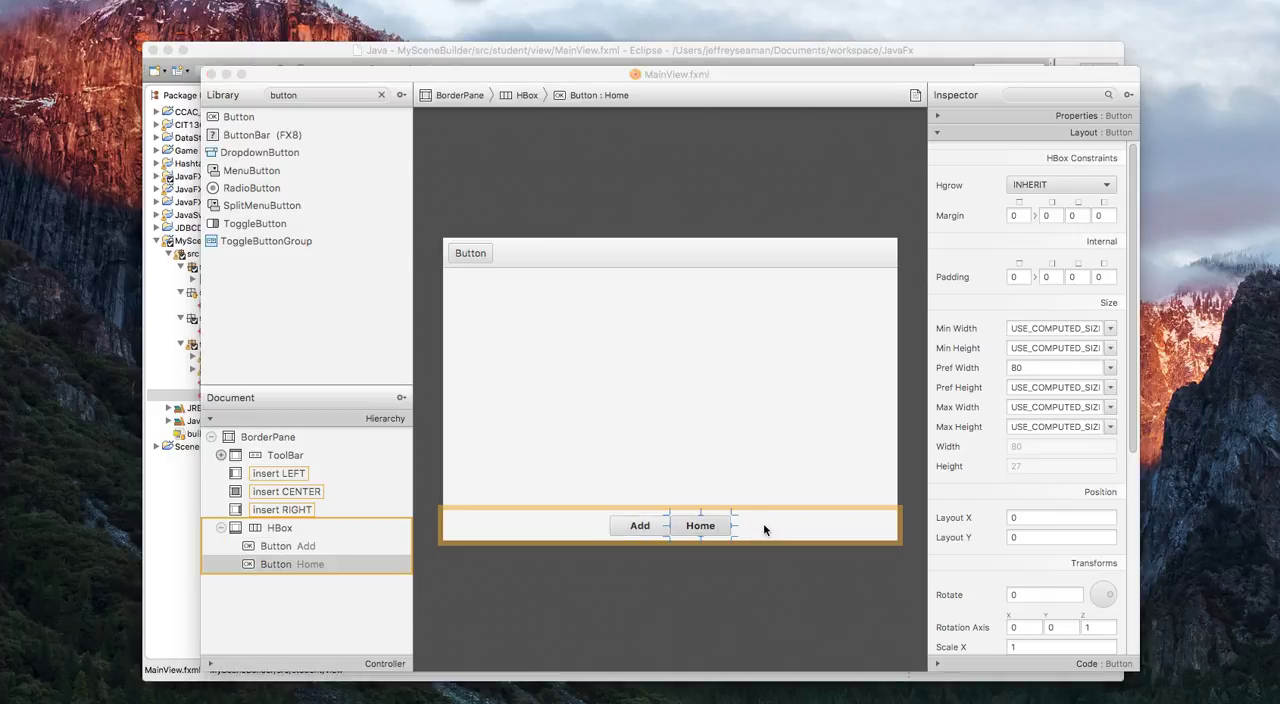
# Set the spacing of the bottom HBox to 10.
pyautogui.click(786, 428)
pyautogui.click(782, 526)
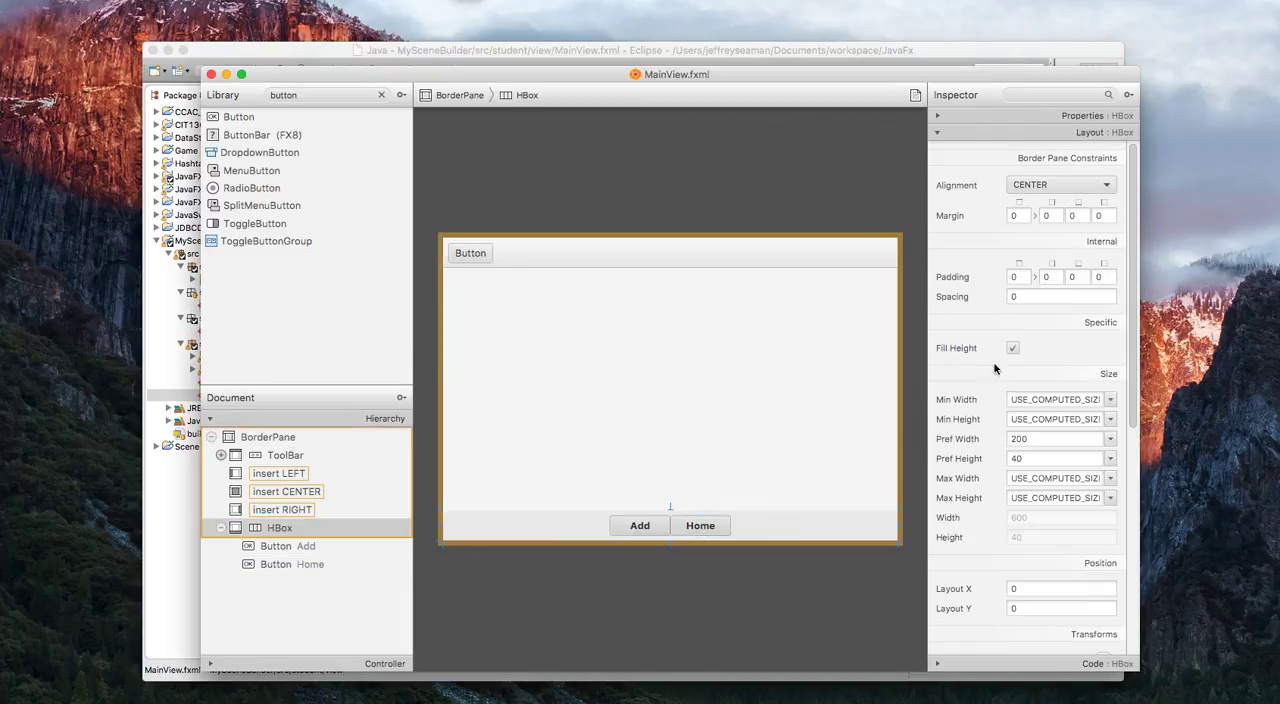
pyautogui.click(1034, 294)
pyautogui.write('10')
pyautogui.press('Return')
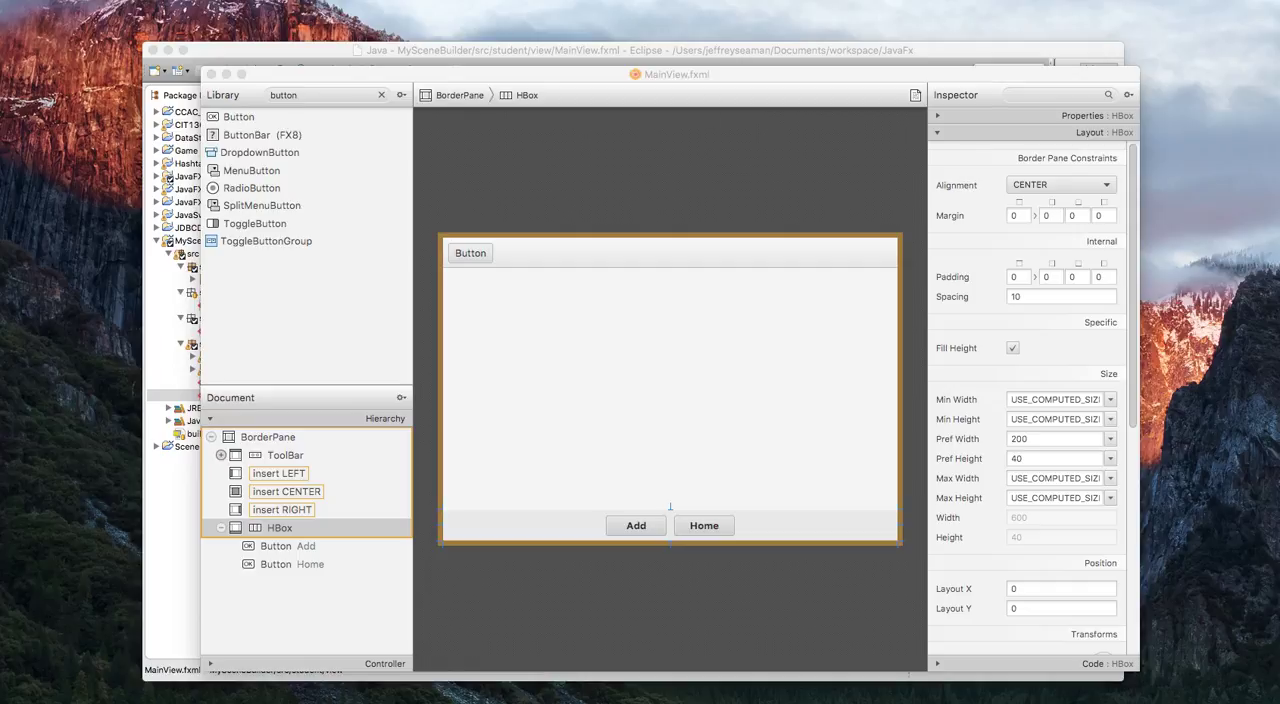
# Save MainView.fxml and close it in both SceneBuilder and Eclipse.
pyautogui.click(77, 0)
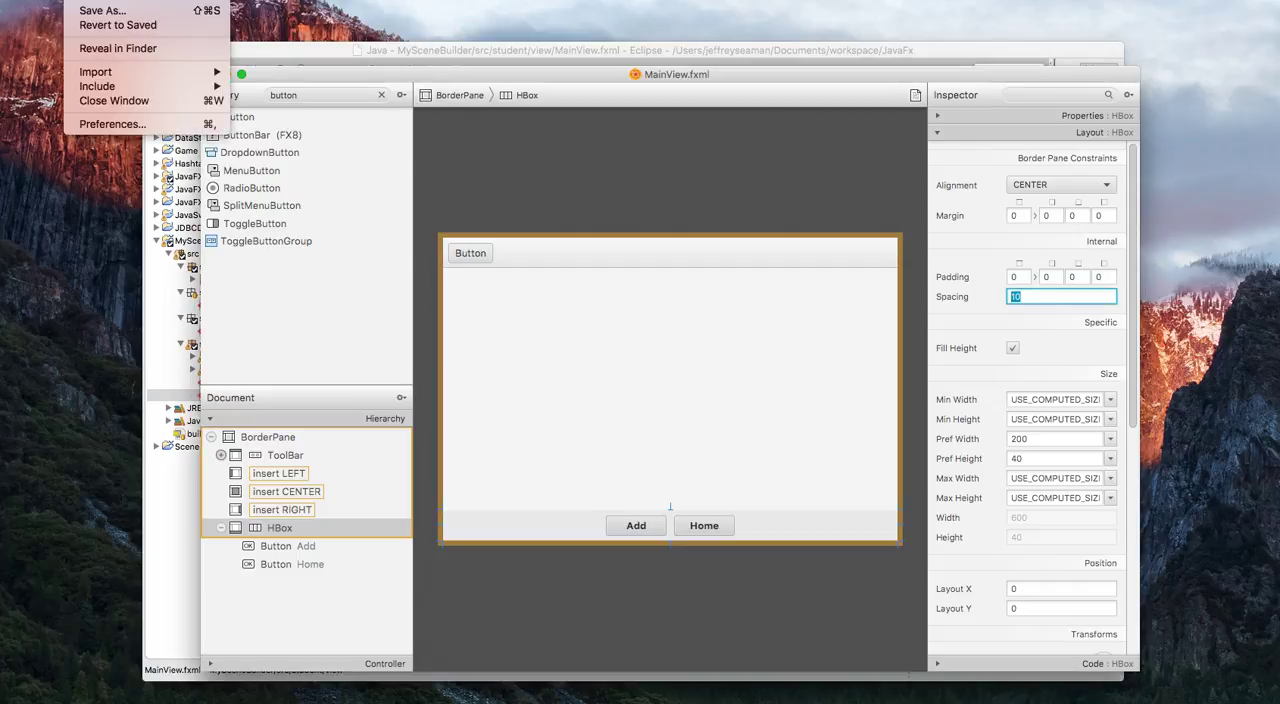
pyautogui.click(102, 0)
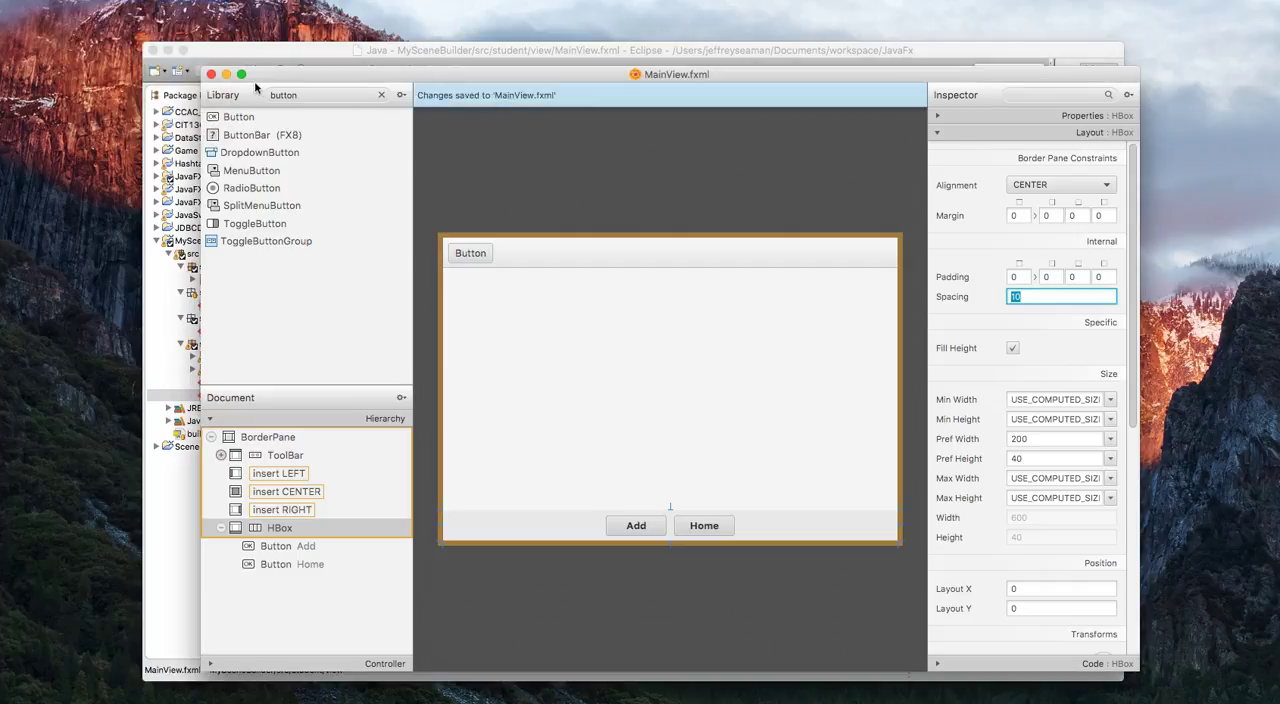
pyautogui.click(210, 74)
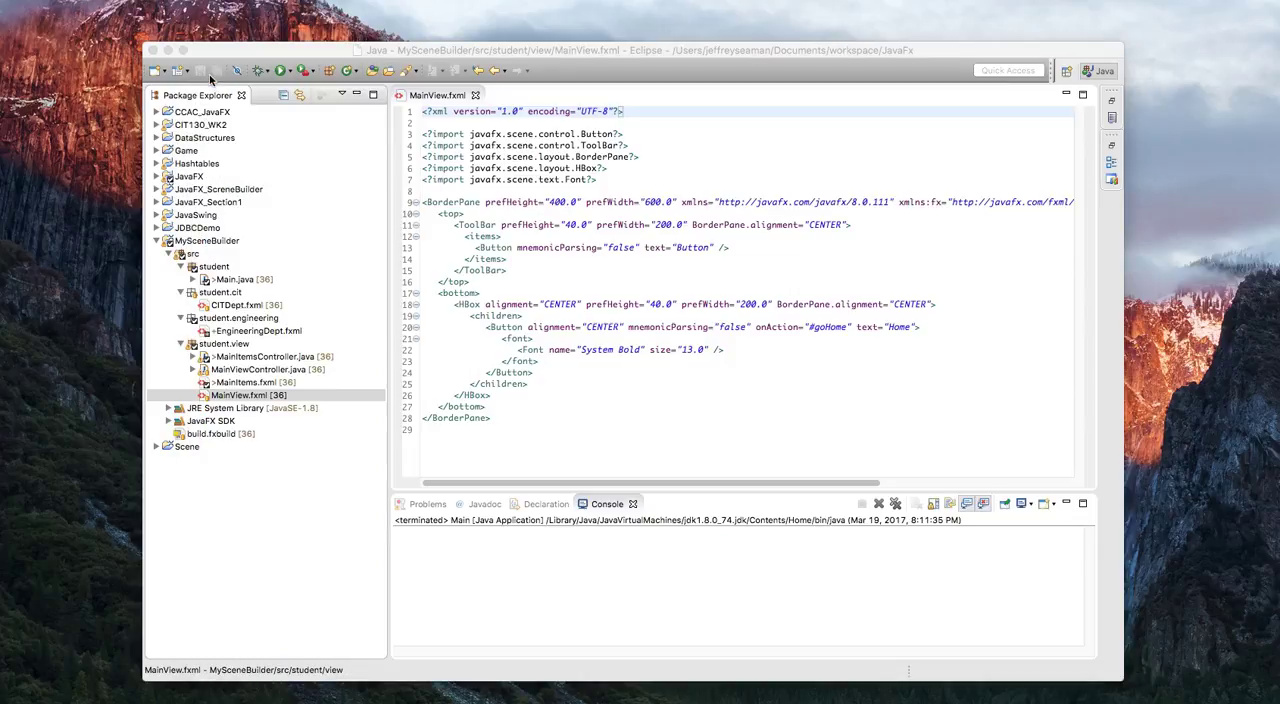
pyautogui.click(475, 95)
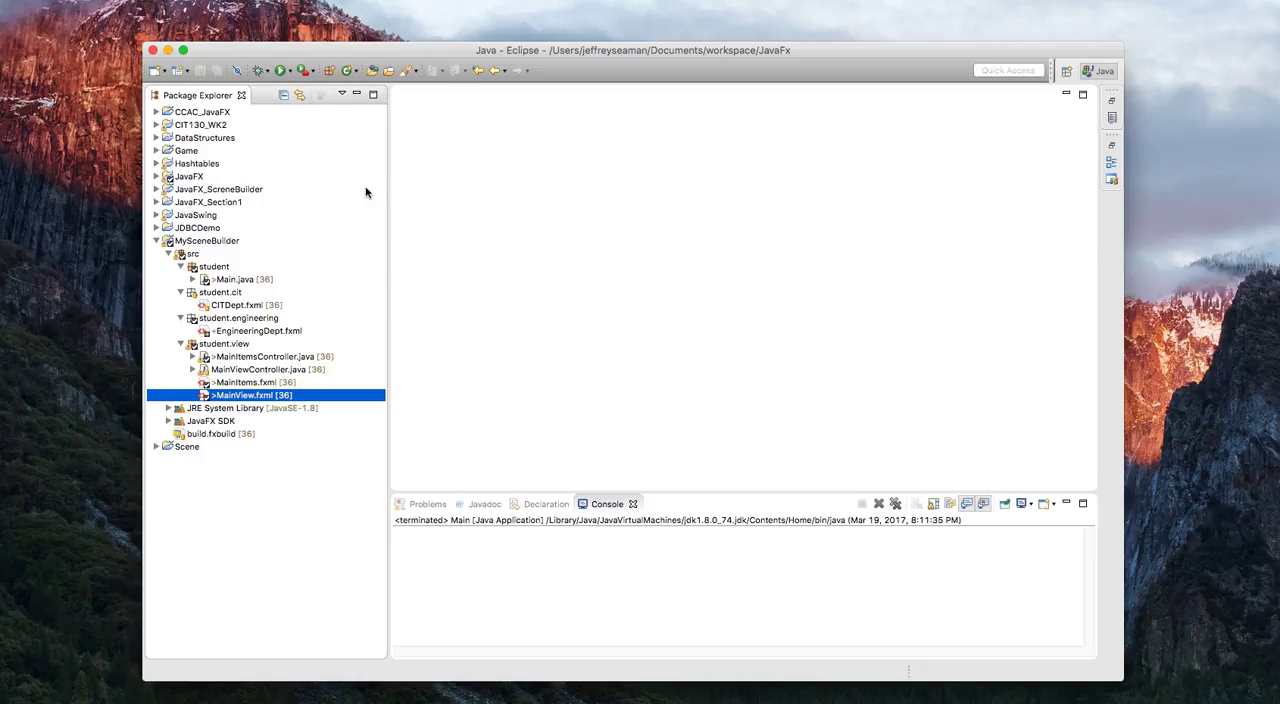
pyautogui.click(251, 398)
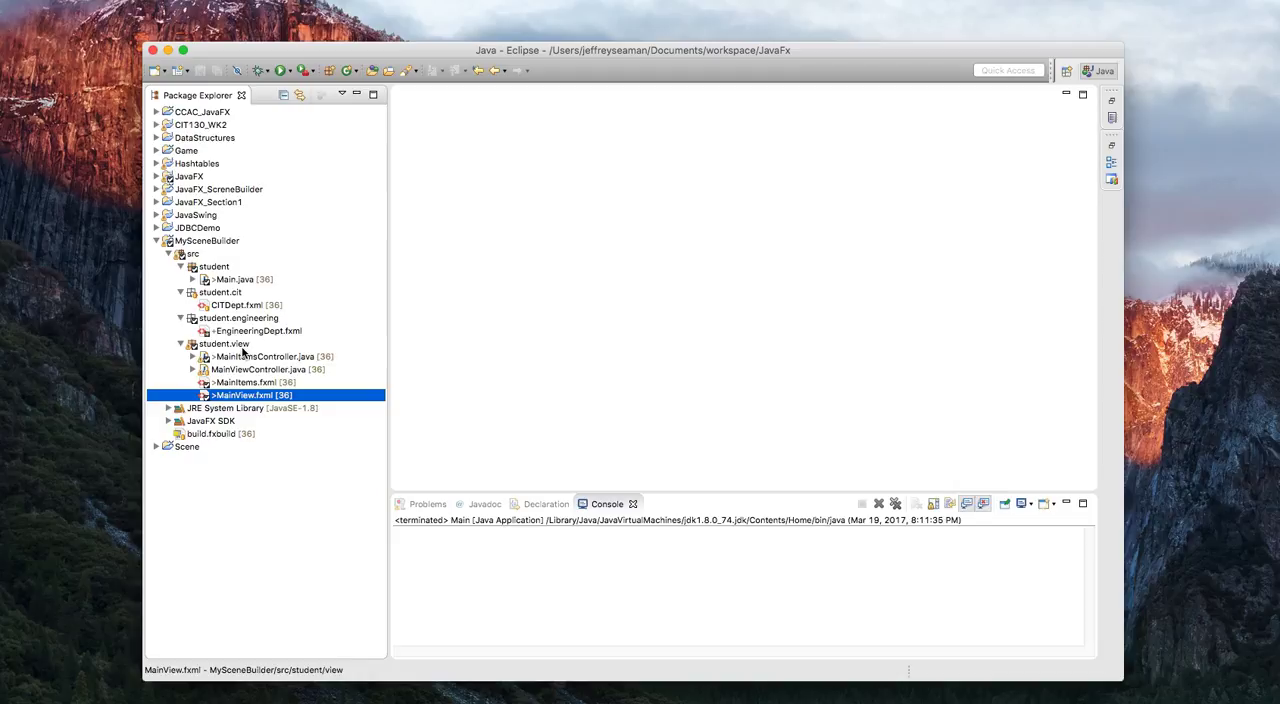
pyautogui.click(192, 358)
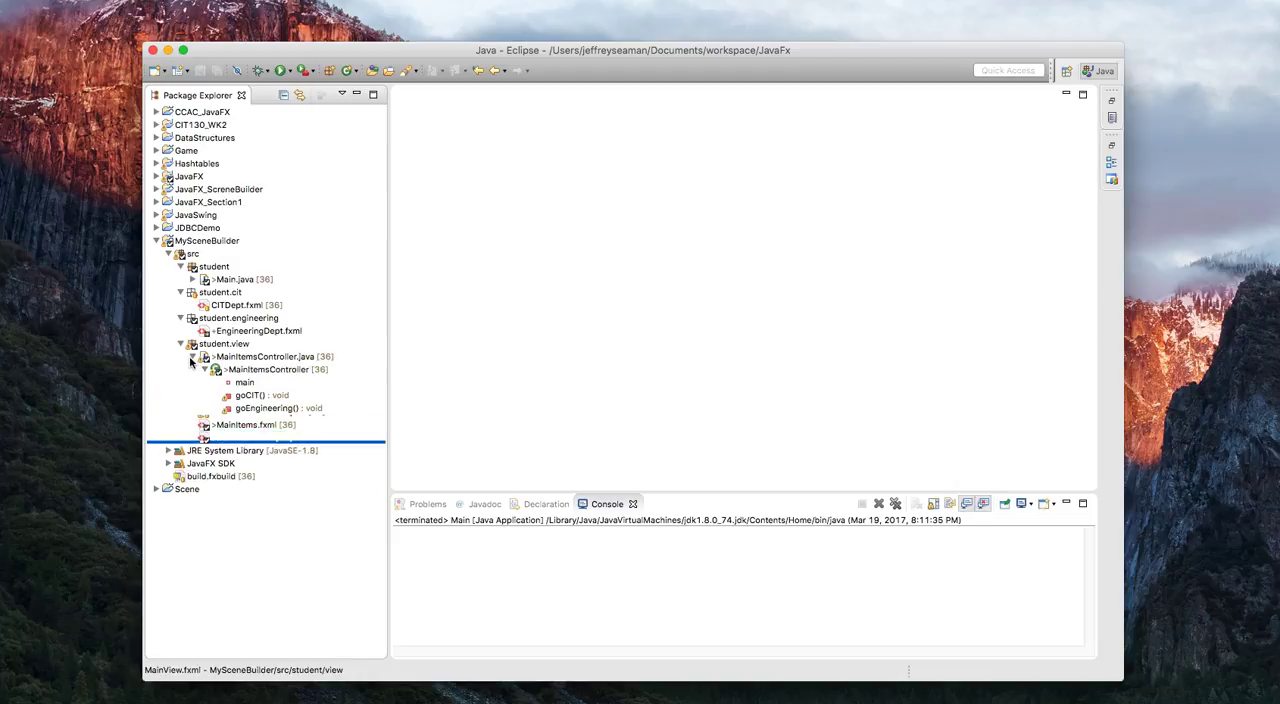
pyautogui.click(198, 369)
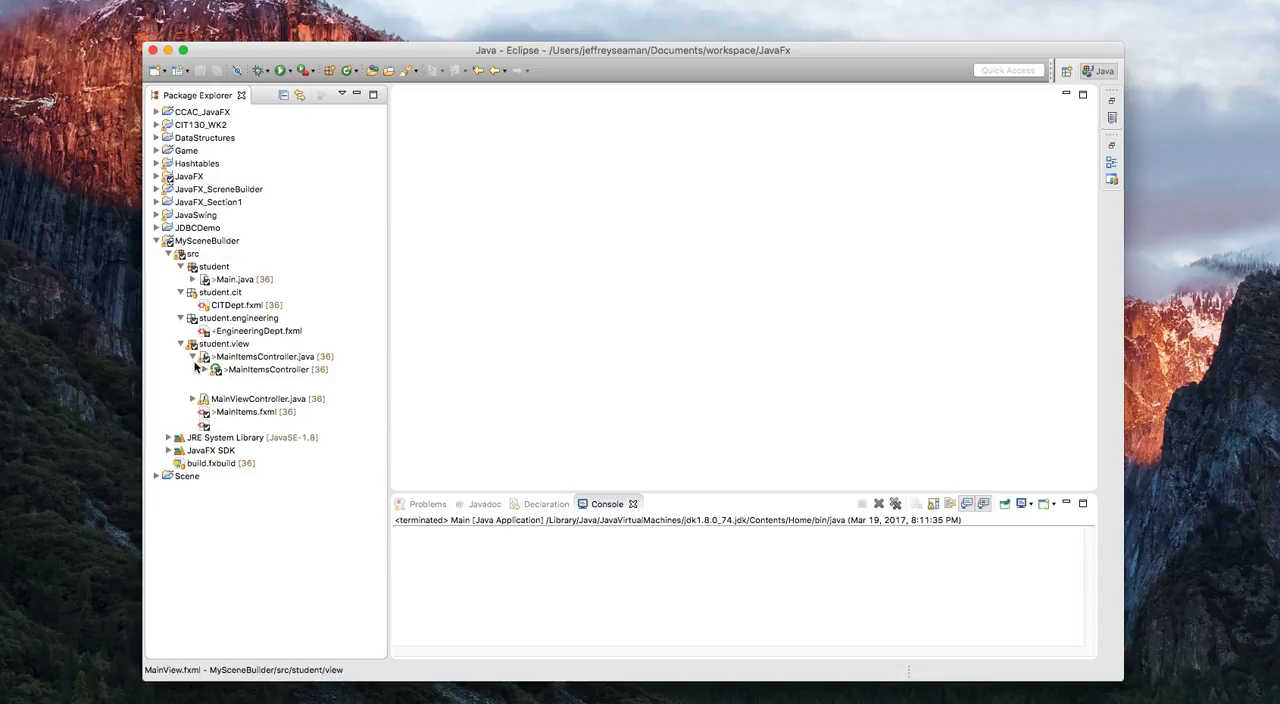
pyautogui.click(192, 357)
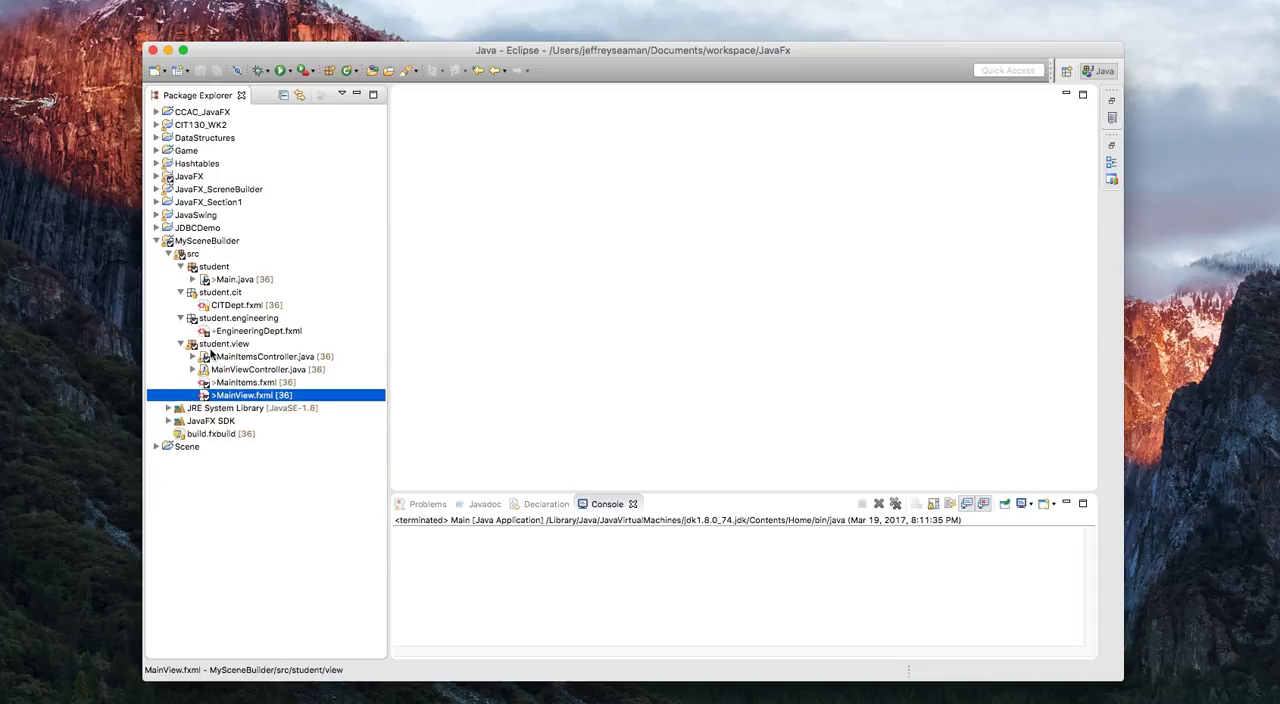
# Create a new FXML document named AddNewStudent in the student.view package, with BorderPane as the root element.
pyautogui.rightClick(211, 346)
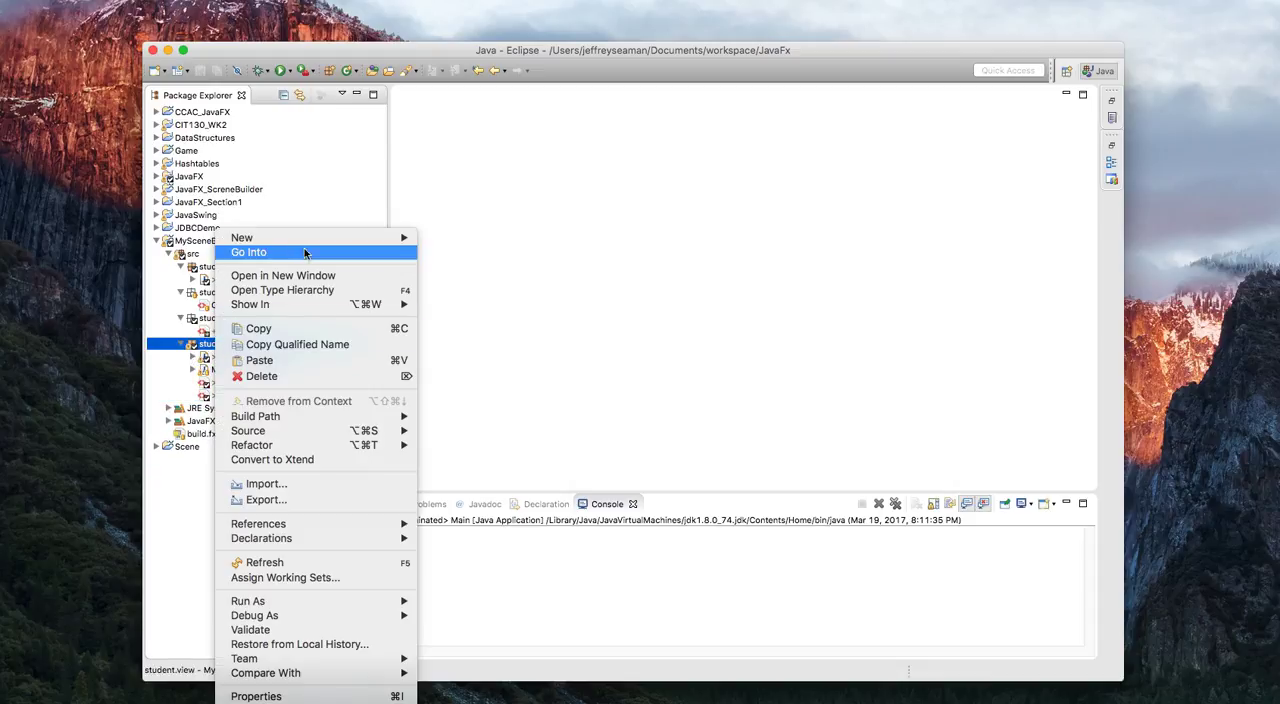
pyautogui.moveTo(397, 240)
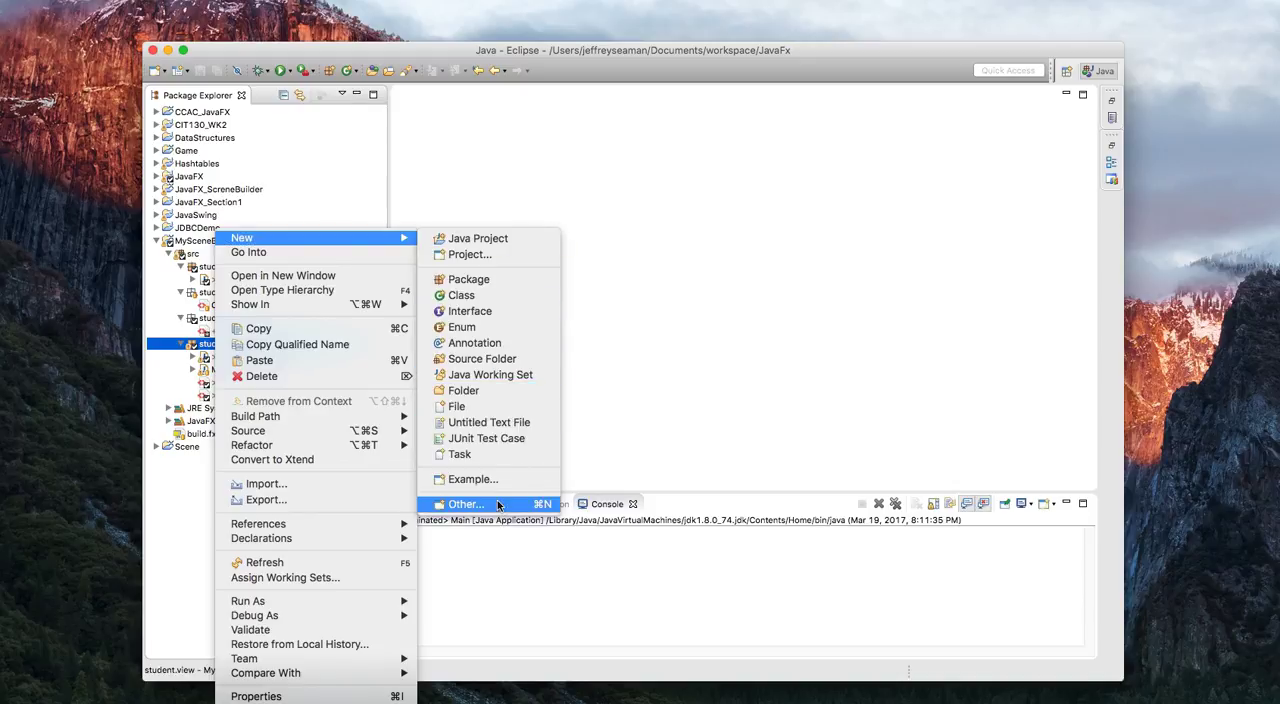
pyautogui.click(465, 503)
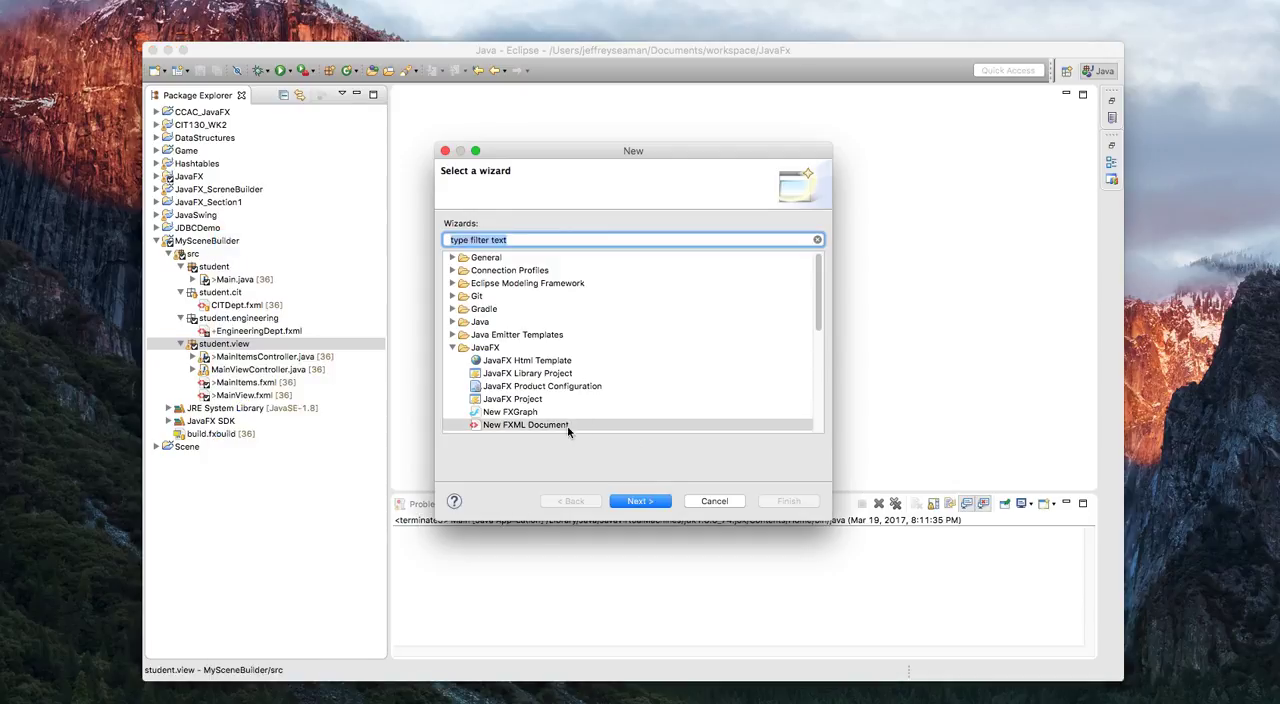
pyautogui.click(652, 501)
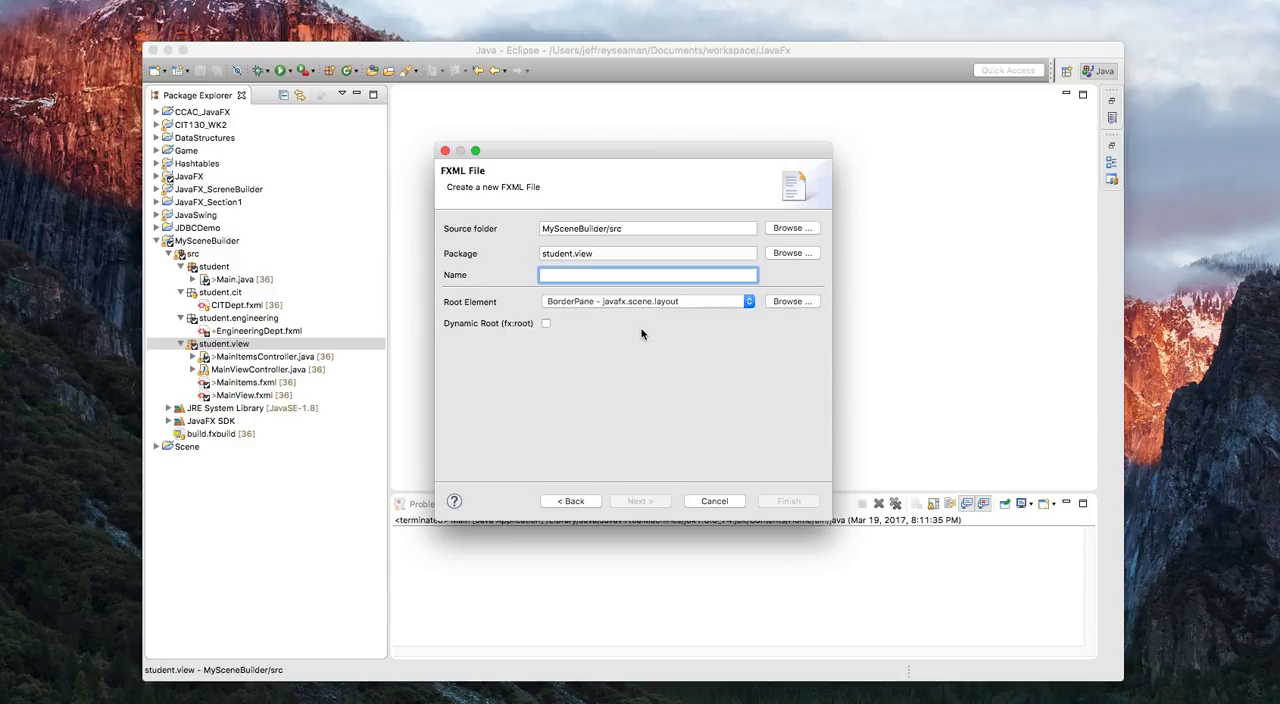
pyautogui.write('AddNewStudent')
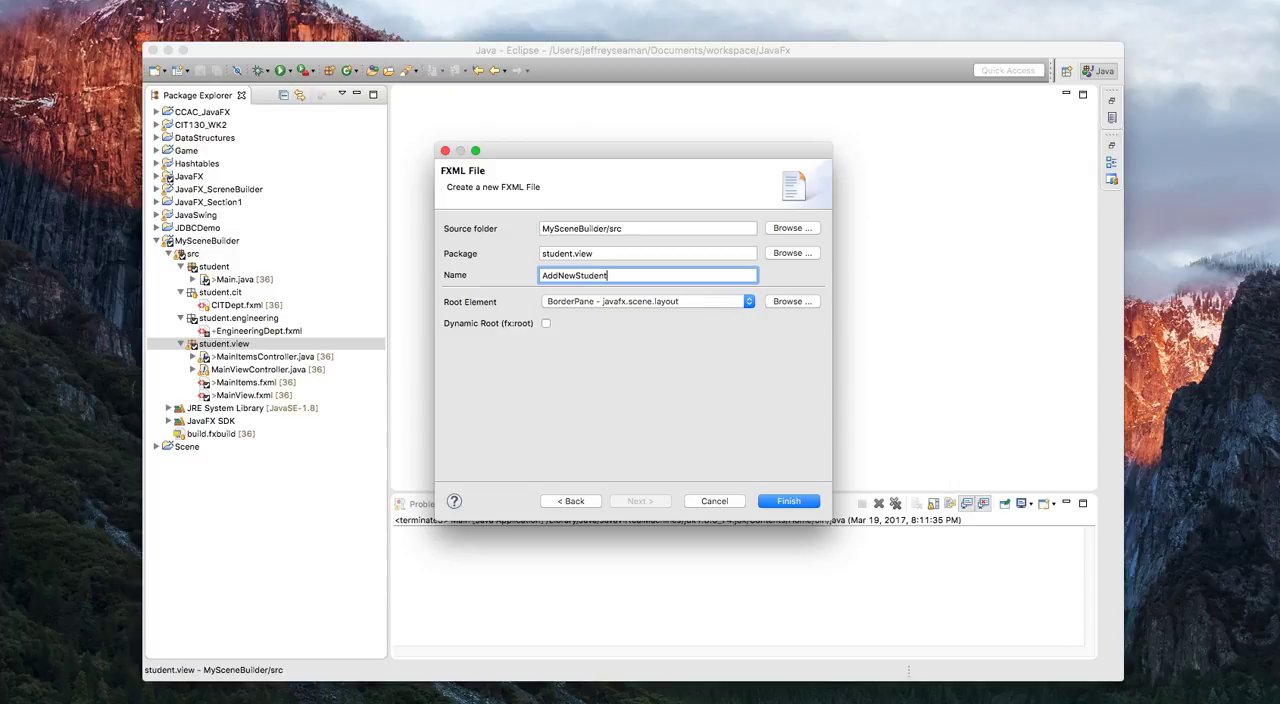
pyautogui.press('Return')
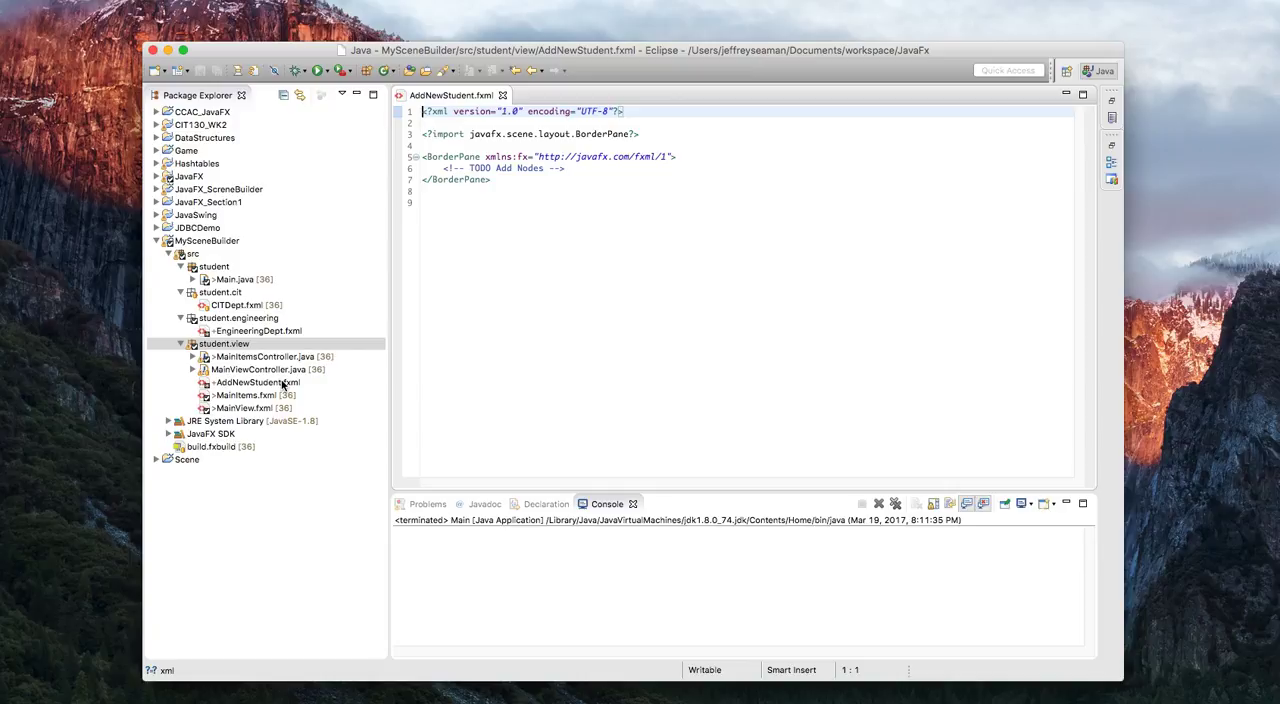
# Open AddNewStudent.fxml in SceneBuilder and reposition its window over Eclipse.
pyautogui.click(283, 384)
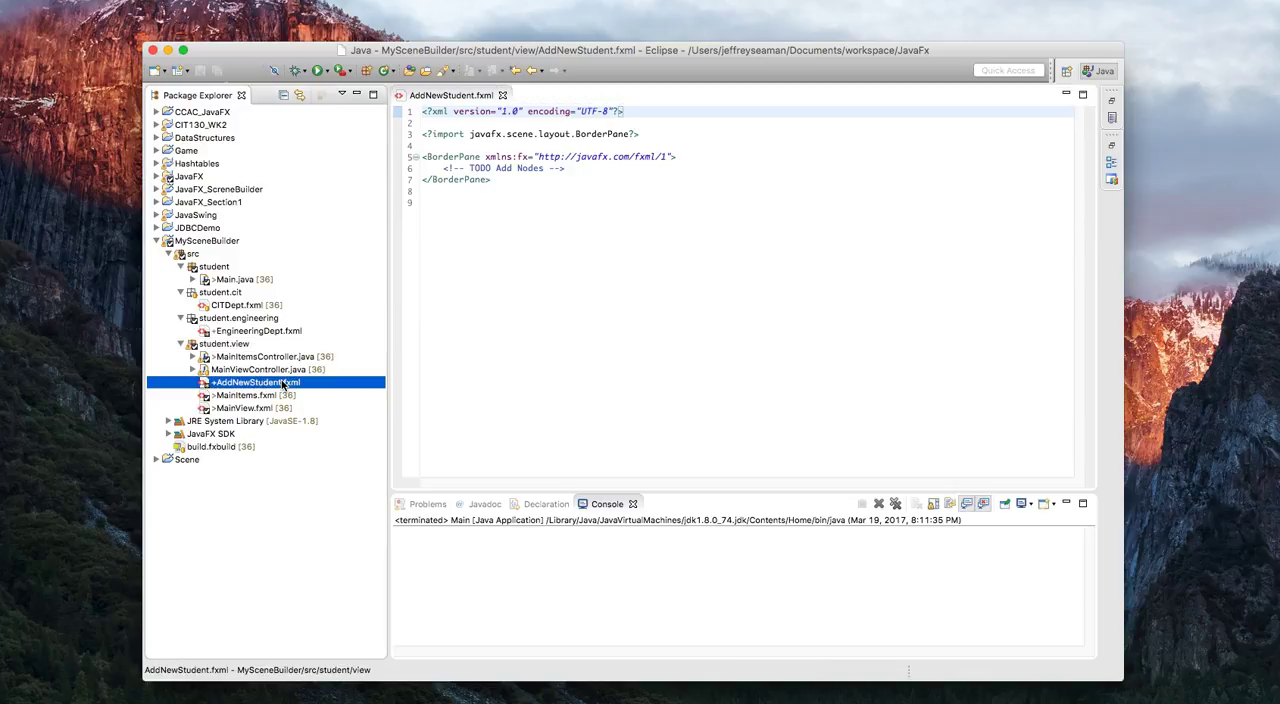
pyautogui.rightClick(283, 384)
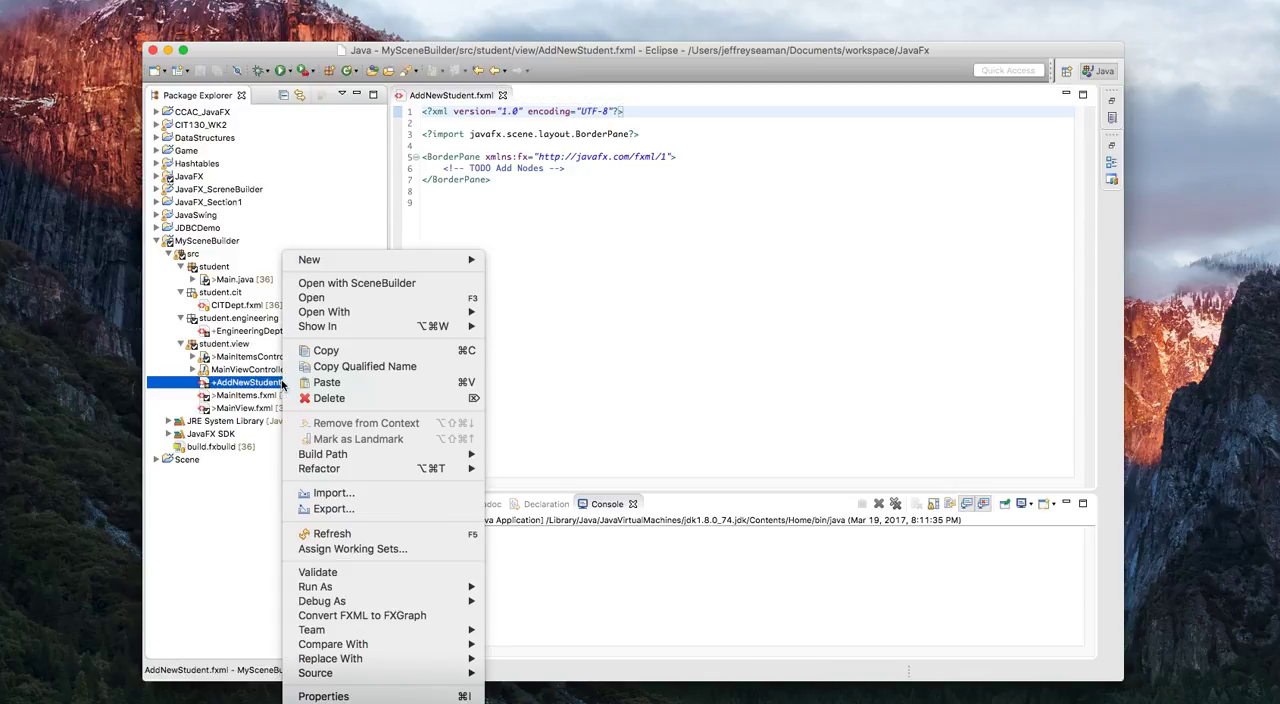
pyautogui.click(378, 285)
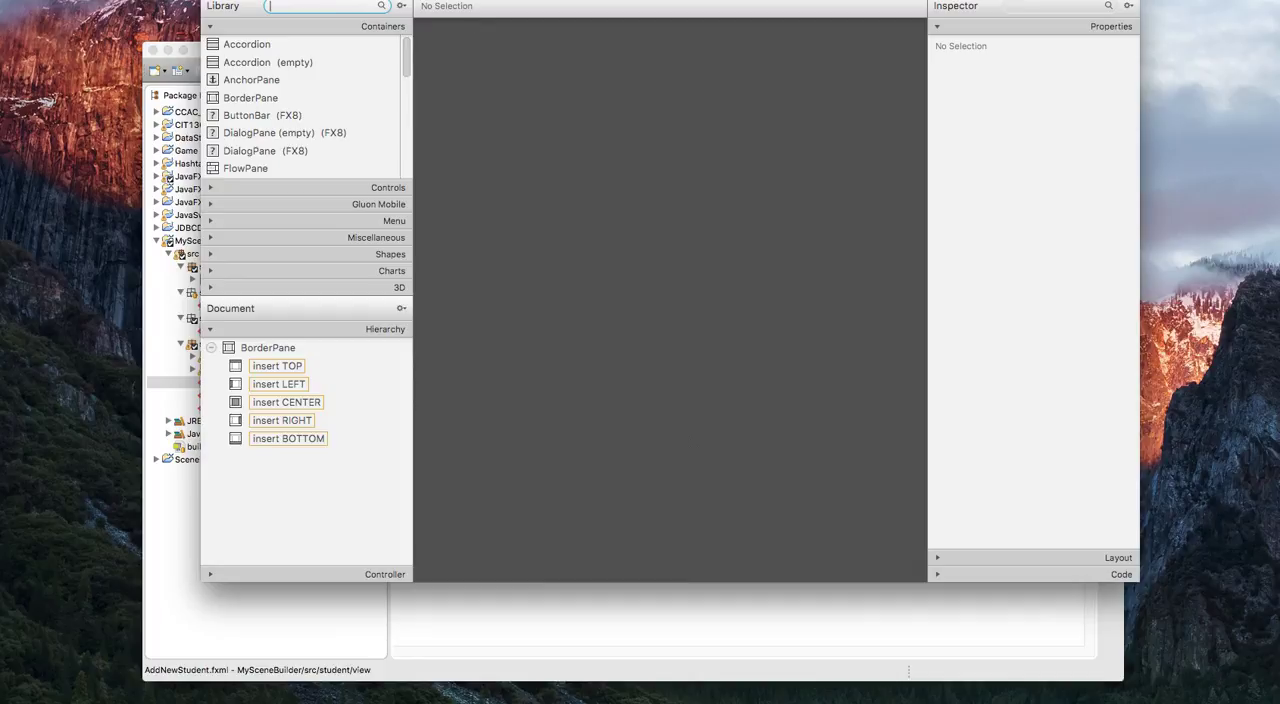
pyautogui.moveTo(335, 4); pyautogui.dragTo(328, 60)
pyautogui.moveTo(320, 71); pyautogui.dragTo(313, 71)
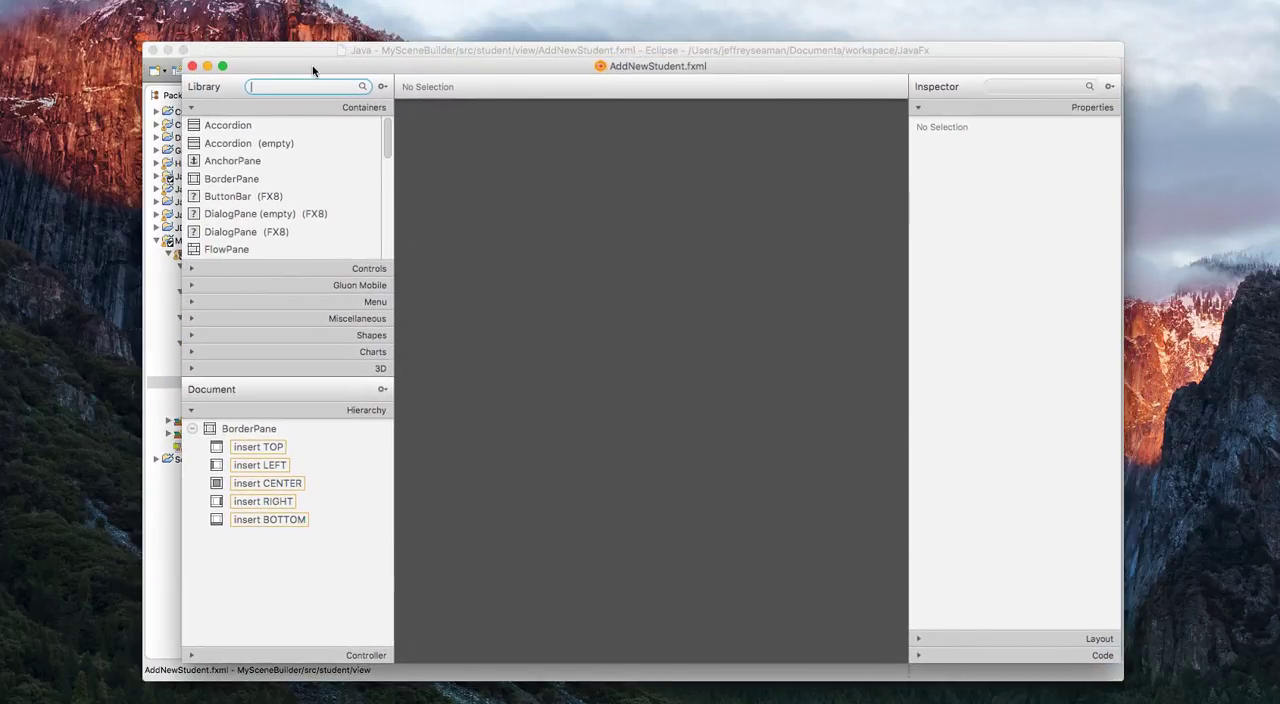
# Set the root BorderPane's preferred width to 800 and preferred height to 600.
pyautogui.click(440, 16)
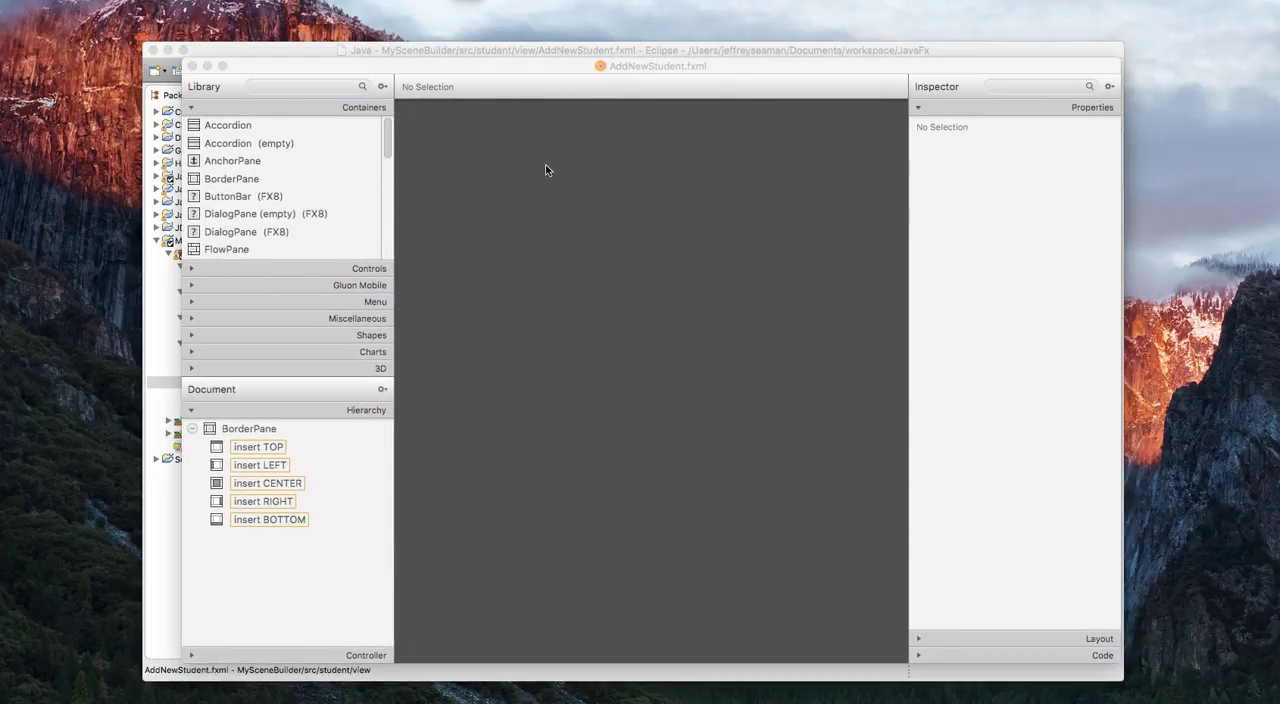
pyautogui.click(425, 370)
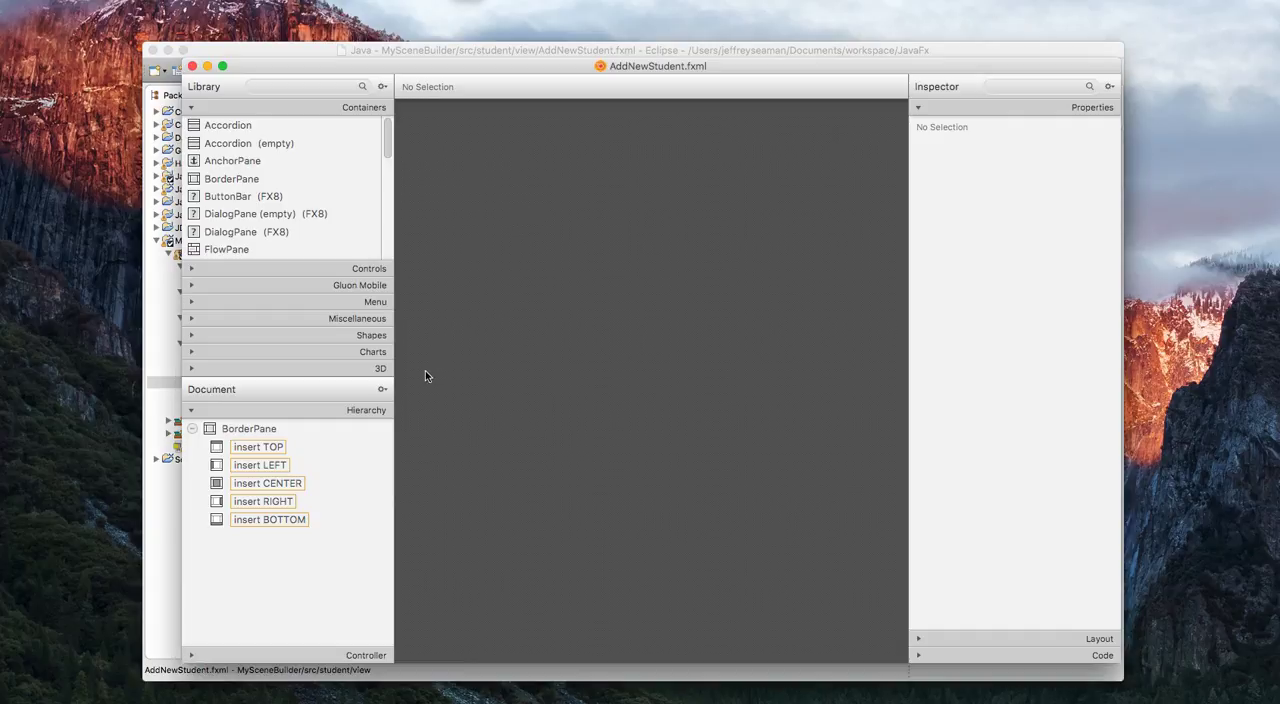
pyautogui.click(252, 430)
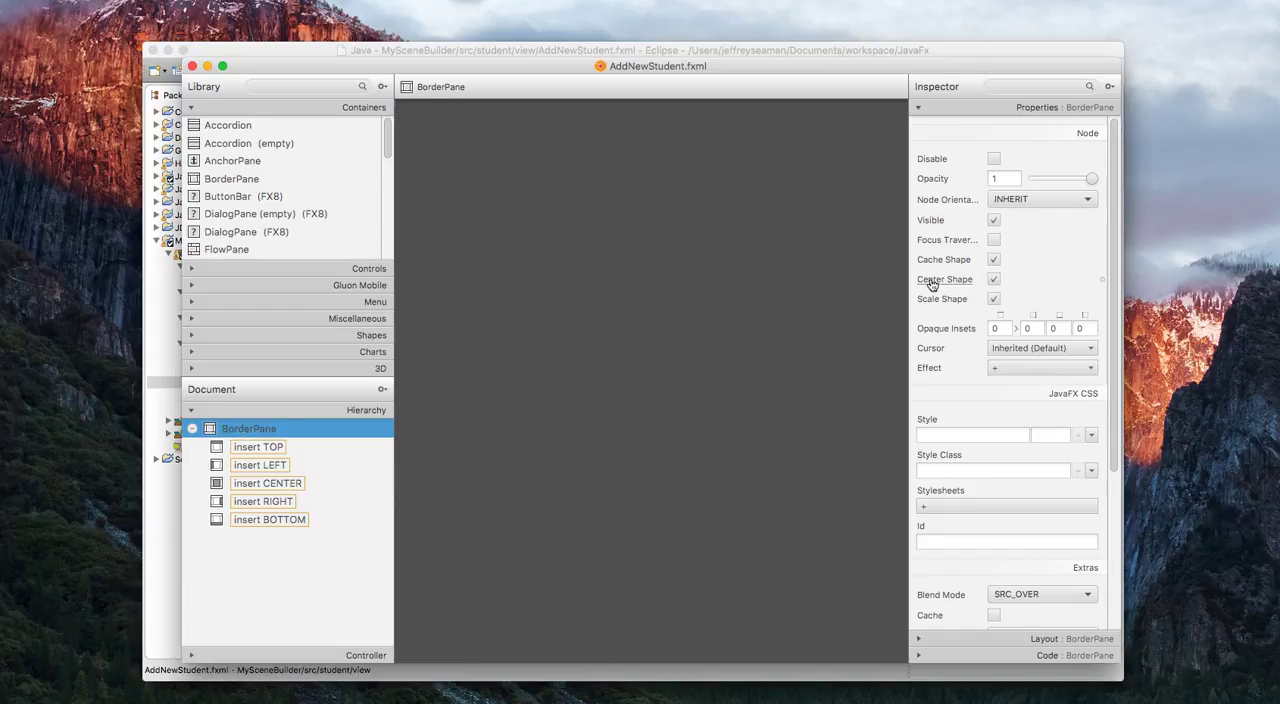
pyautogui.click(996, 108)
pyautogui.click(999, 124)
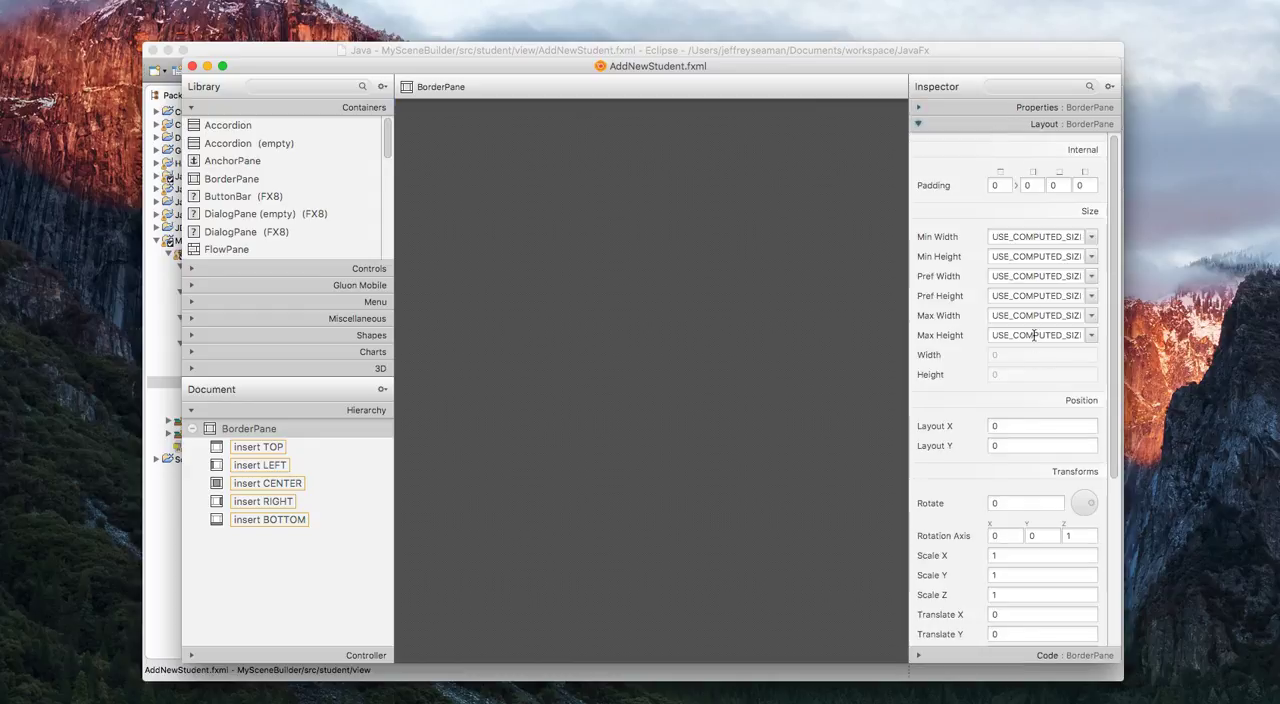
pyautogui.doubleClick(1033, 277)
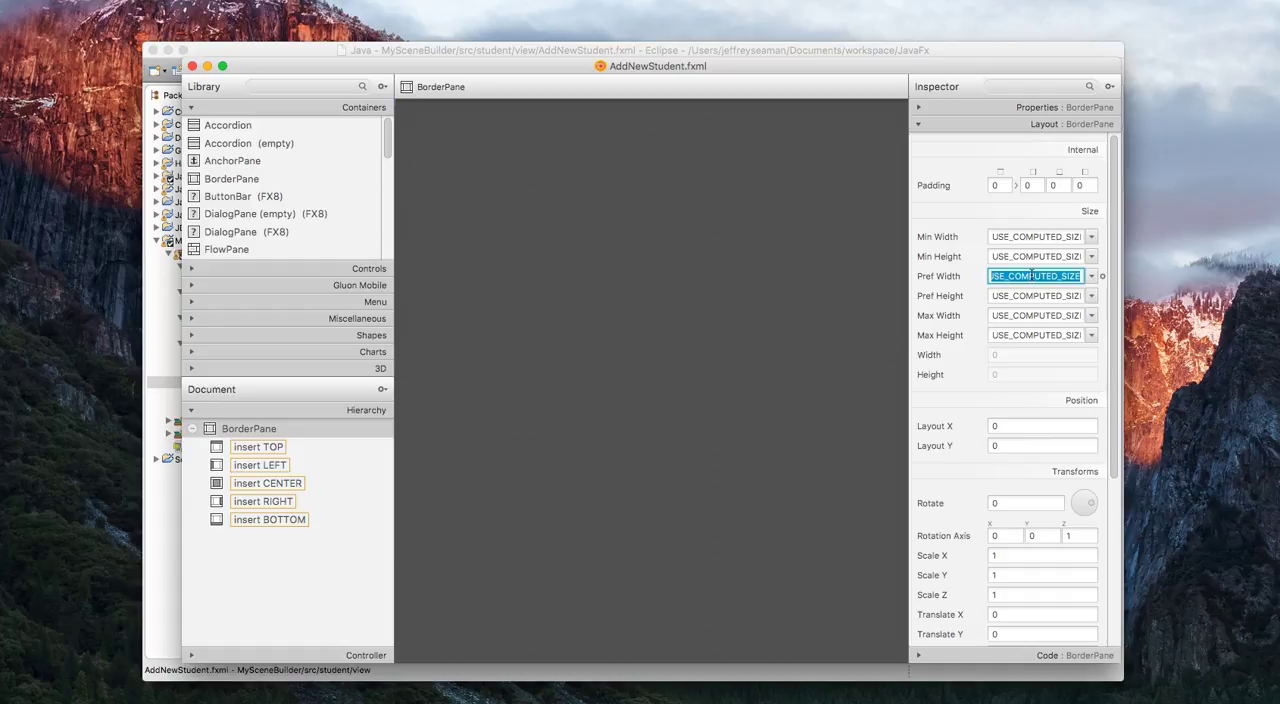
pyautogui.write('800')
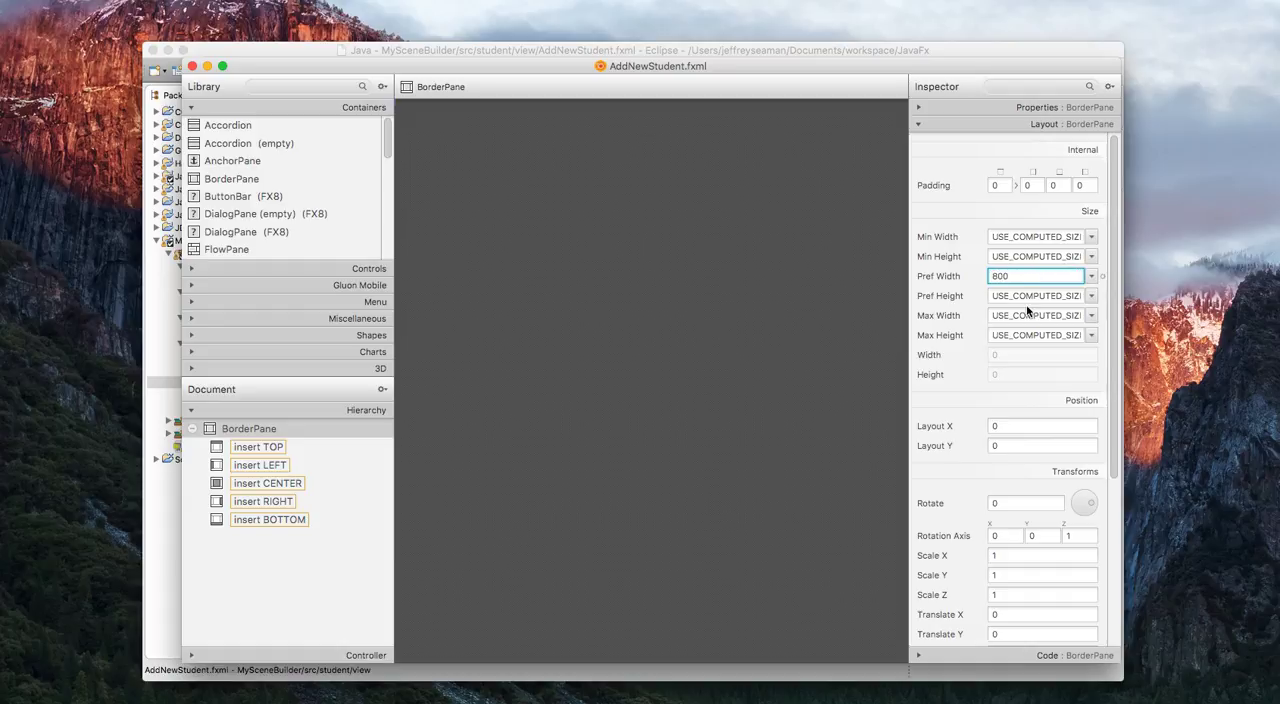
pyautogui.doubleClick(1024, 296)
pyautogui.write('600')
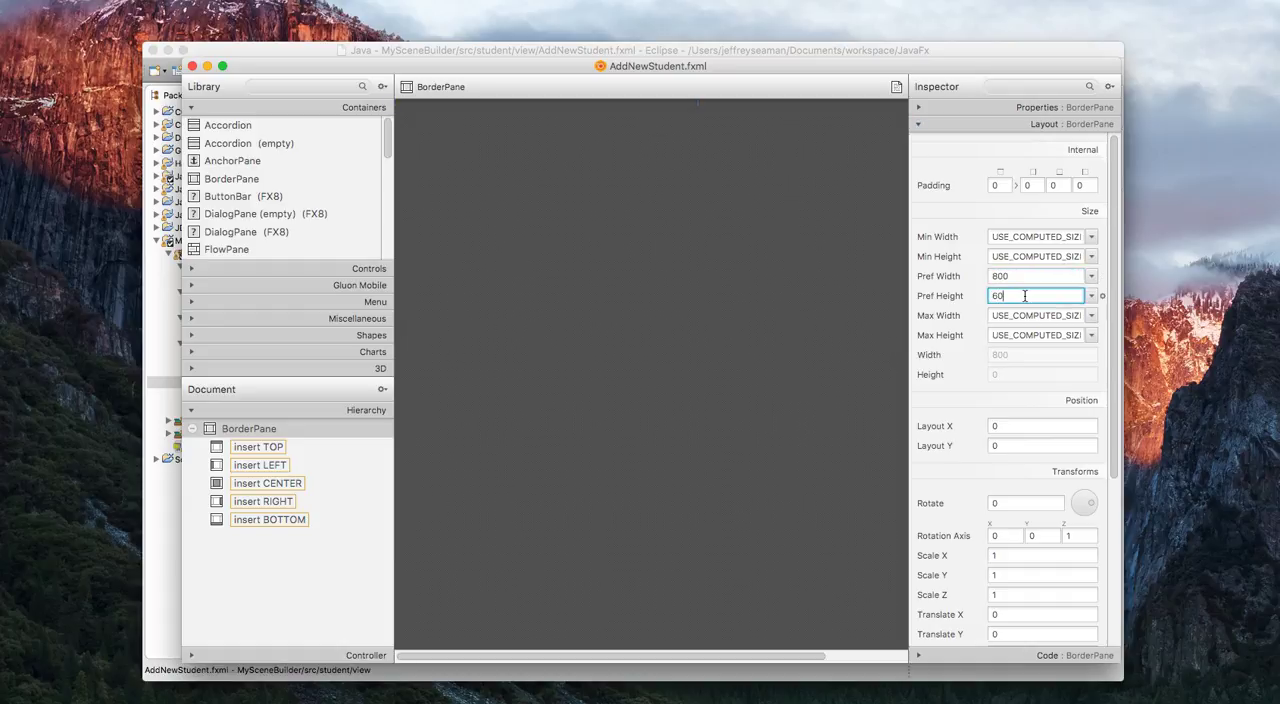
pyautogui.click(858, 299)
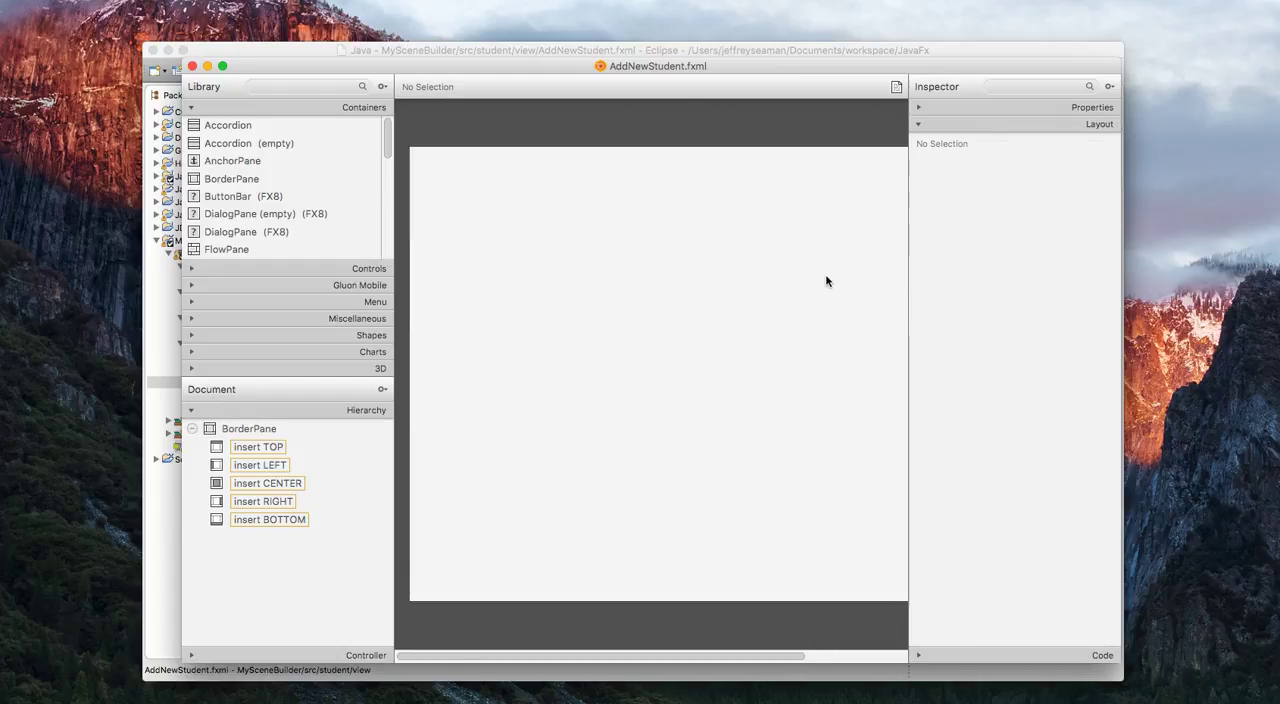
# Try a preferred size of 600 wide by 400 high for the BorderPane.
pyautogui.click(829, 279)
pyautogui.doubleClick(1013, 276)
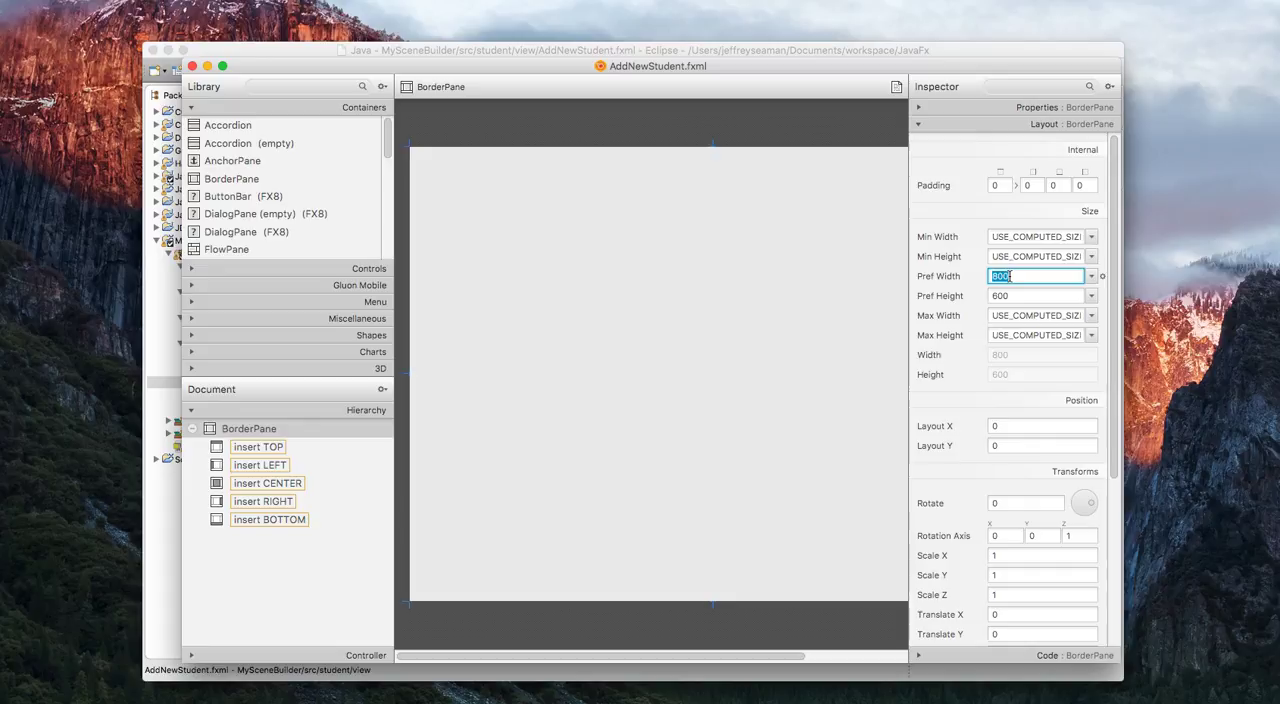
pyautogui.write('600')
pyautogui.click(1007, 292)
pyautogui.doubleClick(1007, 292)
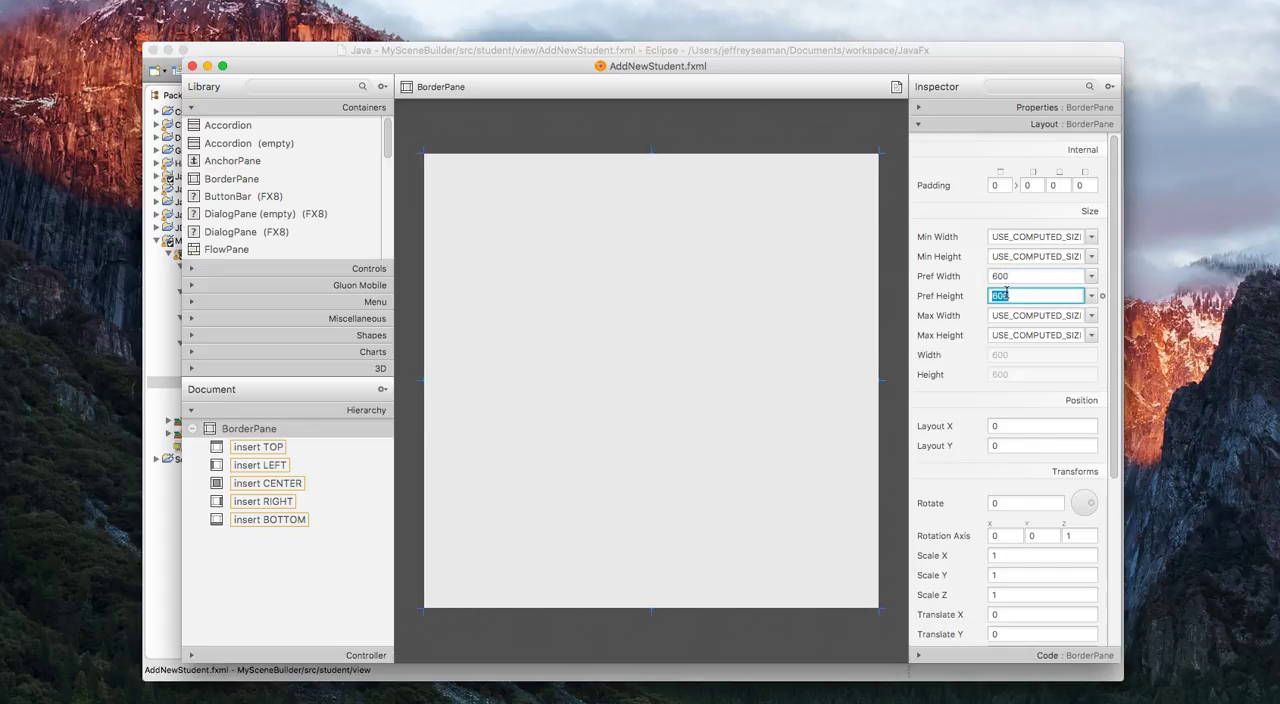
pyautogui.write('400')
pyautogui.press('Return')
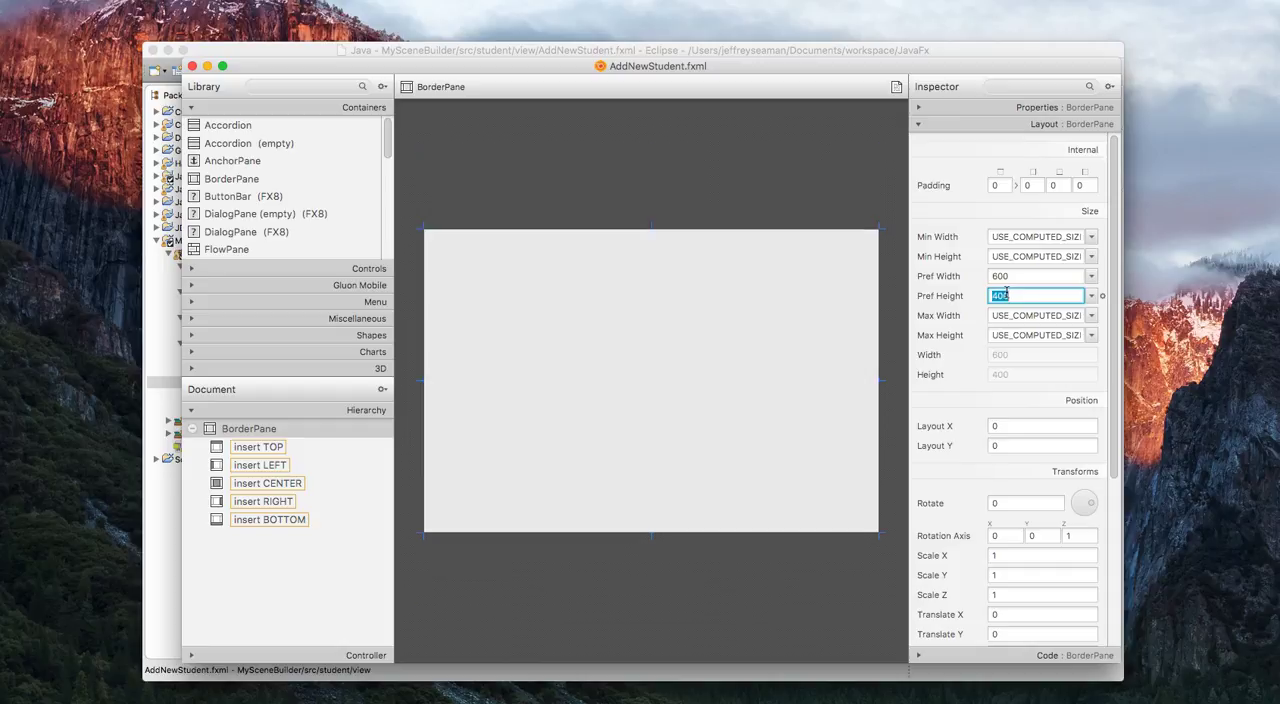
# Restore the BorderPane's preferred size to 800 wide by 600 high.
pyautogui.doubleClick(1016, 280)
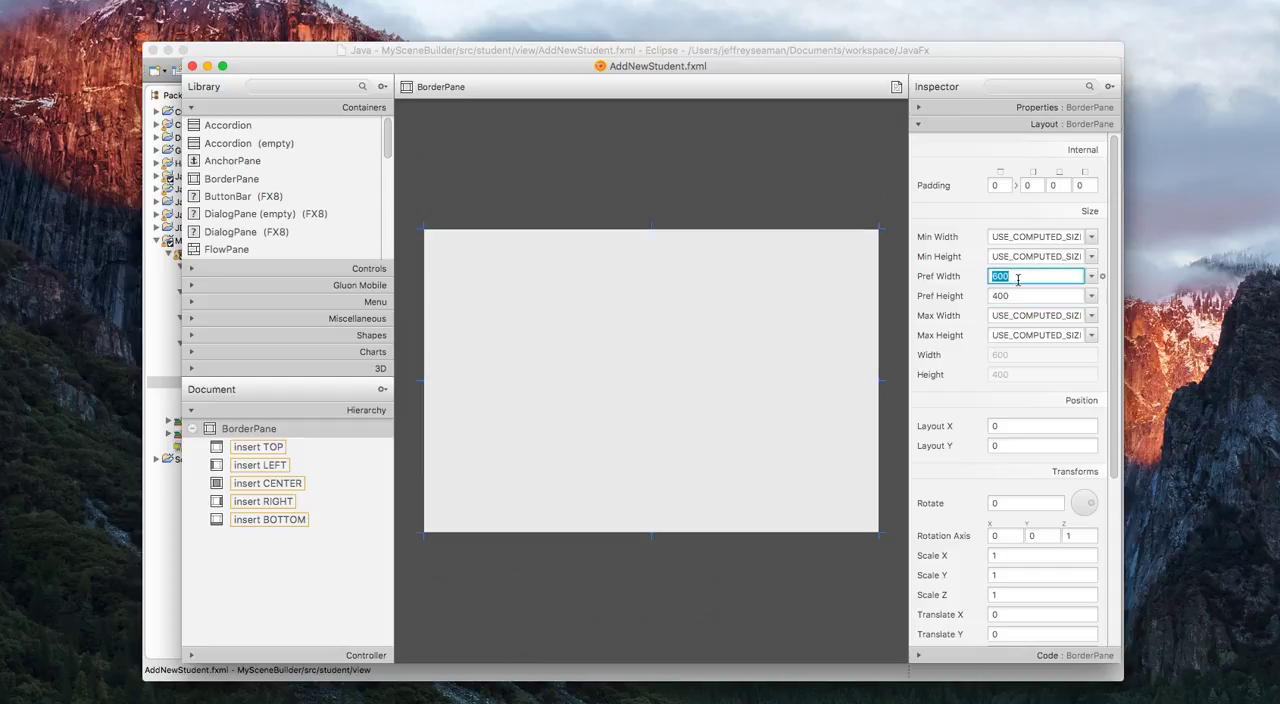
pyautogui.write('800')
pyautogui.press('Return')
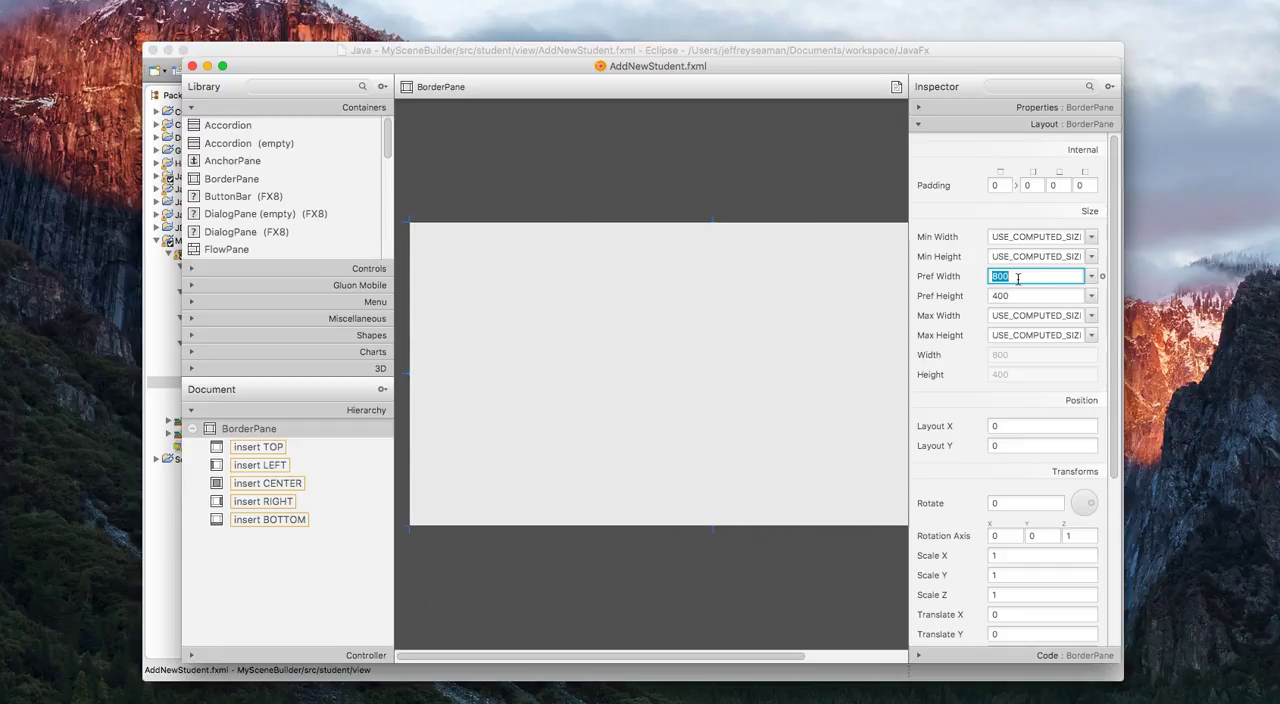
pyautogui.press('Tab')
pyautogui.write('600')
pyautogui.press('Return')
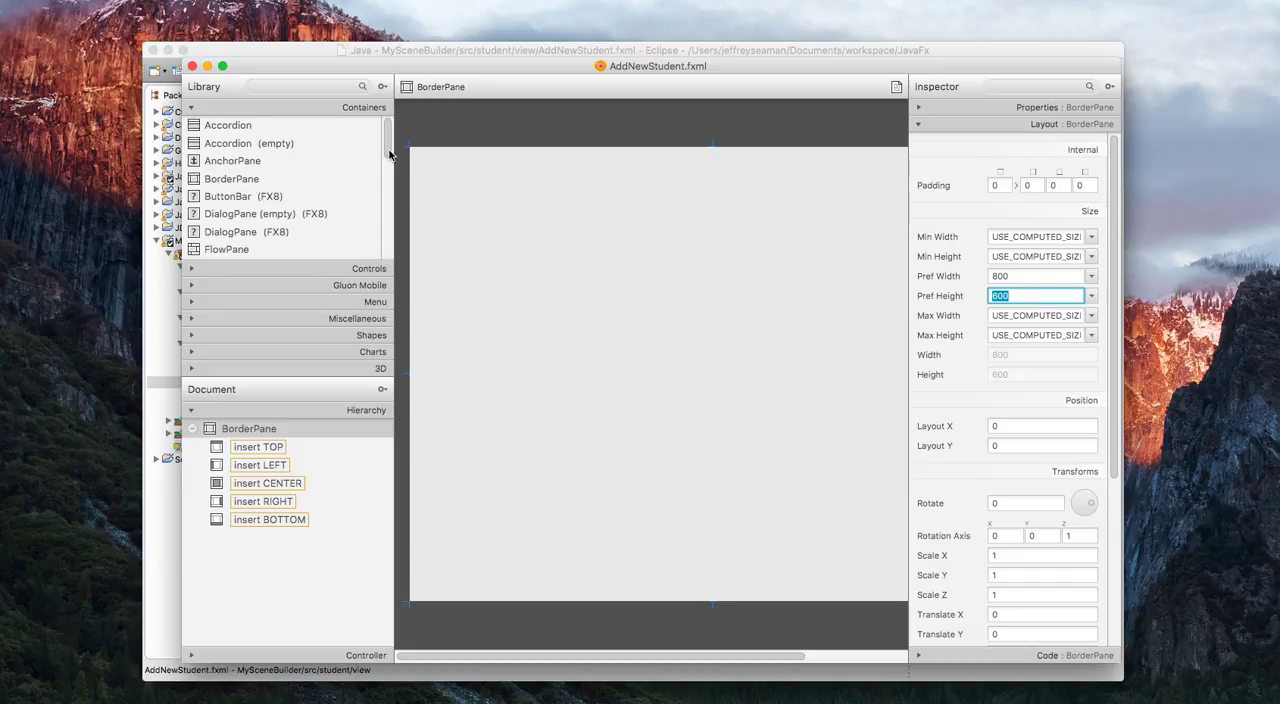
# Widen the SceneBuilder window to fit the whole layout and place a TabPane in the BorderPane's center.
pyautogui.moveTo(373, 76); pyautogui.dragTo(287, 74)
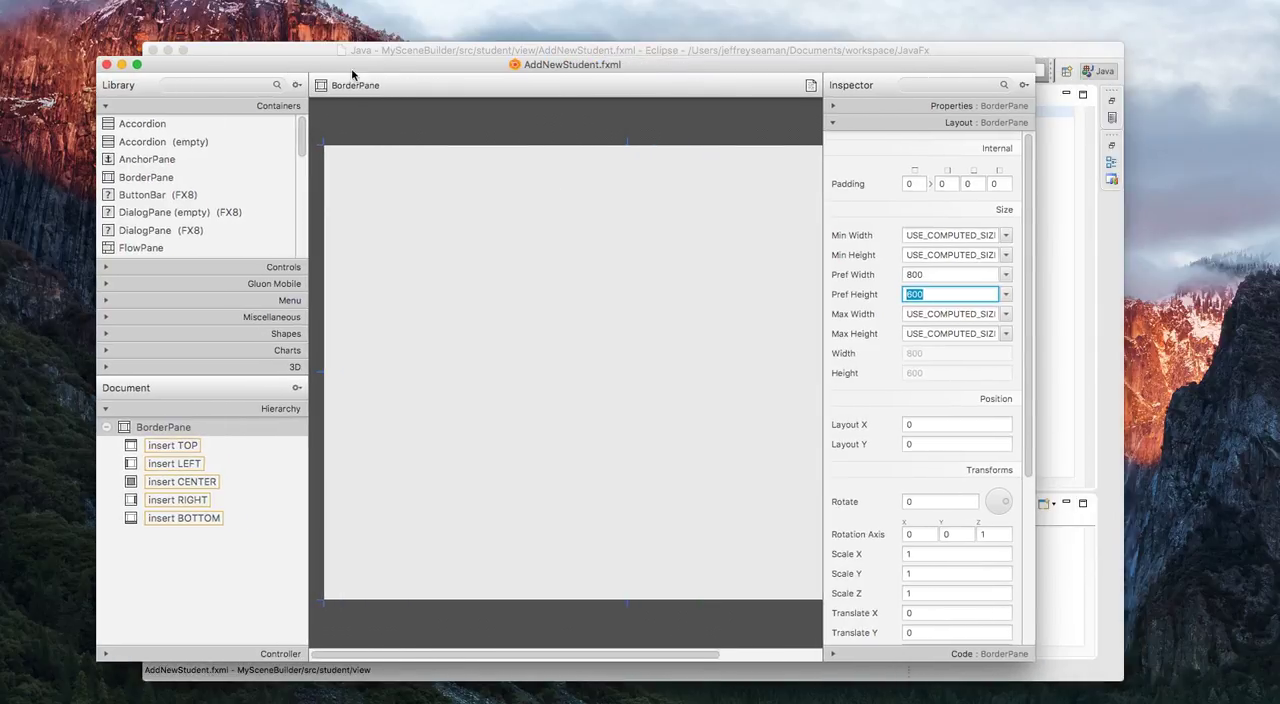
pyautogui.moveTo(1045, 319); pyautogui.dragTo(1171, 322)
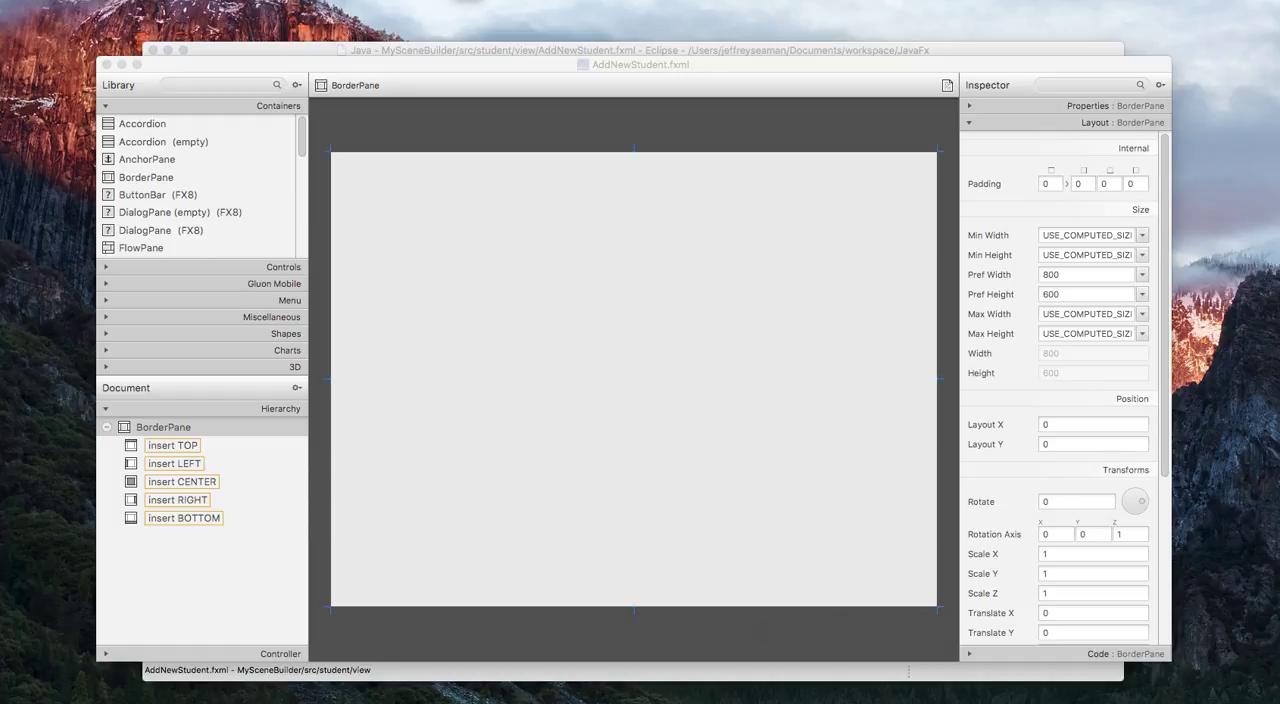
pyautogui.click(232, 86)
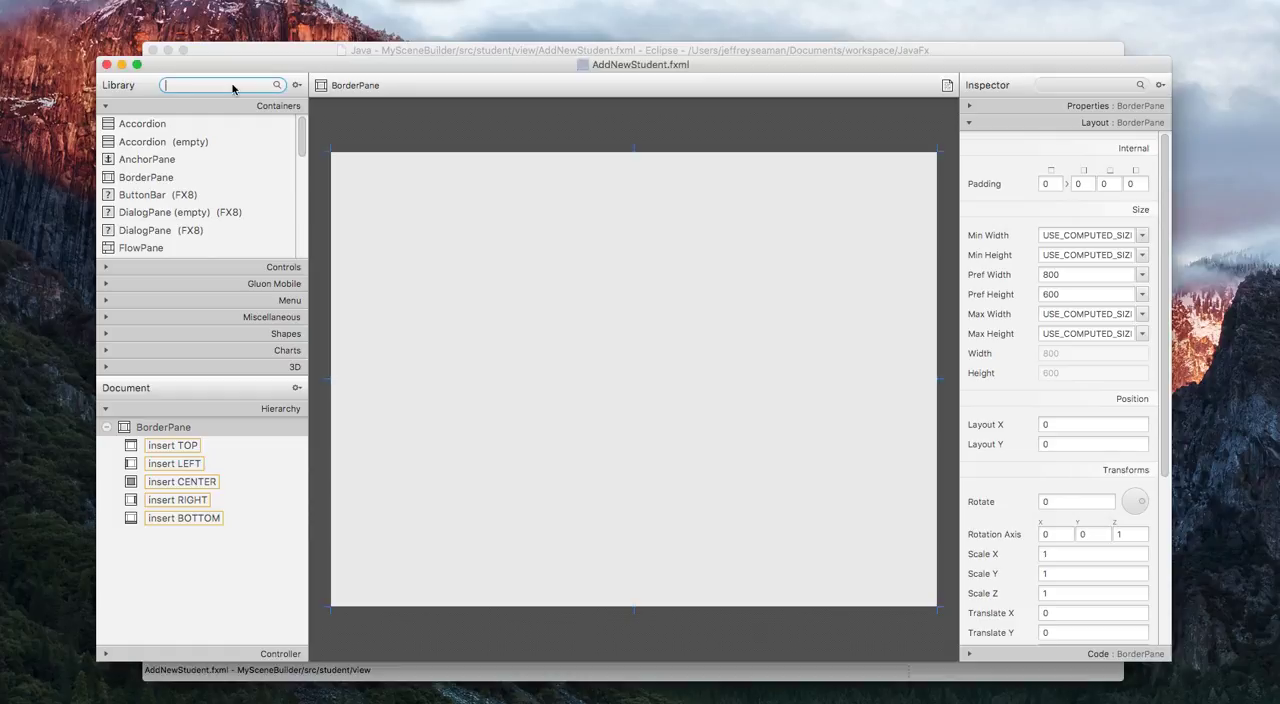
pyautogui.write('tab')
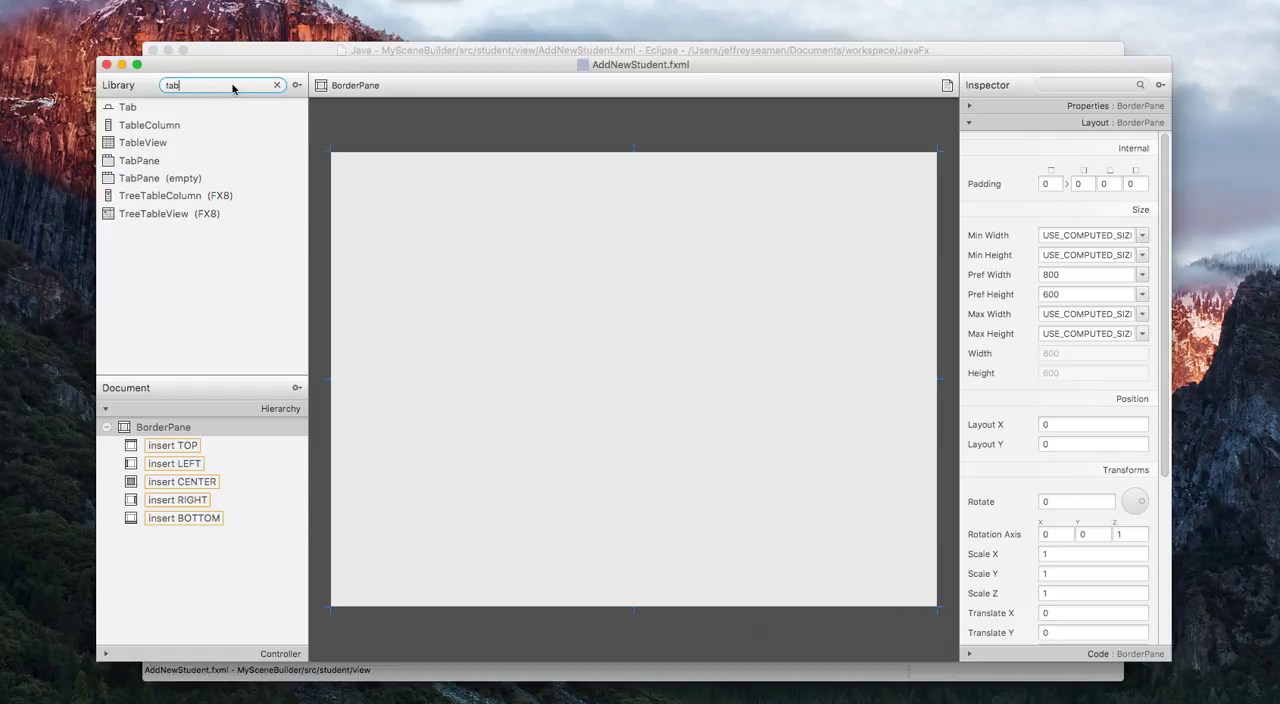
pyautogui.click(155, 161)
pyautogui.moveTo(155, 161); pyautogui.dragTo(621, 362)
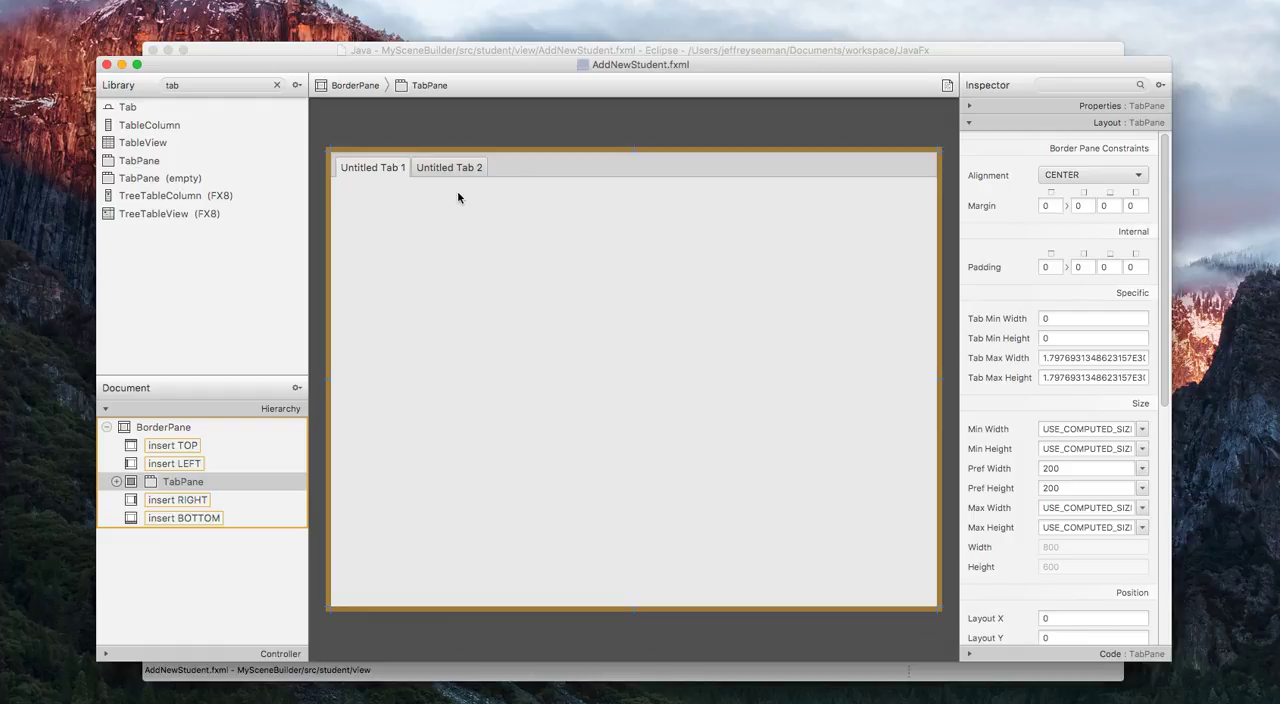
# Change the text of the TabPane's first tab to General Info.
pyautogui.click(388, 170)
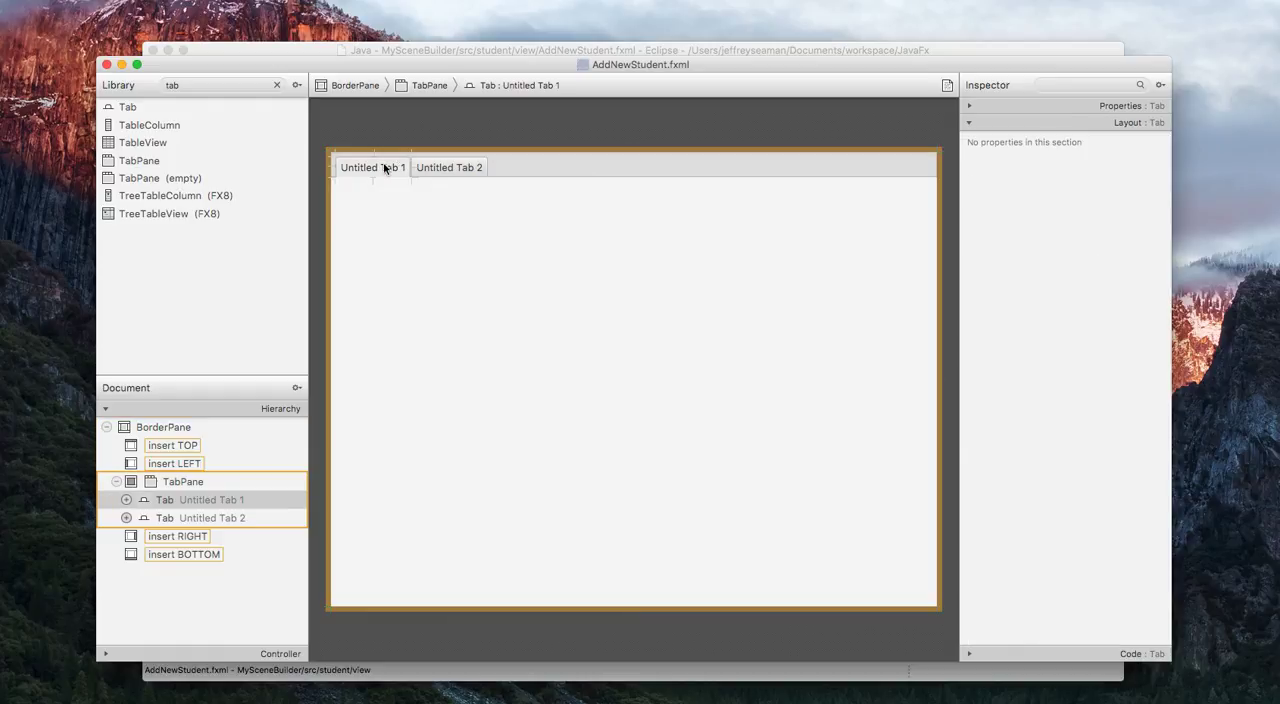
pyautogui.click(1128, 105)
pyautogui.doubleClick(1120, 152)
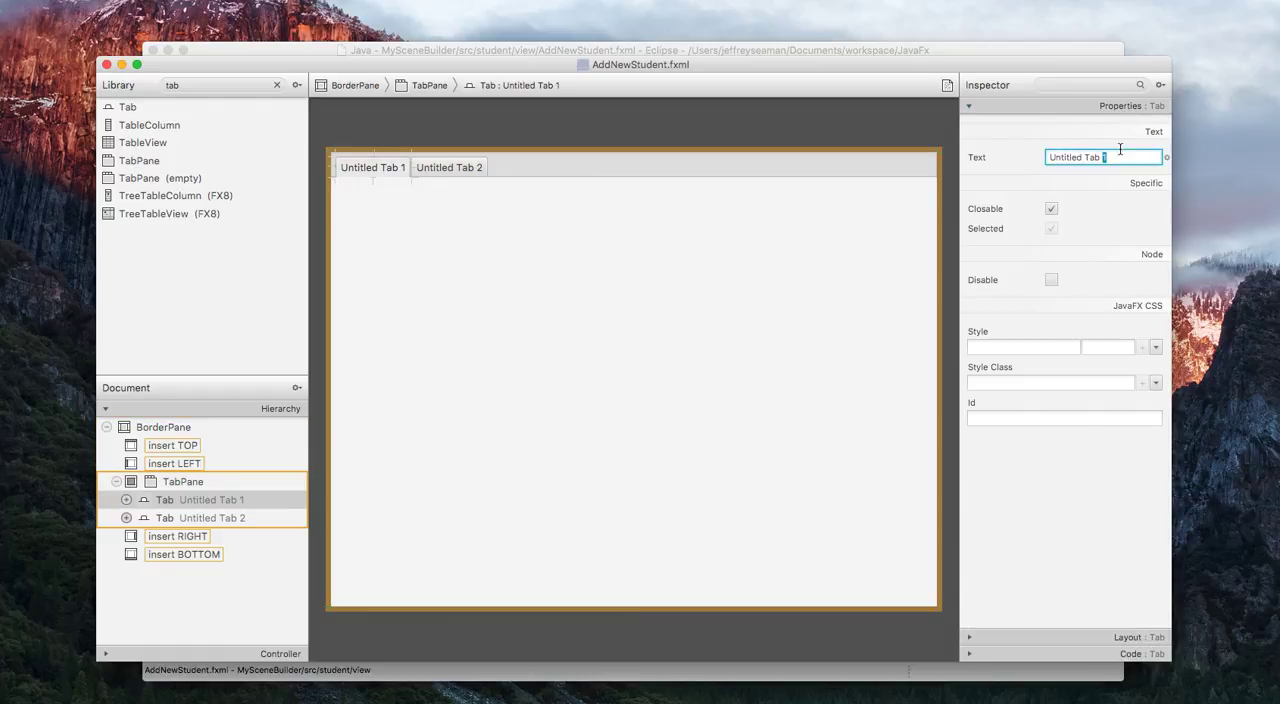
pyautogui.tripleClick(1120, 149)
pyautogui.write('General Info')
pyautogui.click(590, 237)
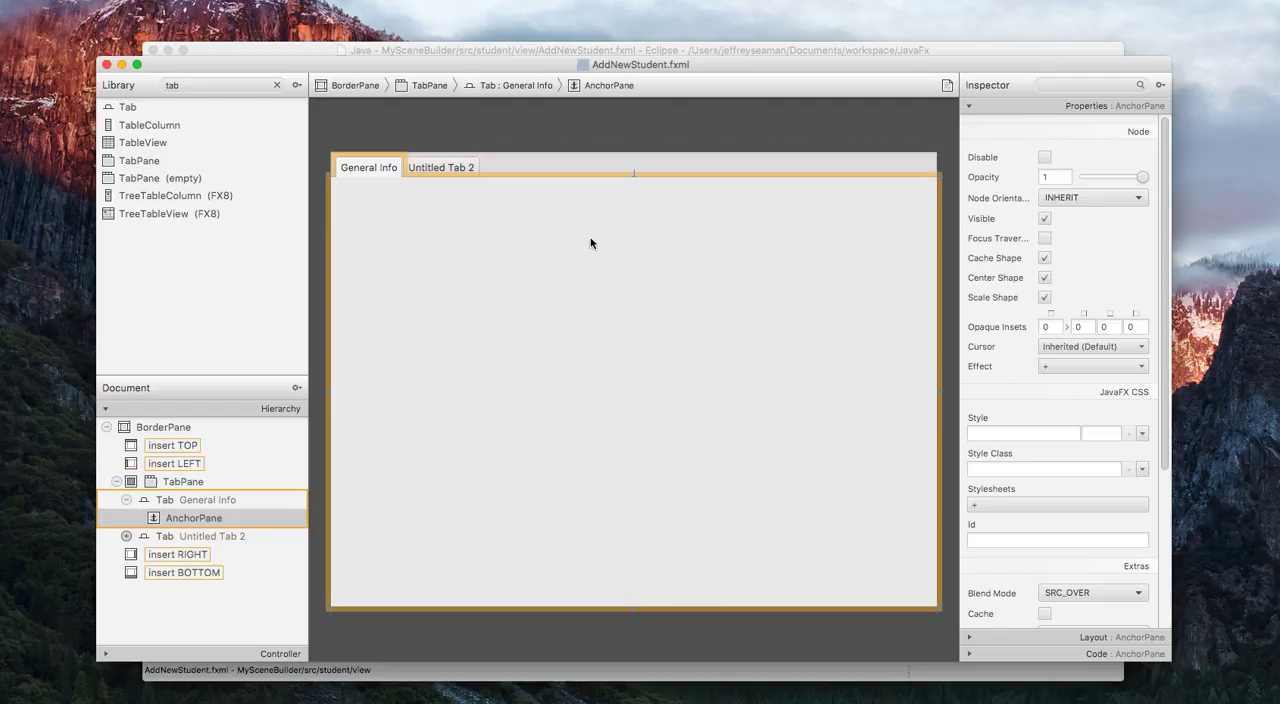
# Change the text of the TabPane's second tab to Student Info.
pyautogui.click(471, 171)
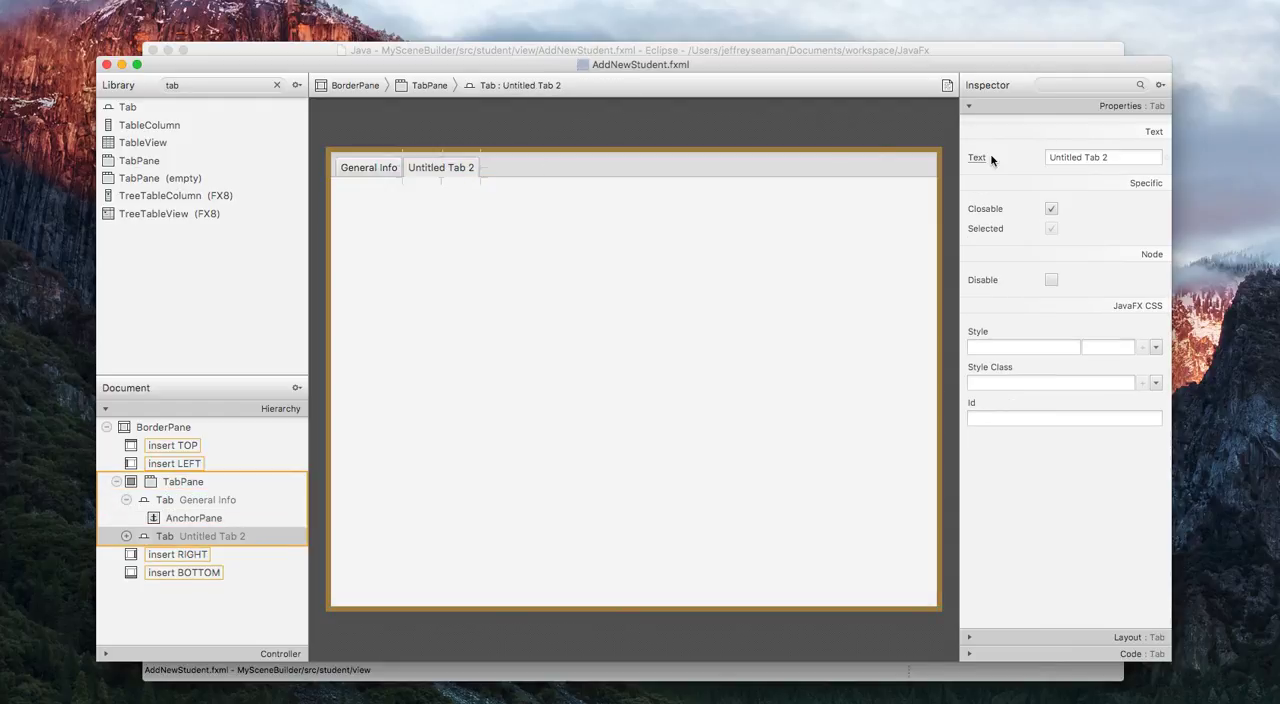
pyautogui.tripleClick(1055, 157)
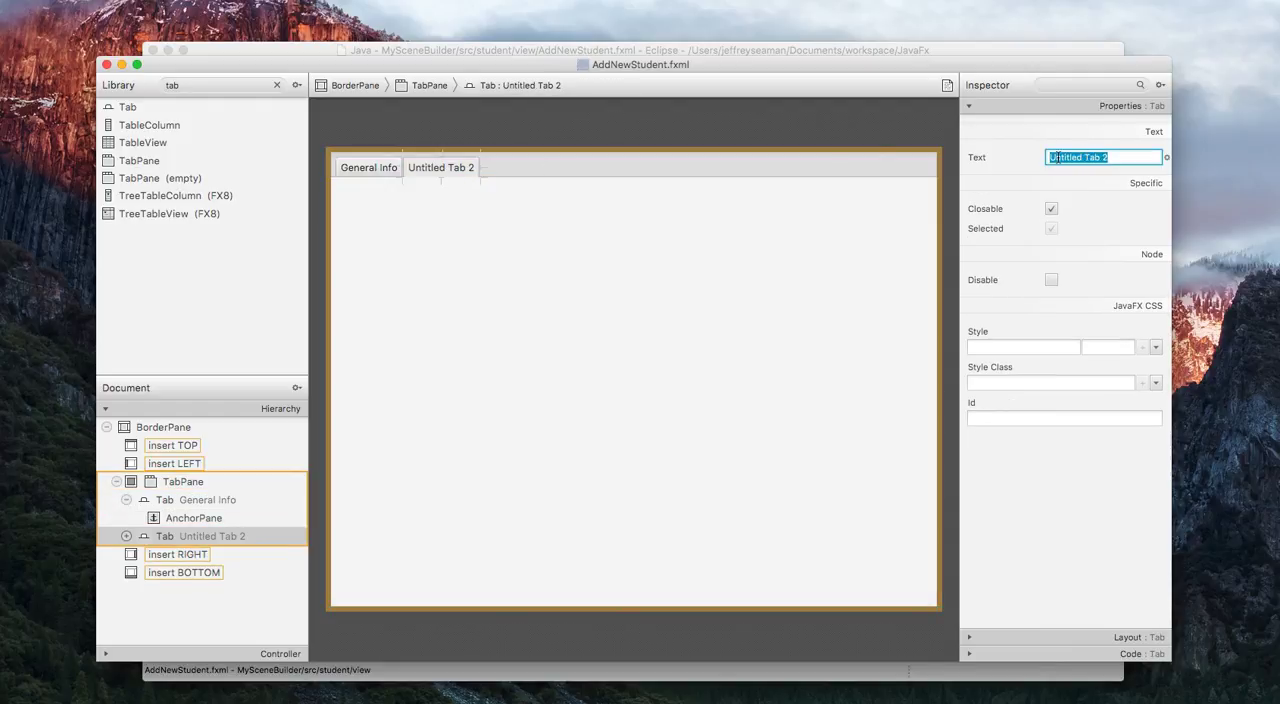
pyautogui.write('Student Info')
pyautogui.click(750, 253)
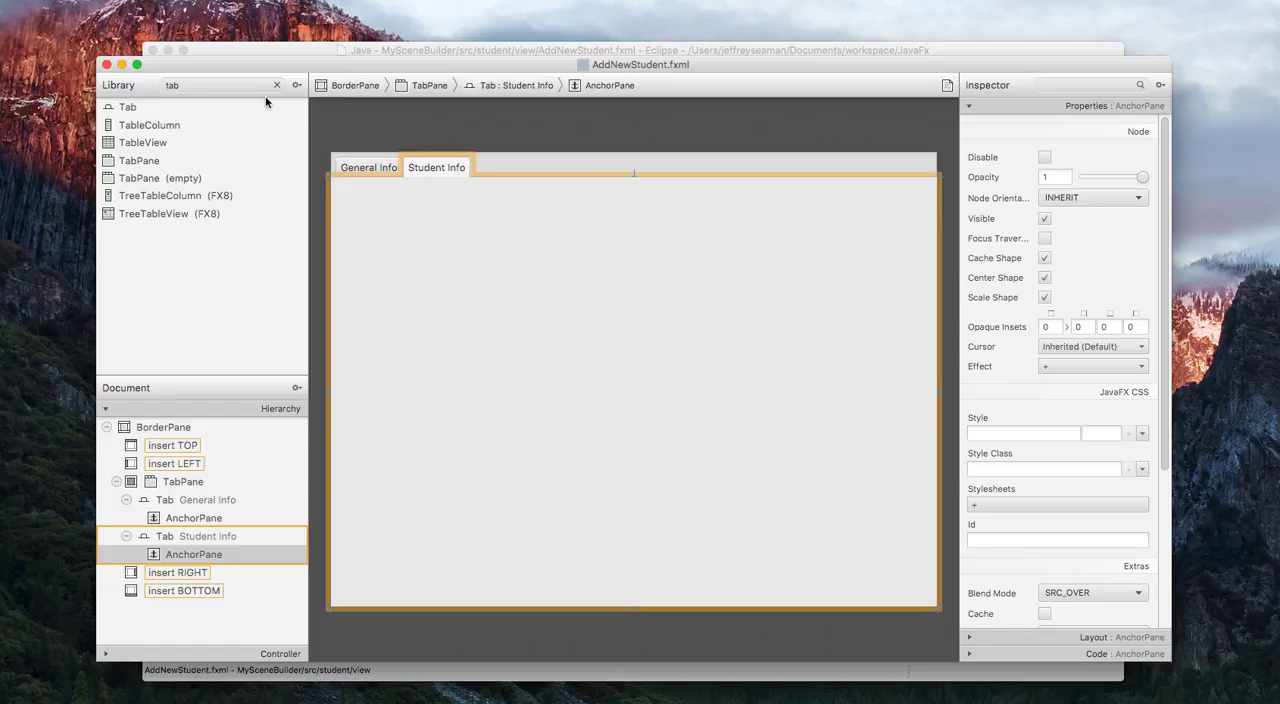
# Add a VBox to the AnchorPane of the Student Info tab and fit it to its parent.
pyautogui.click(240, 88)
pyautogui.write('BOX')
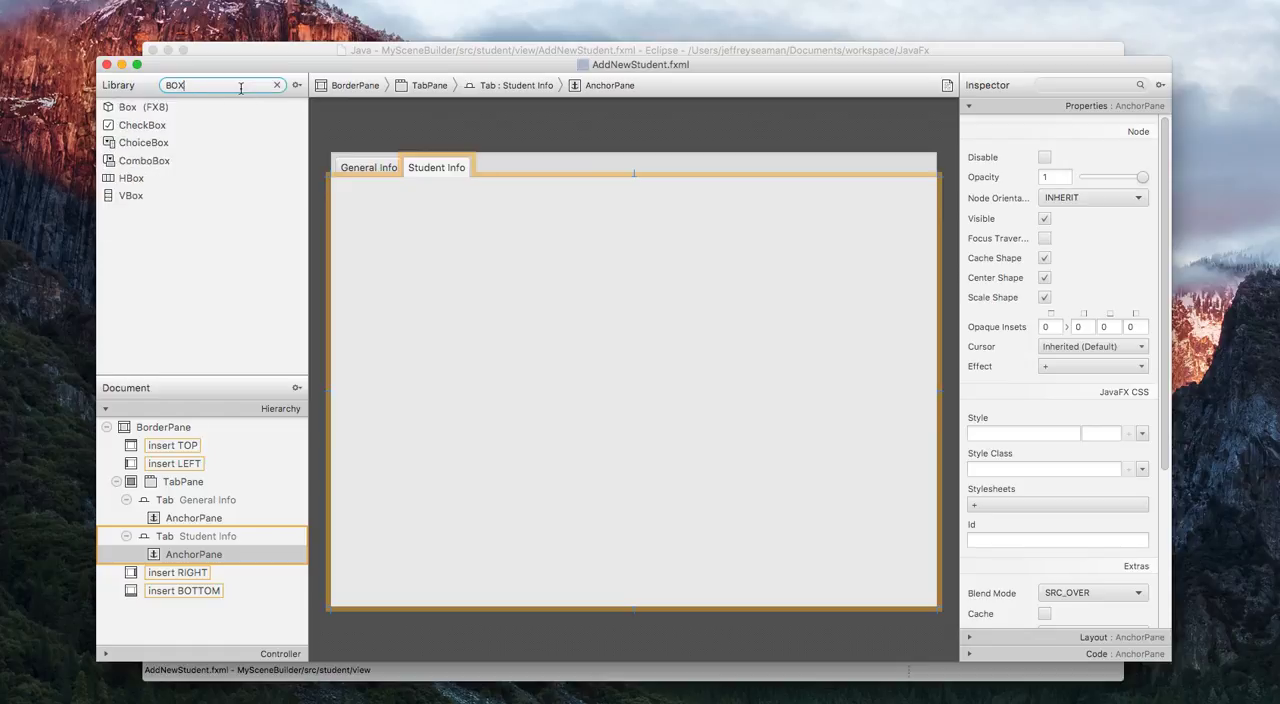
pyautogui.click(136, 195)
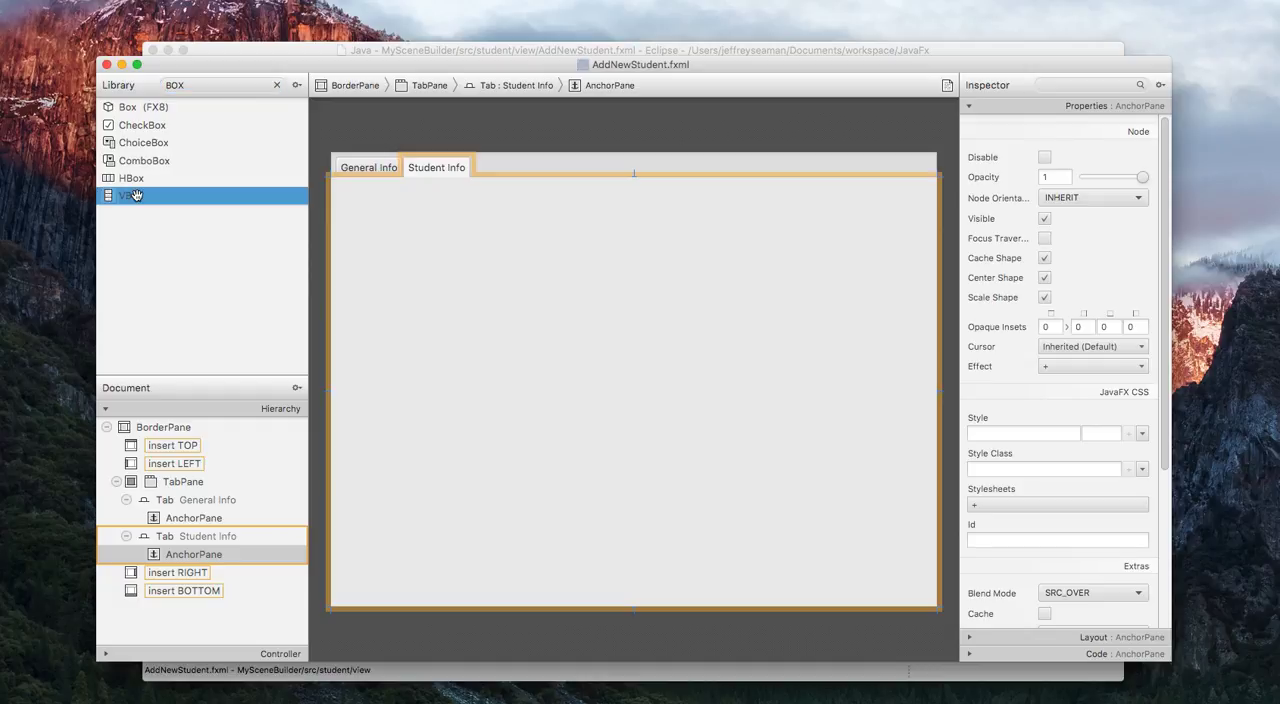
pyautogui.moveTo(136, 195); pyautogui.dragTo(201, 549)
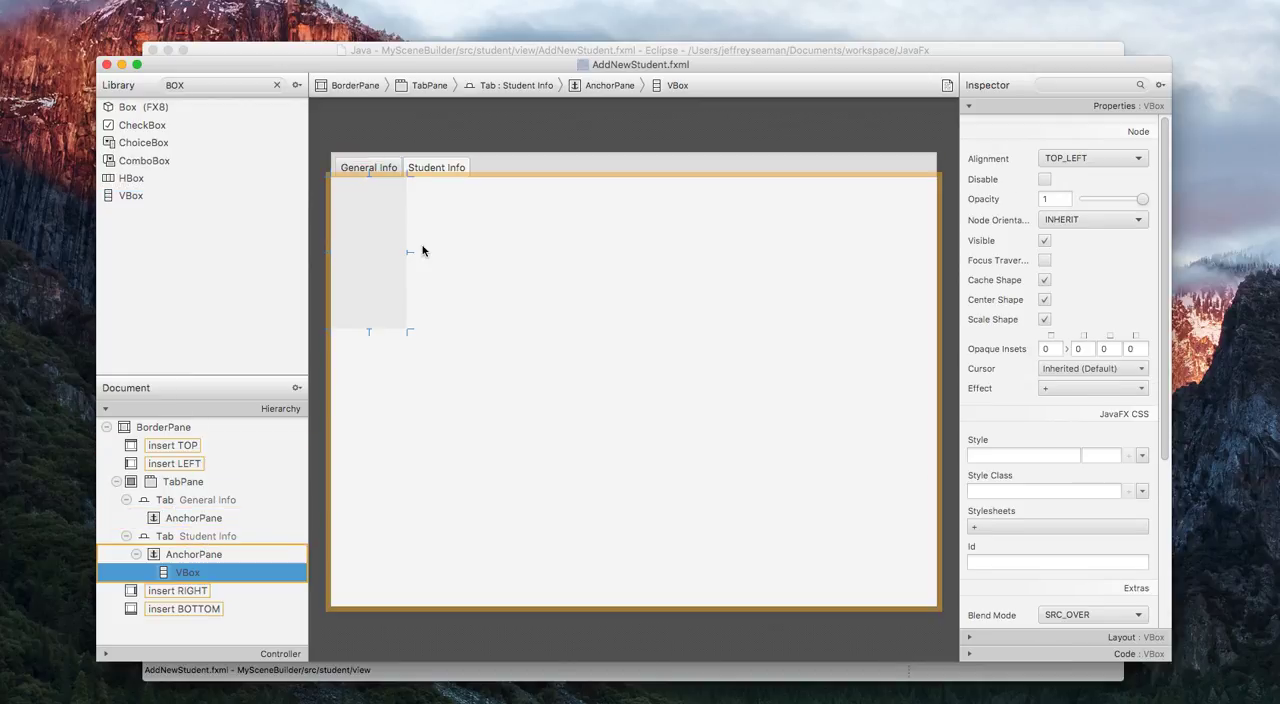
pyautogui.click(449, 4)
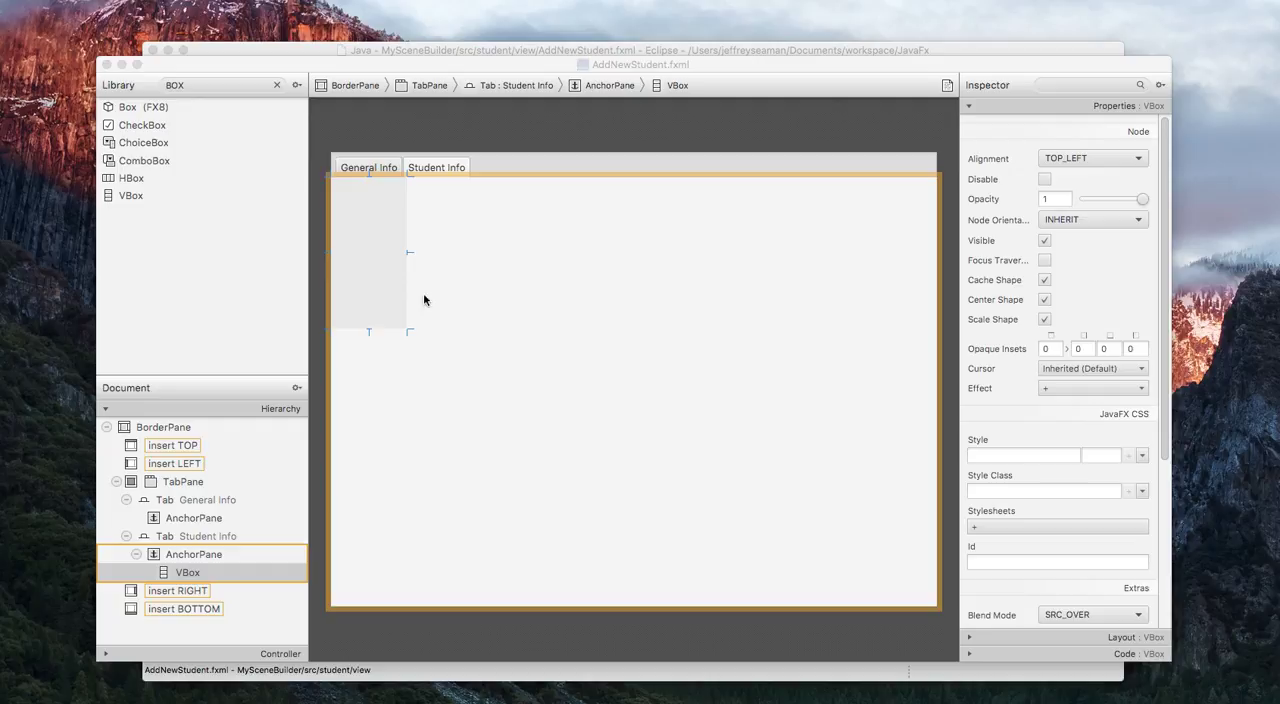
pyautogui.rightClick(208, 574)
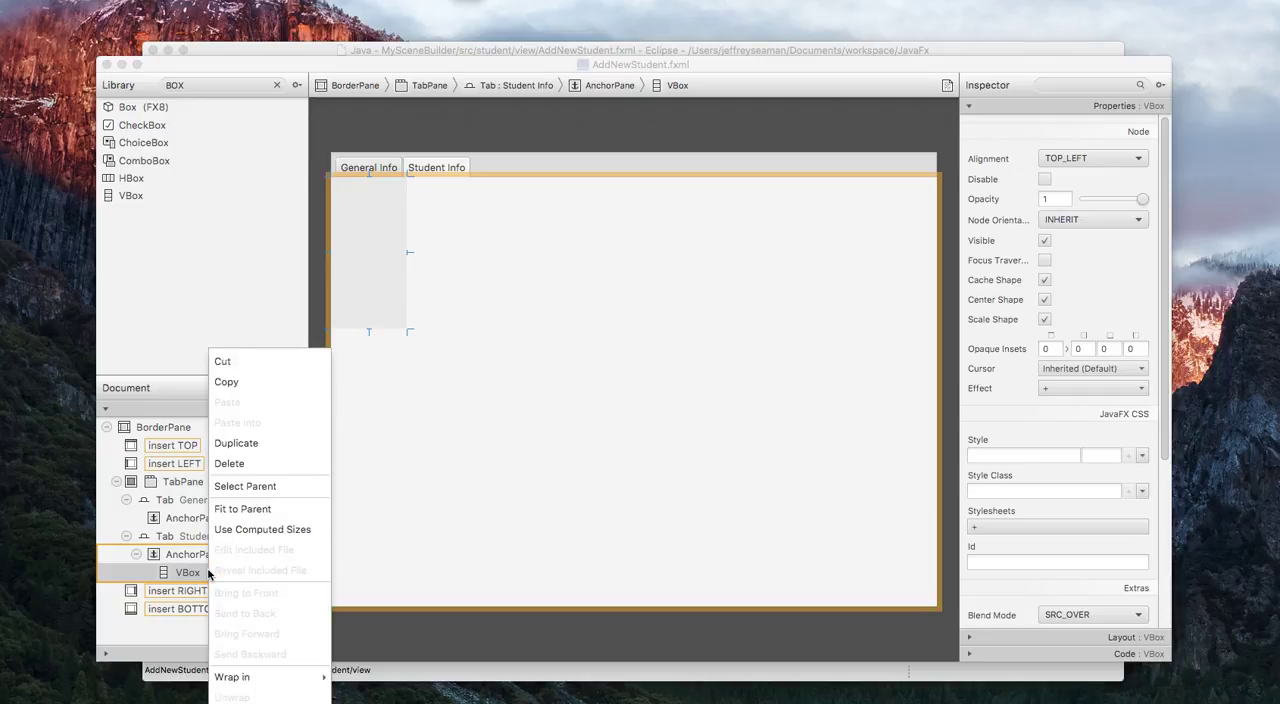
pyautogui.click(253, 510)
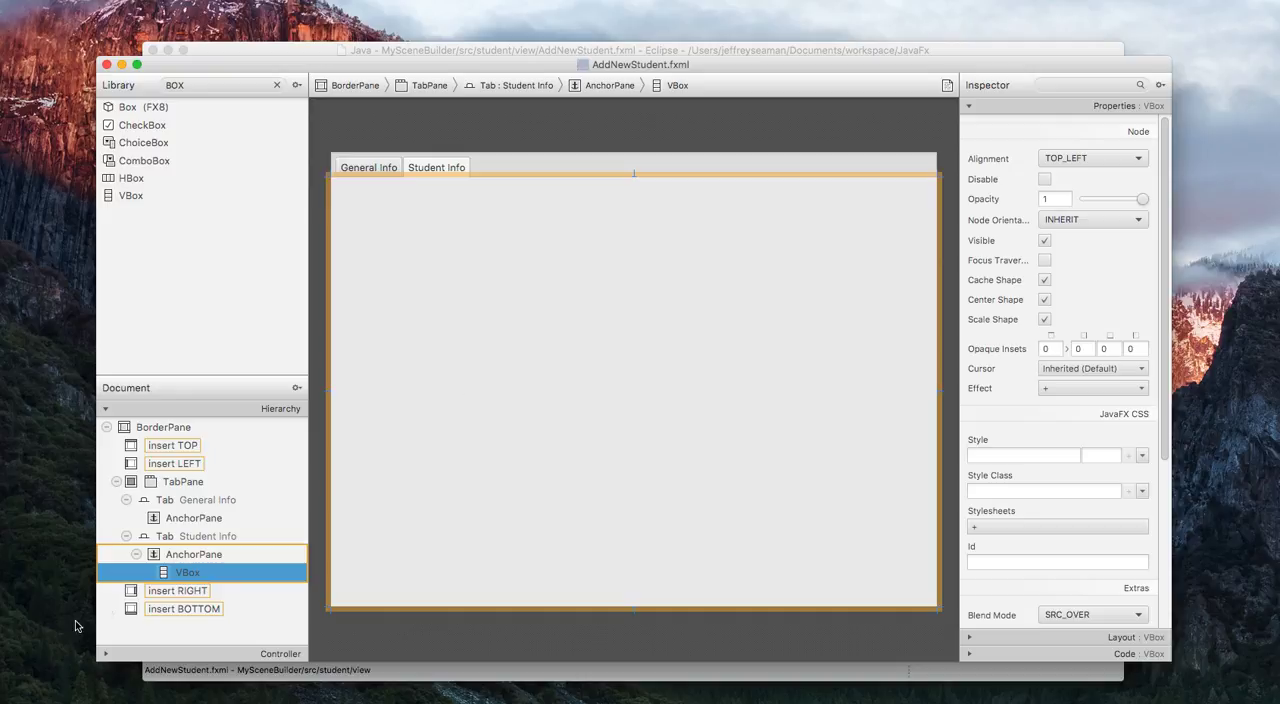
# Set the VBox's padding to 10 on all four sides and its spacing to 10.
pyautogui.rightClick(178, 576)
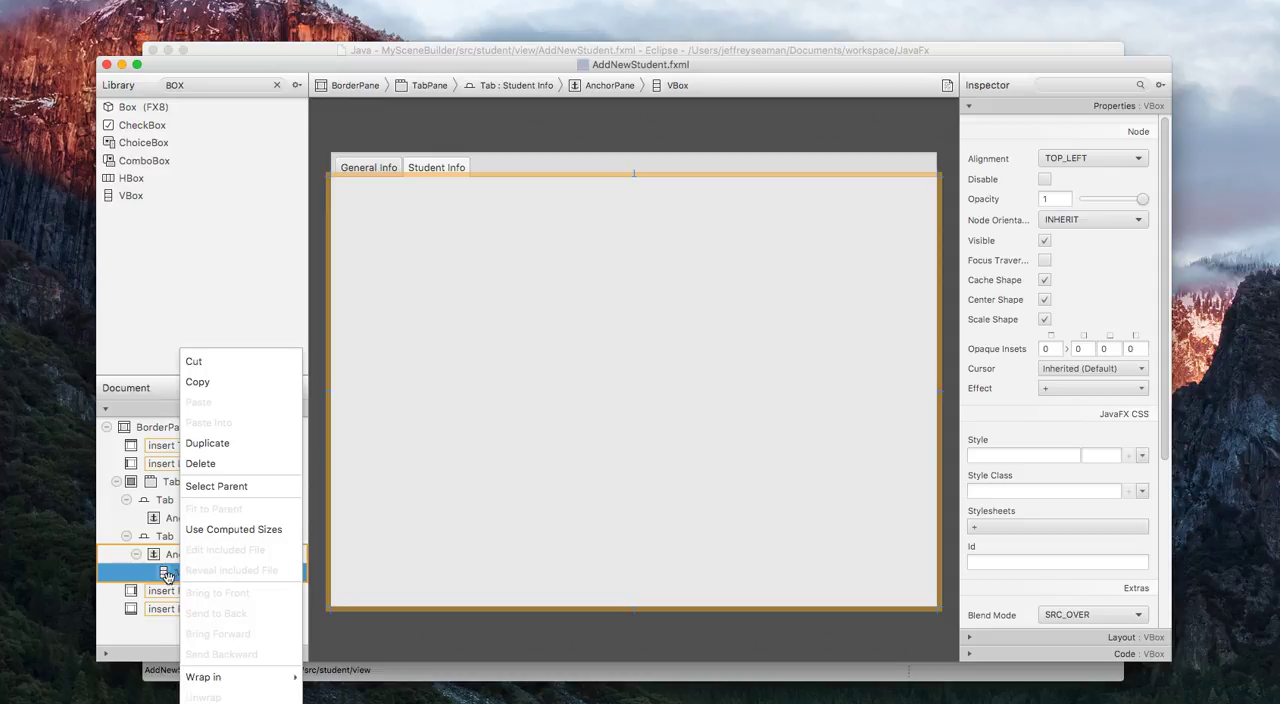
pyautogui.click(170, 577)
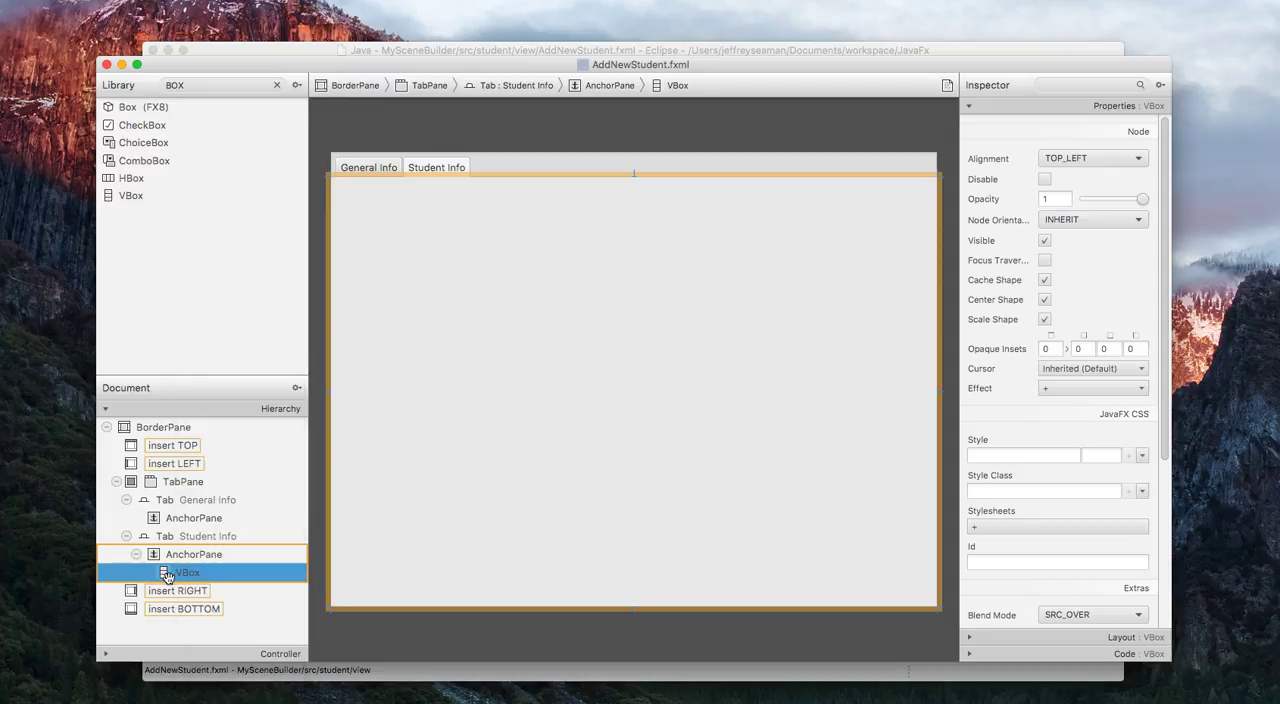
pyautogui.click(1063, 106)
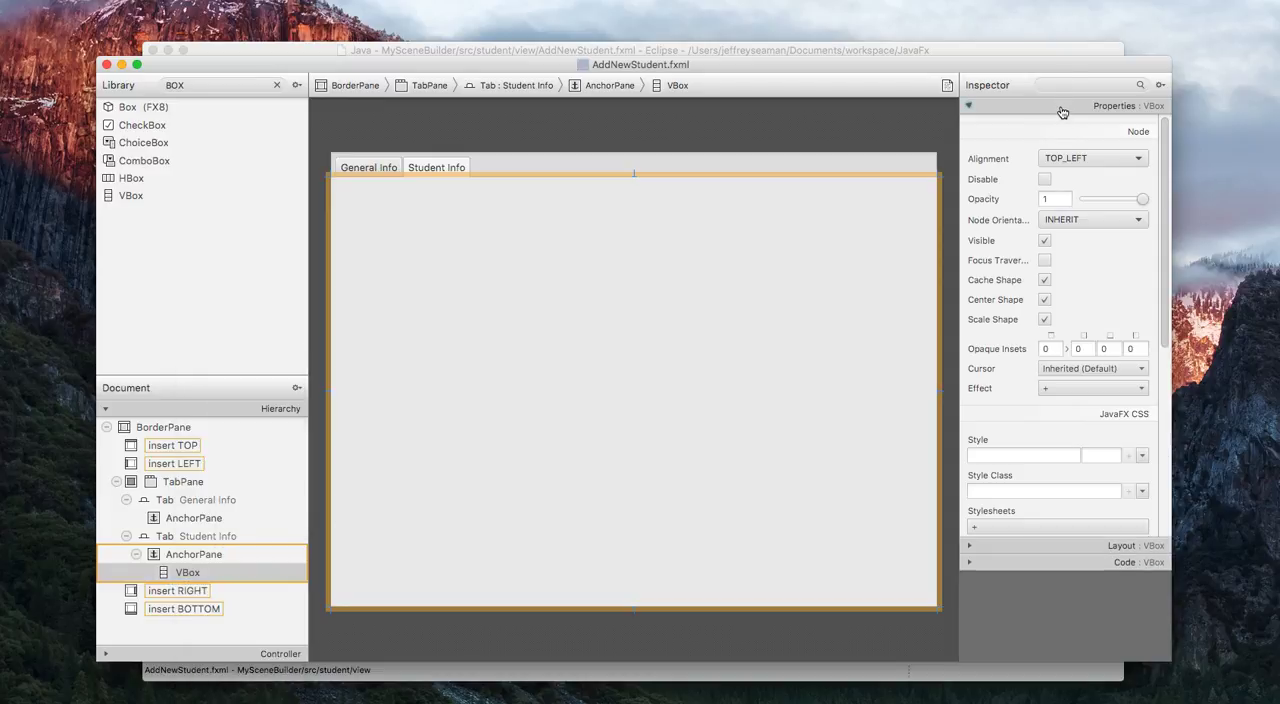
pyautogui.click(1071, 129)
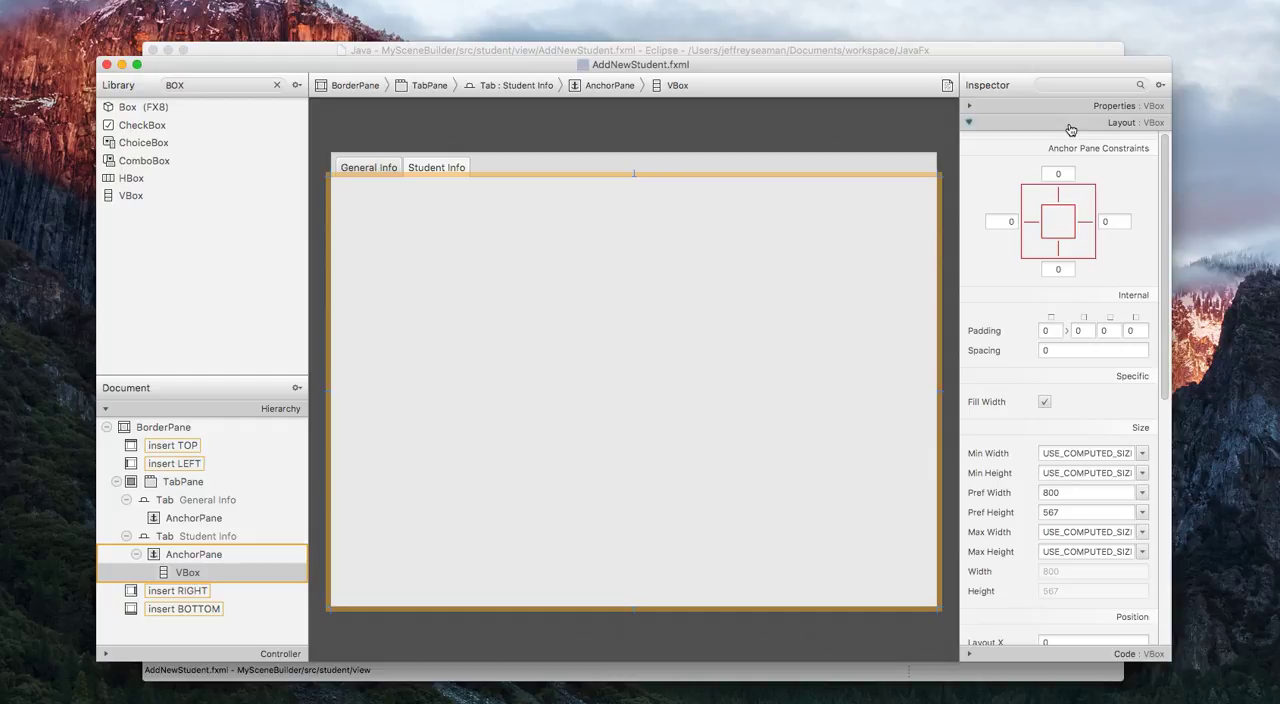
pyautogui.click(1054, 331)
pyautogui.write('10')
pyautogui.press('Tab')
pyautogui.write('10')
pyautogui.press('Tab')
pyautogui.write('10')
pyautogui.press('Tab')
pyautogui.write('10')
pyautogui.press('Tab')
pyautogui.write('10')
pyautogui.click(813, 327)
# Add a Label inside the VBox of the Student Info tab.
pyautogui.click(242, 87)
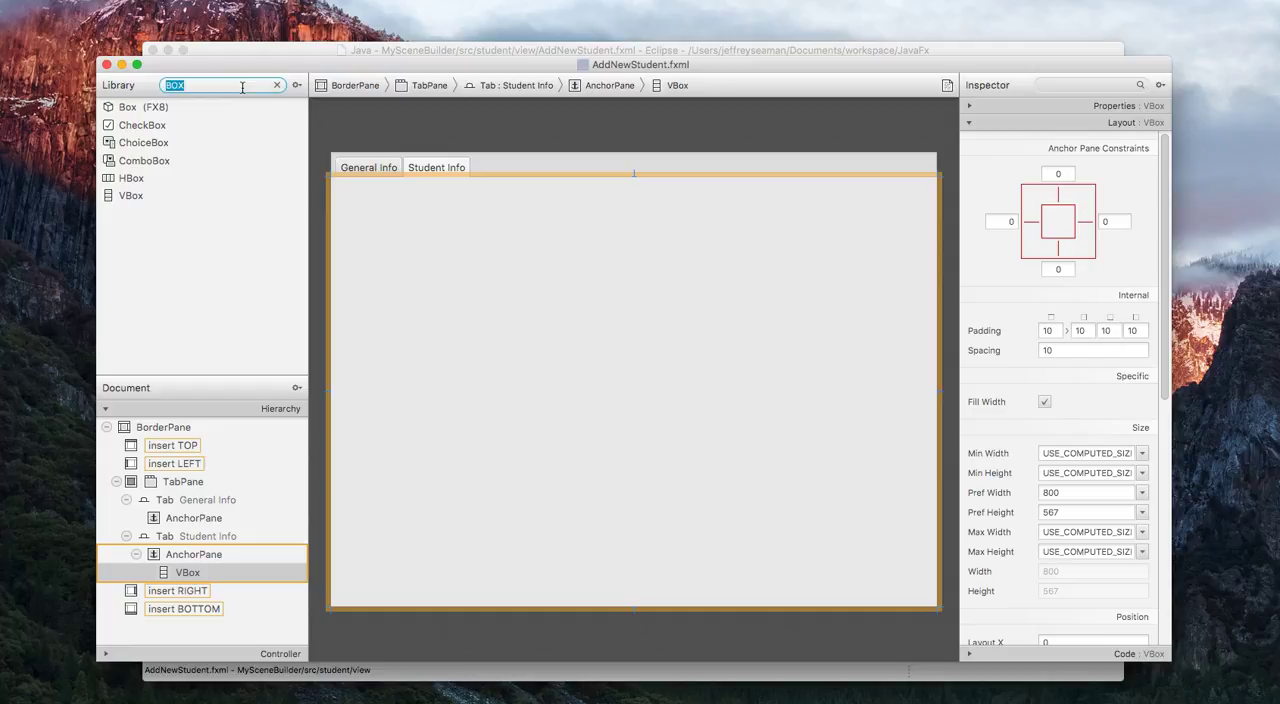
pyautogui.write('label')
pyautogui.moveTo(140, 108); pyautogui.dragTo(187, 571)
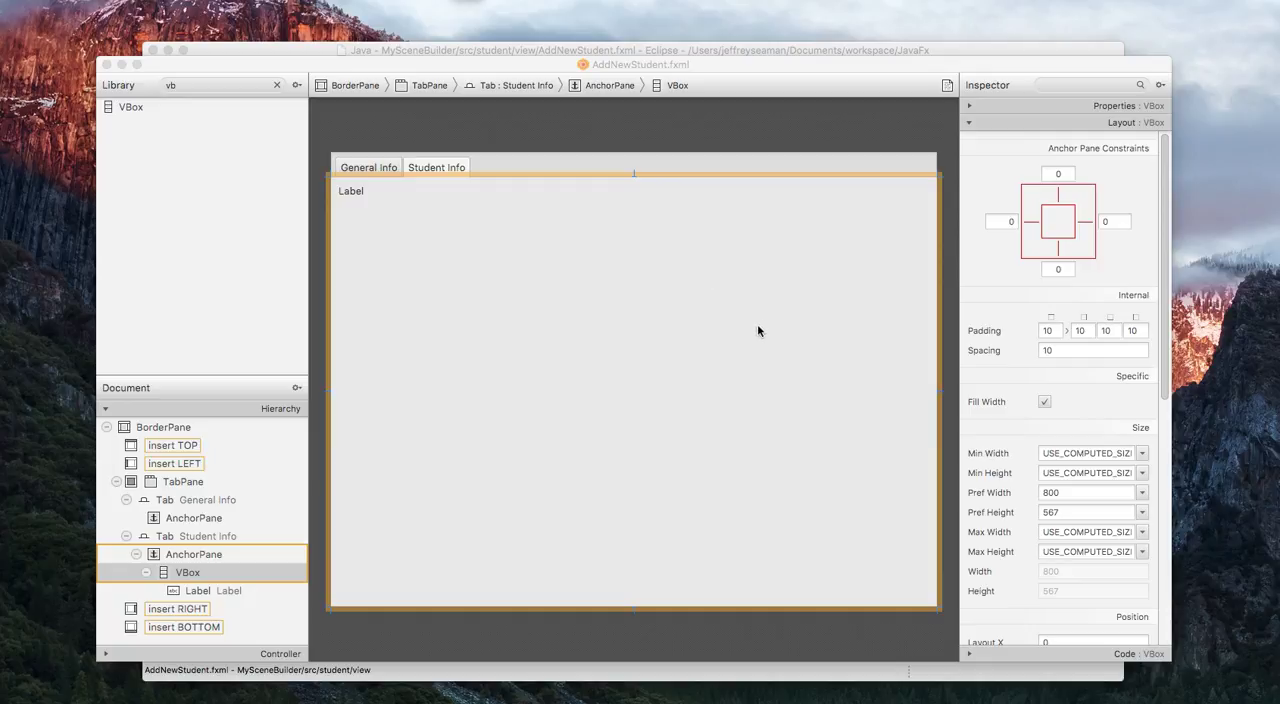
# Change the text of the VBox's label to Contact Information.
pyautogui.click(355, 195)
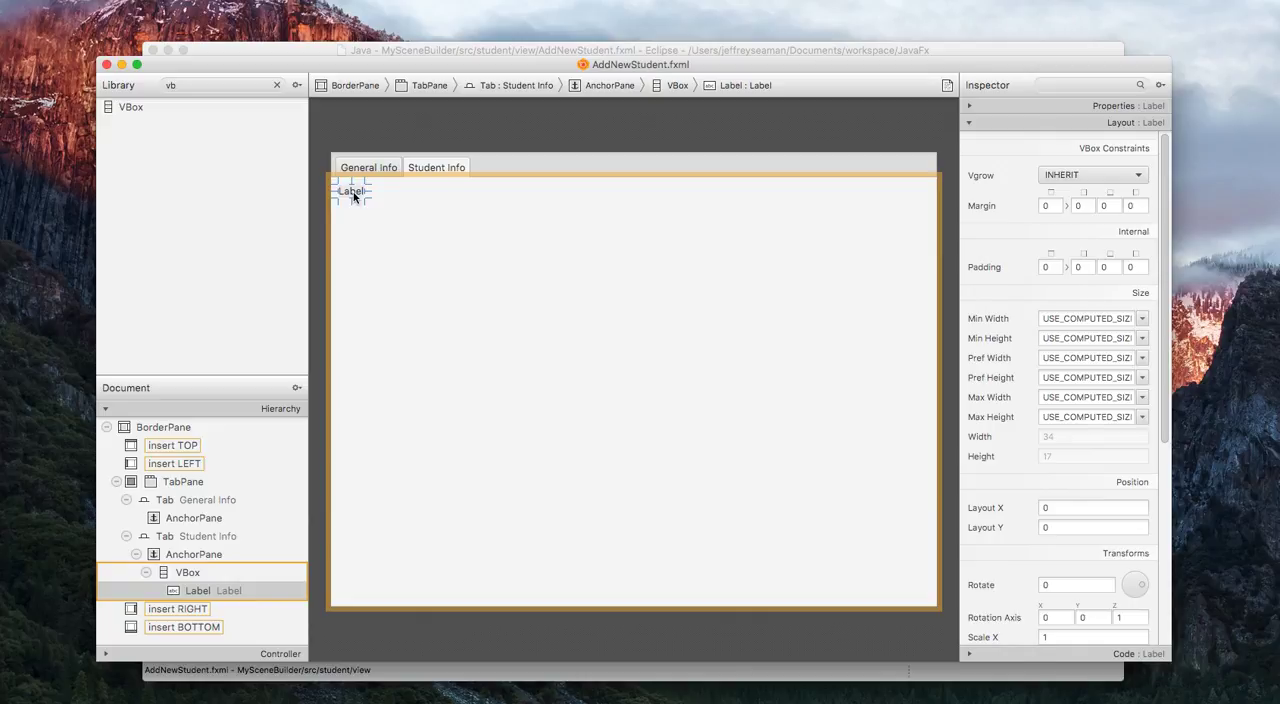
pyautogui.click(1007, 107)
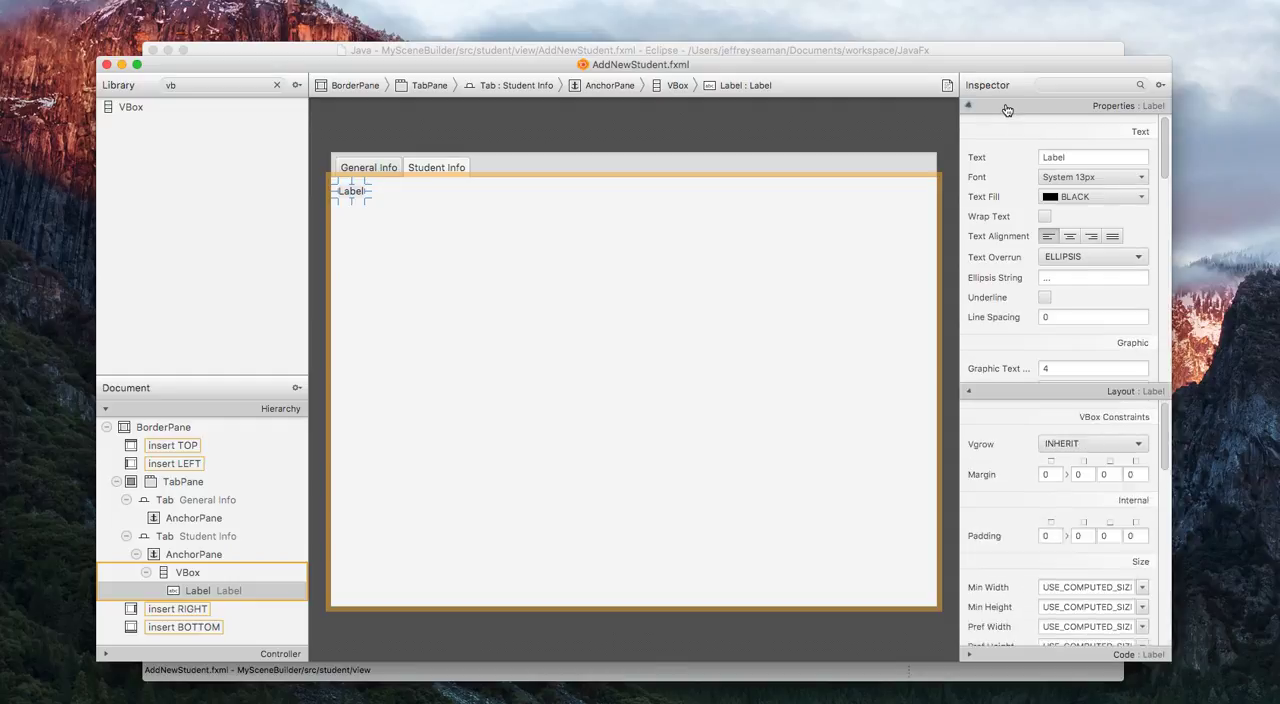
pyautogui.doubleClick(1073, 155)
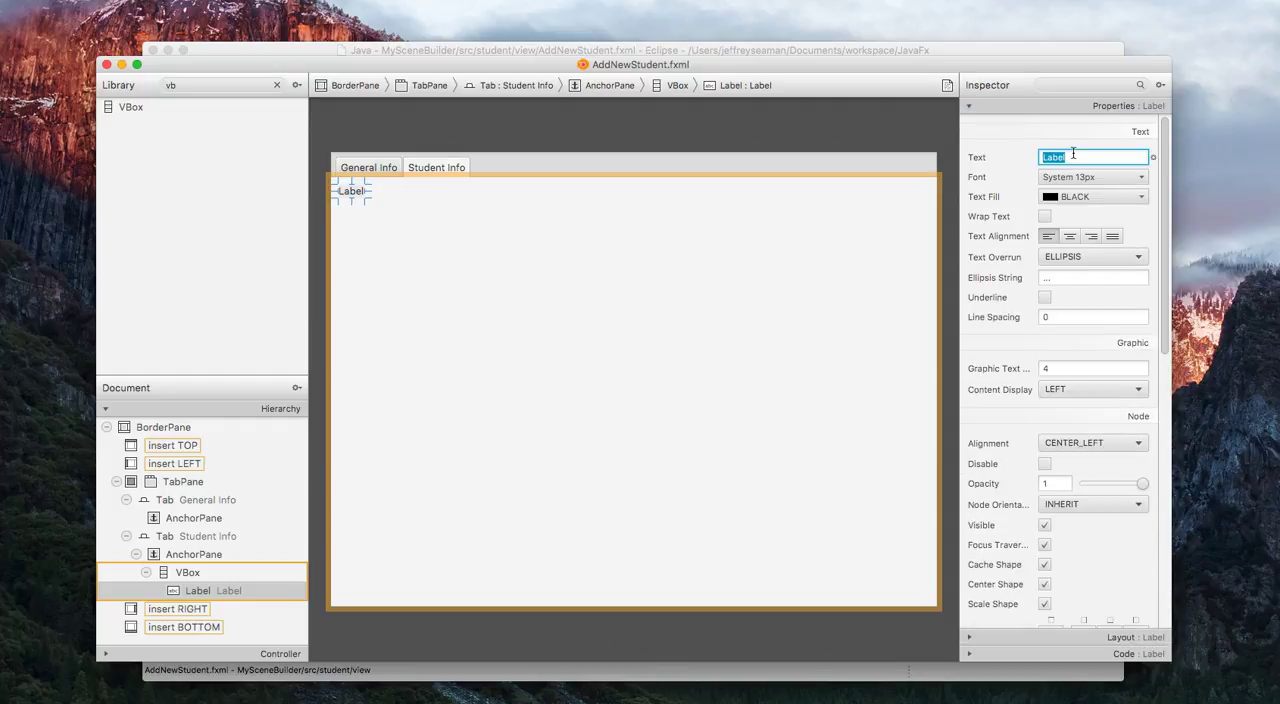
pyautogui.write('Contact Information')
pyautogui.click(691, 277)
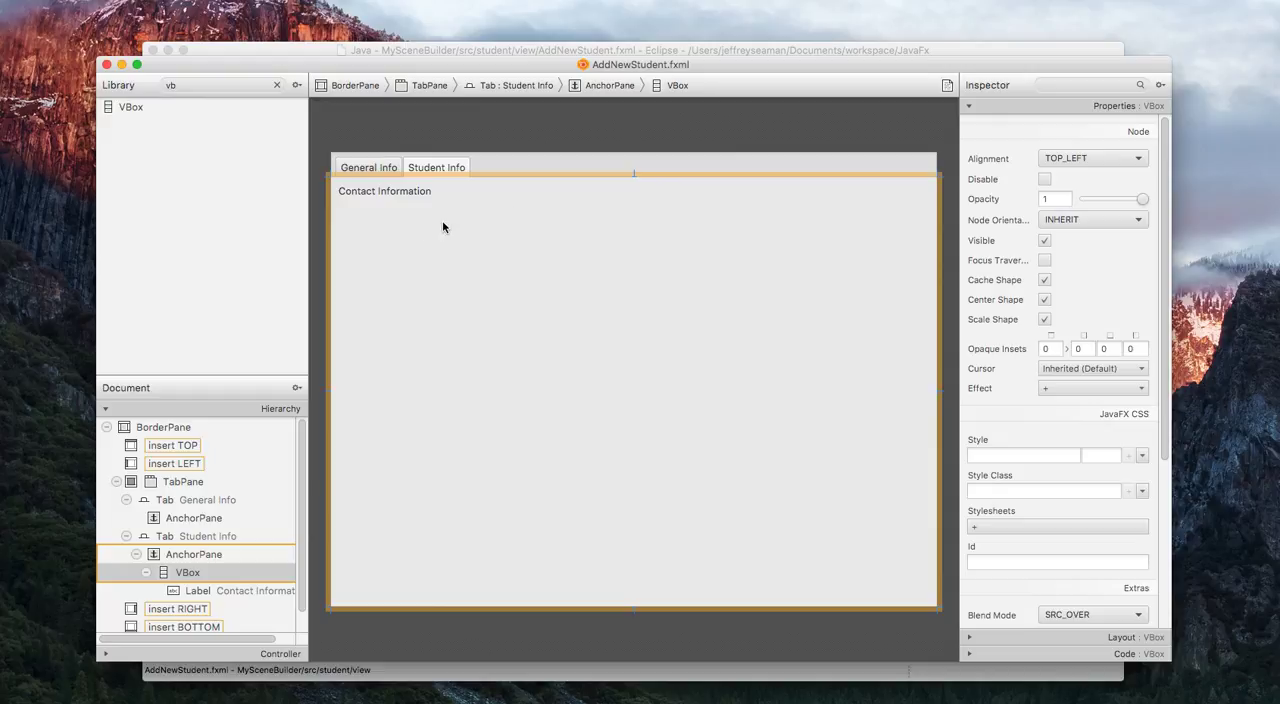
# Add a horizontal Separator below the Contact Information label in the VBox.
pyautogui.doubleClick(249, 87)
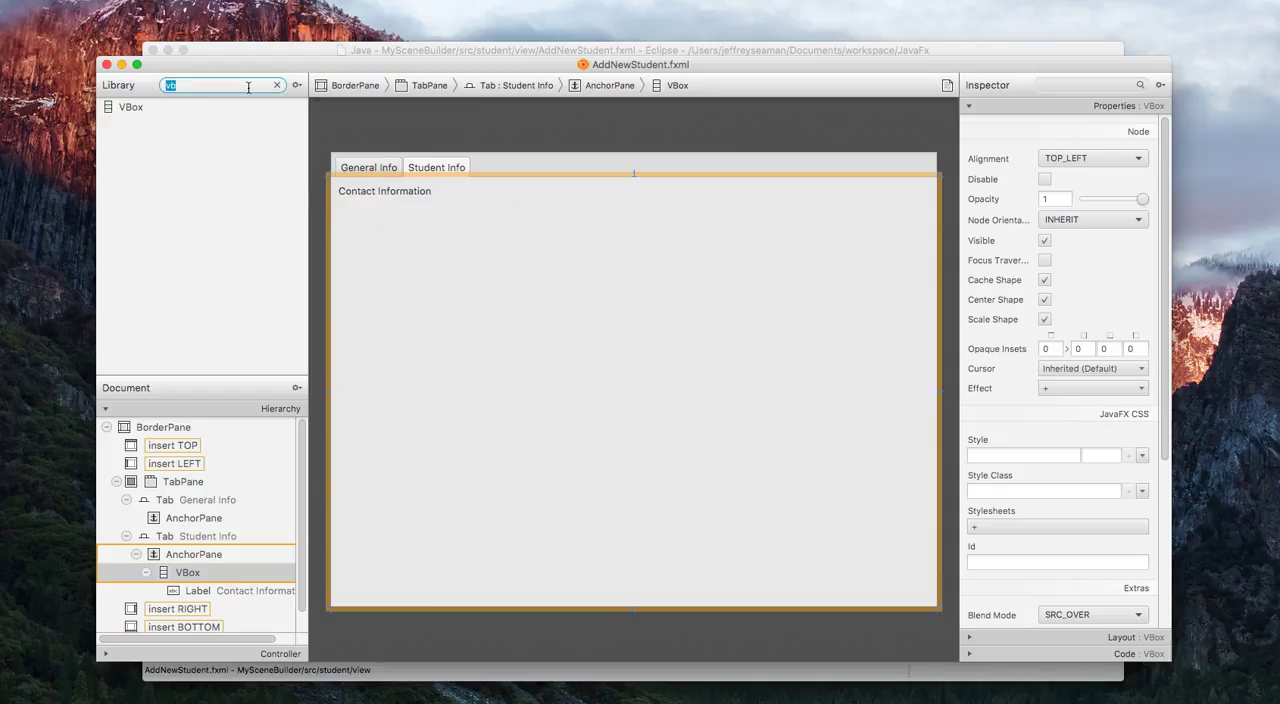
pyautogui.write('hor')
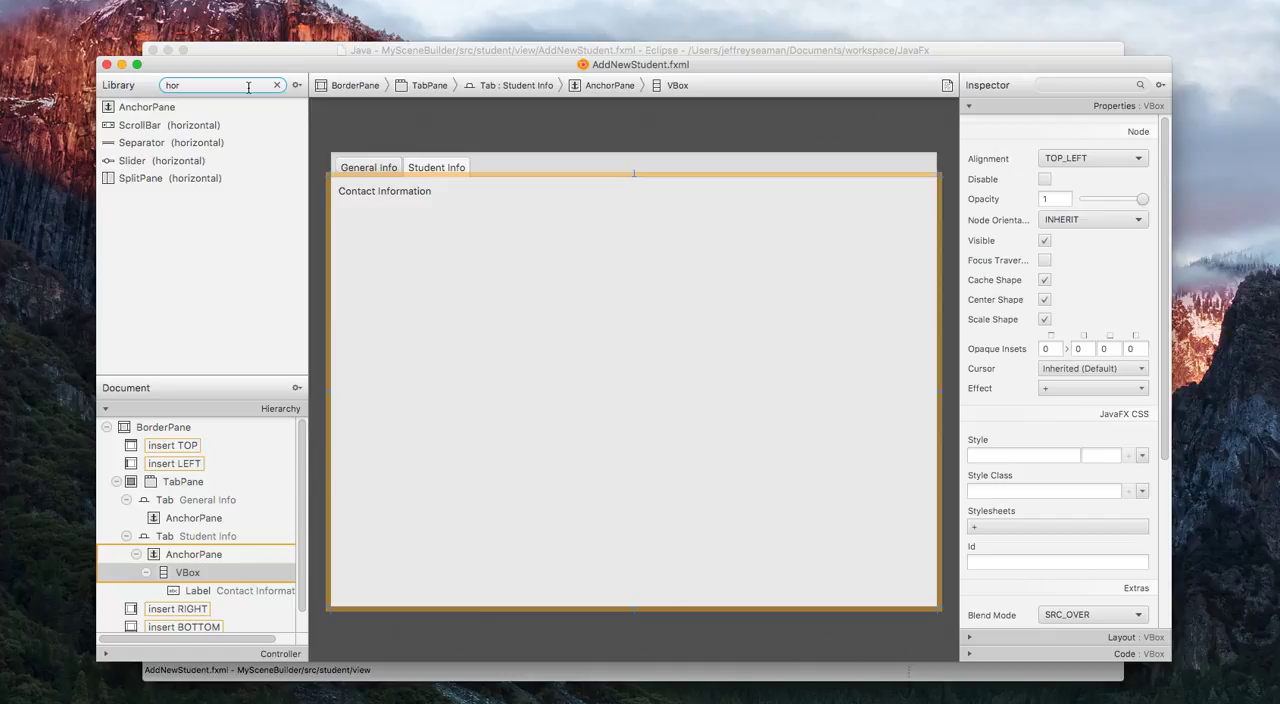
pyautogui.click(171, 142)
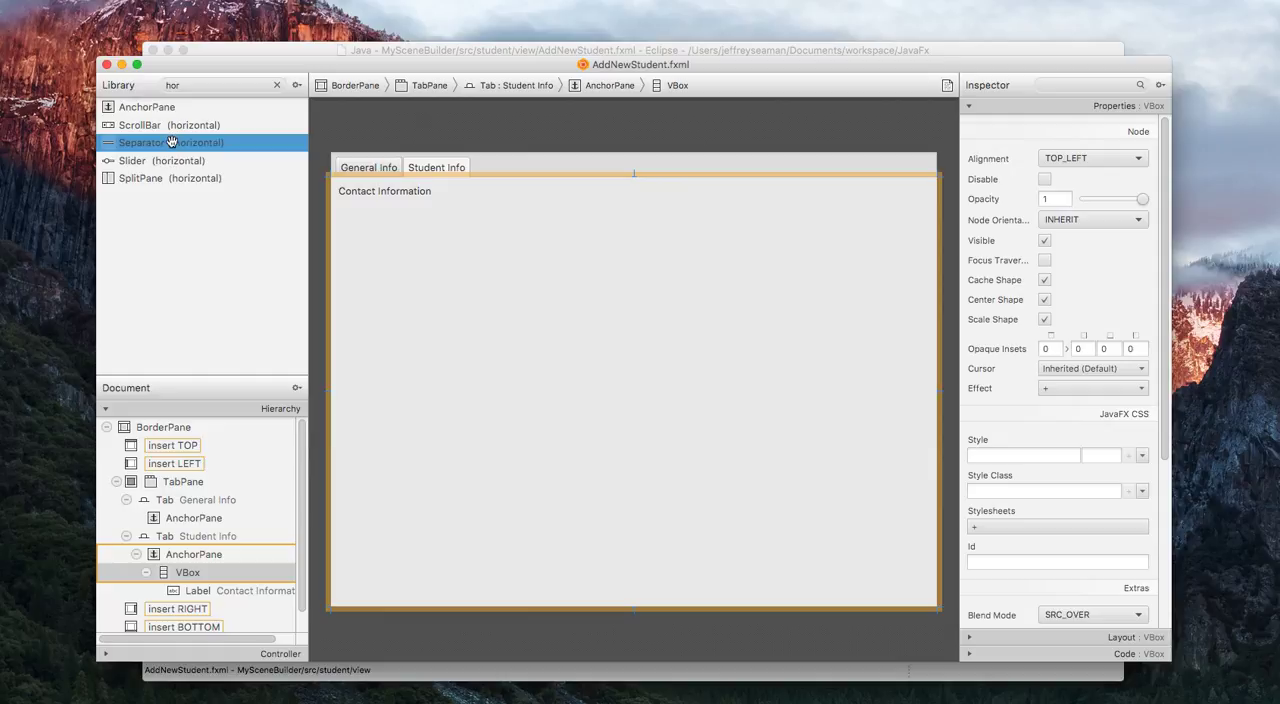
pyautogui.moveTo(171, 142); pyautogui.dragTo(407, 210)
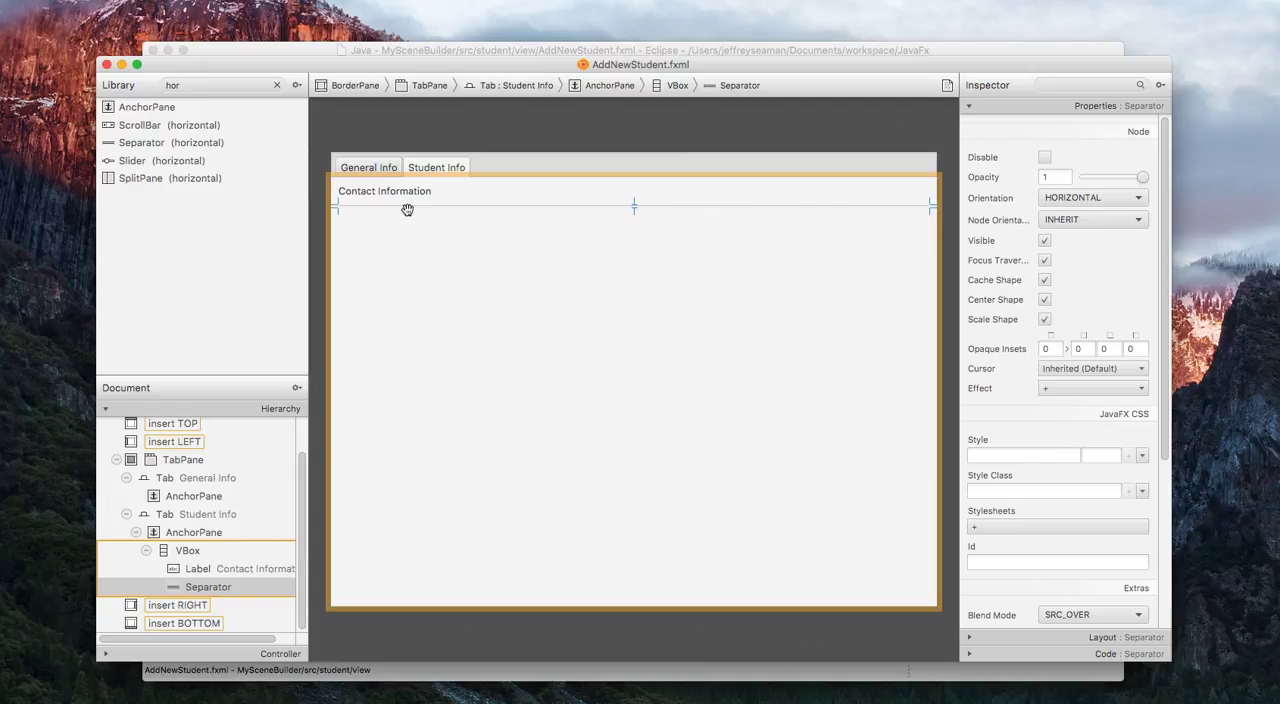
# Add a GridPane to the VBox below the separator.
pyautogui.doubleClick(211, 85)
pyautogui.write('grid')
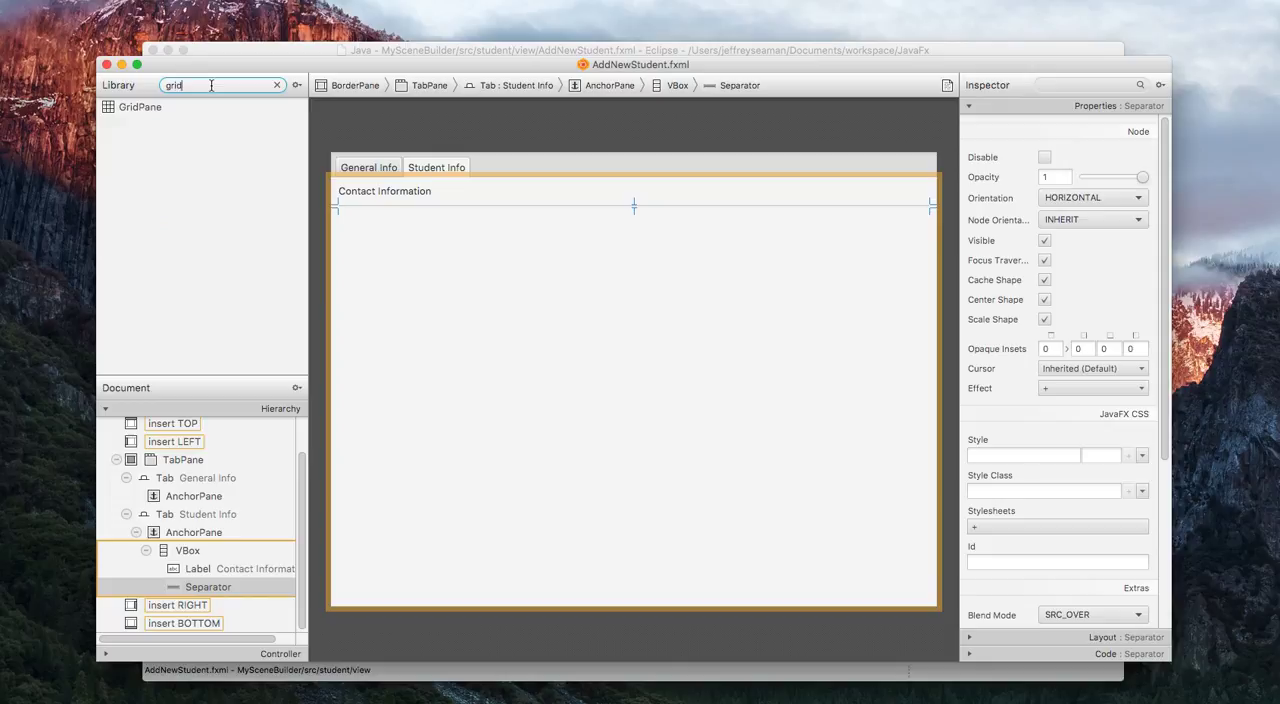
pyautogui.moveTo(126, 107); pyautogui.dragTo(616, 347)
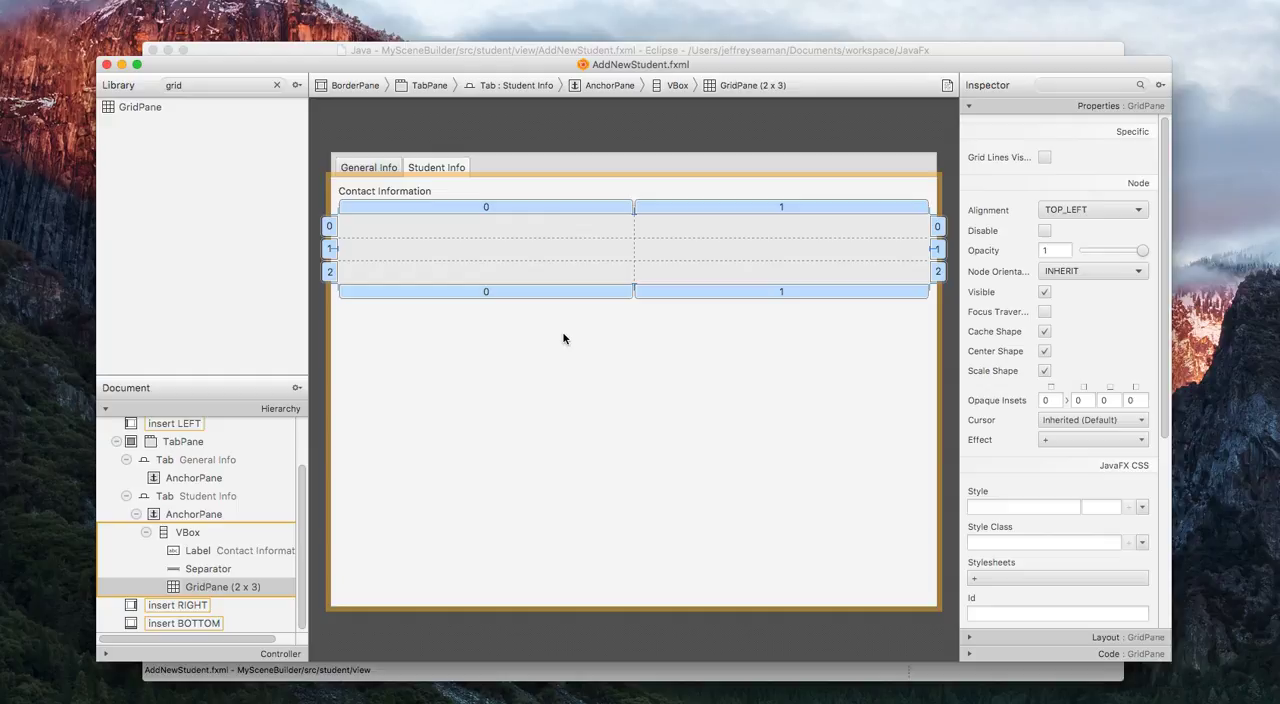
# Add two rows below the GridPane's last row to make it a 2 x 5 grid.
pyautogui.click(330, 272)
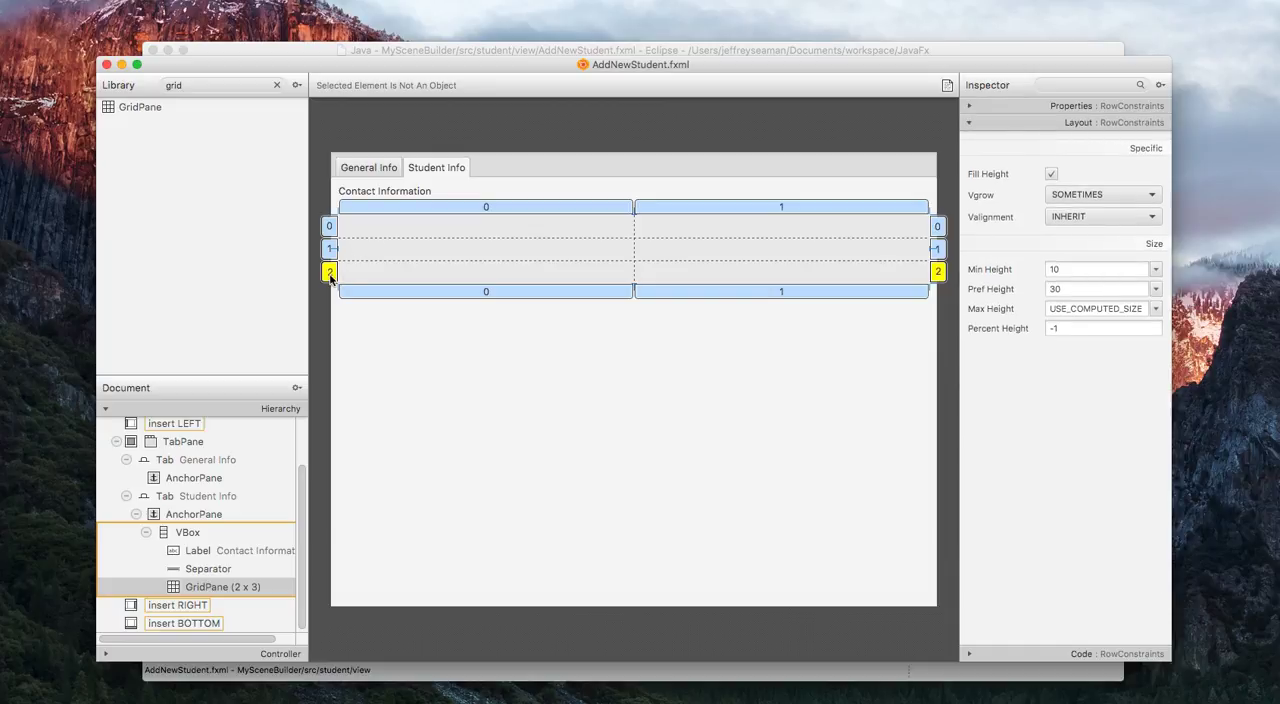
pyautogui.click(330, 257)
pyautogui.click(330, 272)
pyautogui.rightClick(330, 275)
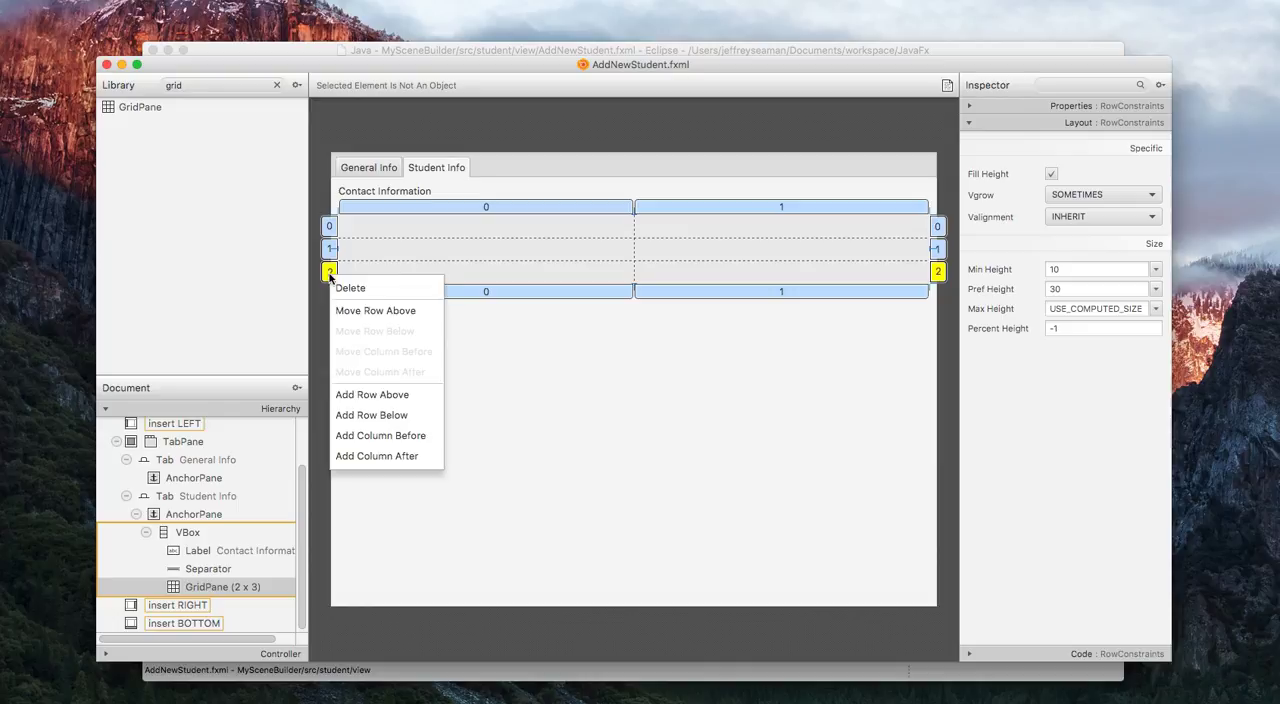
pyautogui.click(413, 421)
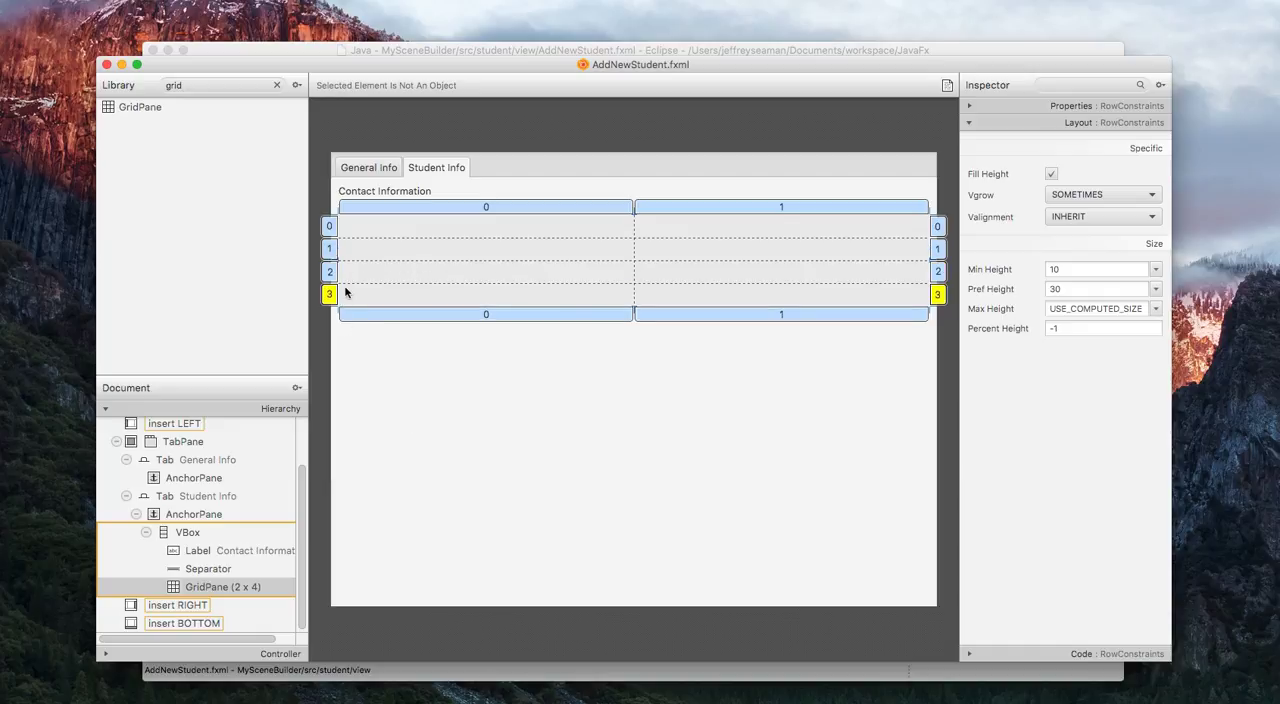
pyautogui.rightClick(336, 300)
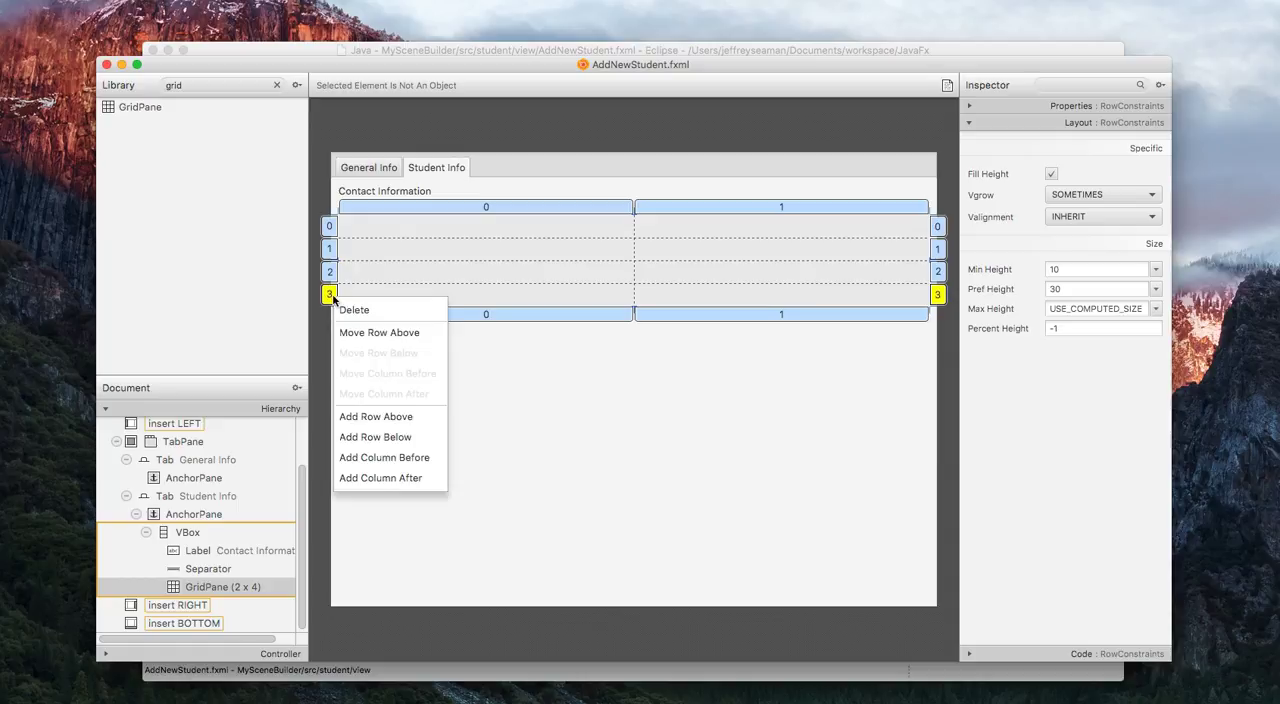
pyautogui.click(416, 429)
pyautogui.click(397, 234)
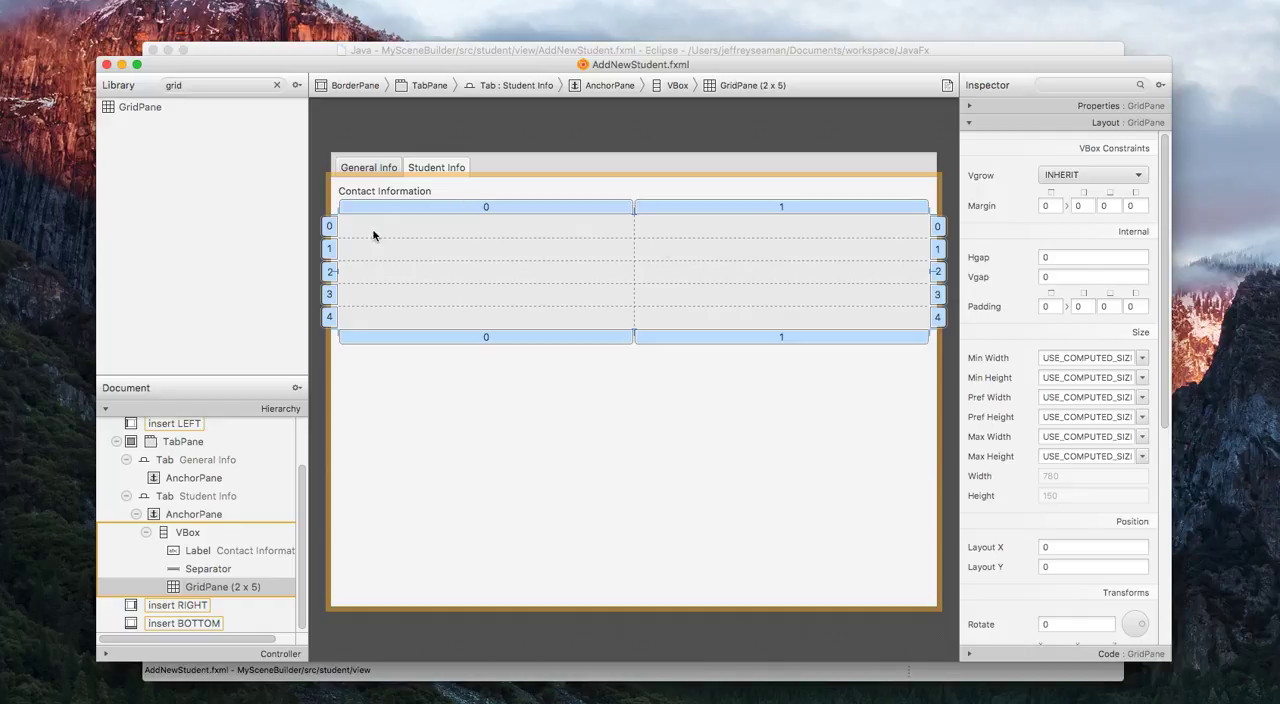
# Place a Label in column 0 of each of the GridPane's five rows.
pyautogui.doubleClick(245, 88)
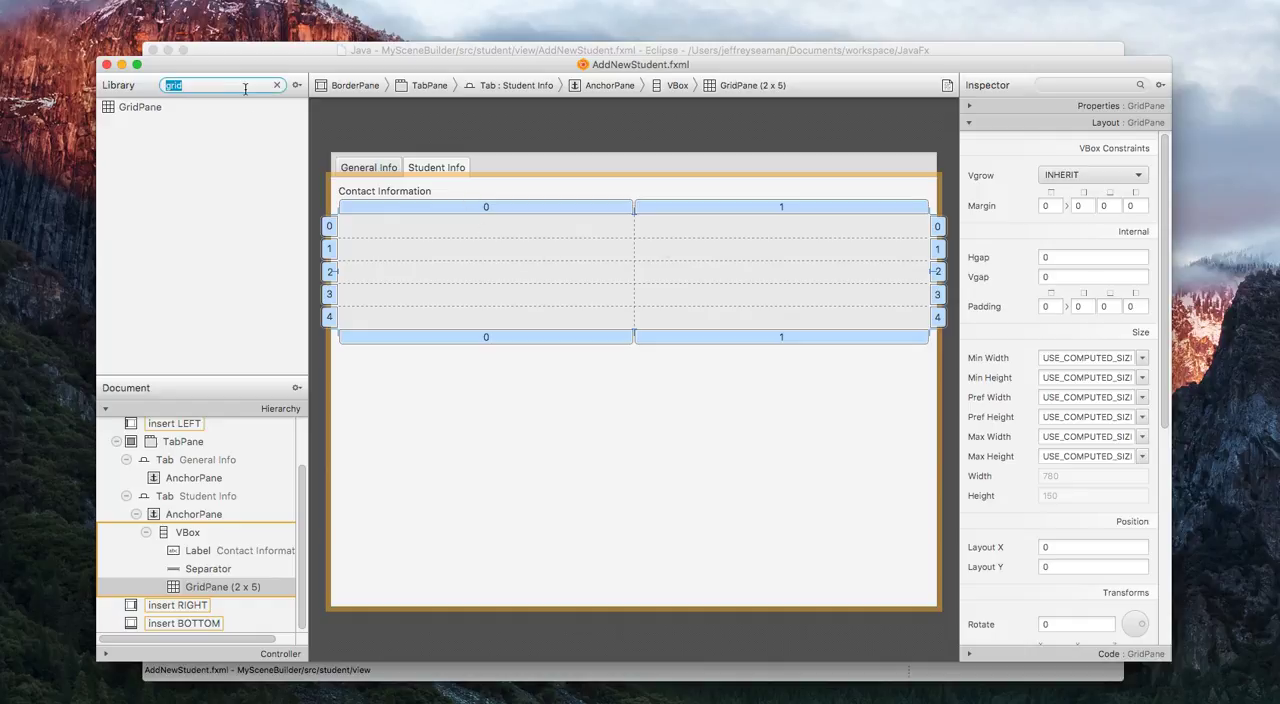
pyautogui.write('label')
pyautogui.click(143, 109)
pyautogui.moveTo(143, 109); pyautogui.dragTo(393, 232)
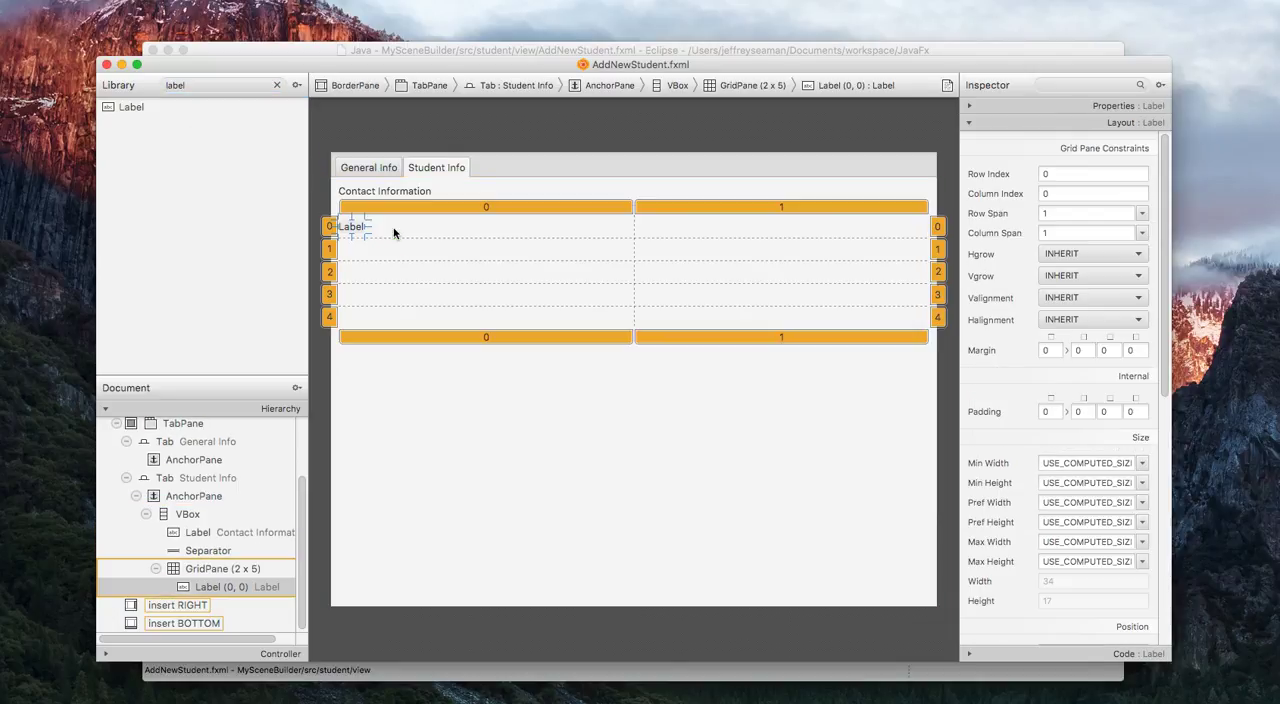
pyautogui.click(143, 109)
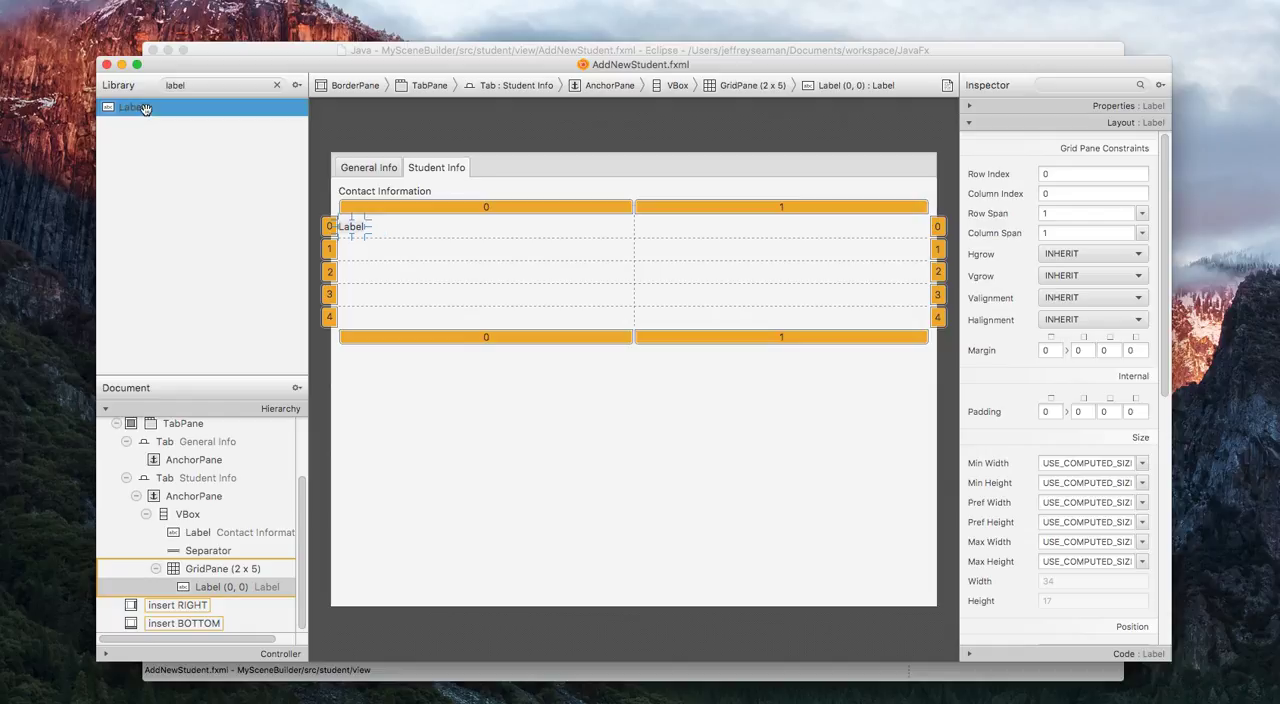
pyautogui.moveTo(143, 109); pyautogui.dragTo(366, 226)
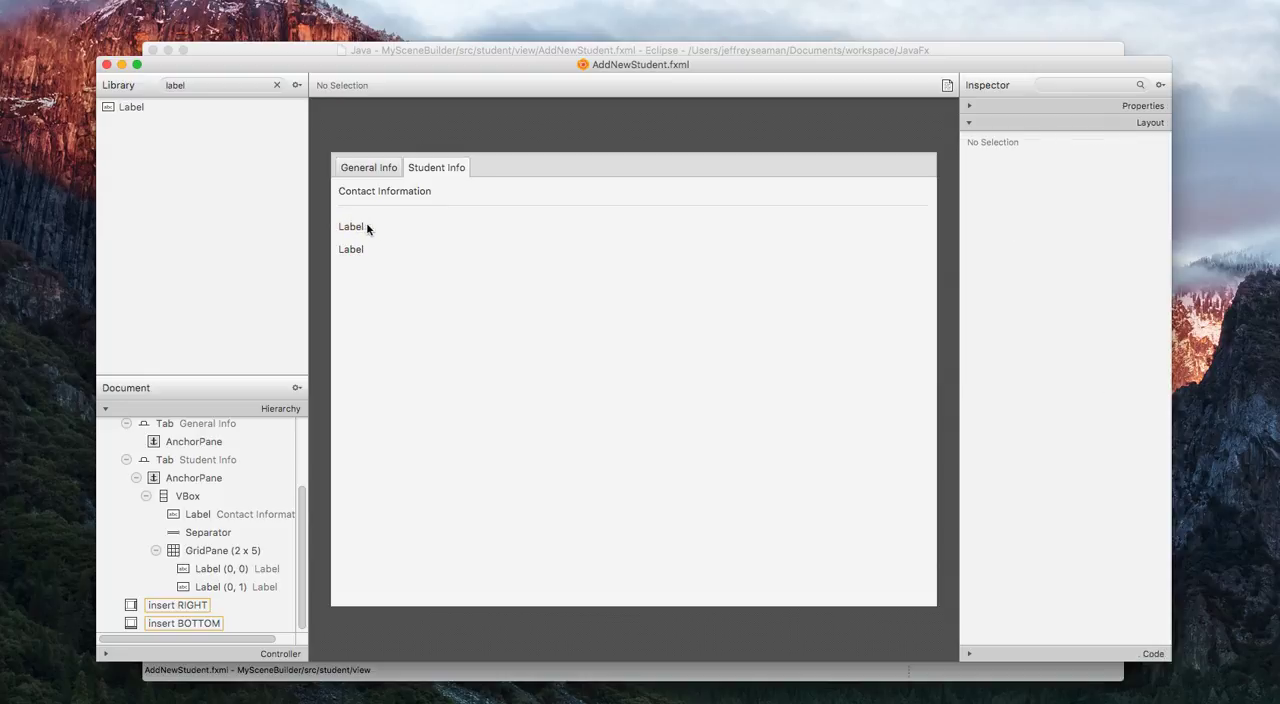
pyautogui.click(423, 277)
pyautogui.moveTo(152, 110); pyautogui.dragTo(364, 272)
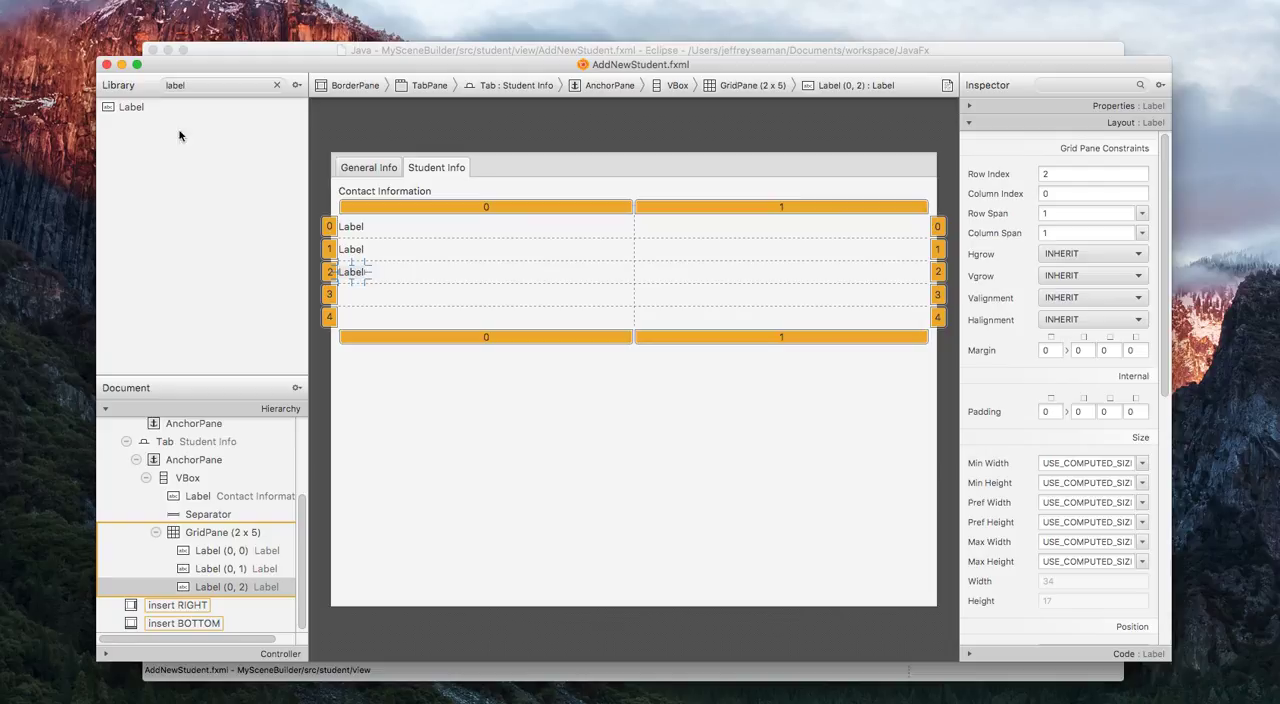
pyautogui.moveTo(155, 108); pyautogui.dragTo(353, 296)
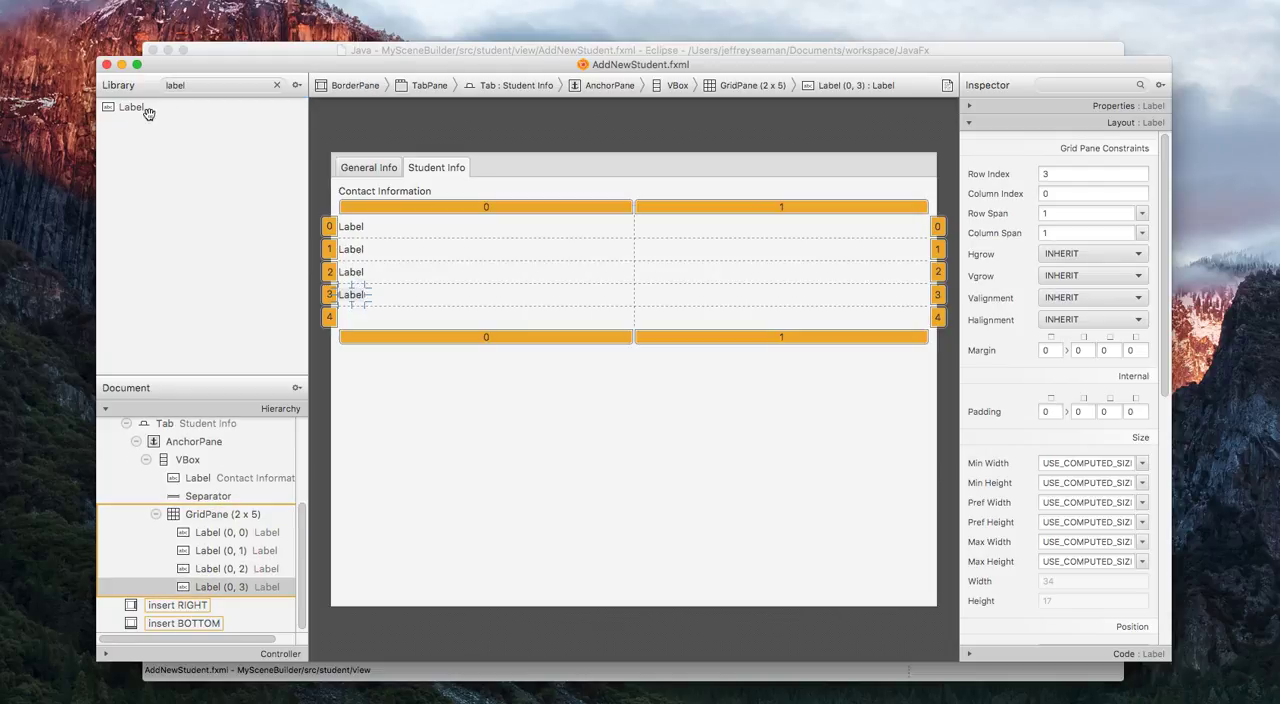
pyautogui.moveTo(142, 108); pyautogui.dragTo(363, 318)
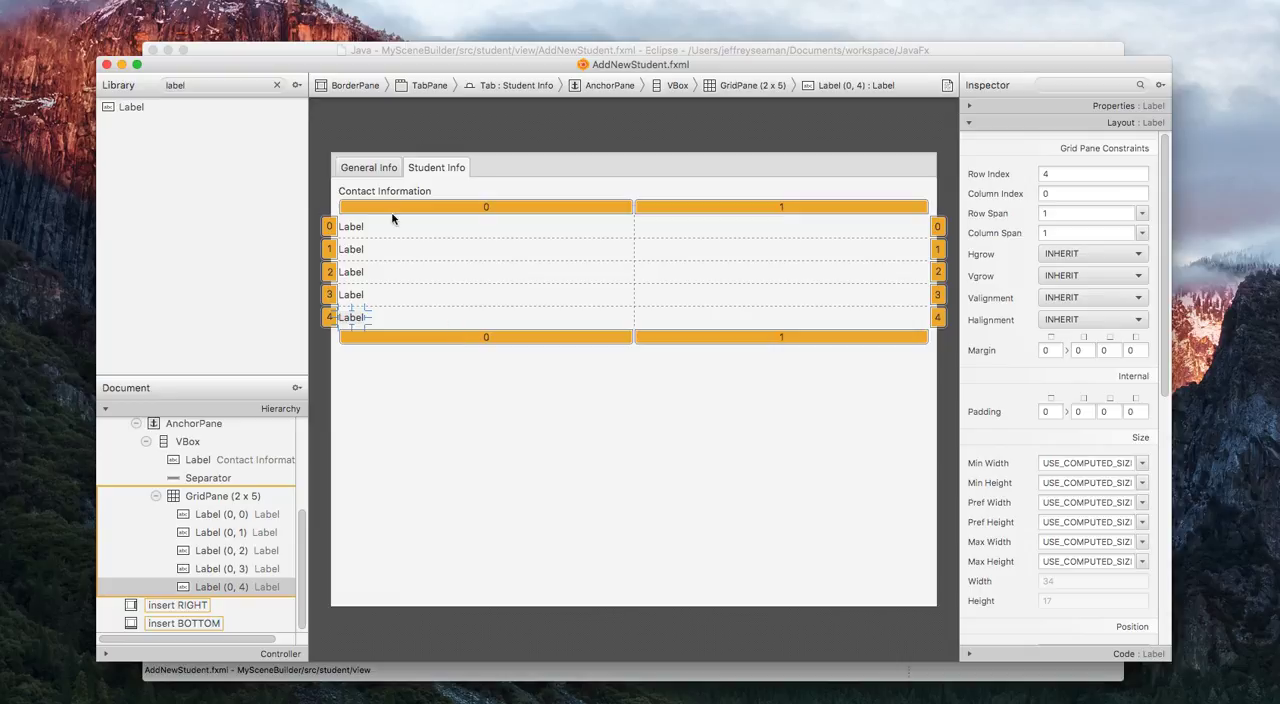
# Change the text of the label in GridPane row 0 to Name.
pyautogui.click(355, 228)
pyautogui.click(1053, 107)
pyautogui.doubleClick(1077, 157)
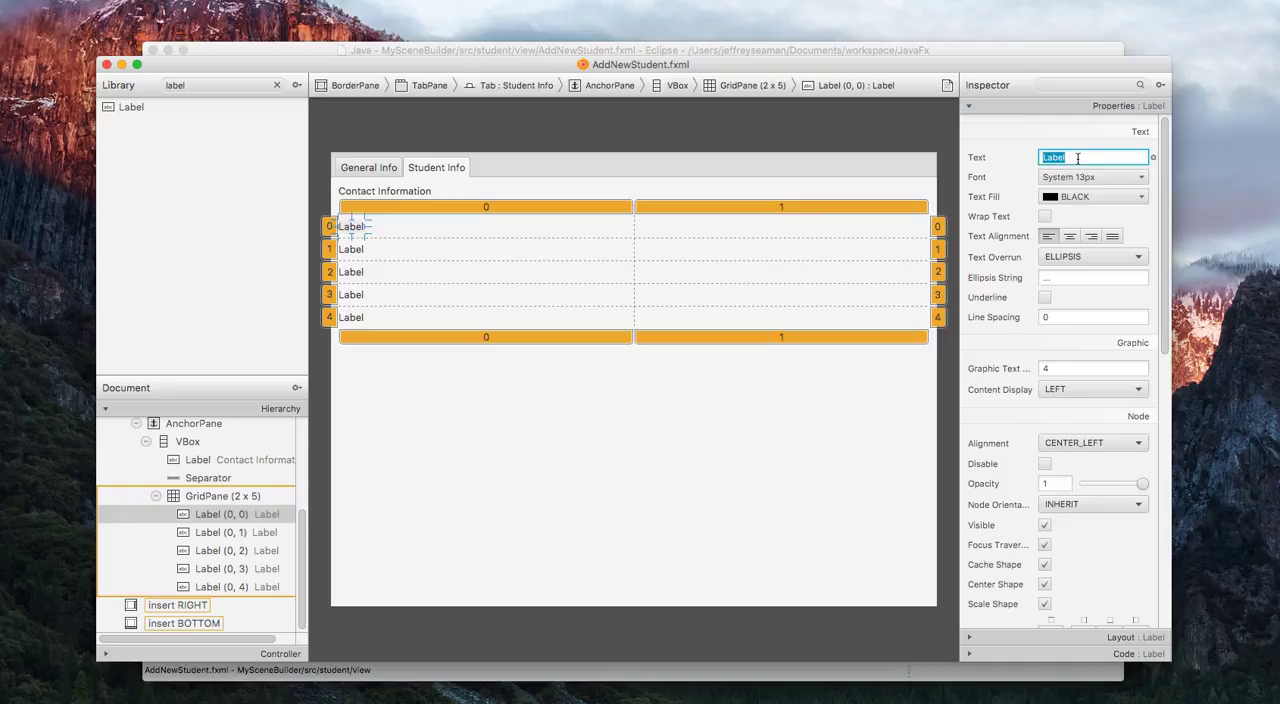
pyautogui.write('name')
pyautogui.press('BackSpace')
pyautogui.press('BackSpace')
pyautogui.press('BackSpace')
pyautogui.press('BackSpace')
pyautogui.write('name')
pyautogui.press('BackSpace')
pyautogui.press('BackSpace')
pyautogui.press('BackSpace')
pyautogui.write('me')
pyautogui.press('Return')
# Change the text of the label in GridPane row 1 to Address.
pyautogui.click(360, 252)
pyautogui.click(360, 252)
pyautogui.click(1085, 158)
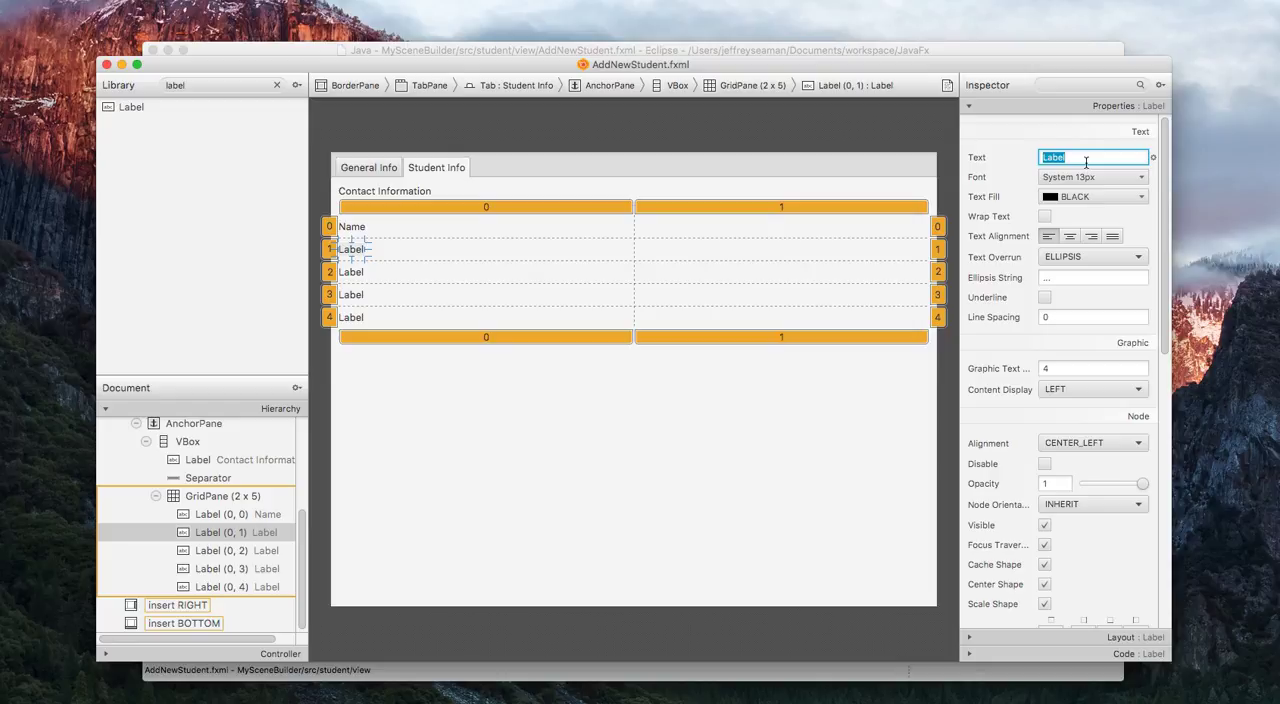
pyautogui.write('Address')
# Change the label text to City in GridPane row 2 and to Phone in row 3.
pyautogui.click(356, 274)
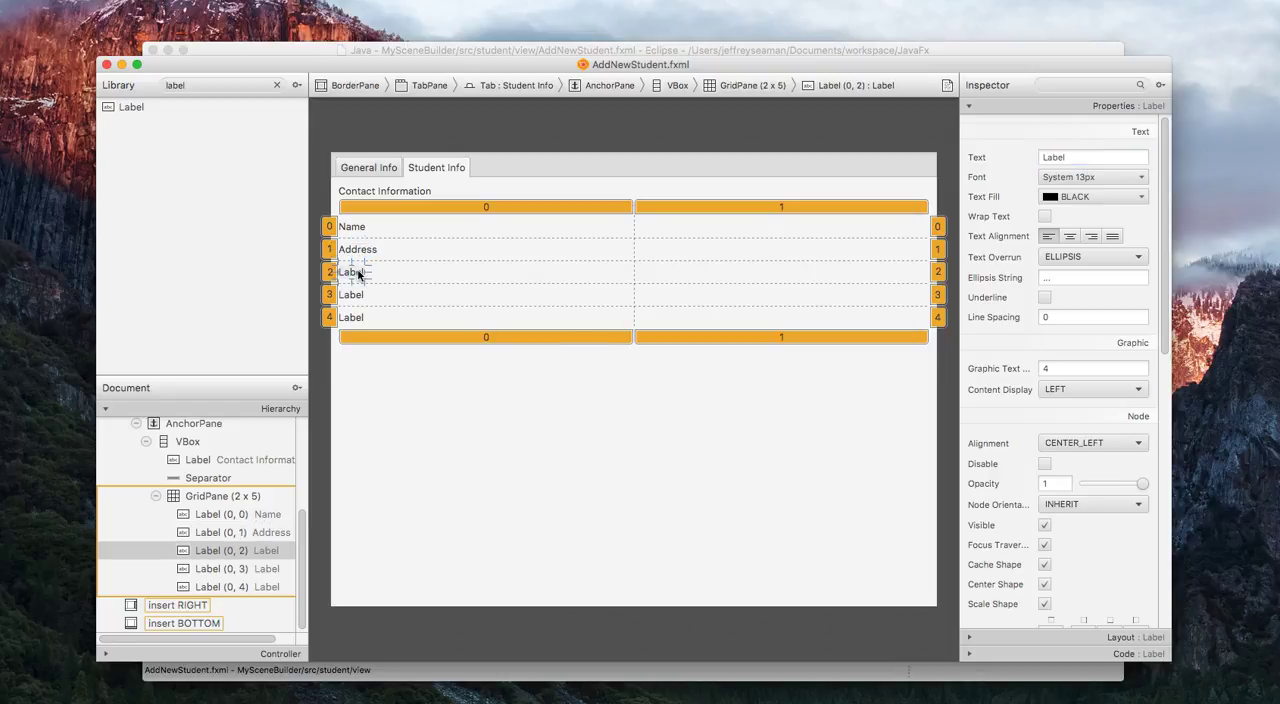
pyautogui.click(1083, 158)
pyautogui.write('City')
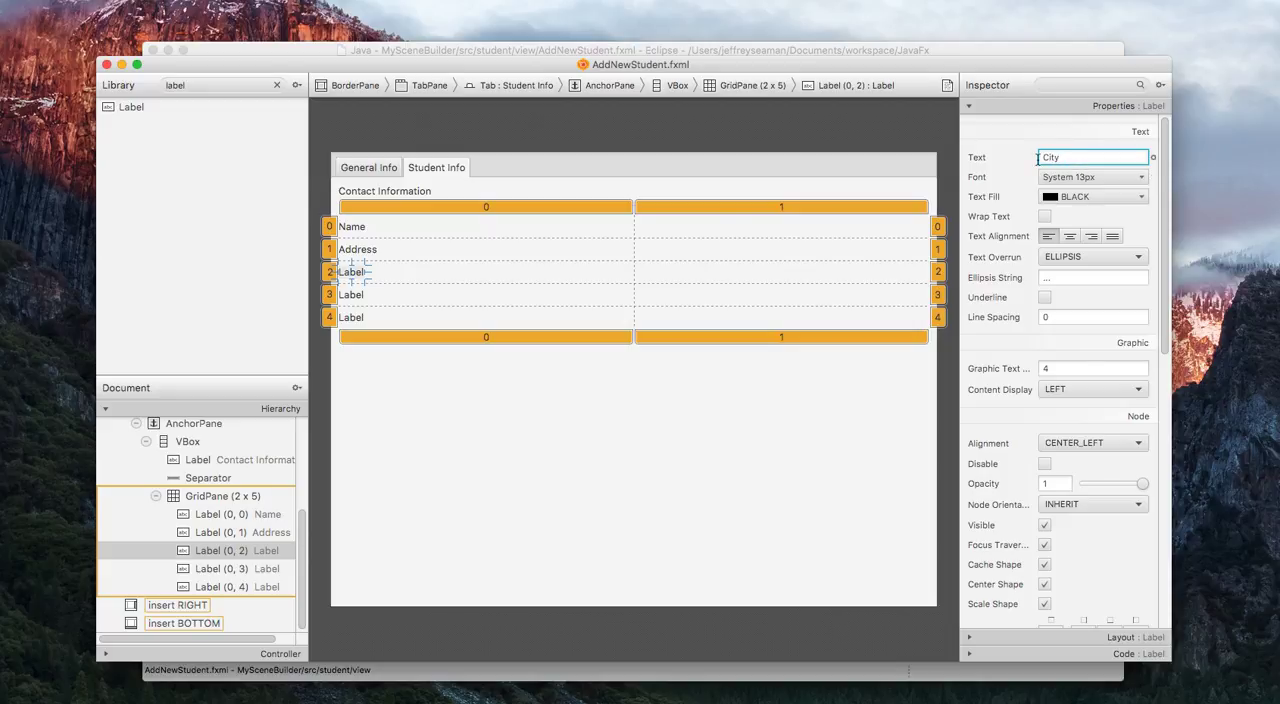
pyautogui.click(361, 297)
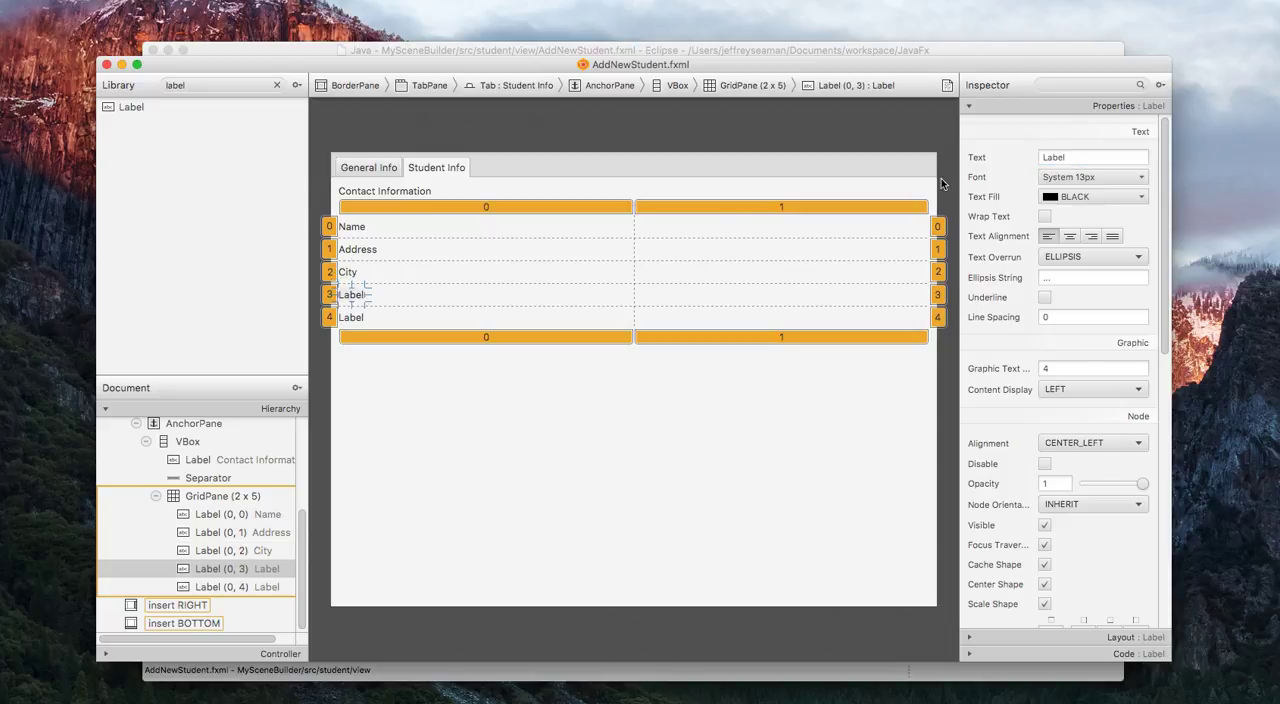
pyautogui.click(1079, 158)
pyautogui.write('Phone')
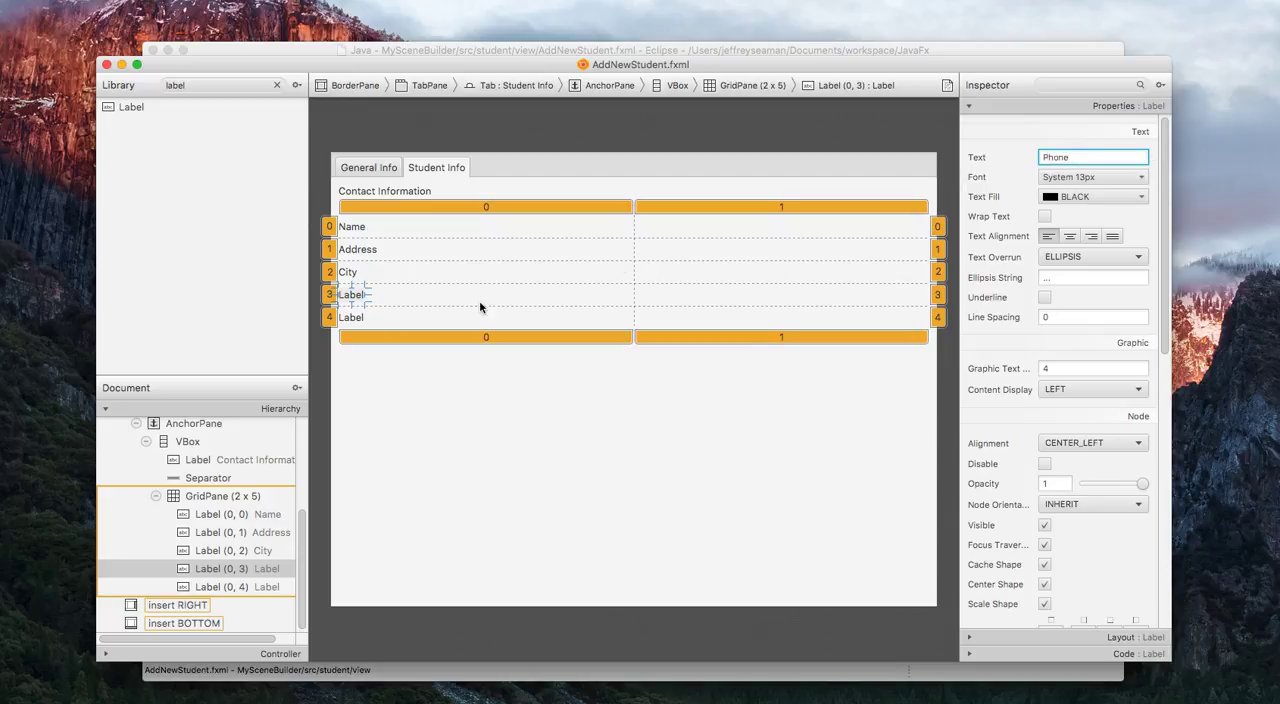
# Change the text of the label in GridPane row 4 to Email.
pyautogui.click(352, 320)
pyautogui.click(1089, 158)
pyautogui.write('Email')
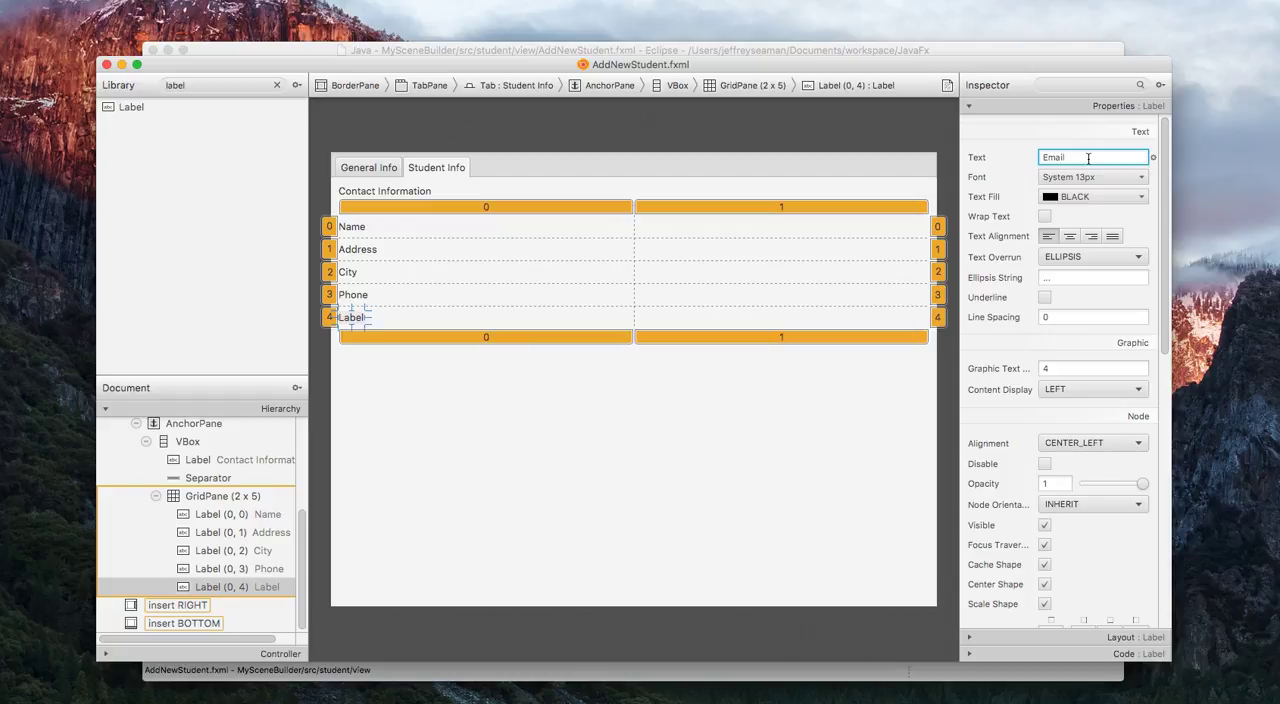
# Set the font style of the Name label in the contact grid to Bold.
pyautogui.click(801, 380)
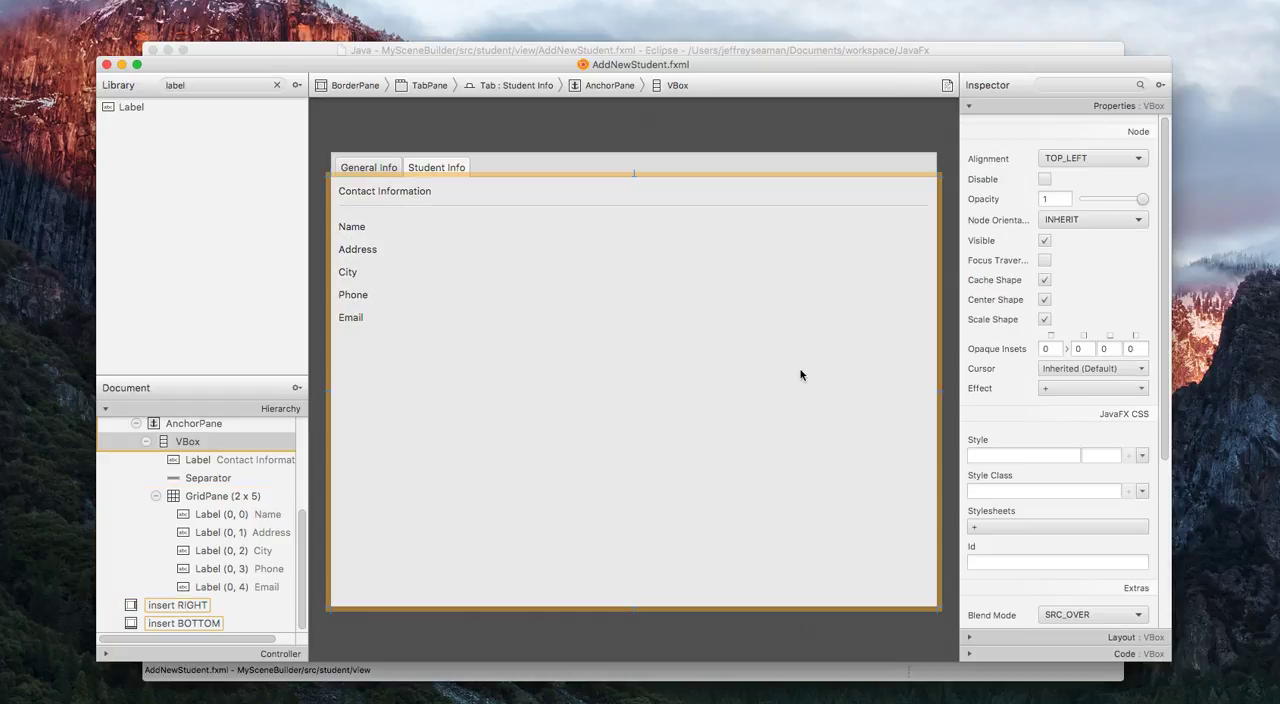
pyautogui.click(362, 230)
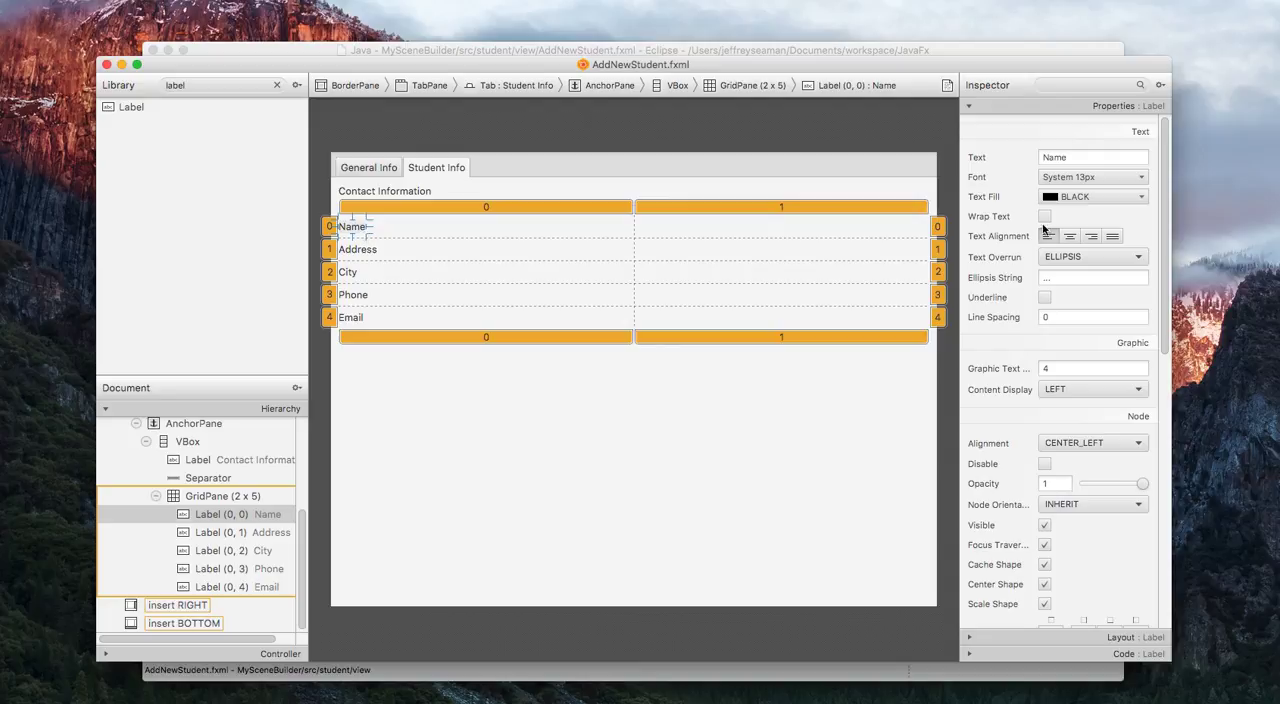
pyautogui.click(1101, 200)
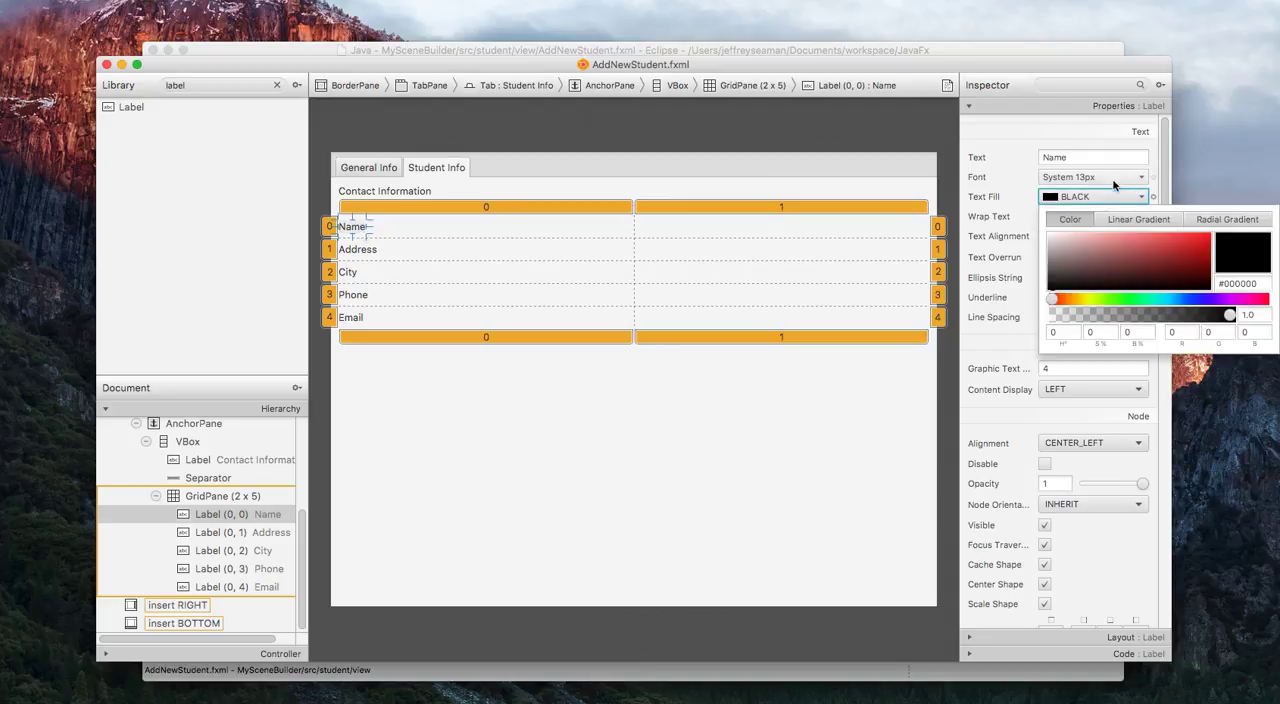
pyautogui.click(1139, 177)
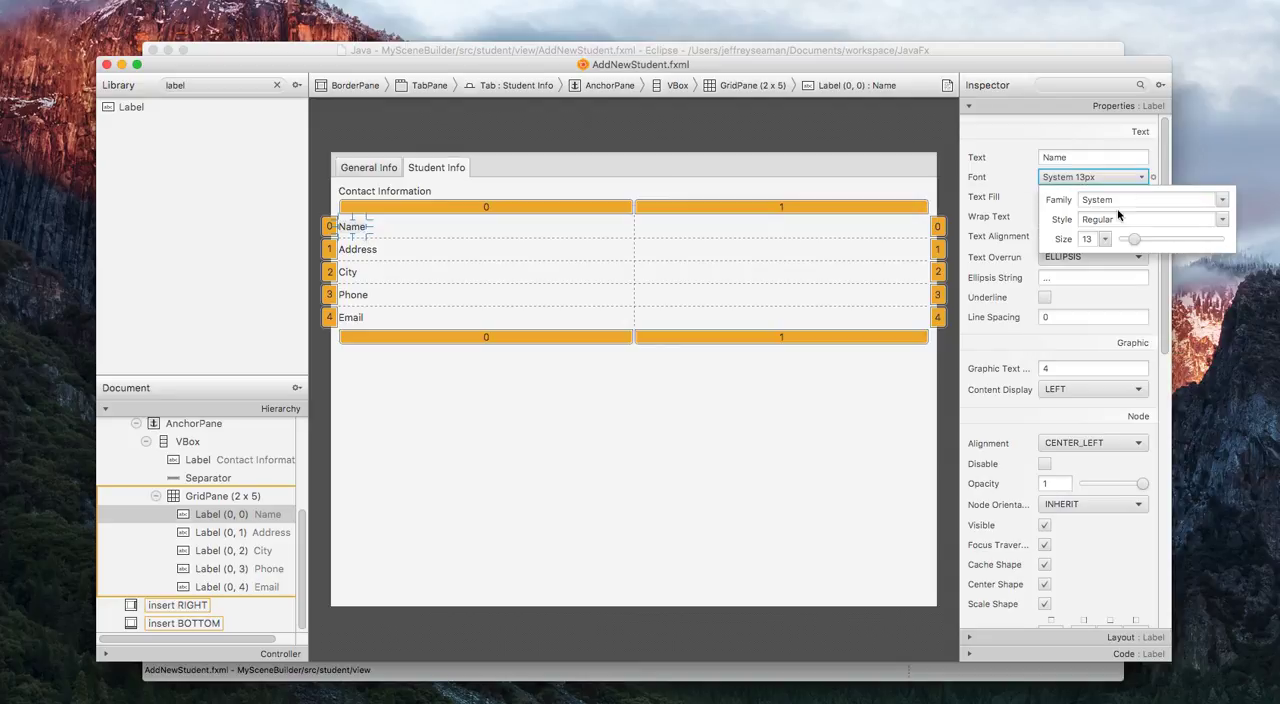
pyautogui.click(1220, 220)
pyautogui.click(1240, 246)
# Try to choose the Bold font style for the Address label in GridPane row 1.
pyautogui.click(367, 251)
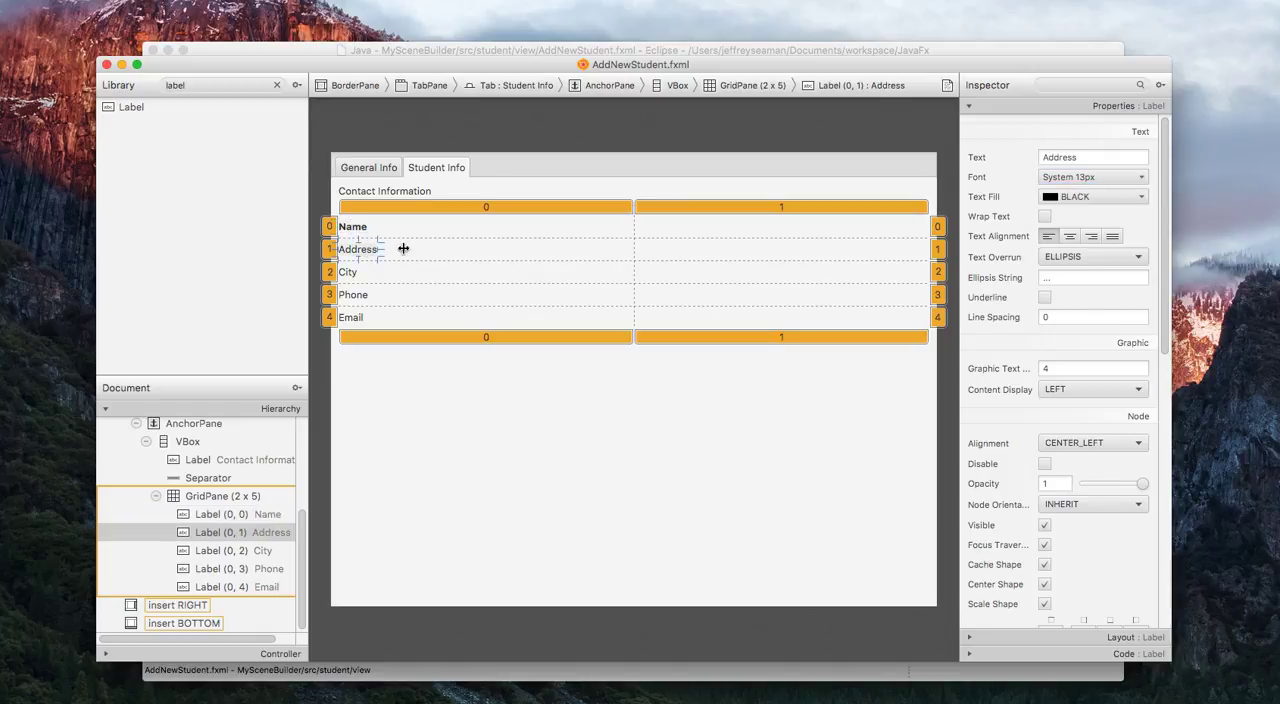
pyautogui.click(1143, 197)
pyautogui.click(1141, 177)
pyautogui.click(1141, 177)
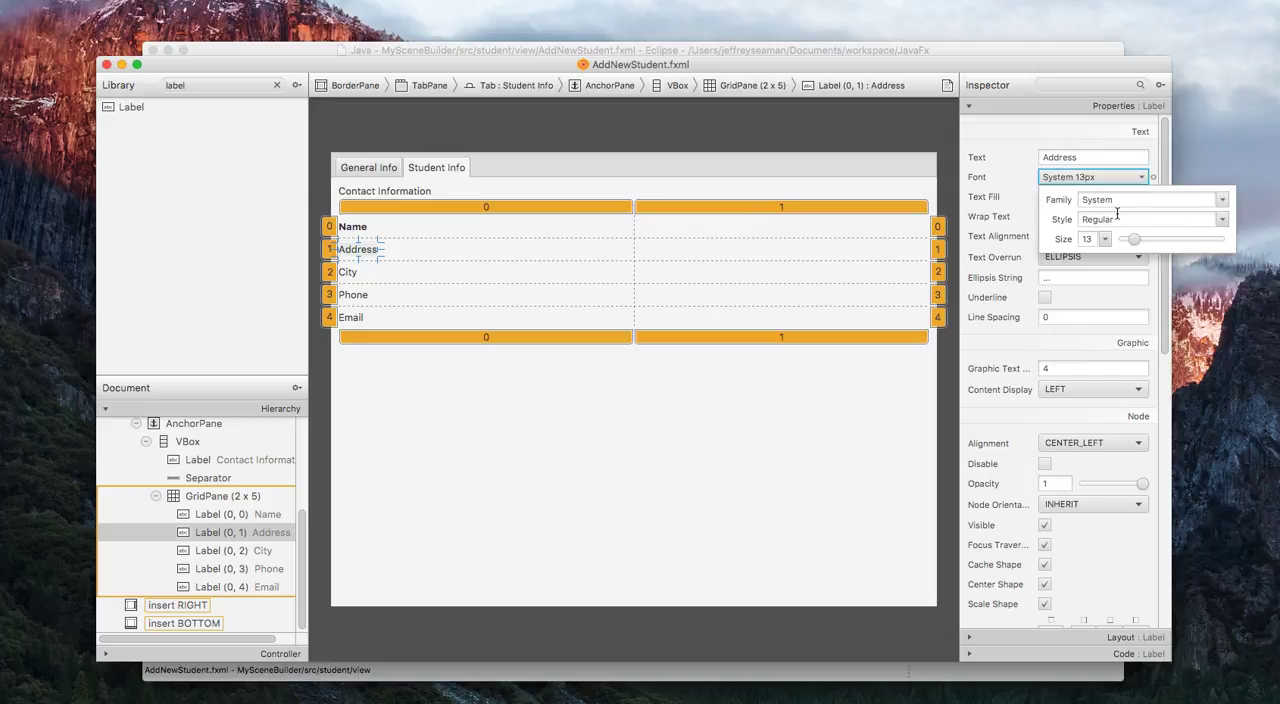
pyautogui.click(1221, 219)
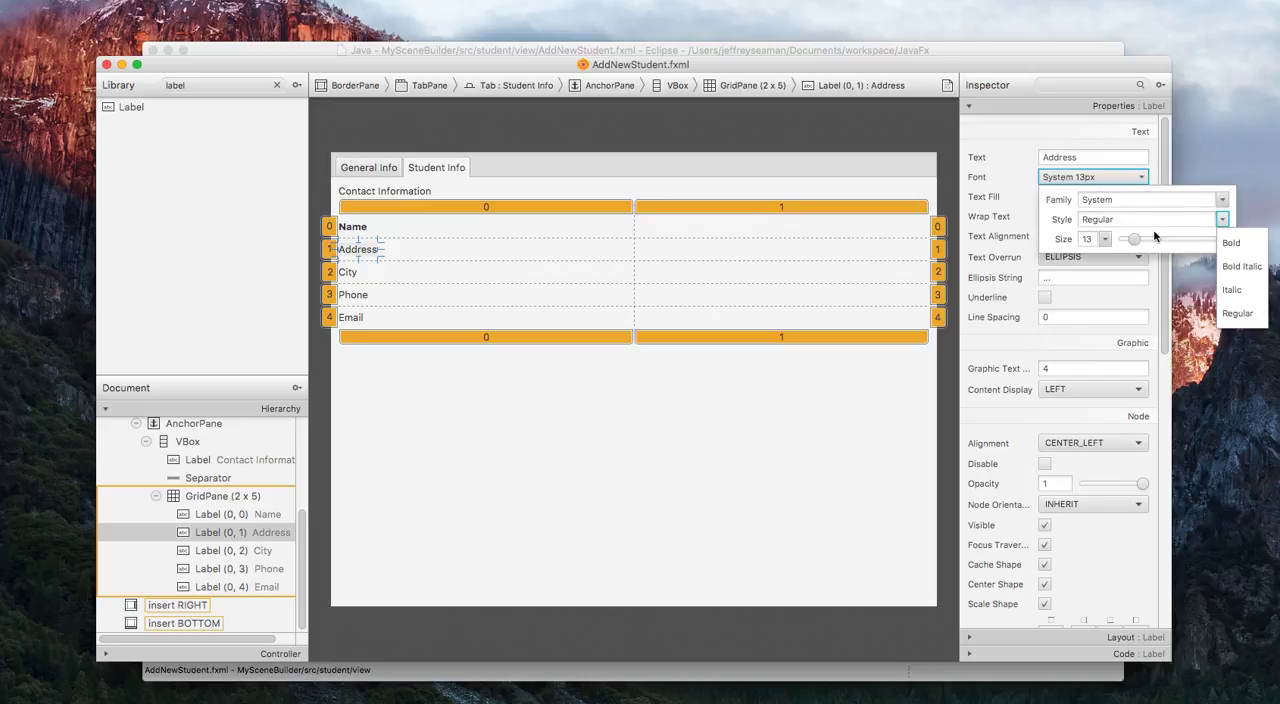
pyautogui.click(1240, 244)
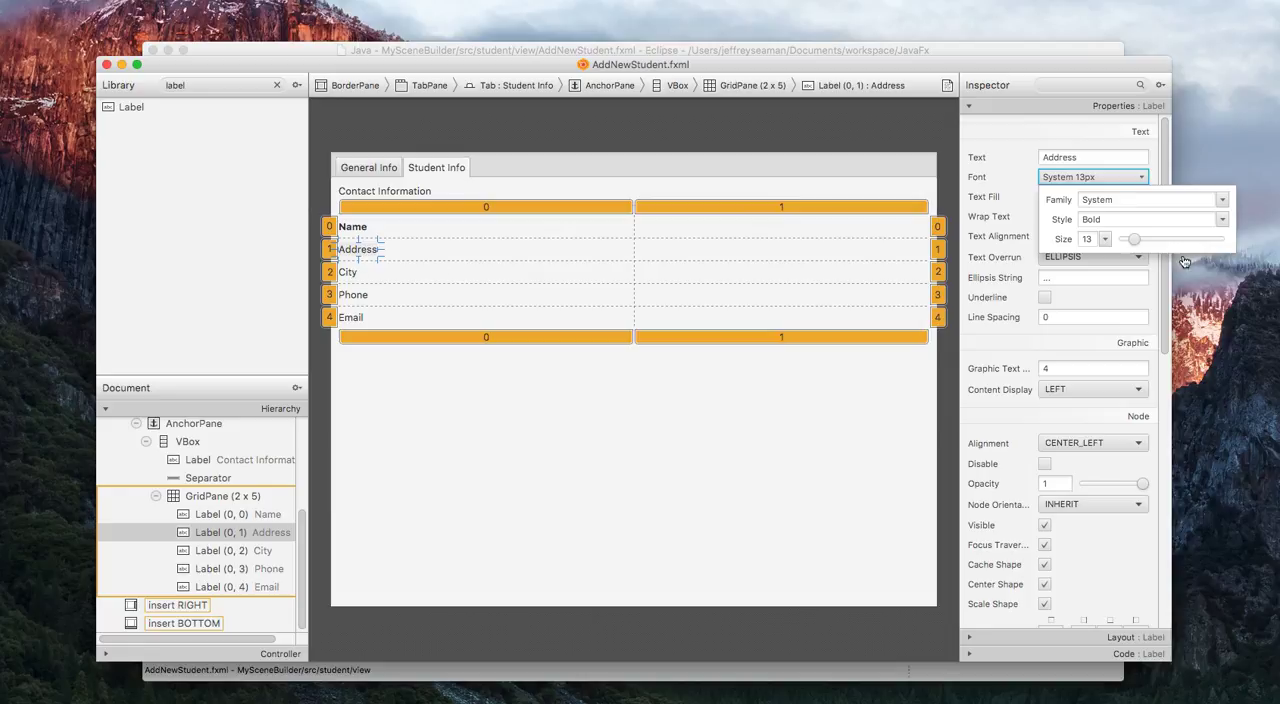
pyautogui.click(557, 283)
pyautogui.click(556, 283)
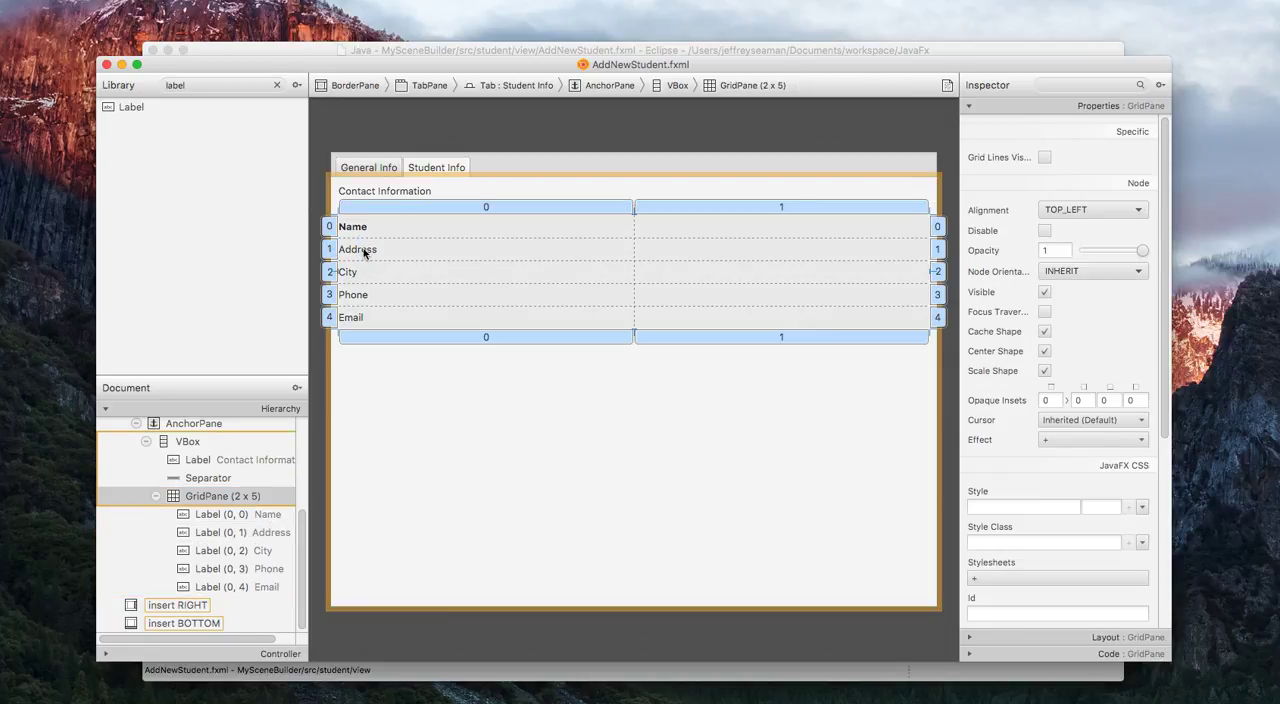
pyautogui.click(366, 250)
pyautogui.click(1137, 198)
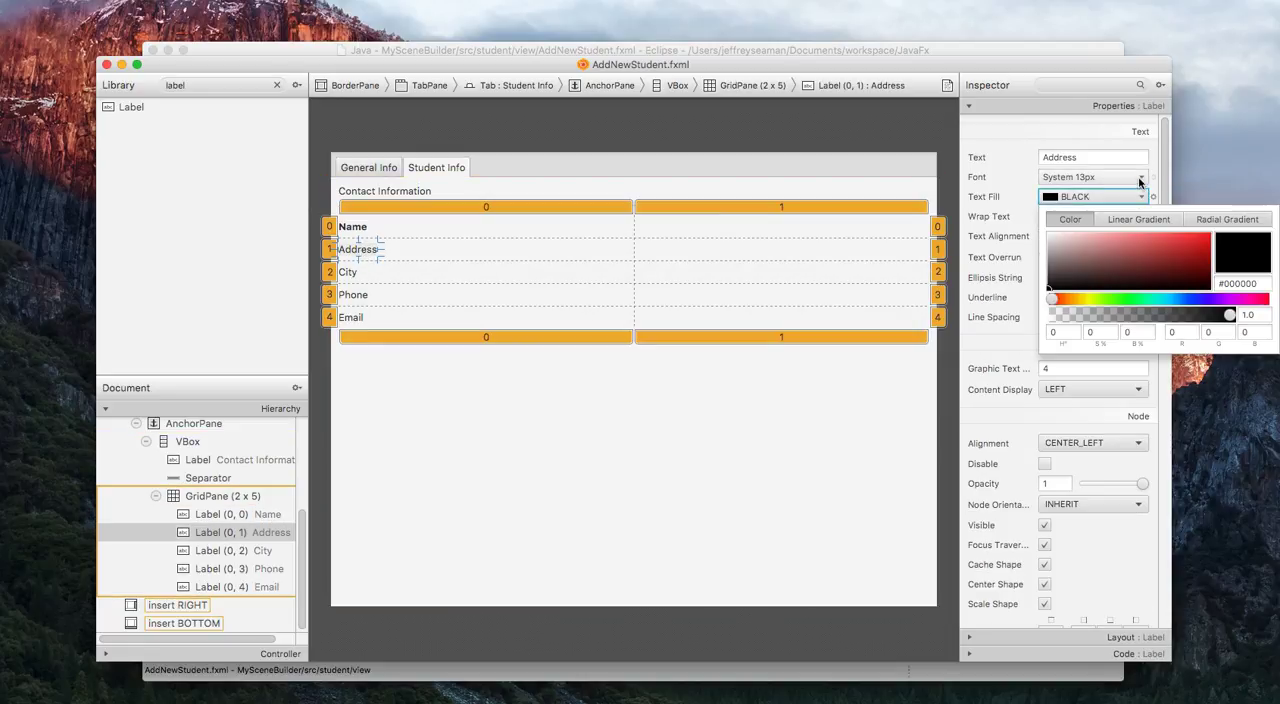
pyautogui.click(1141, 177)
pyautogui.click(1222, 219)
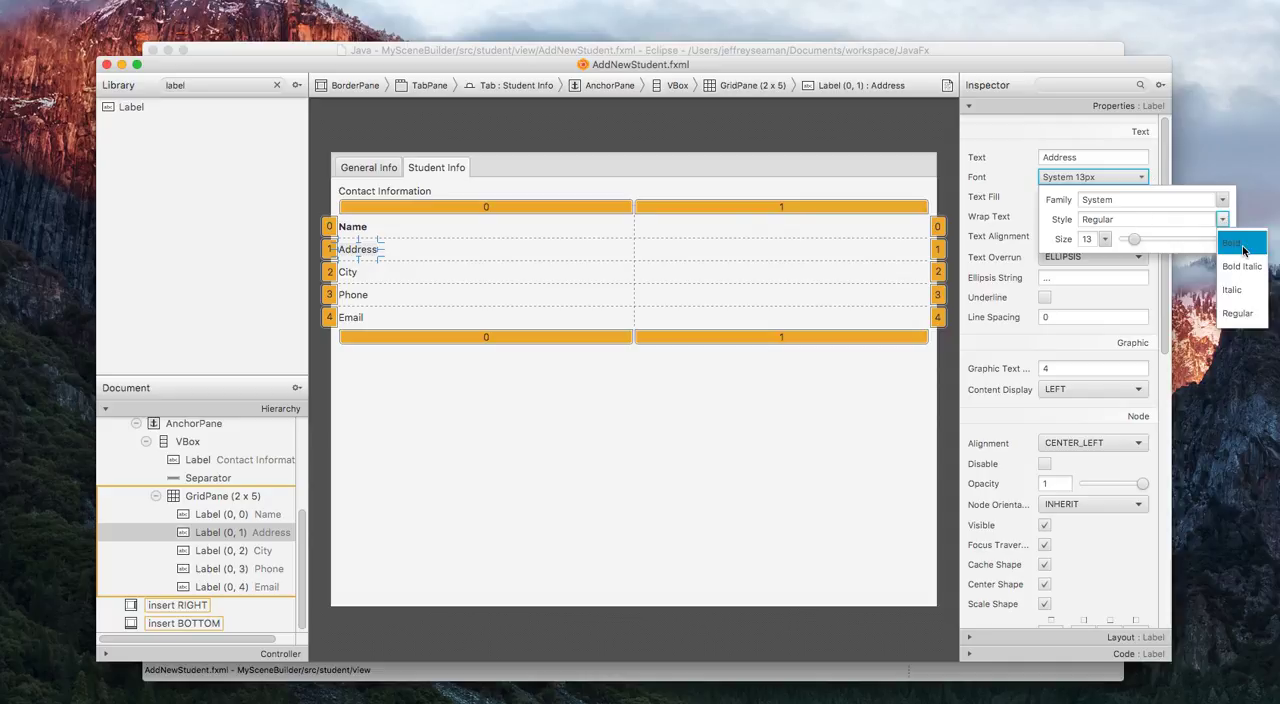
pyautogui.click(1240, 245)
pyautogui.click(1025, 205)
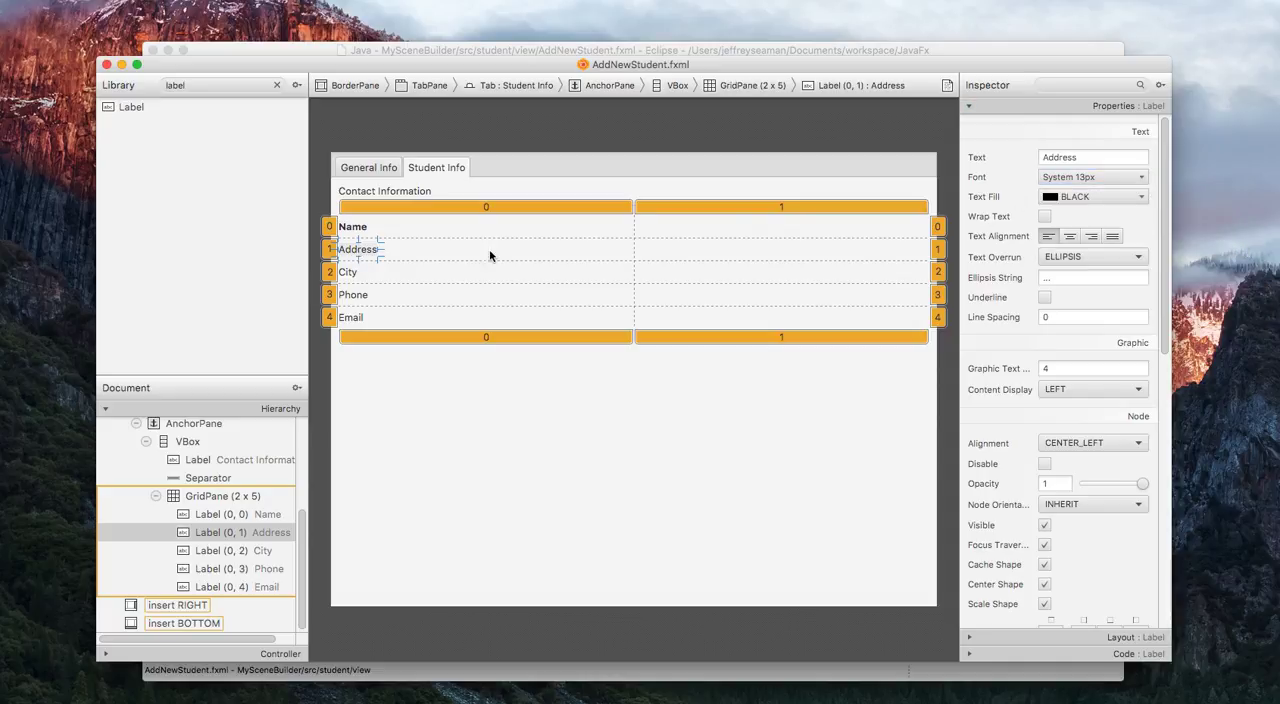
# Try entering BOLD as the Address label's font style and accepting the Bold suggestion.
pyautogui.click(1125, 177)
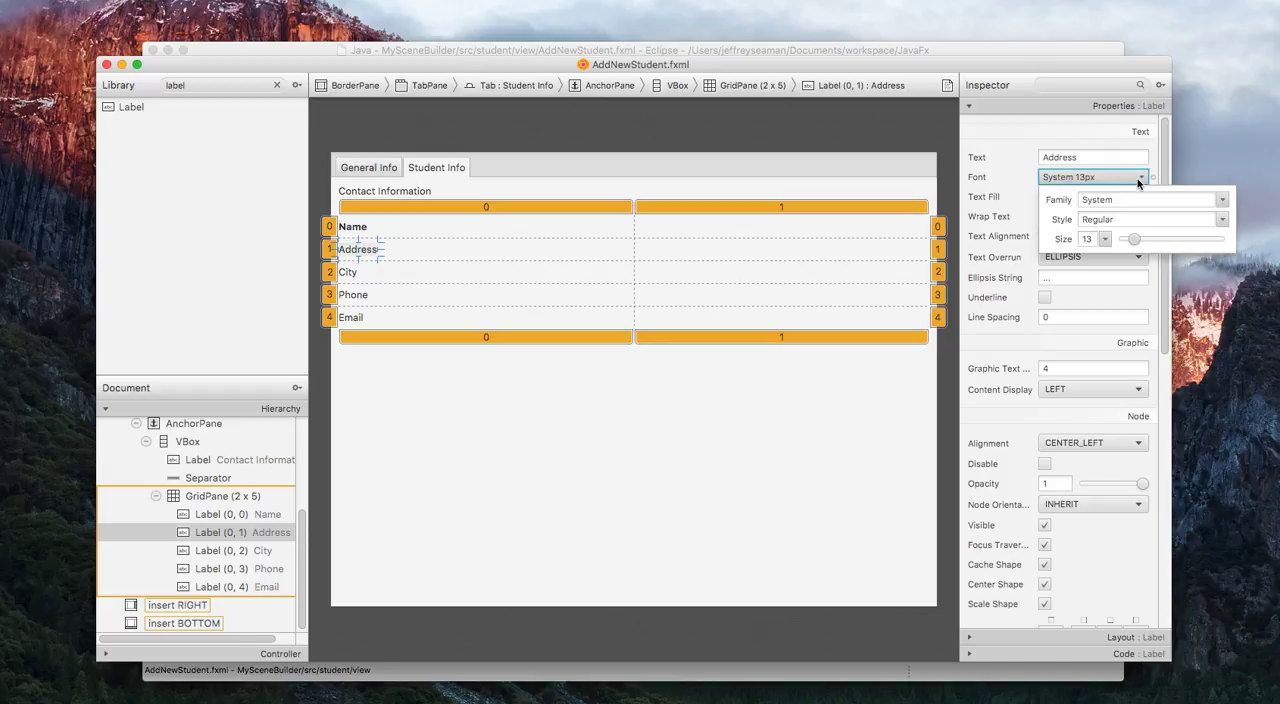
pyautogui.doubleClick(1197, 224)
pyautogui.write('BOLD')
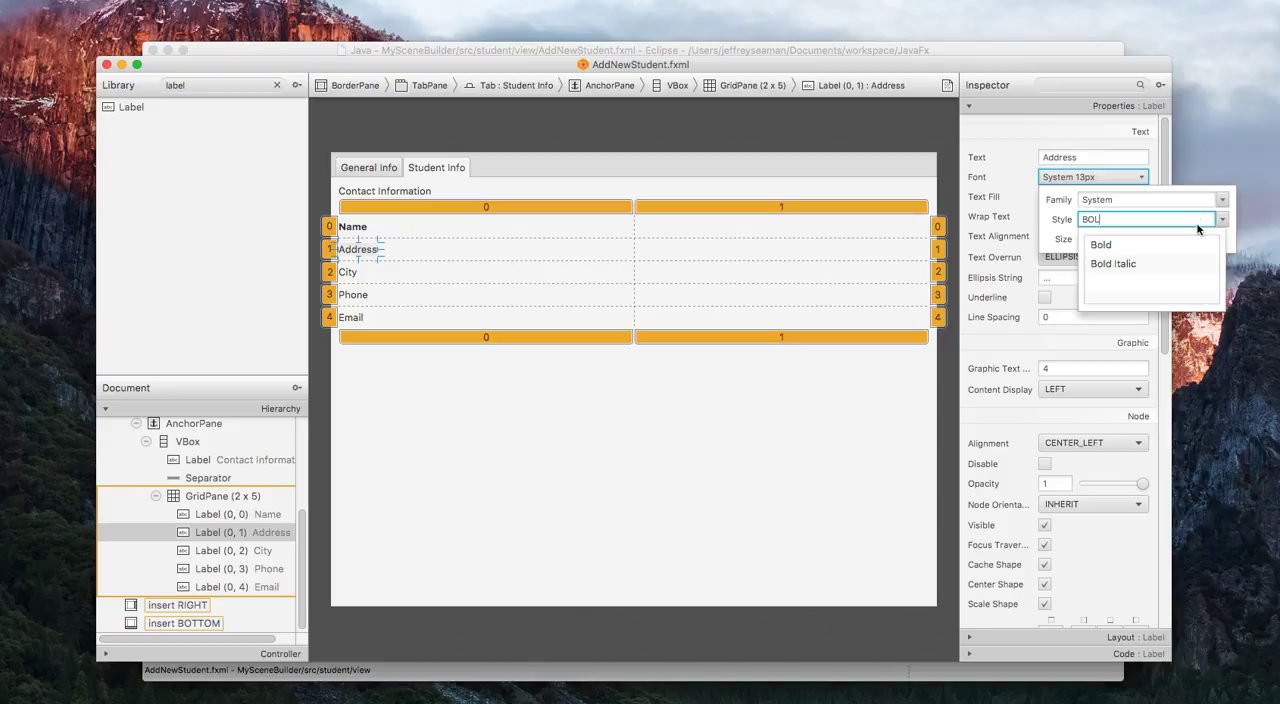
pyautogui.press('Down')
pyautogui.press('Down')
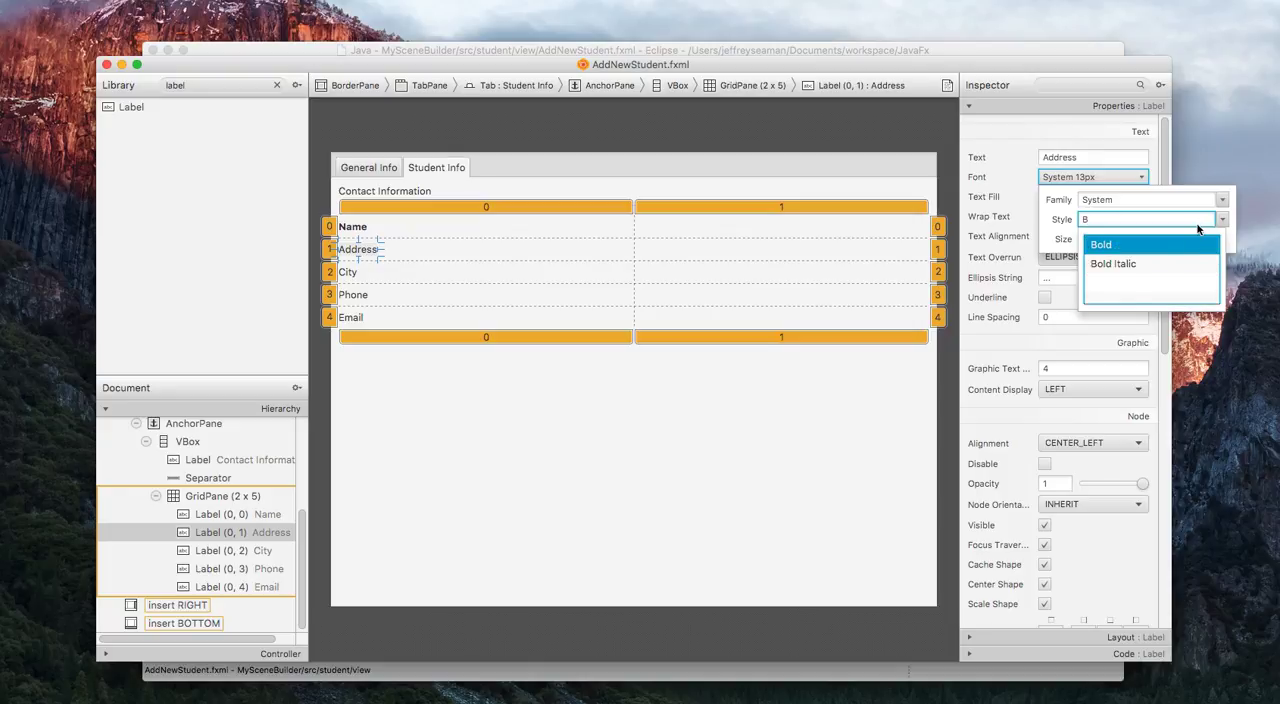
pyautogui.press('Return')
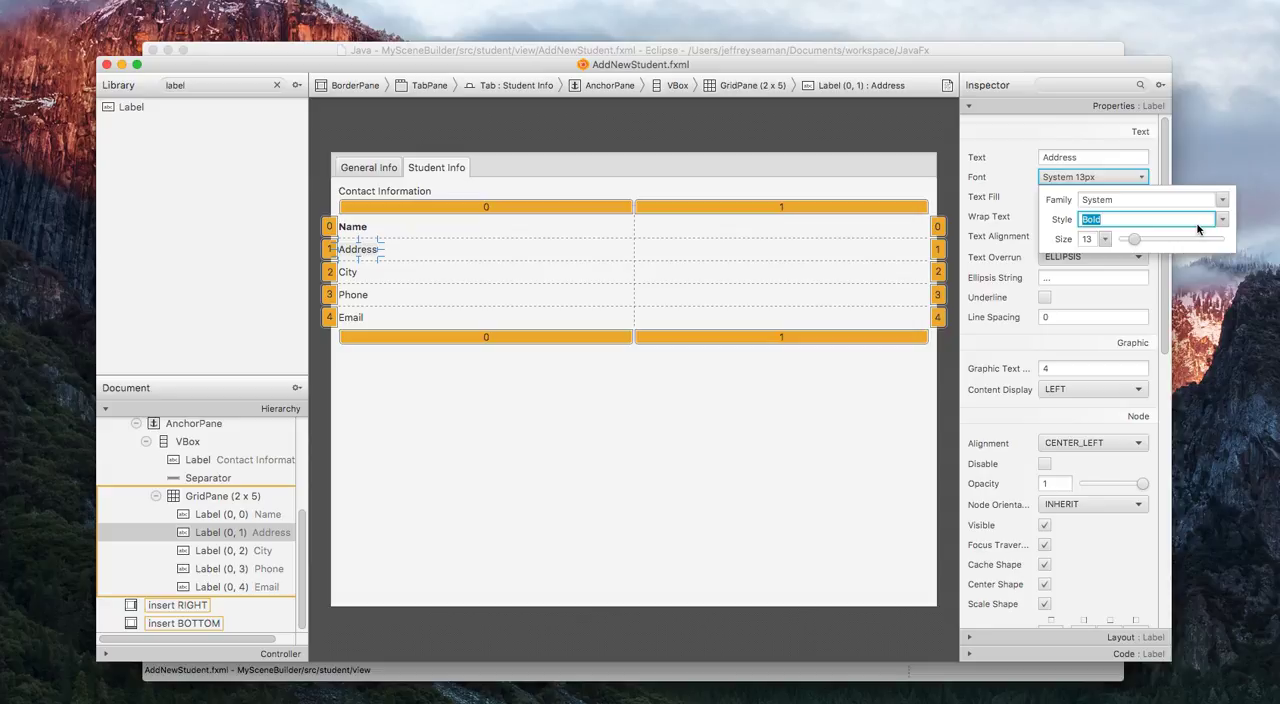
pyautogui.click(1154, 159)
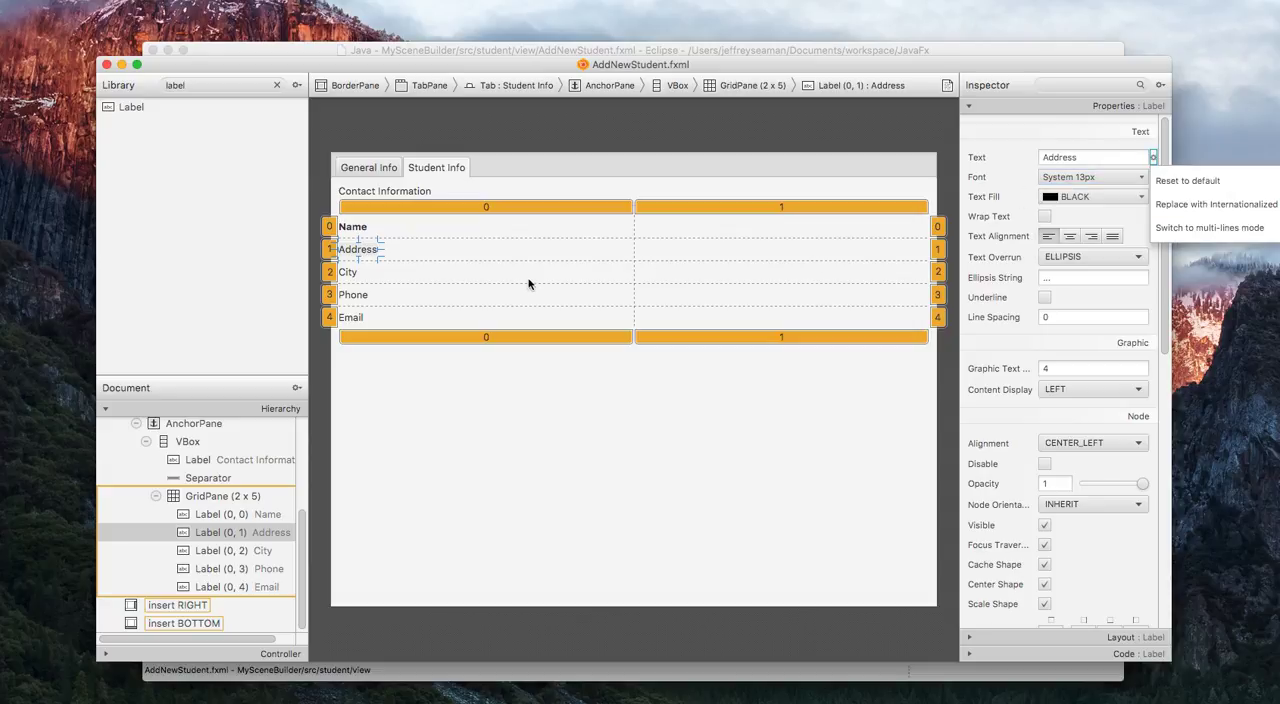
pyautogui.click(1013, 175)
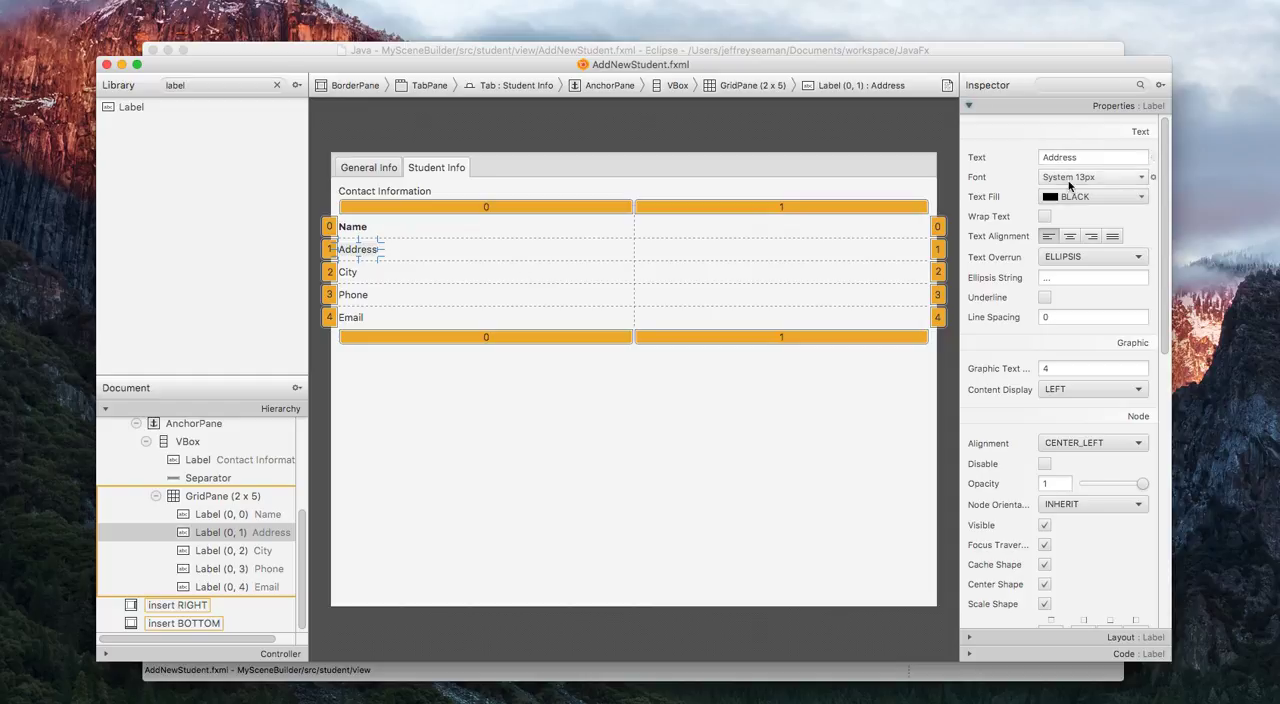
# Set the font style of the Address label to Bold.
pyautogui.click(1090, 177)
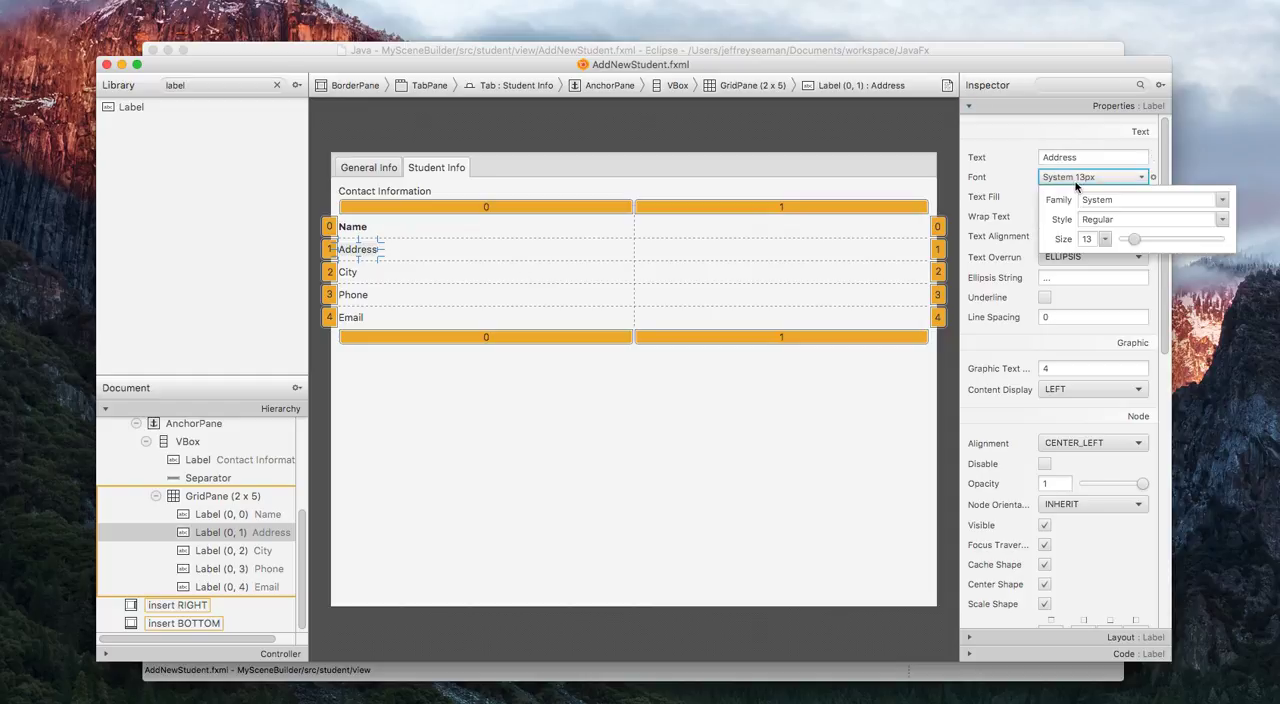
pyautogui.click(1222, 219)
pyautogui.click(1228, 246)
pyautogui.click(994, 166)
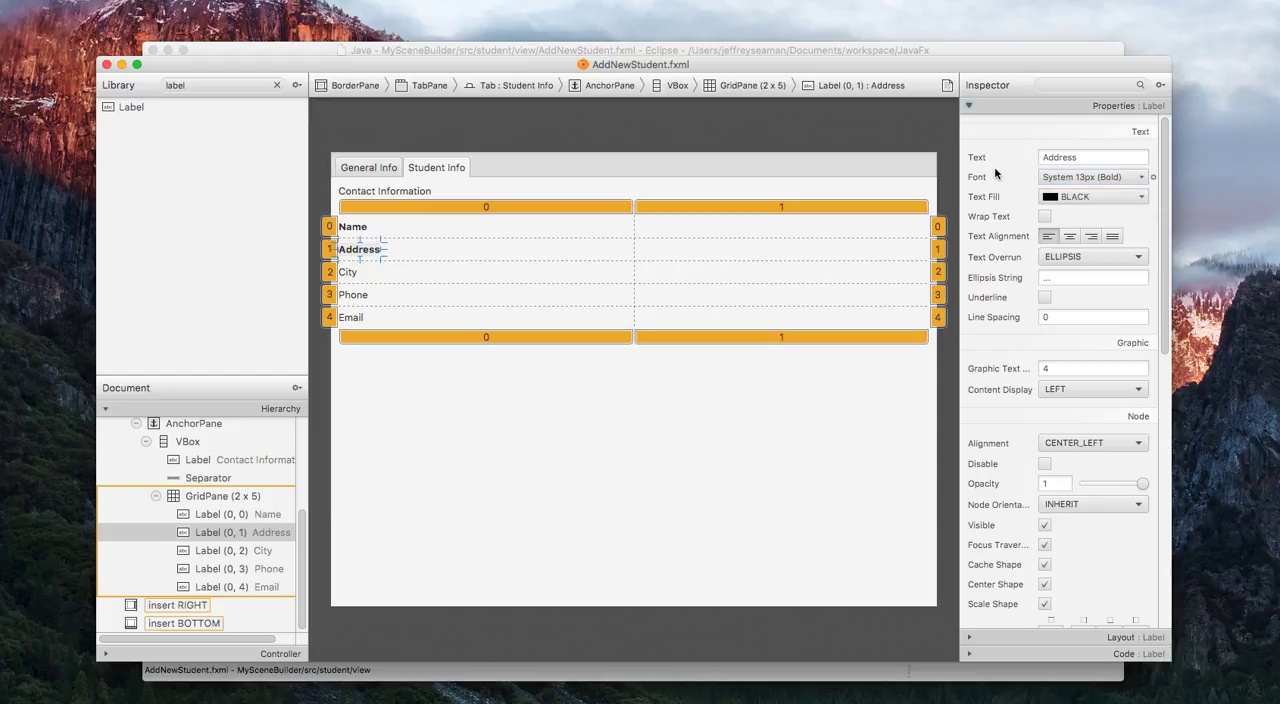
# Try to choose the Bold font style for the City label in GridPane row 2.
pyautogui.click(351, 273)
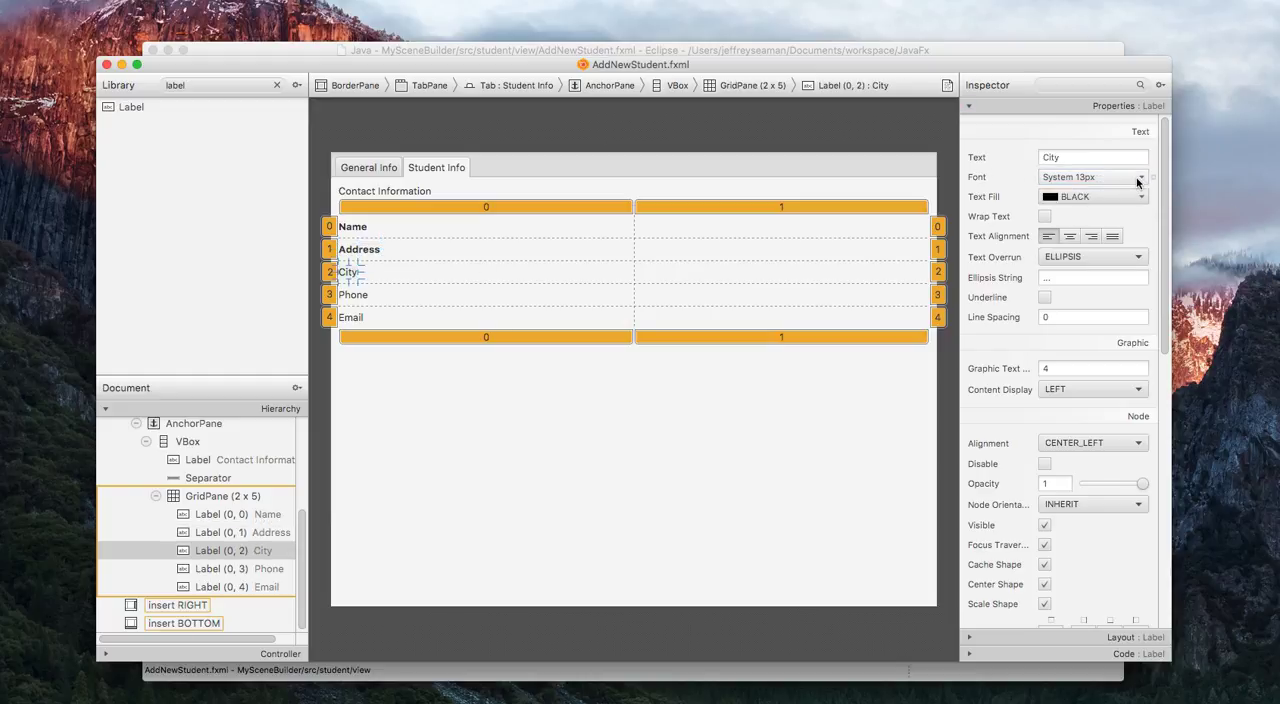
pyautogui.click(1120, 177)
pyautogui.click(1222, 219)
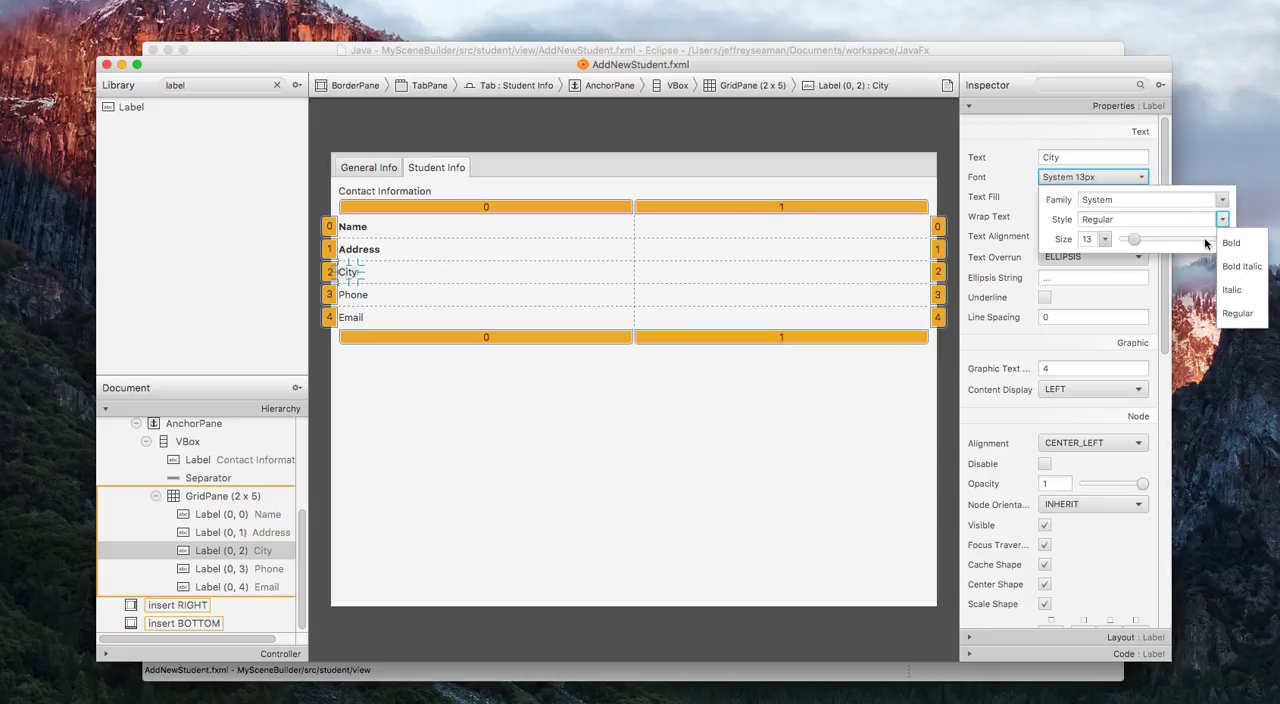
pyautogui.click(1232, 243)
pyautogui.click(1029, 193)
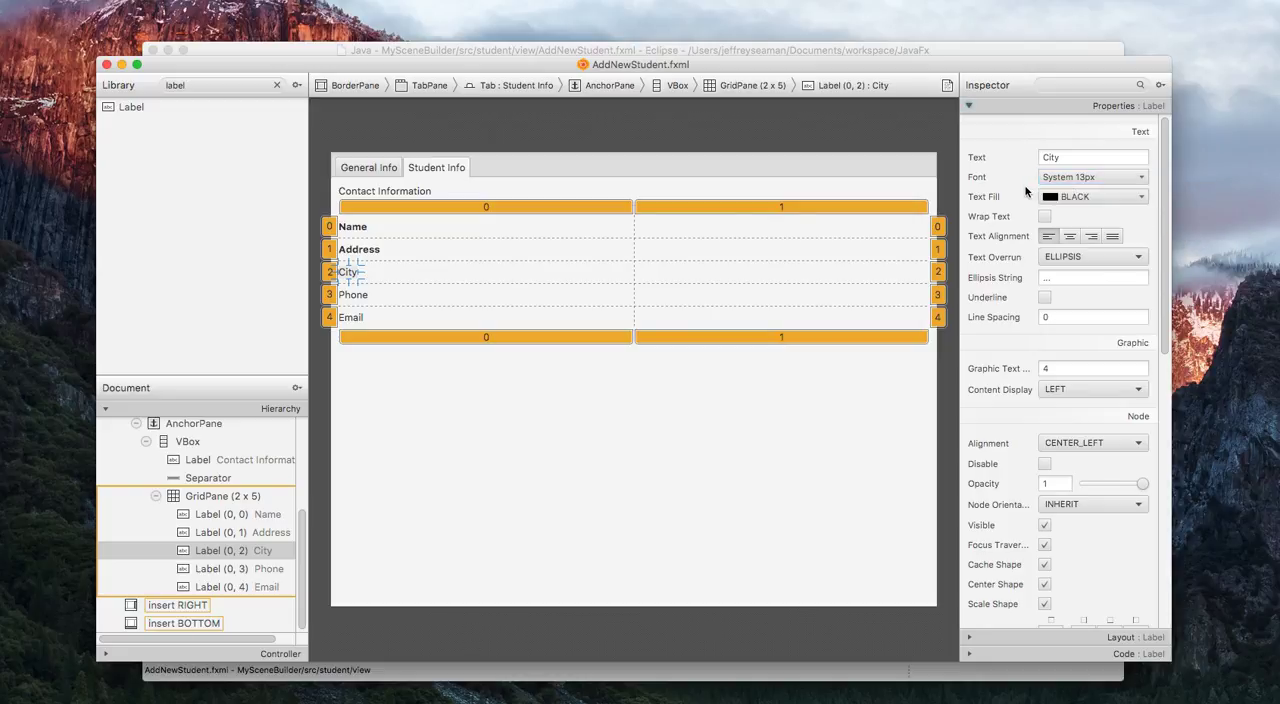
pyautogui.click(351, 283)
pyautogui.click(350, 280)
pyautogui.rightClick(346, 279)
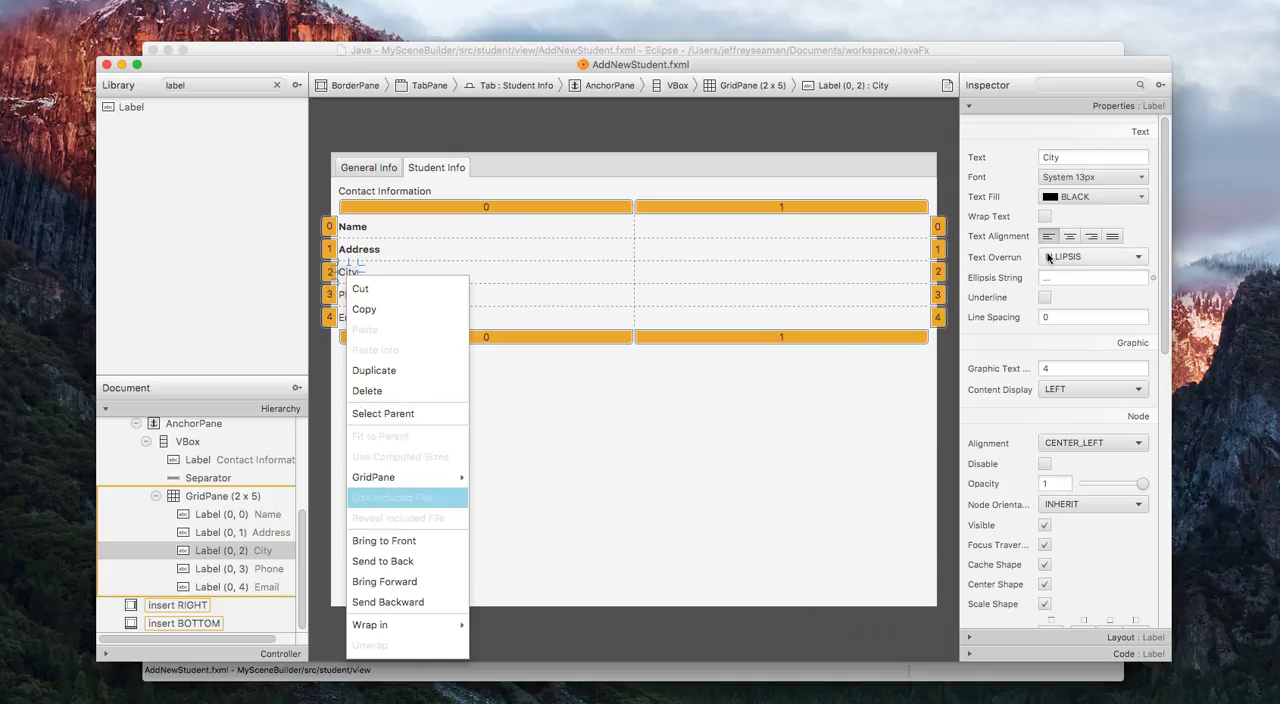
pyautogui.click(1140, 177)
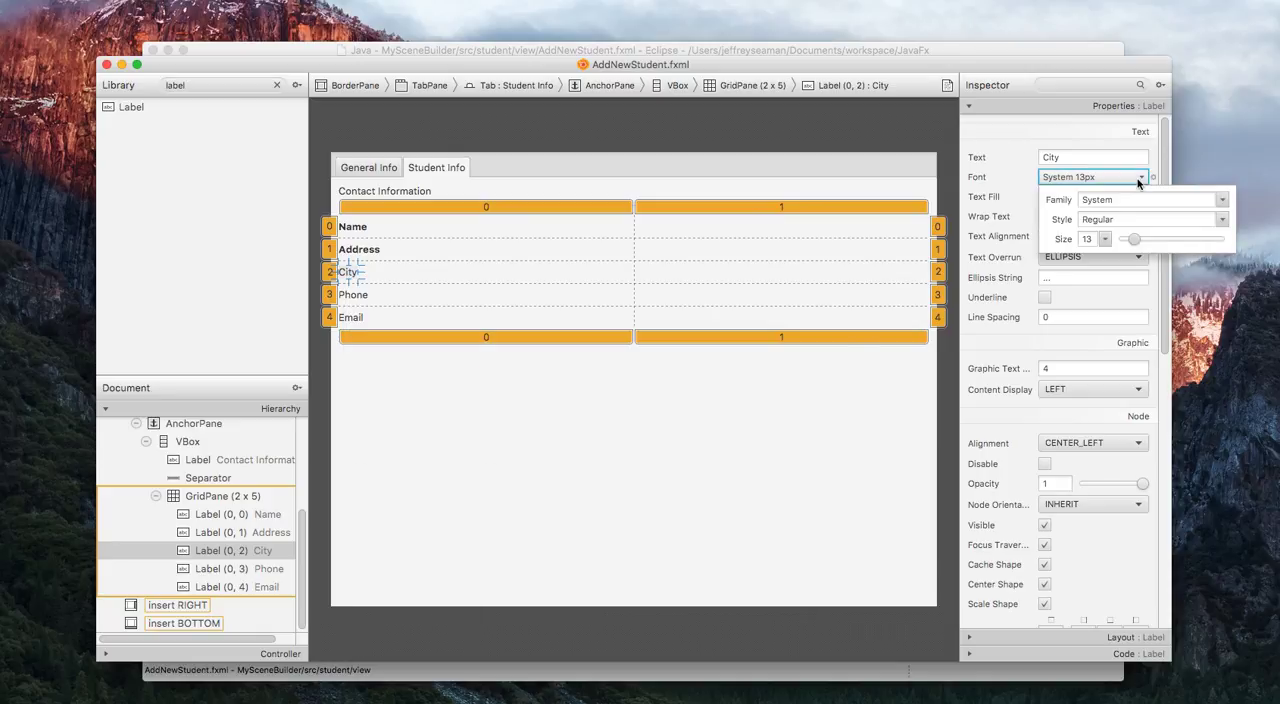
pyautogui.click(1221, 219)
pyautogui.click(1238, 243)
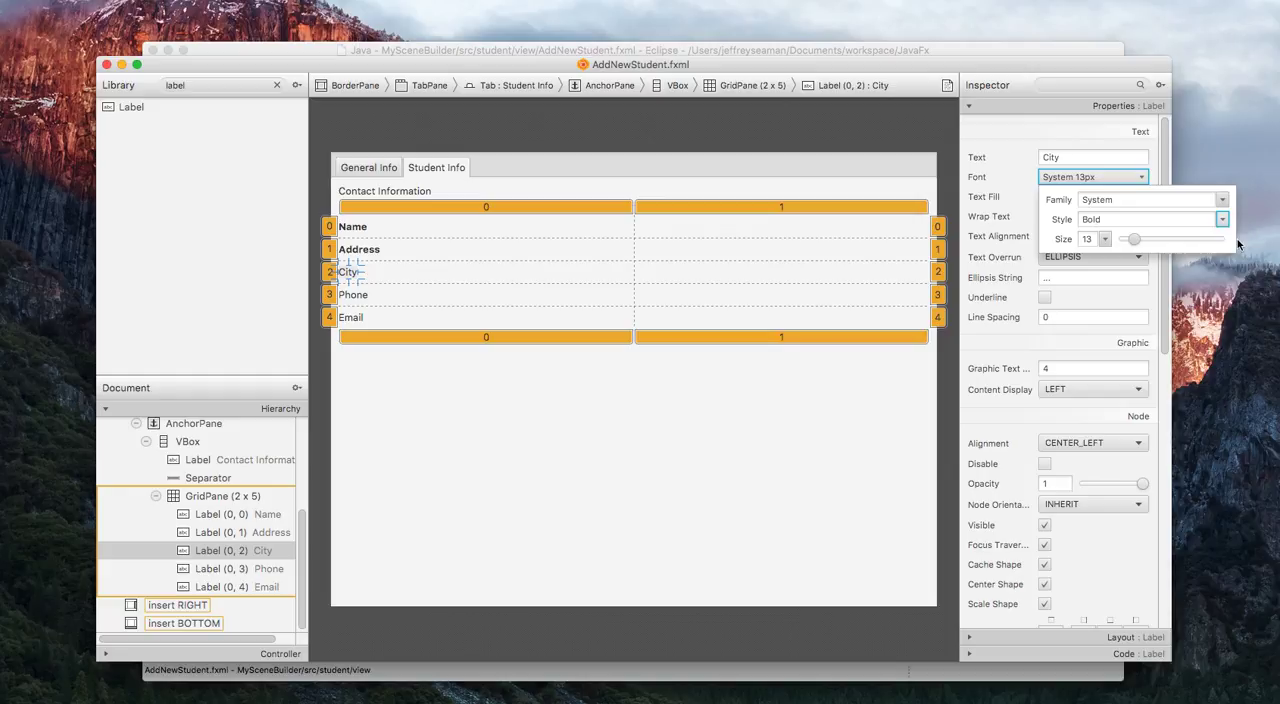
pyautogui.click(578, 289)
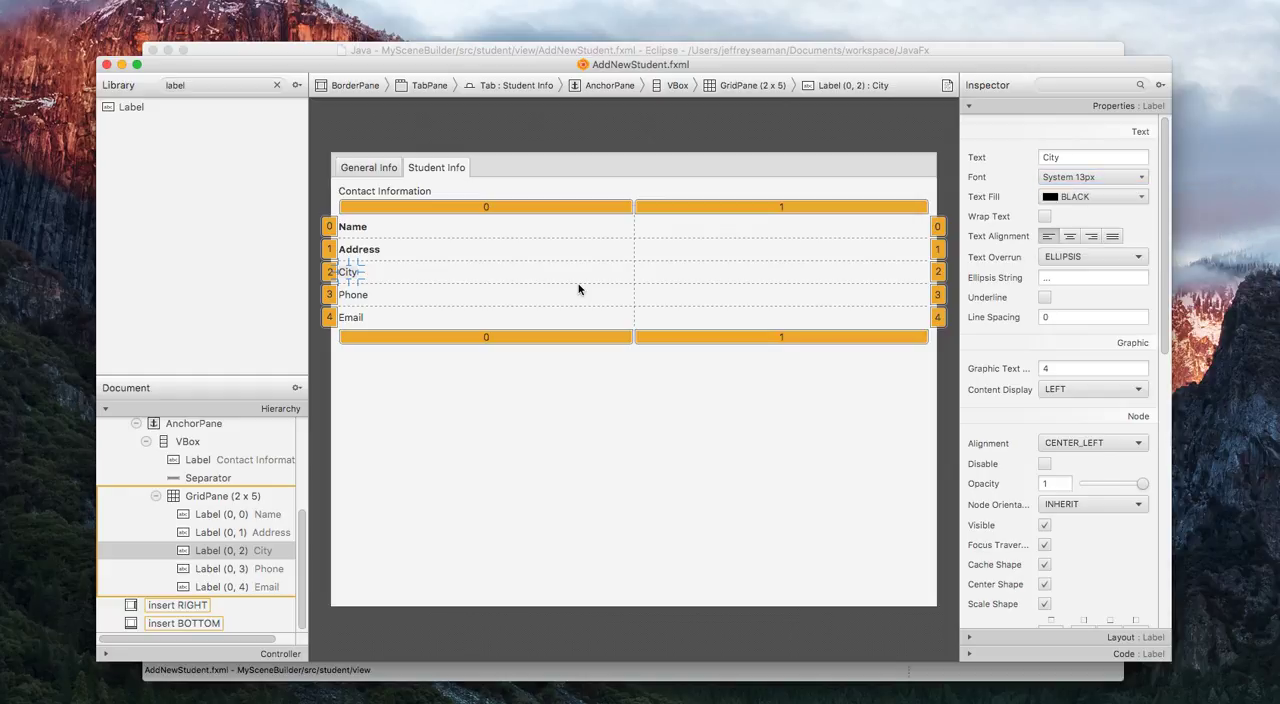
pyautogui.click(578, 289)
pyautogui.click(360, 296)
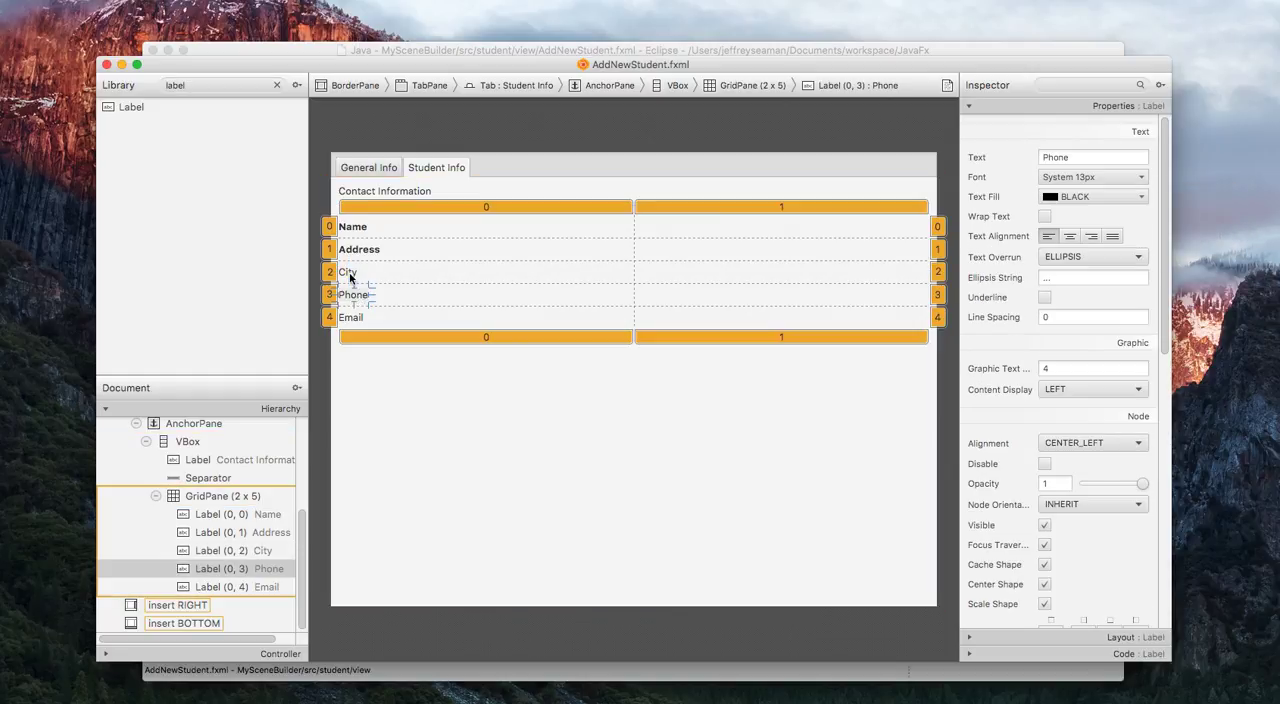
# Set the font style of the City label to Bold.
pyautogui.click(349, 276)
pyautogui.click(1130, 178)
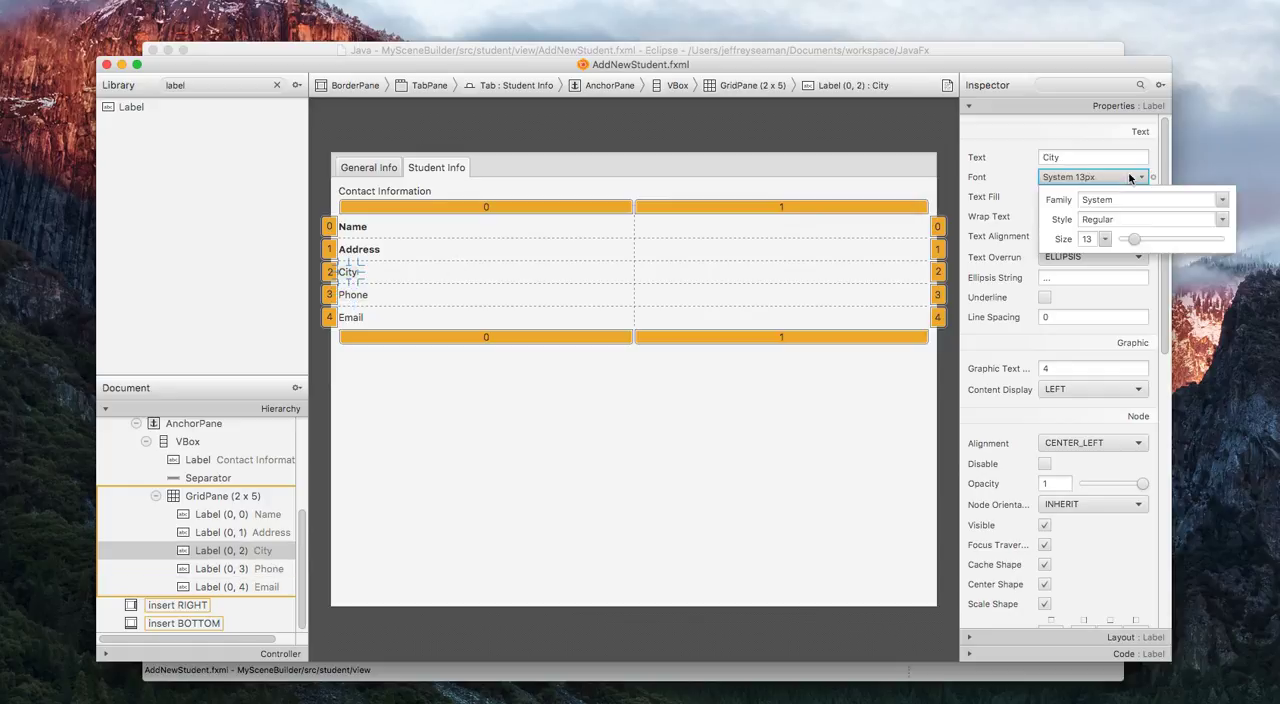
pyautogui.click(1221, 219)
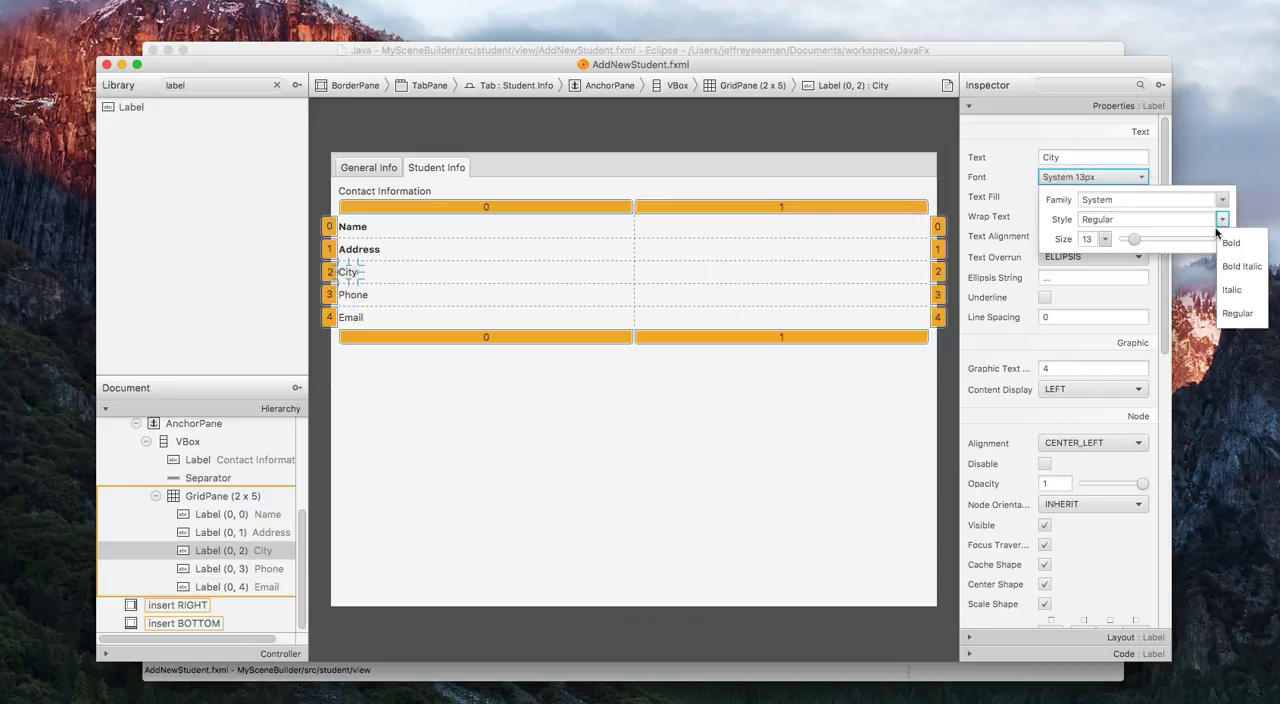
pyautogui.click(1231, 243)
pyautogui.click(1015, 178)
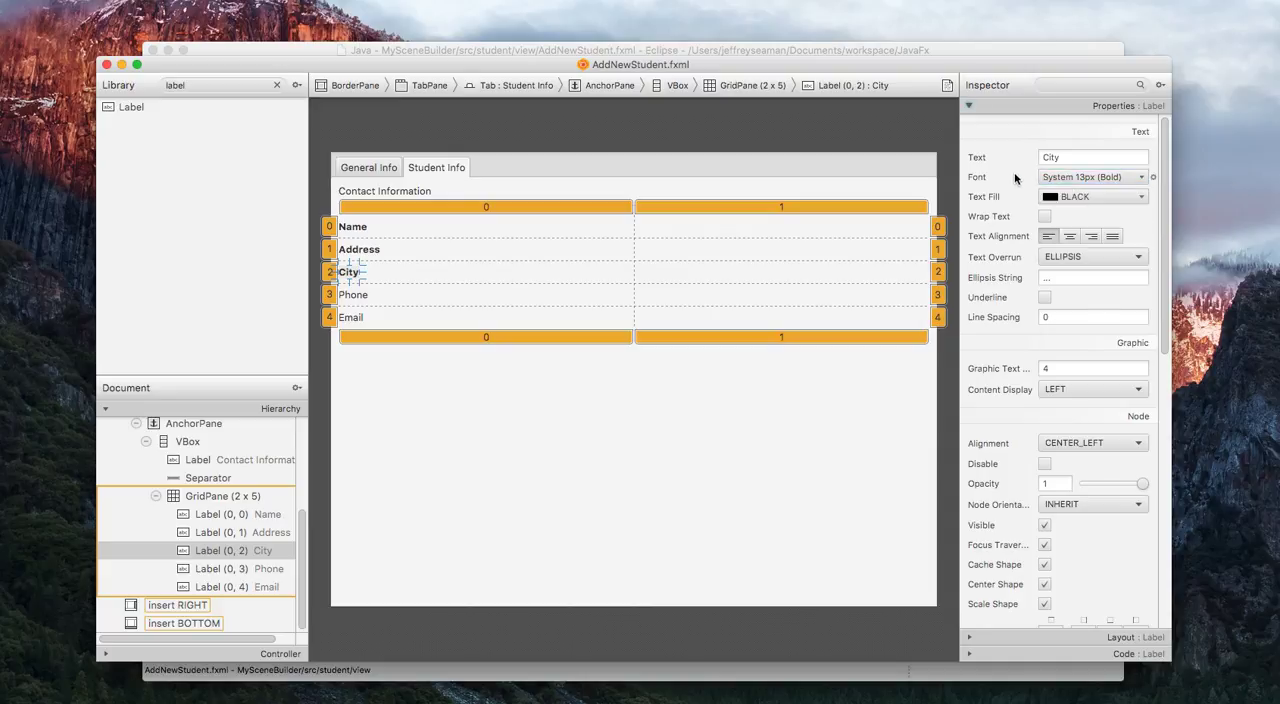
# Try to set the font style of the Phone label in GridPane row 3 to Bold.
pyautogui.click(360, 298)
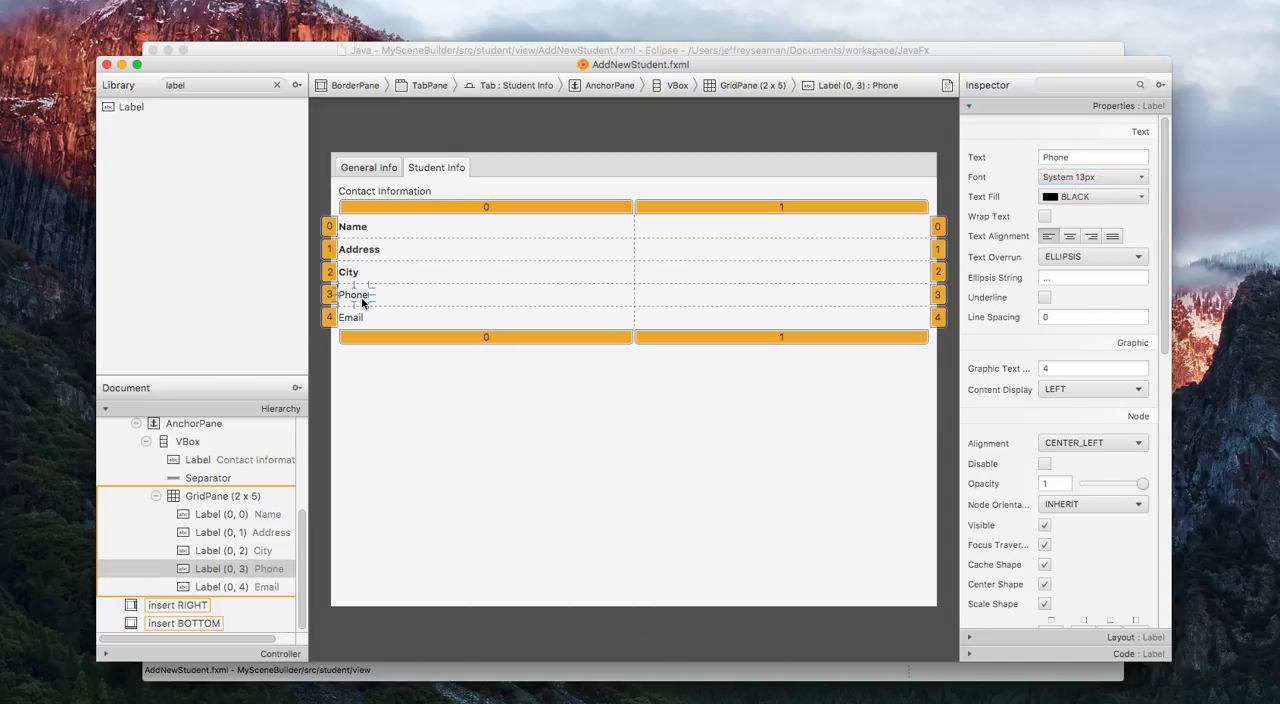
pyautogui.click(1138, 178)
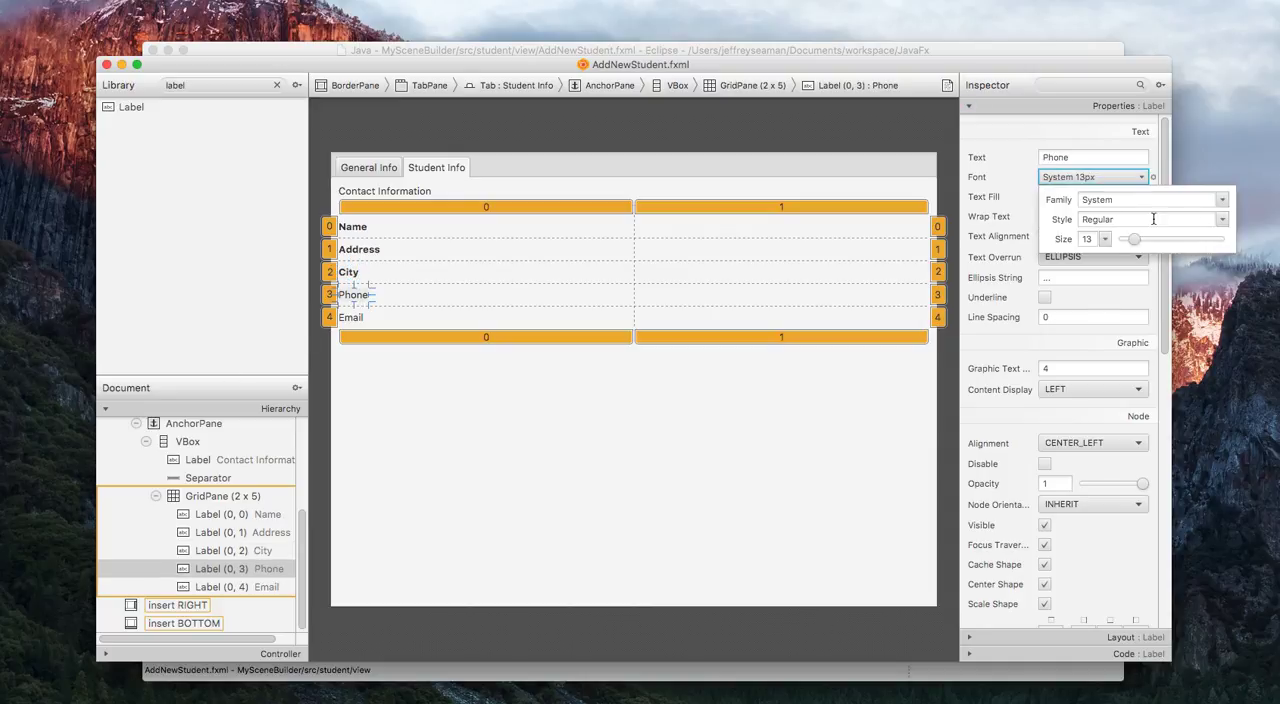
pyautogui.click(1222, 219)
pyautogui.click(1222, 219)
pyautogui.click(1222, 219)
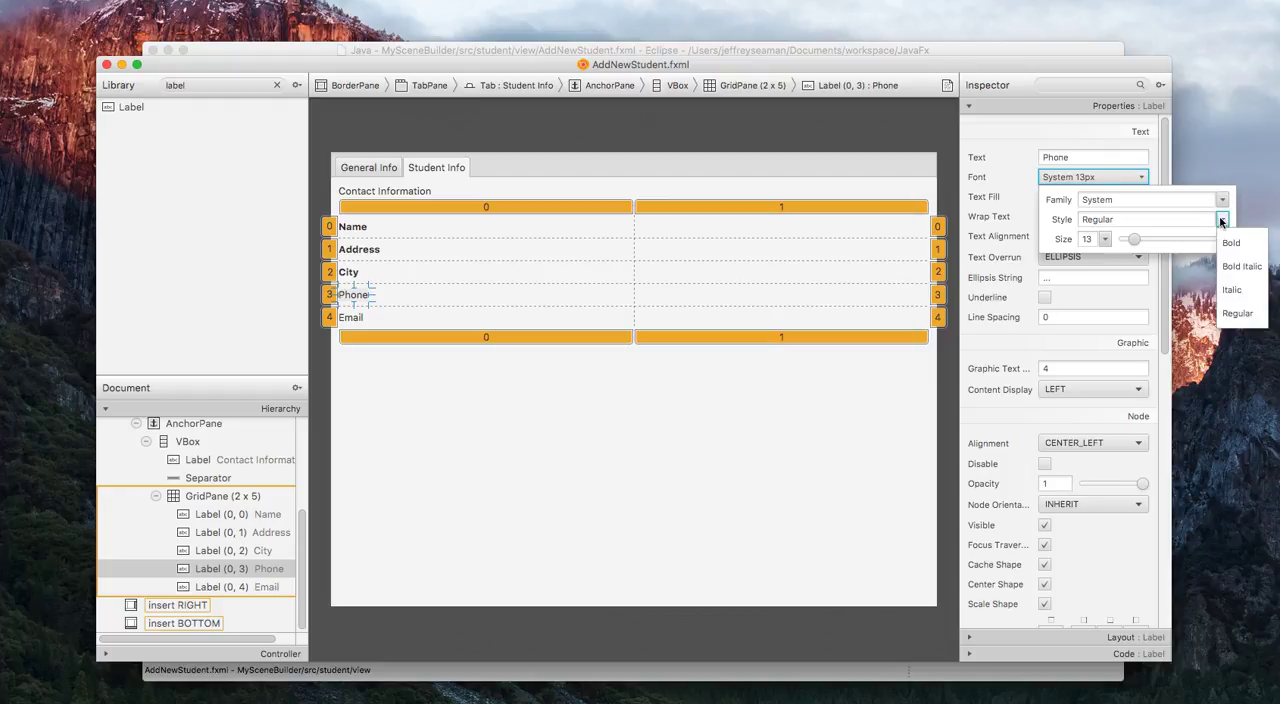
pyautogui.click(1238, 244)
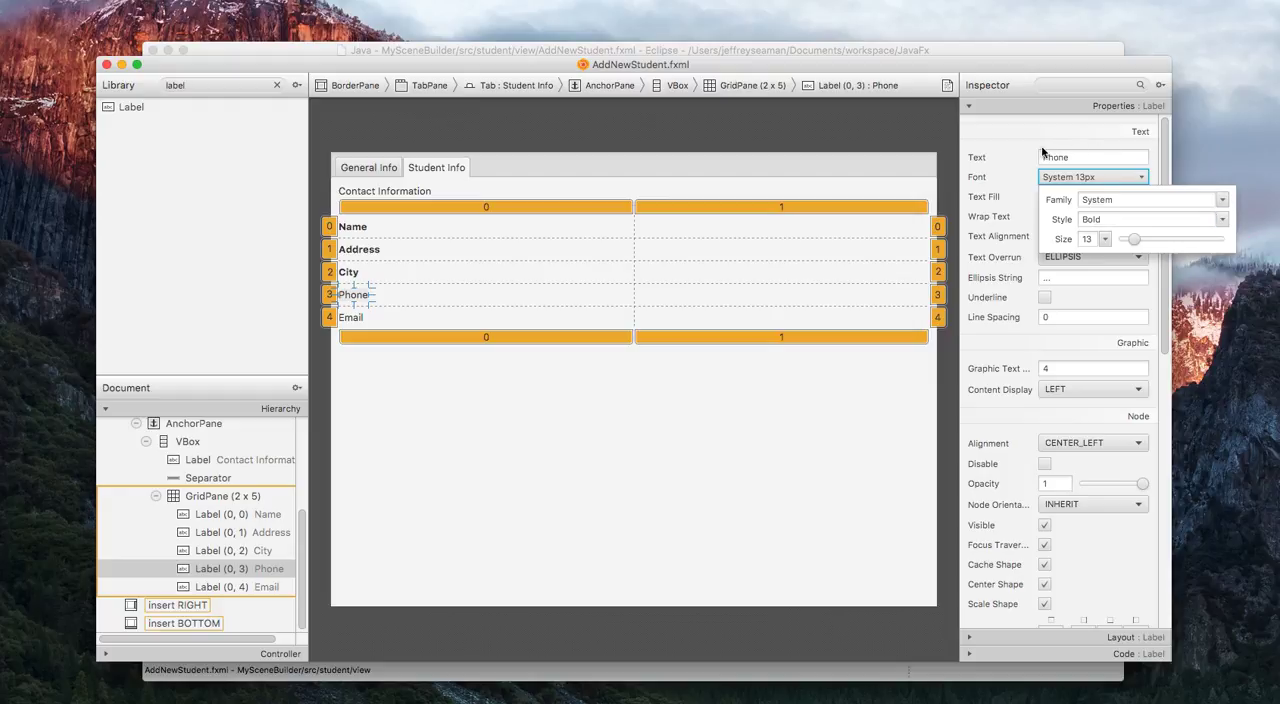
pyautogui.click(1000, 153)
# Try to set the font style of the Email label in GridPane row 4 to Bold.
pyautogui.click(355, 320)
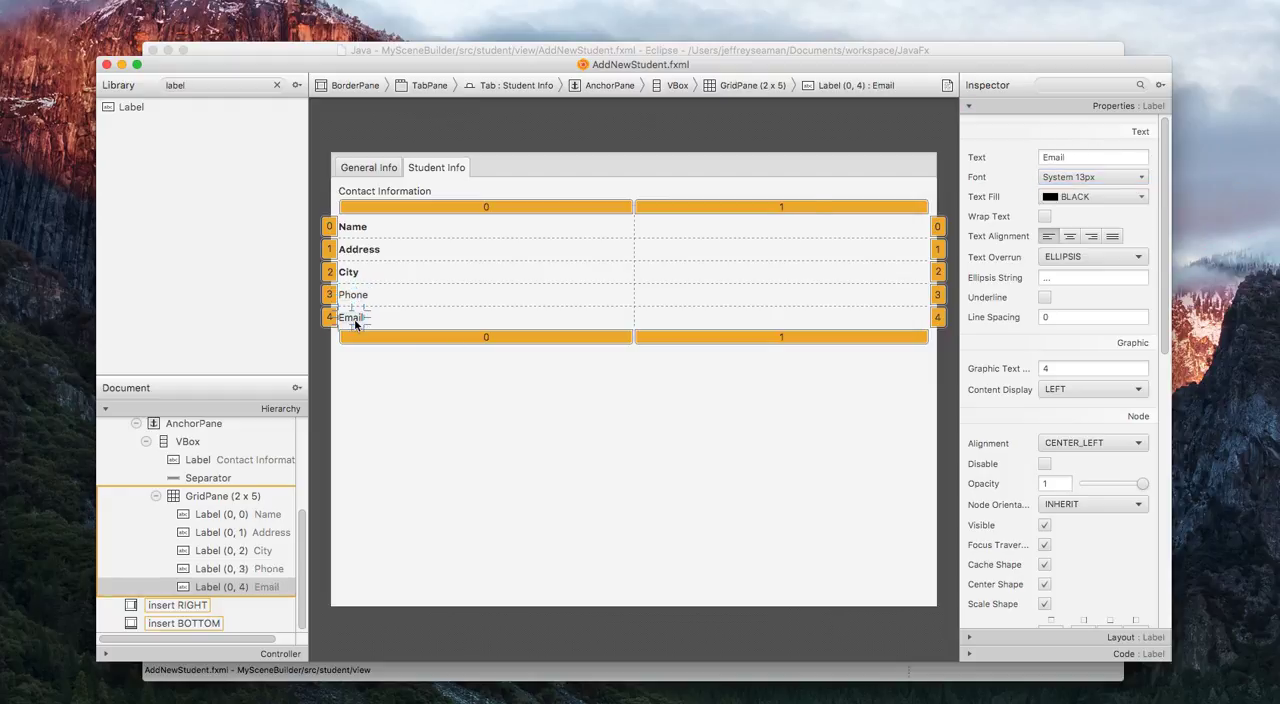
pyautogui.click(1140, 177)
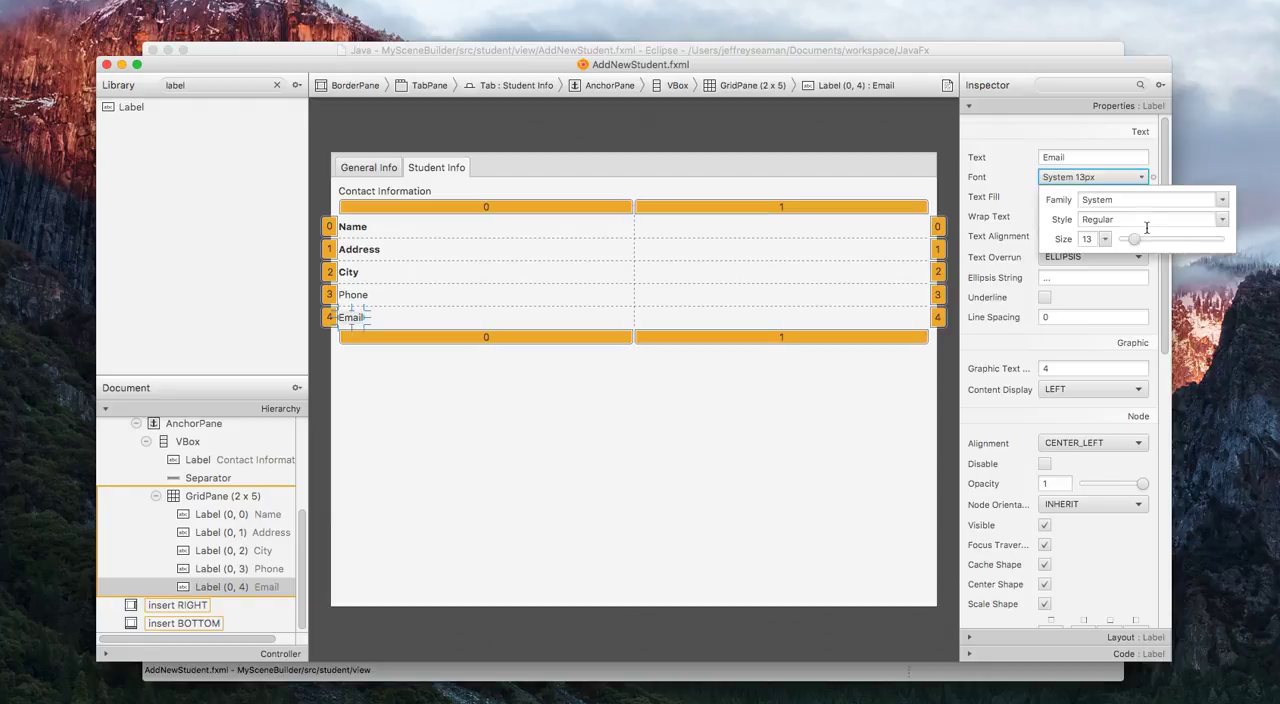
pyautogui.click(1222, 219)
pyautogui.click(1242, 246)
pyautogui.click(613, 386)
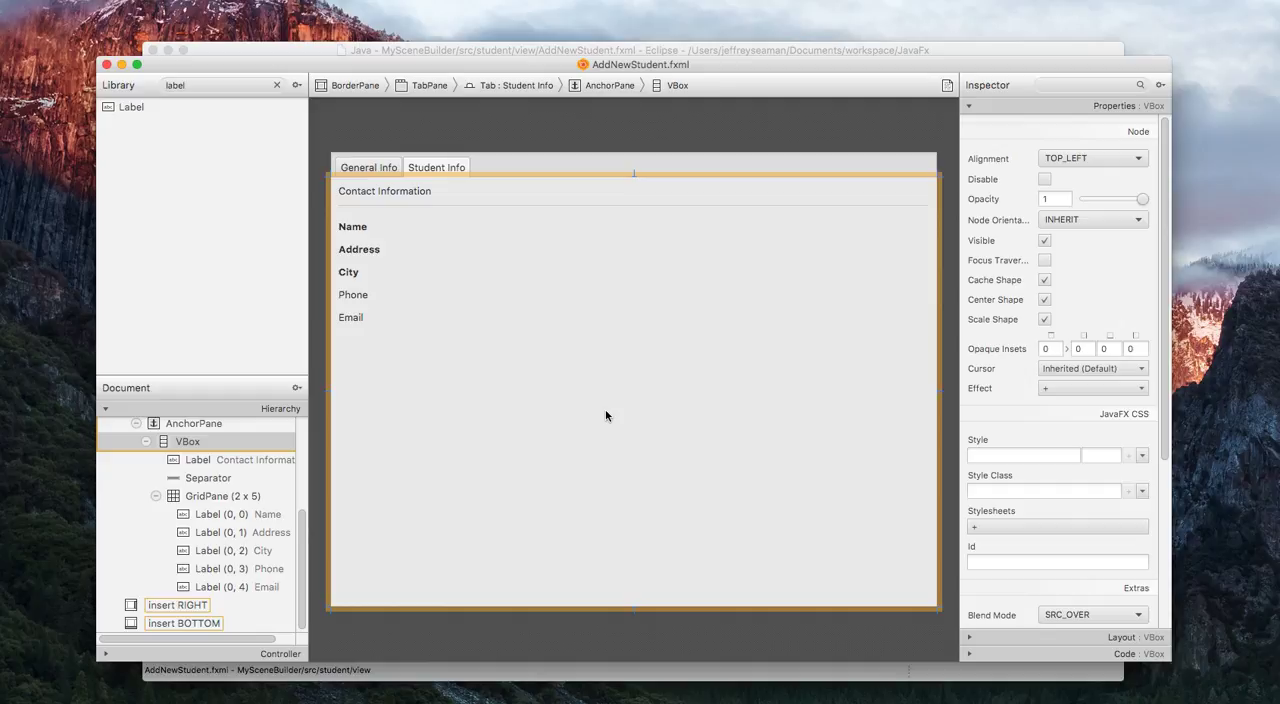
pyautogui.click(354, 332)
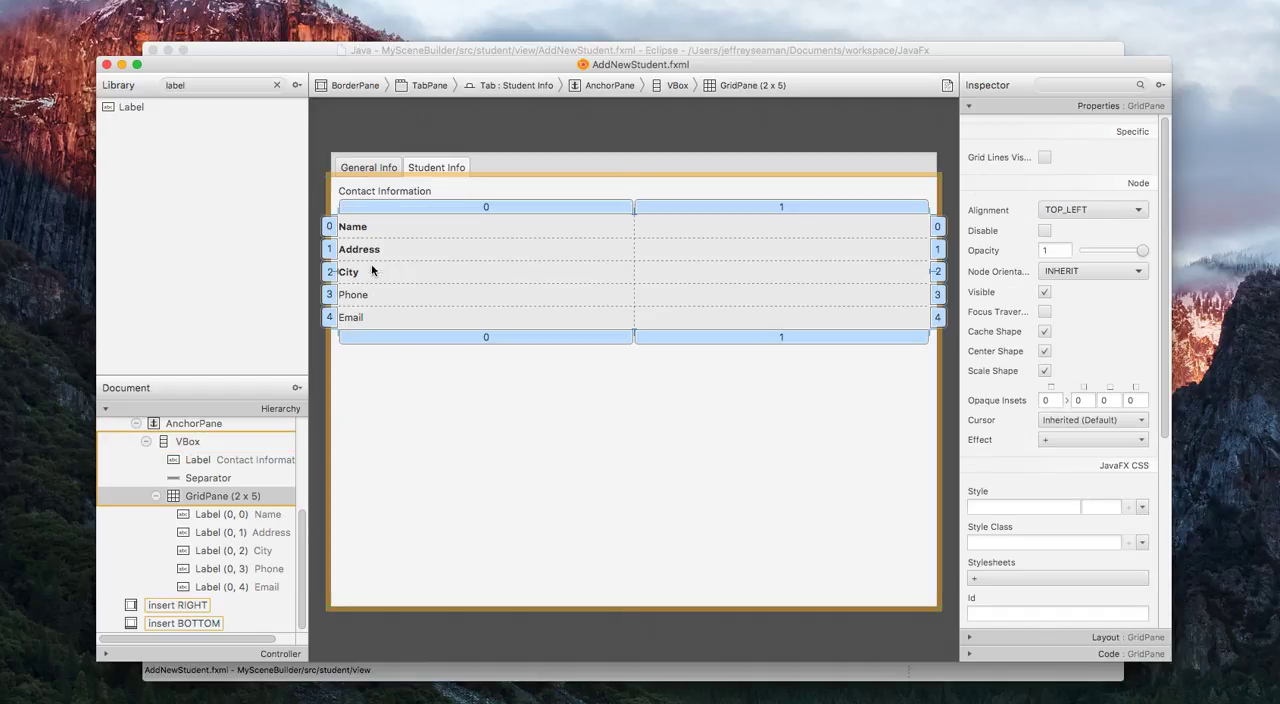
# Try once more to apply the Bold font style to the Phone label.
pyautogui.click(364, 298)
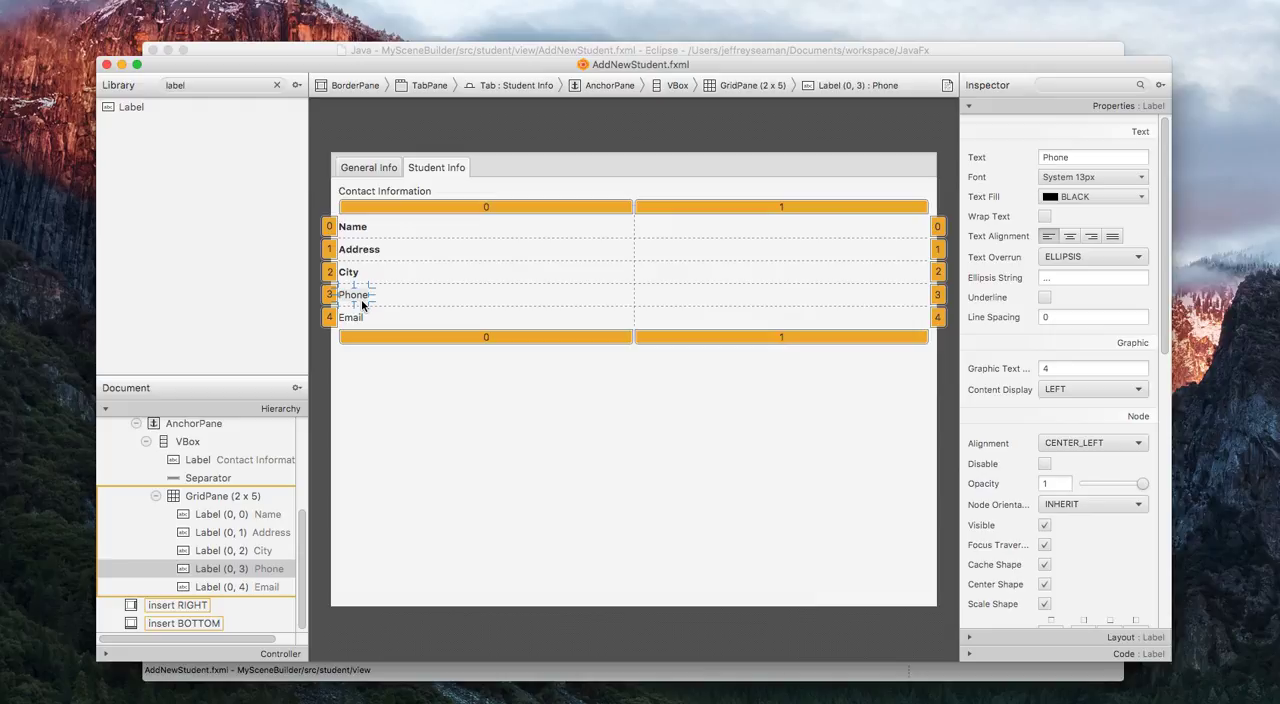
pyautogui.click(1141, 197)
pyautogui.click(1140, 177)
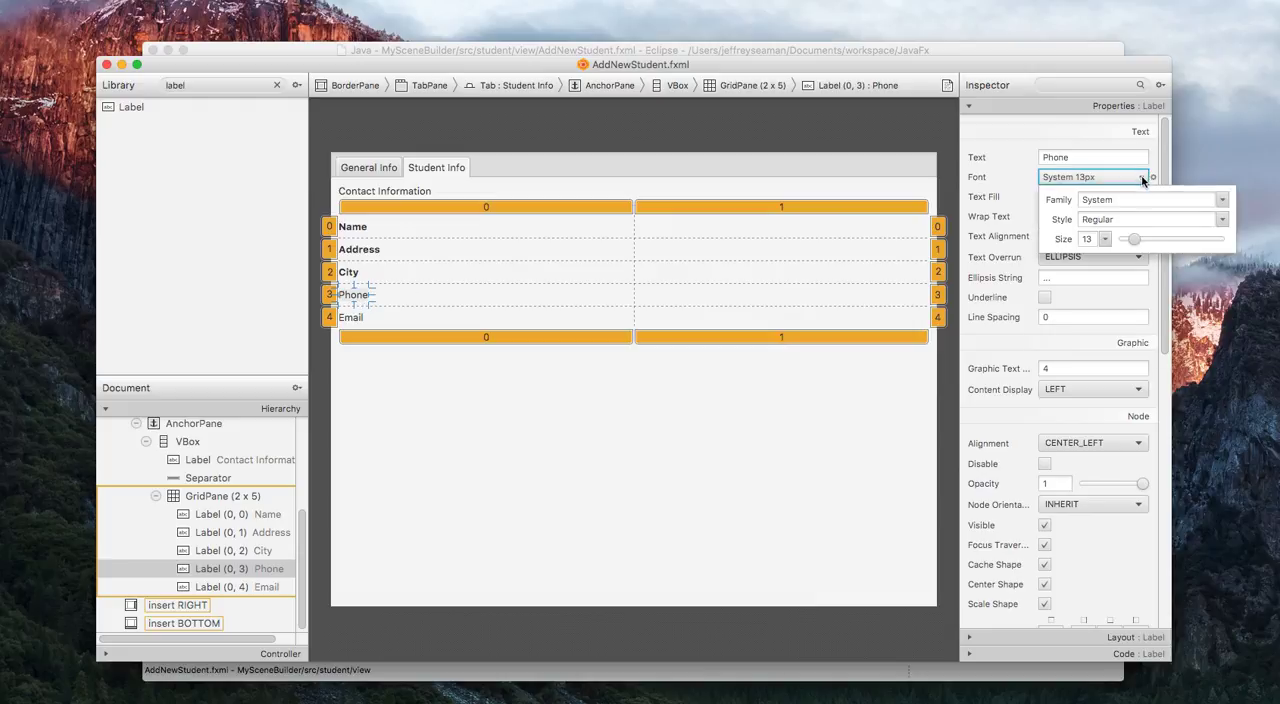
pyautogui.click(1218, 219)
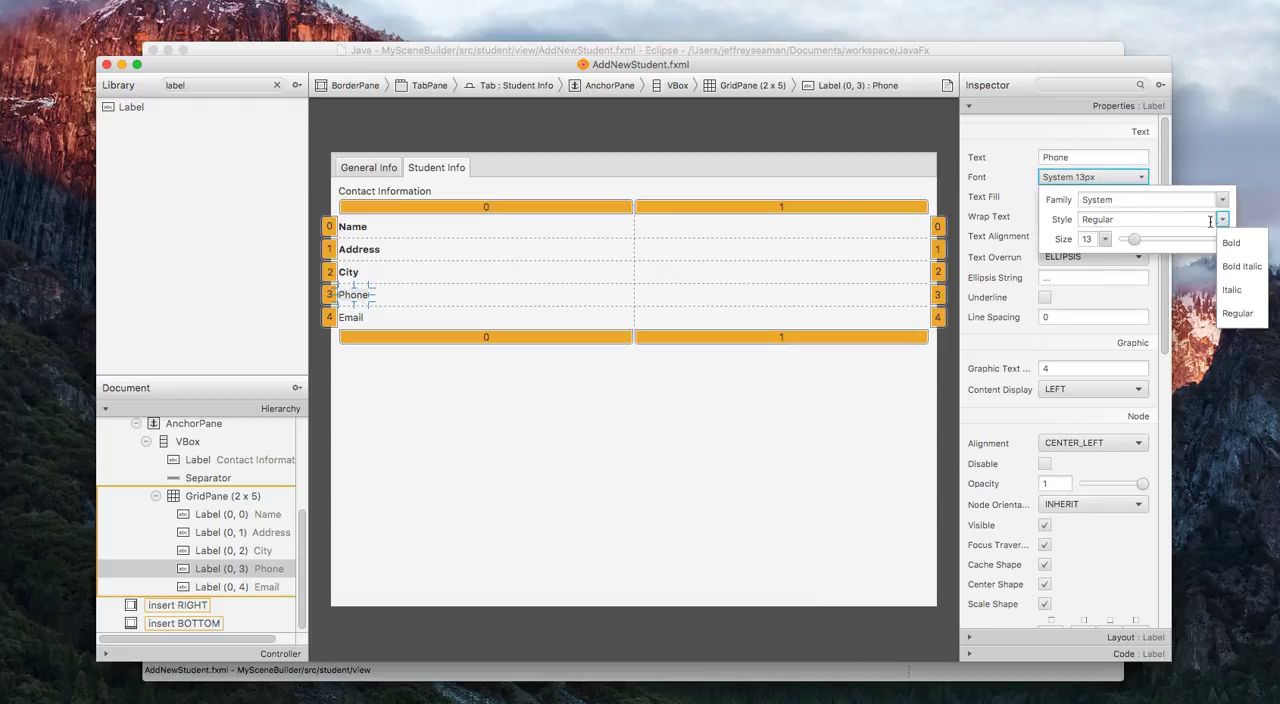
pyautogui.click(1235, 244)
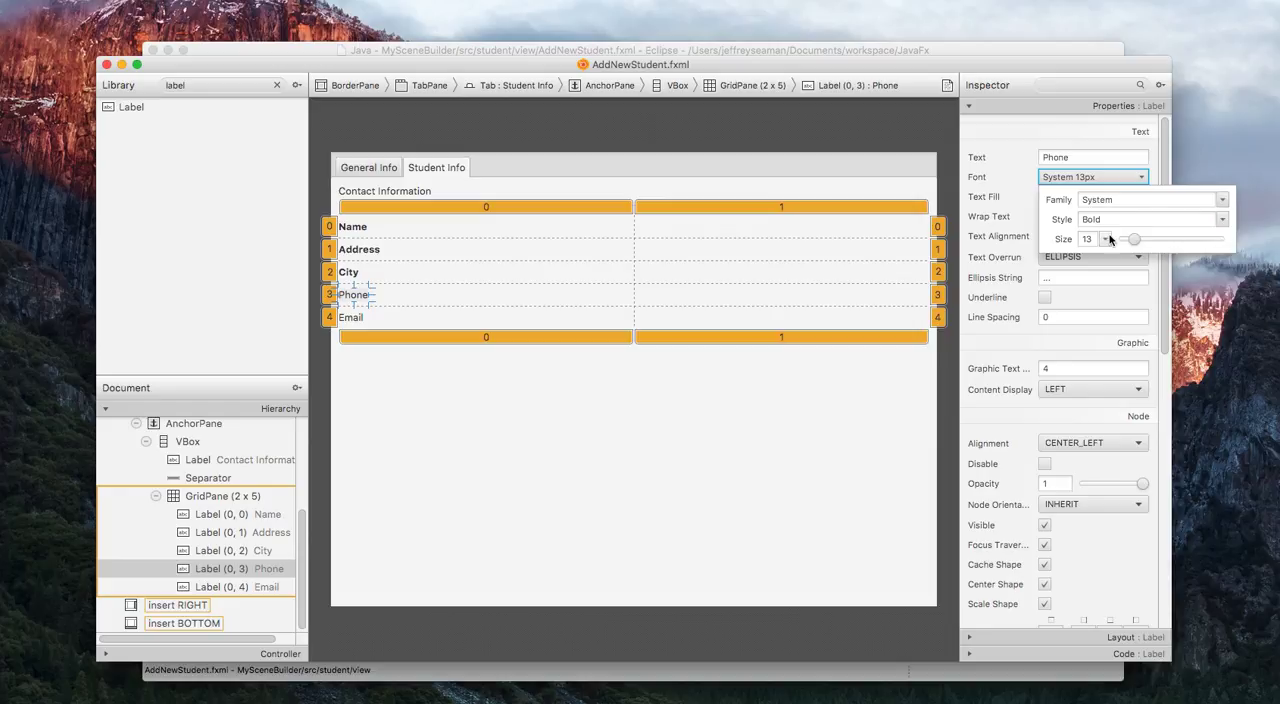
pyautogui.click(1014, 199)
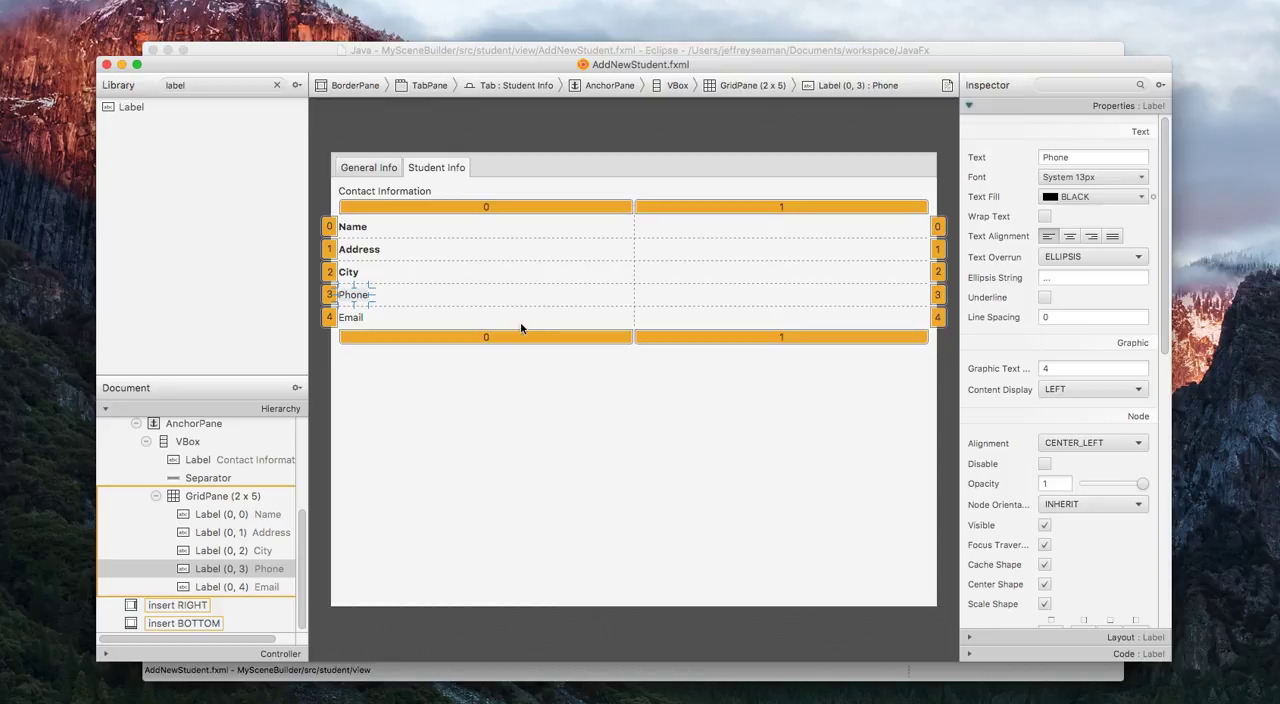
pyautogui.click(389, 326)
pyautogui.click(510, 386)
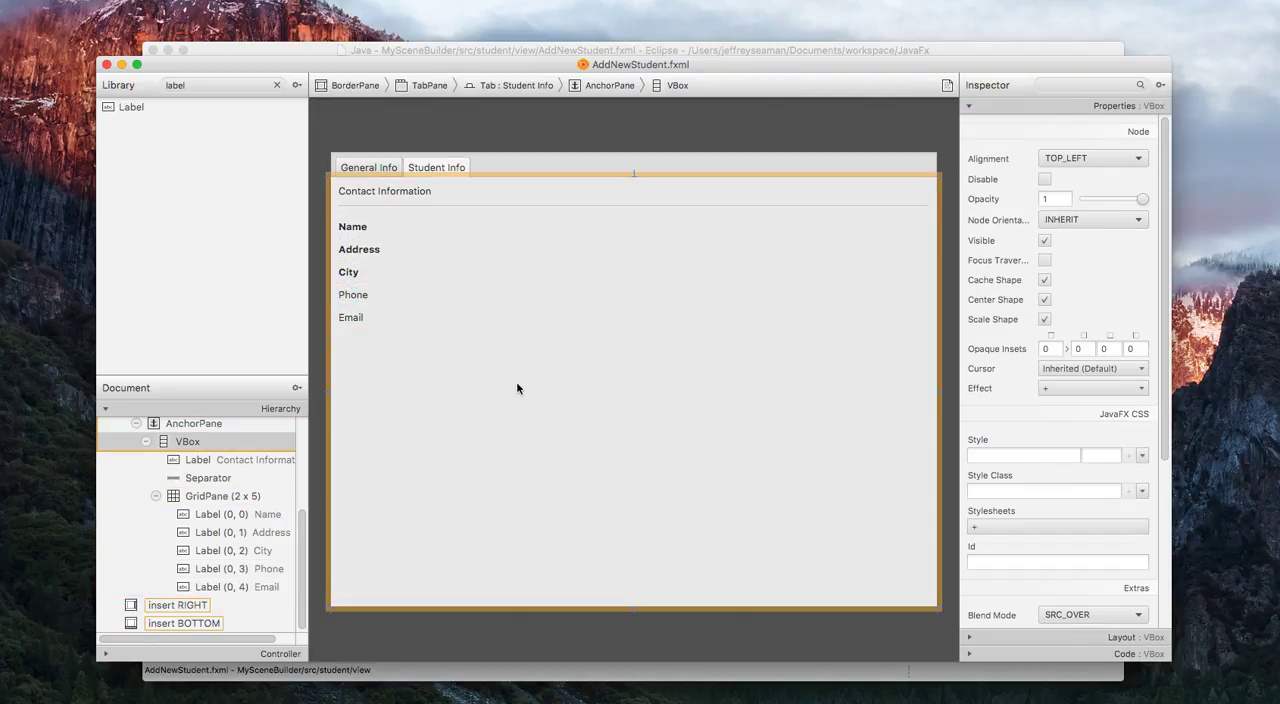
# Search the library for "Text" and add a TextField to column 1, row 0 of the GridPane, beside the Name label.
pyautogui.click(517, 296)
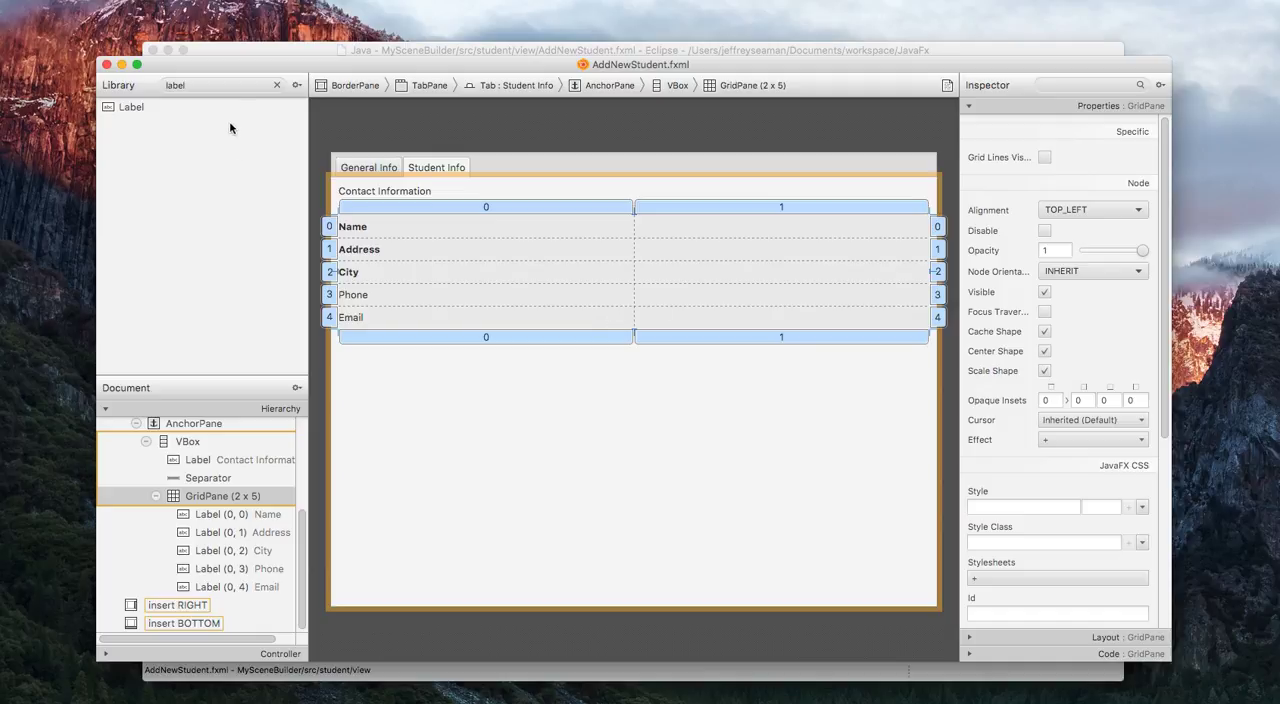
pyautogui.doubleClick(230, 88)
pyautogui.write('Text')
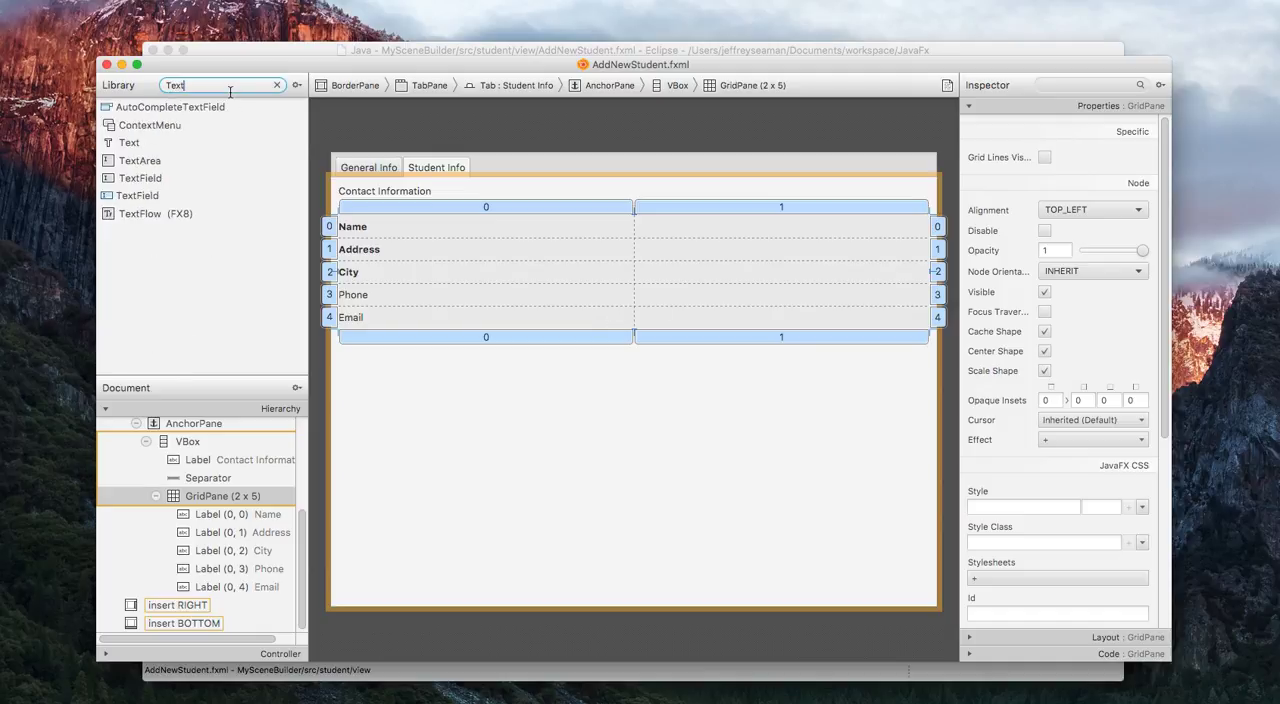
pyautogui.click(174, 179)
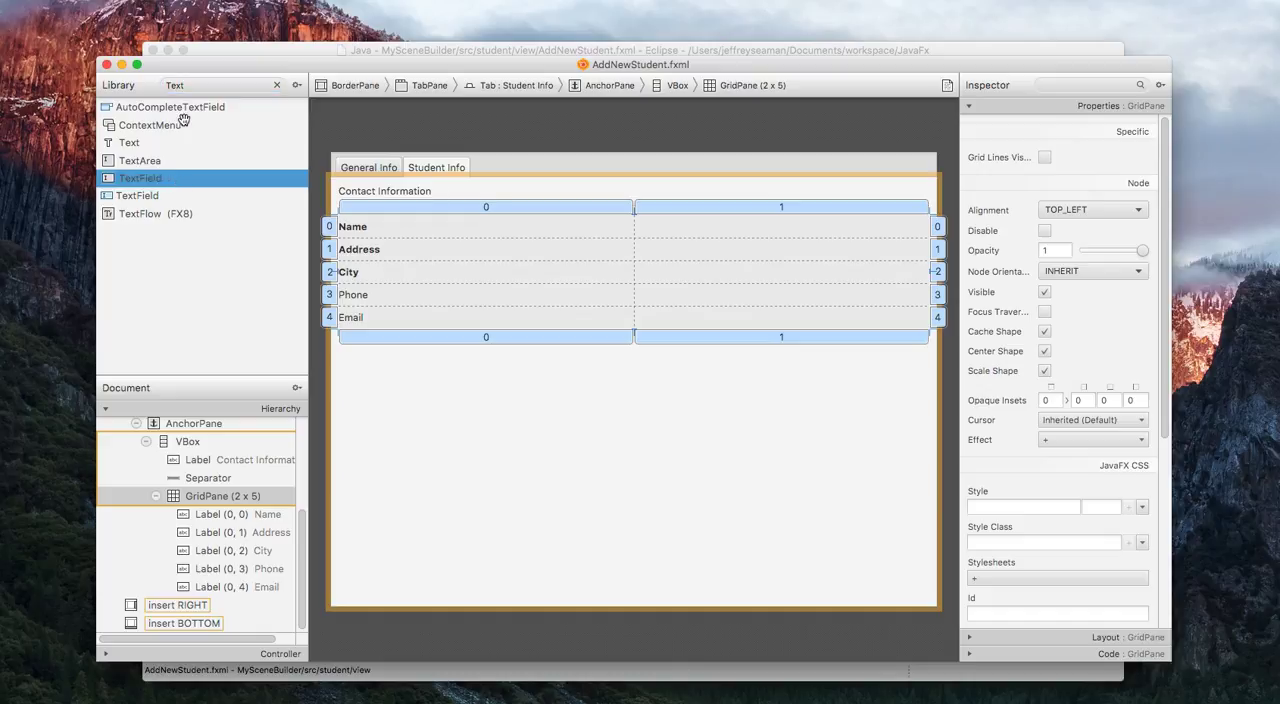
pyautogui.moveTo(153, 179); pyautogui.dragTo(702, 229)
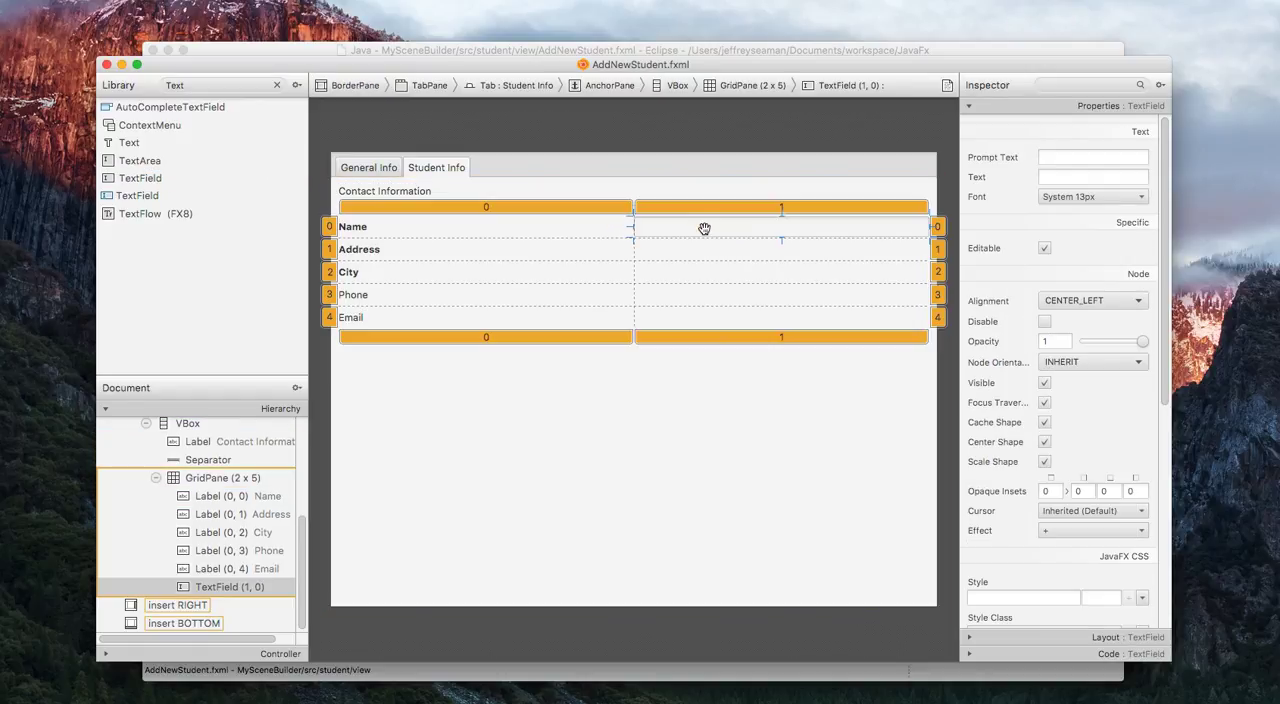
# Add a TextField to column 1 of GridPane rows 1 to 4, beside the Address, City, Phone and Email labels.
pyautogui.moveTo(152, 182); pyautogui.dragTo(688, 248)
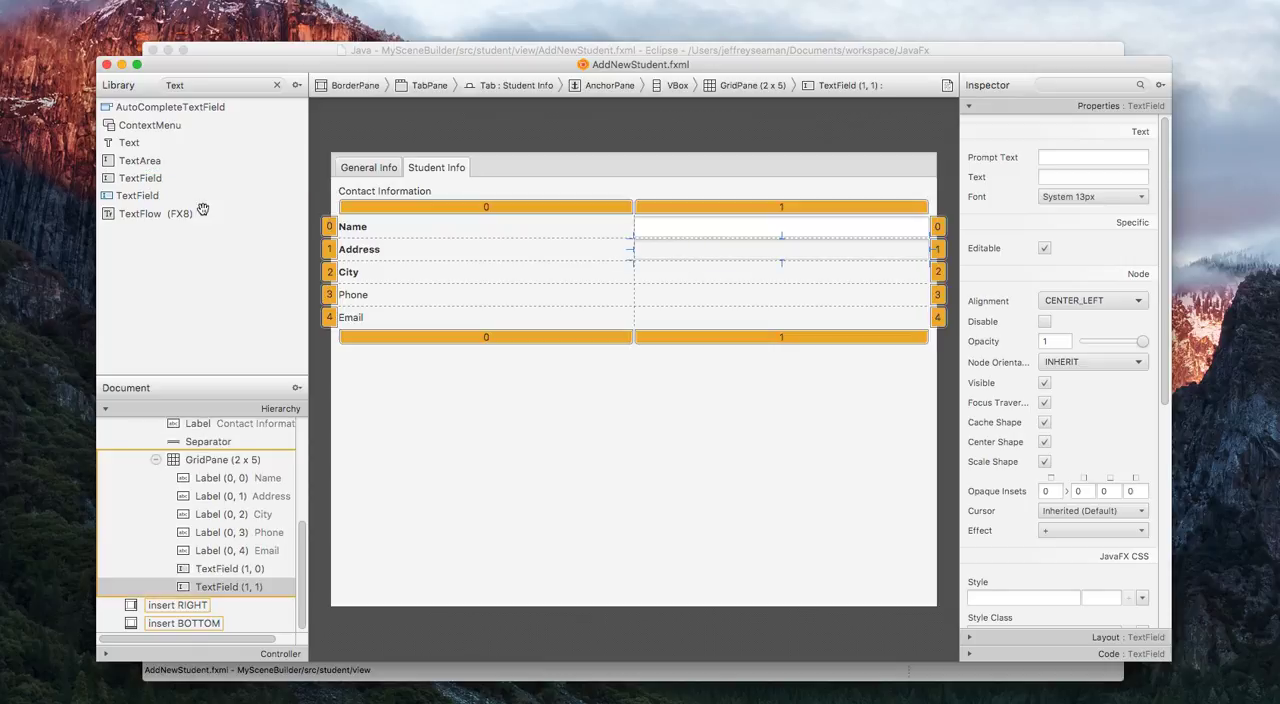
pyautogui.moveTo(152, 180); pyautogui.dragTo(693, 274)
pyautogui.moveTo(138, 180); pyautogui.dragTo(707, 292)
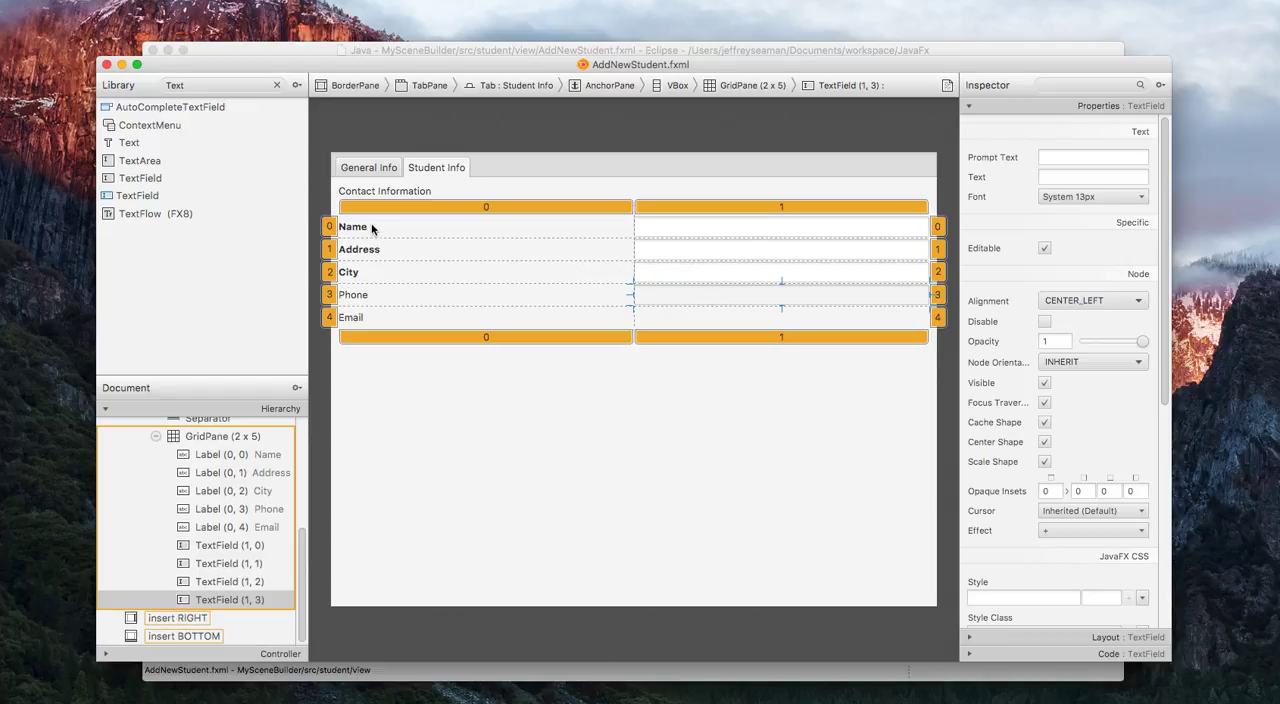
pyautogui.moveTo(147, 178); pyautogui.dragTo(715, 313)
pyautogui.click(762, 392)
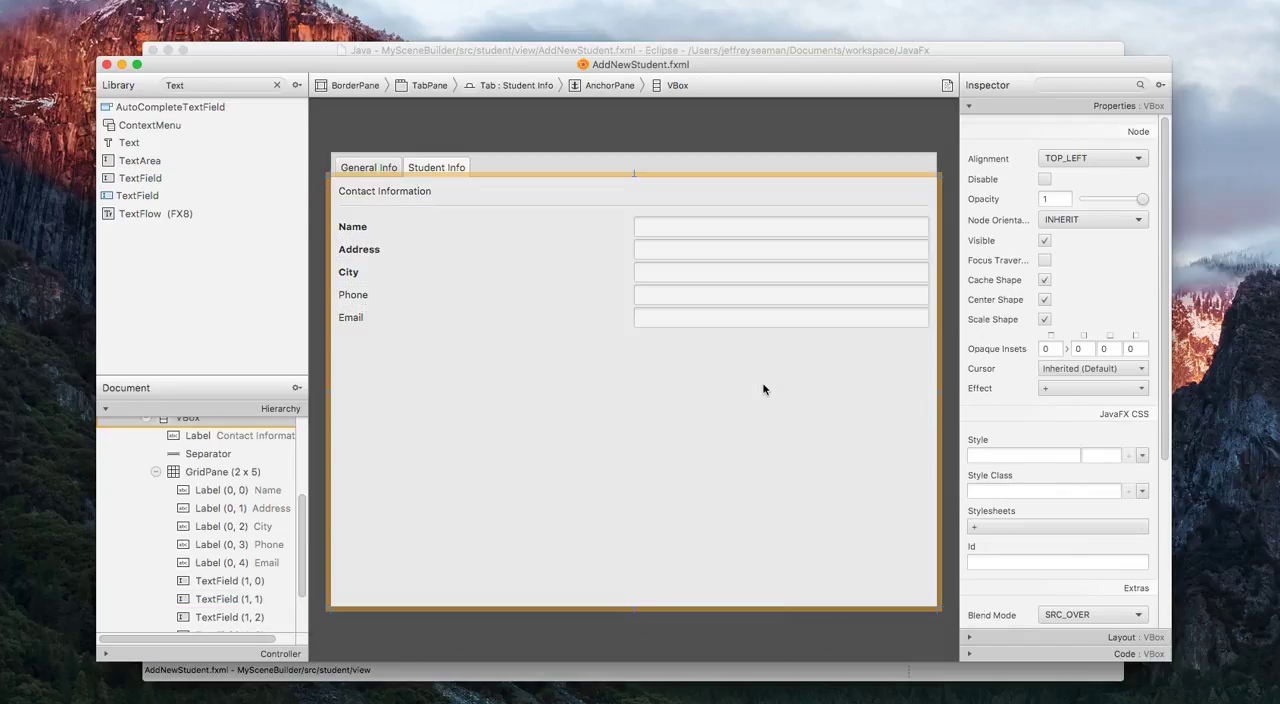
# Select the TextField beside the Name label and examine the CSS style properties offered for it.
pyautogui.click(728, 228)
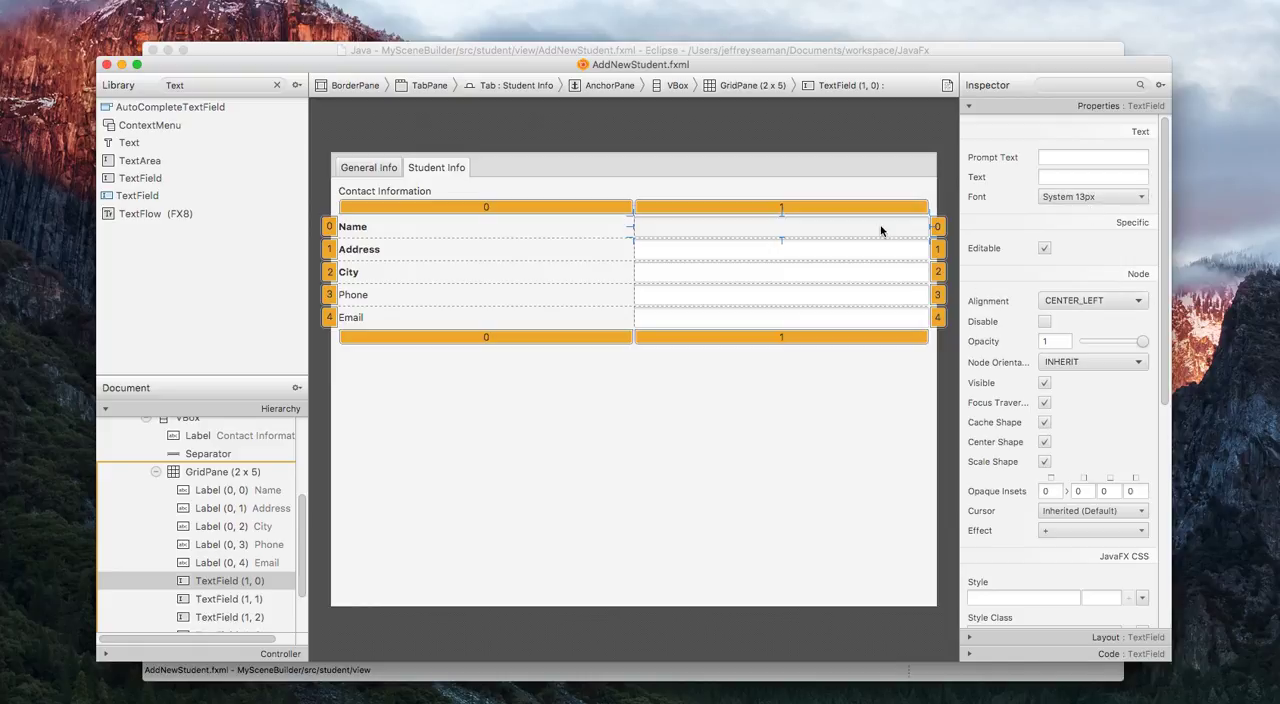
pyautogui.scroll(-1, 1163, 219)
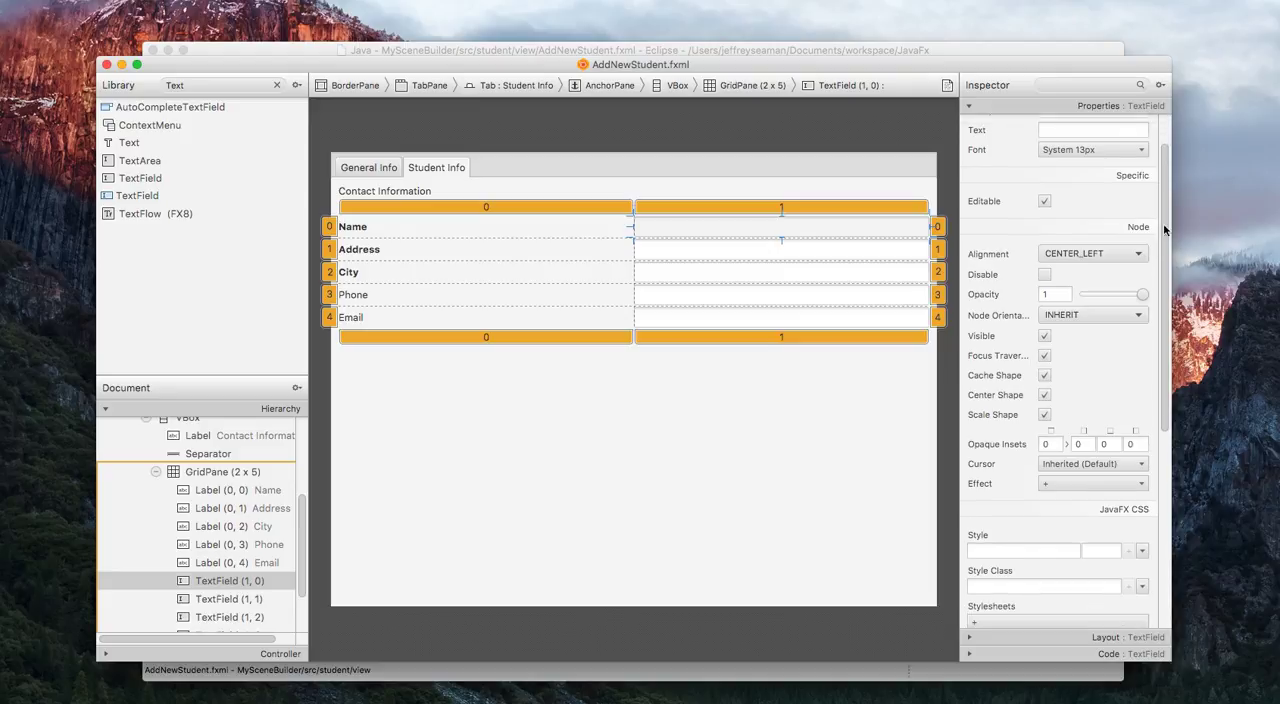
pyautogui.scroll(-5, 1163, 219)
pyautogui.click(1050, 376)
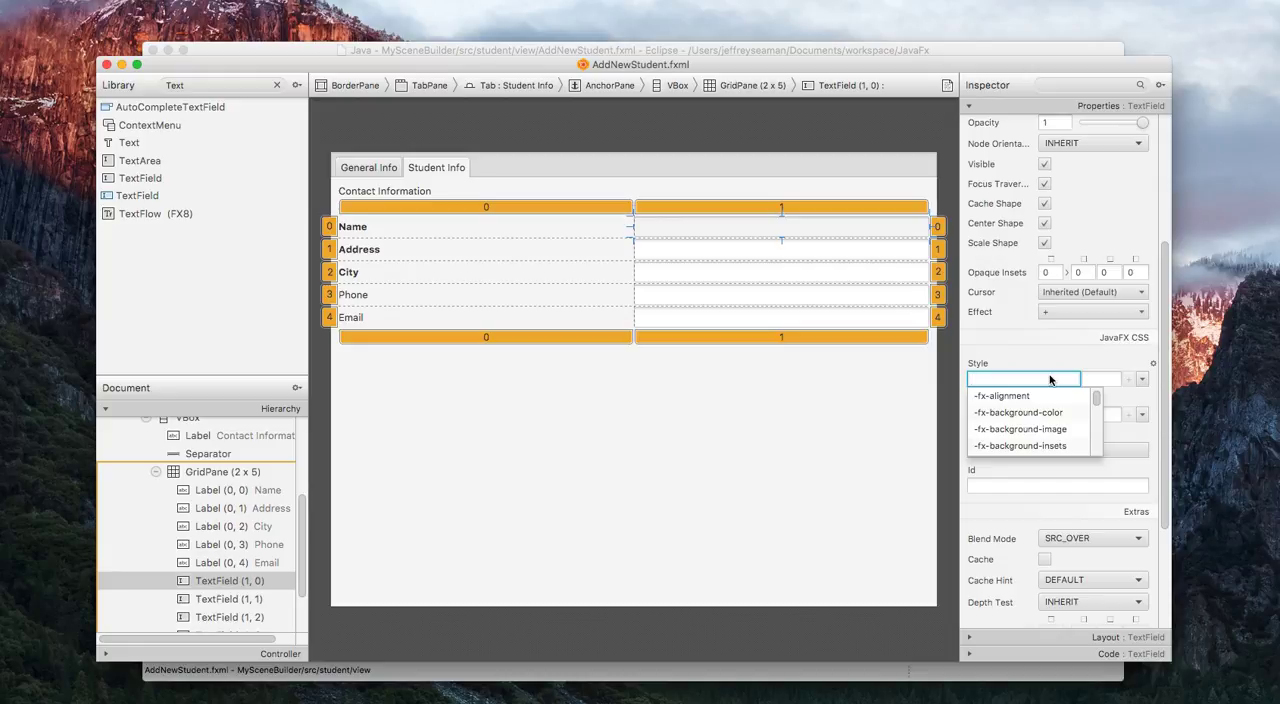
pyautogui.scroll(-3, 1098, 404)
pyautogui.scroll(-4, 1098, 404)
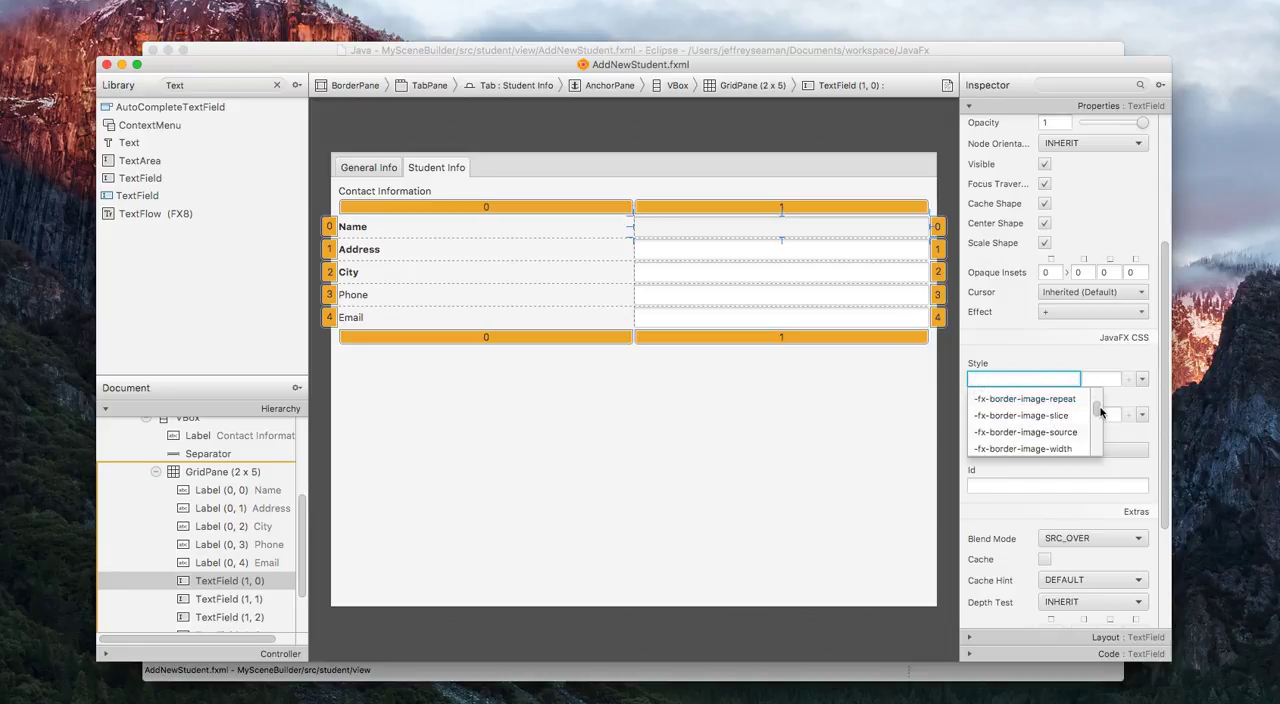
pyautogui.moveTo(1101, 411)
pyautogui.mouseDown()
pyautogui.moveTo(1105, 458)
pyautogui.moveTo(1106, 393)
pyautogui.mouseUp()
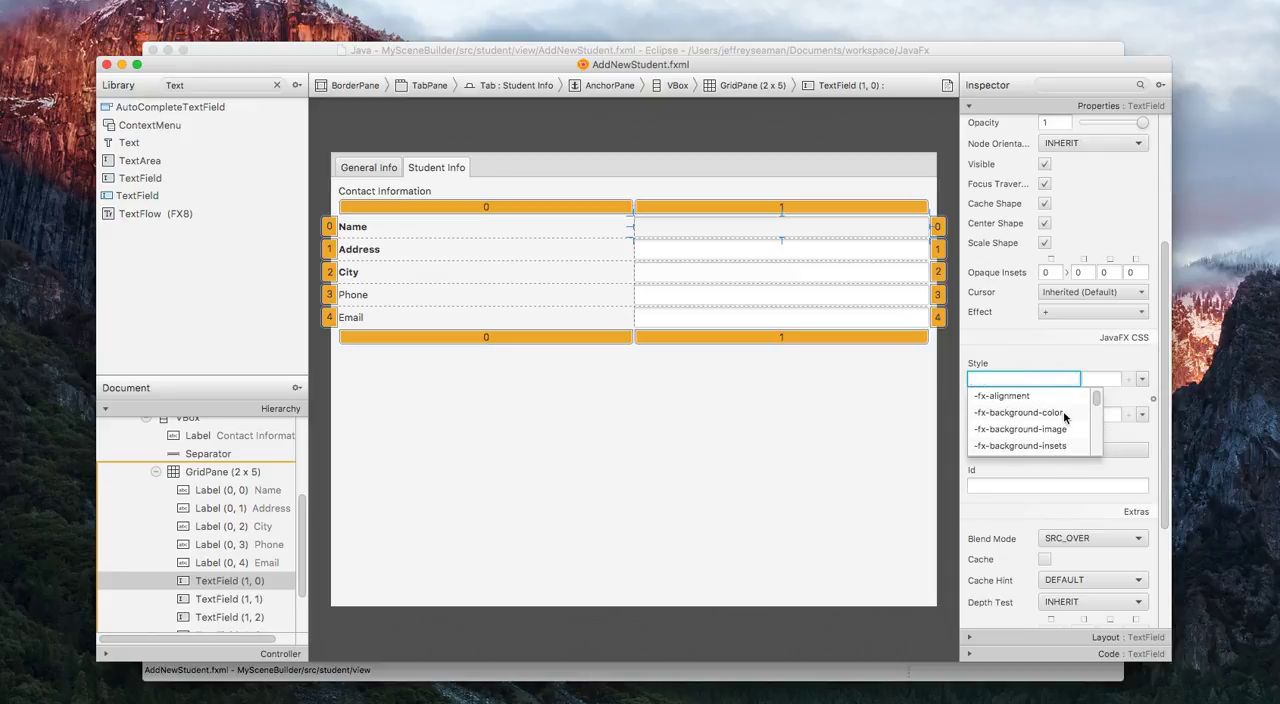
# Try -fx-background-color as the CSS style property of the Name row's TextField, and clear the entry.
pyautogui.click(1064, 412)
pyautogui.click(1068, 381)
pyautogui.click(1102, 380)
pyautogui.click(1058, 378)
pyautogui.doubleClick(1058, 378)
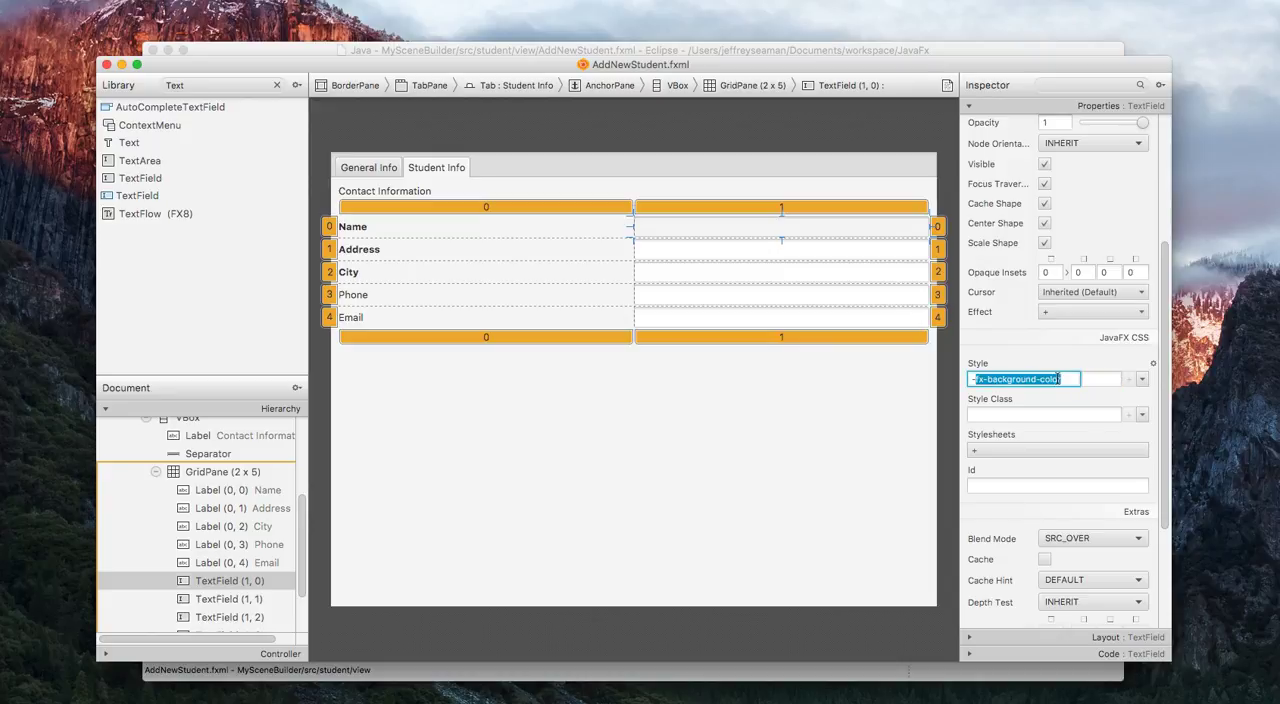
pyautogui.write('-')
pyautogui.press('BackSpace')
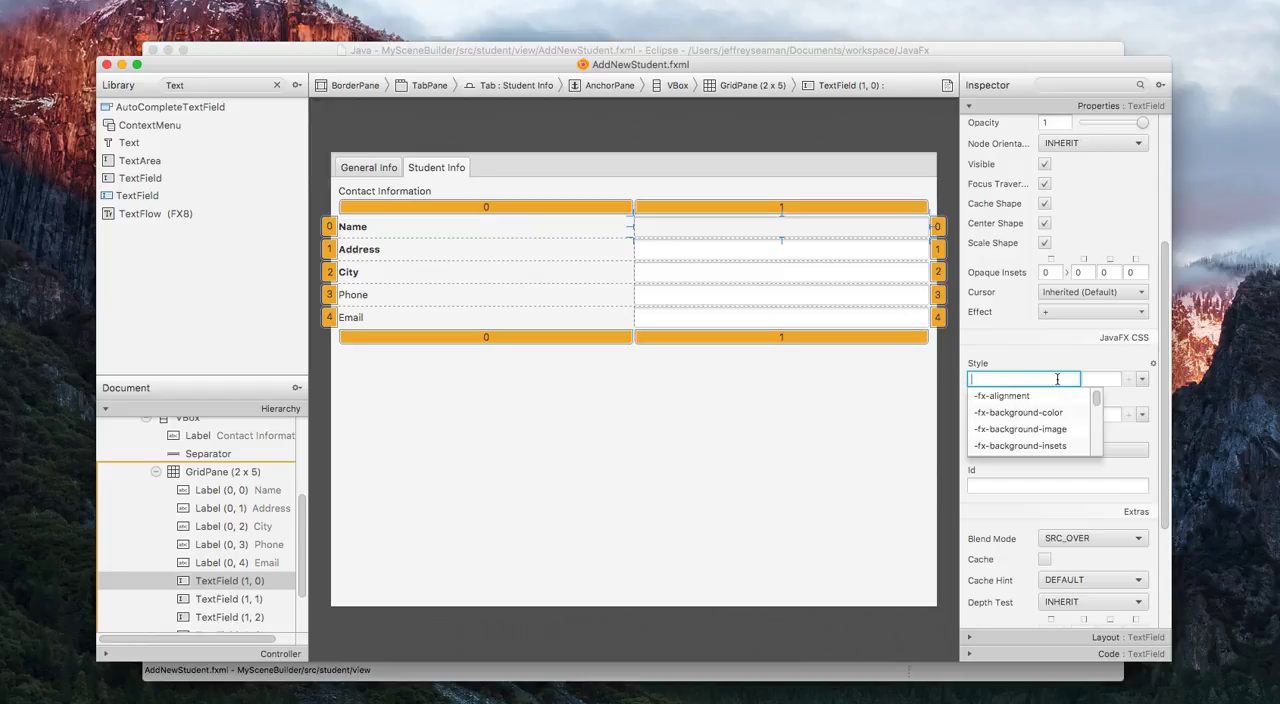
# Give the Name row's TextField the CSS style -fx-background-radius with a value of 10.
pyautogui.moveTo(1097, 401); pyautogui.dragTo(1098, 405)
pyautogui.click(1060, 405)
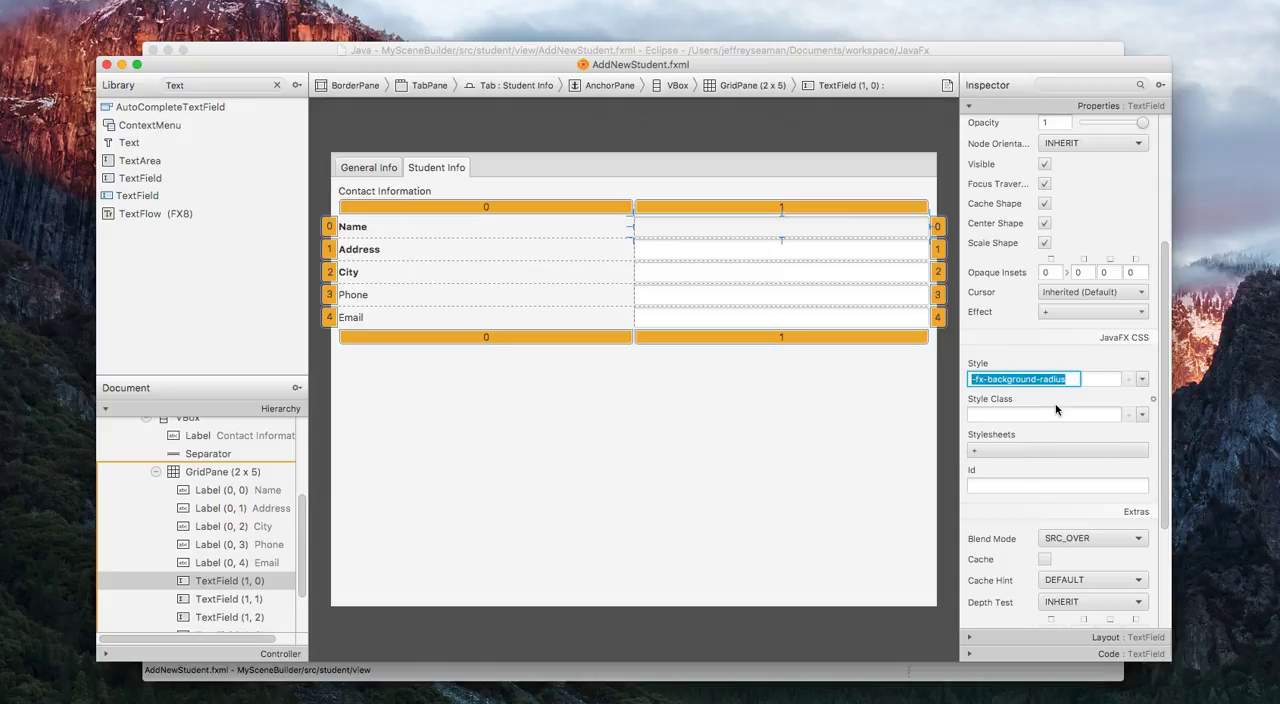
pyautogui.click(1119, 380)
pyautogui.write('10')
# Try to give the Address row's TextField the CSS style -fx-background-radius with a value of 10.
pyautogui.click(768, 253)
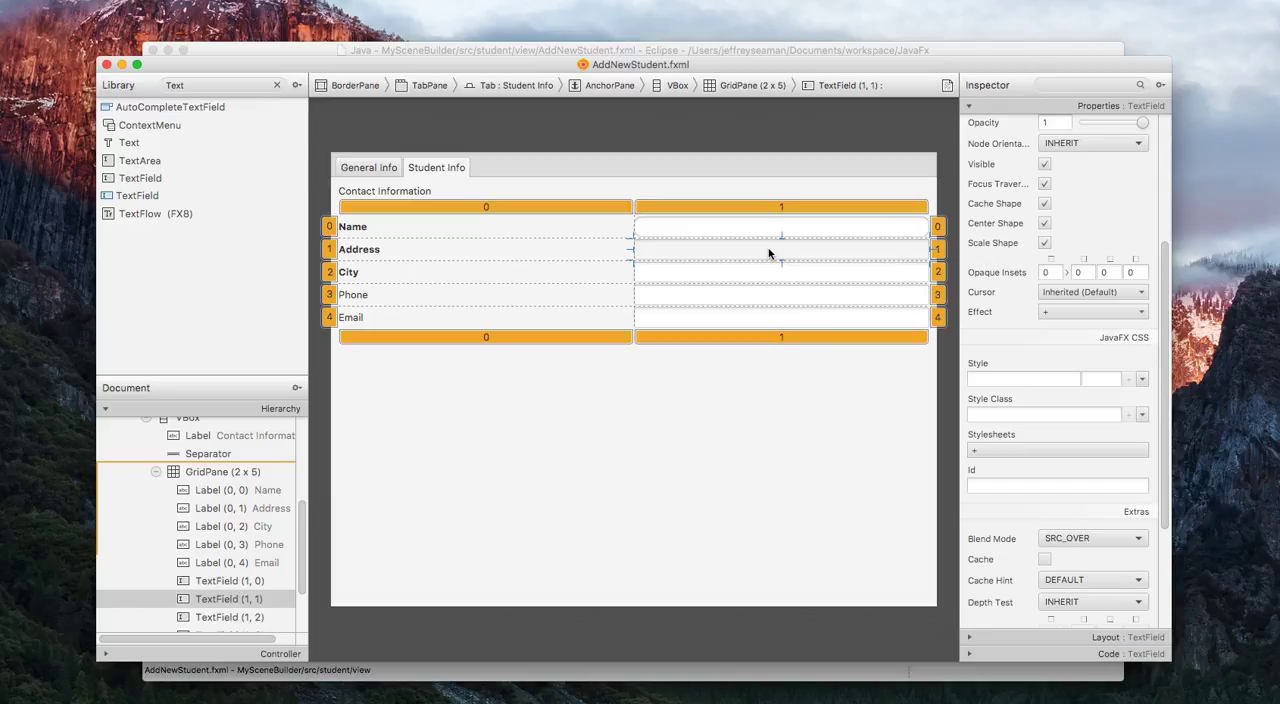
pyautogui.click(1066, 380)
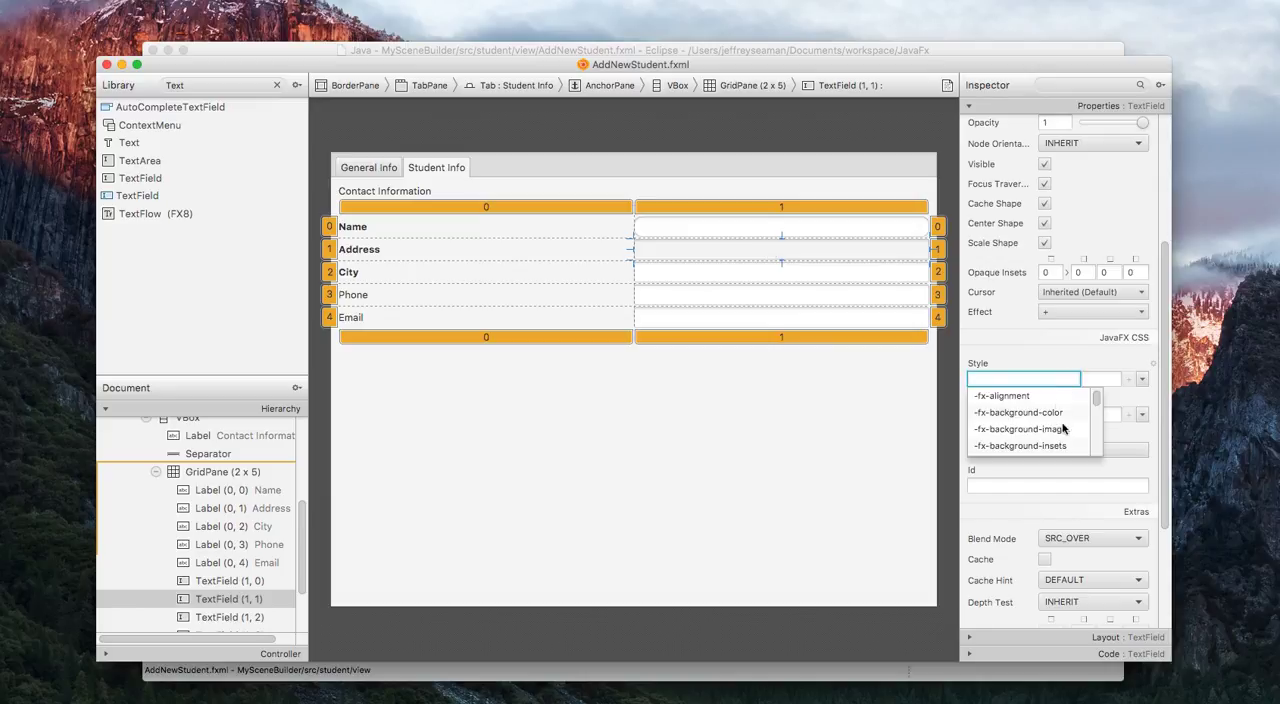
pyautogui.click(1070, 436)
pyautogui.click(1069, 382)
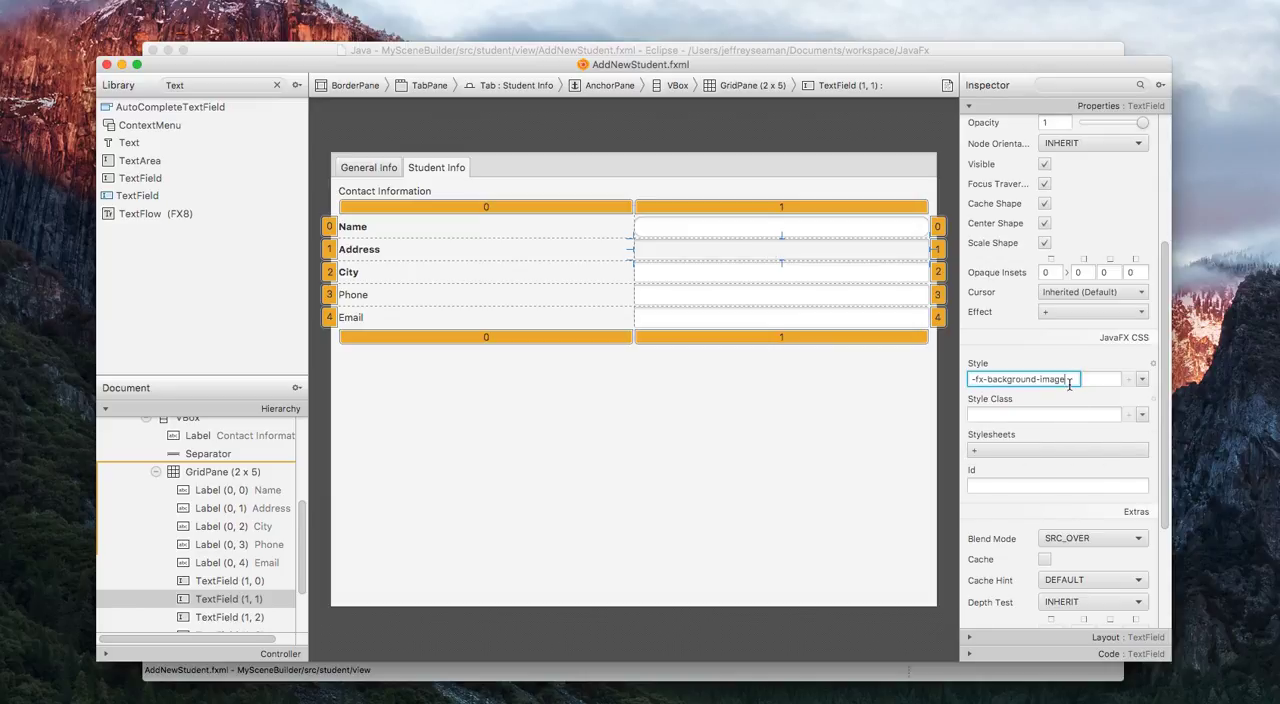
pyautogui.press('BackSpace')
pyautogui.press('BackSpace')
pyautogui.press('BackSpace')
pyautogui.press('BackSpace')
pyautogui.press('BackSpace')
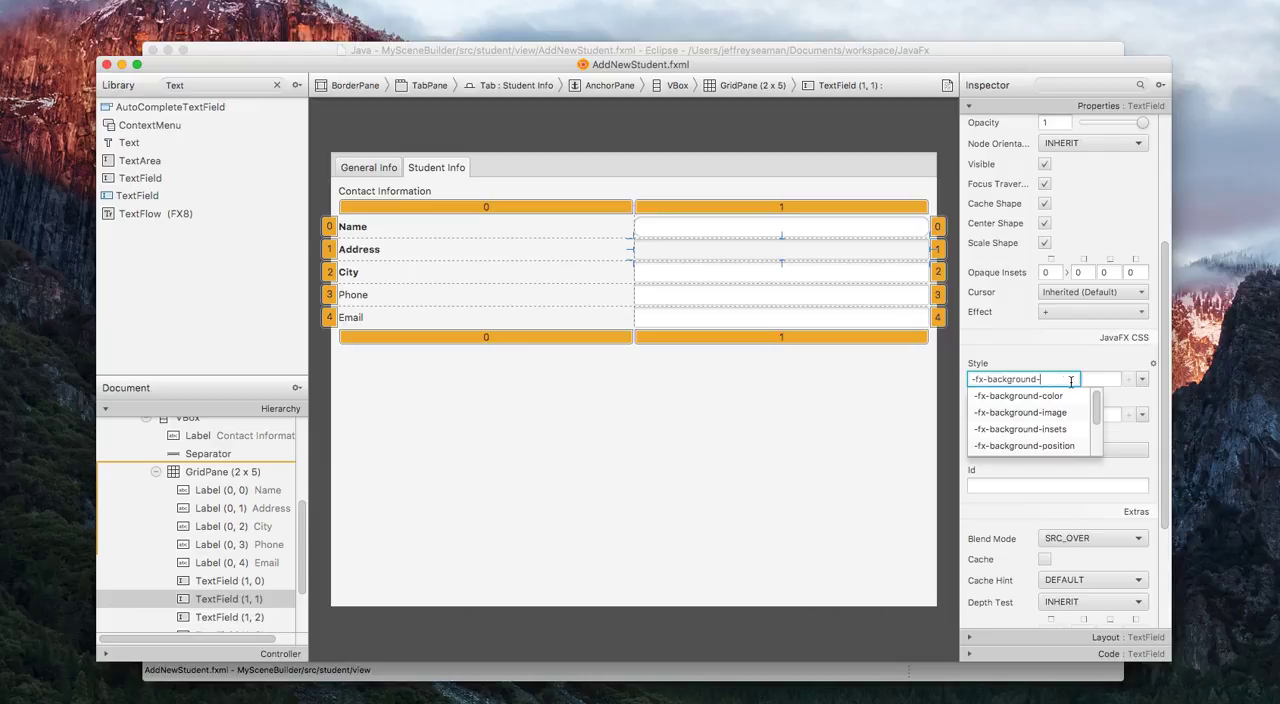
pyautogui.write('ra')
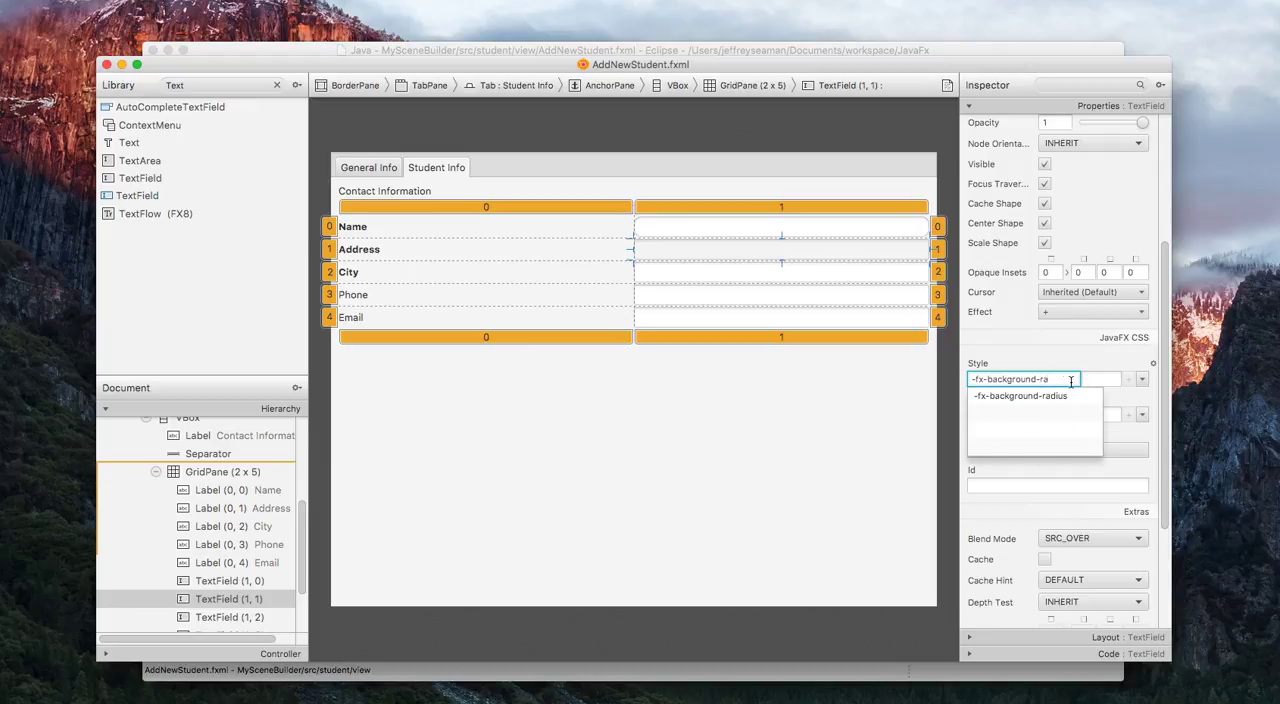
pyautogui.press('Down')
pyautogui.press('Return')
pyautogui.press('Tab')
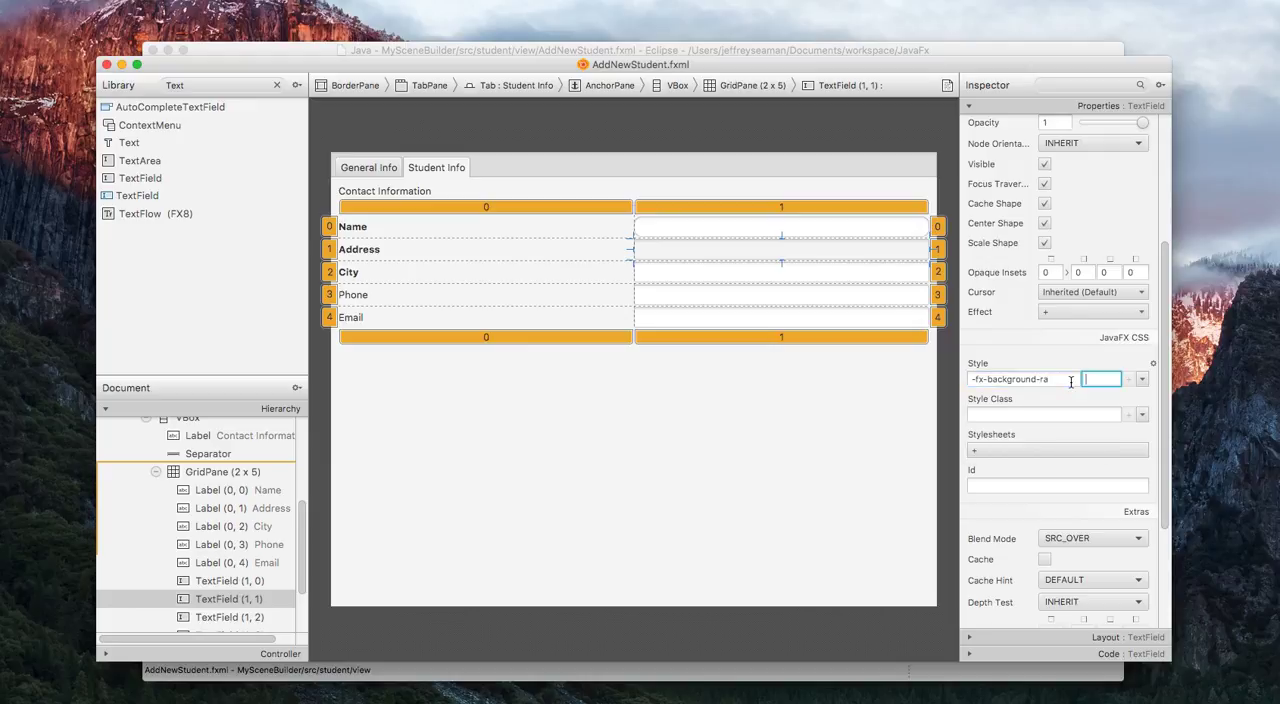
pyautogui.write('10')
# Give the City row's TextField the CSS style -fx-background-radius with a value of 10.
pyautogui.click(870, 278)
pyautogui.click(992, 377)
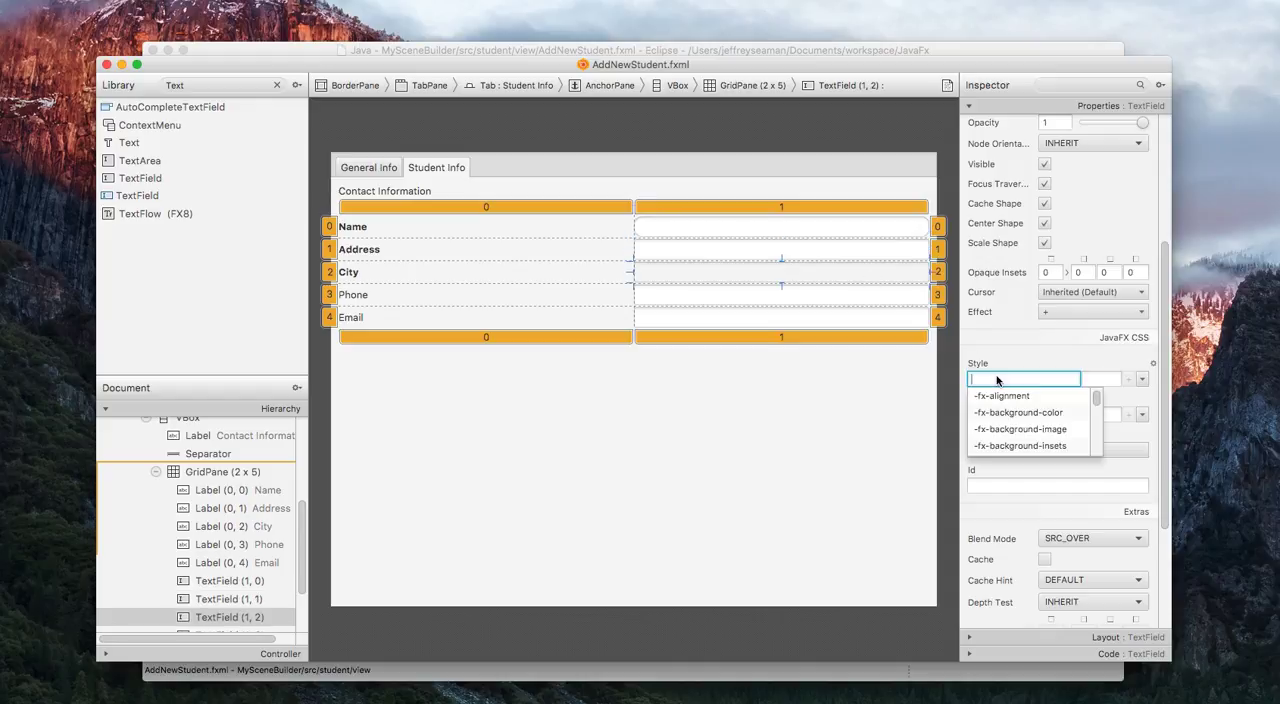
pyautogui.press('Down')
pyautogui.press('Down')
pyautogui.press('Down')
pyautogui.press('Down')
pyautogui.press('Down')
pyautogui.press('Down')
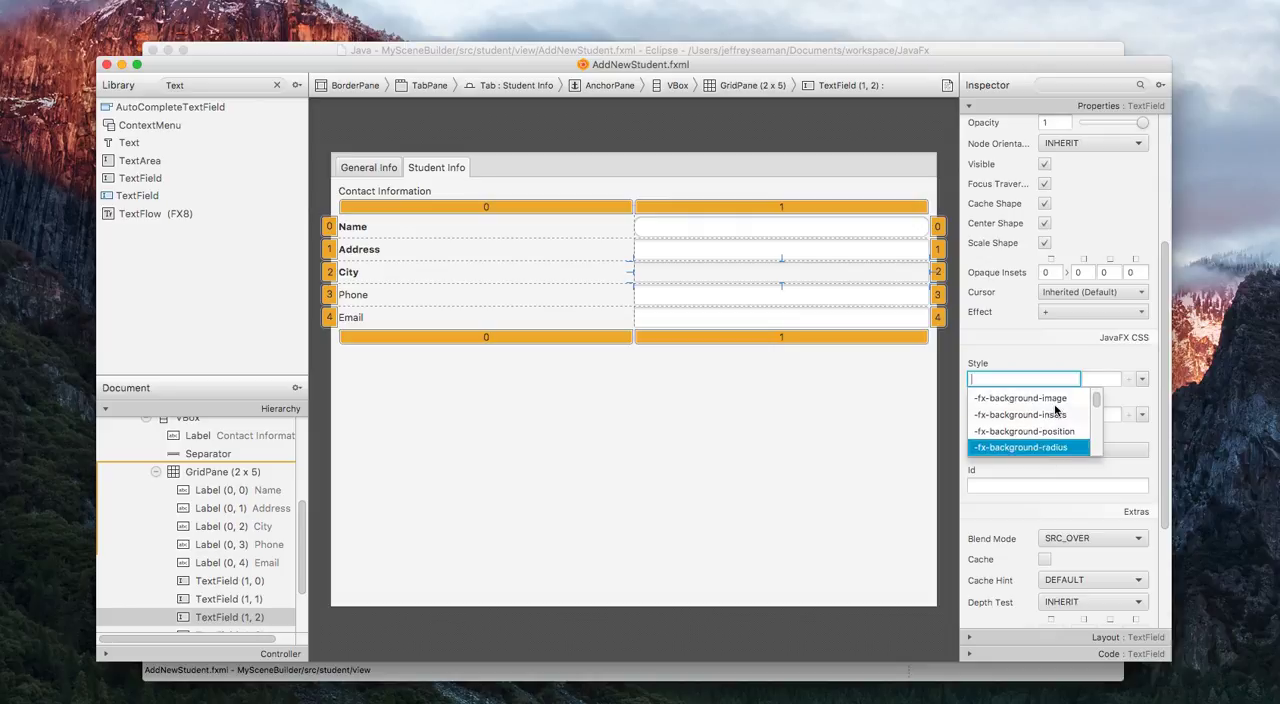
pyautogui.press('Return')
pyautogui.press('Tab')
pyautogui.write('10')
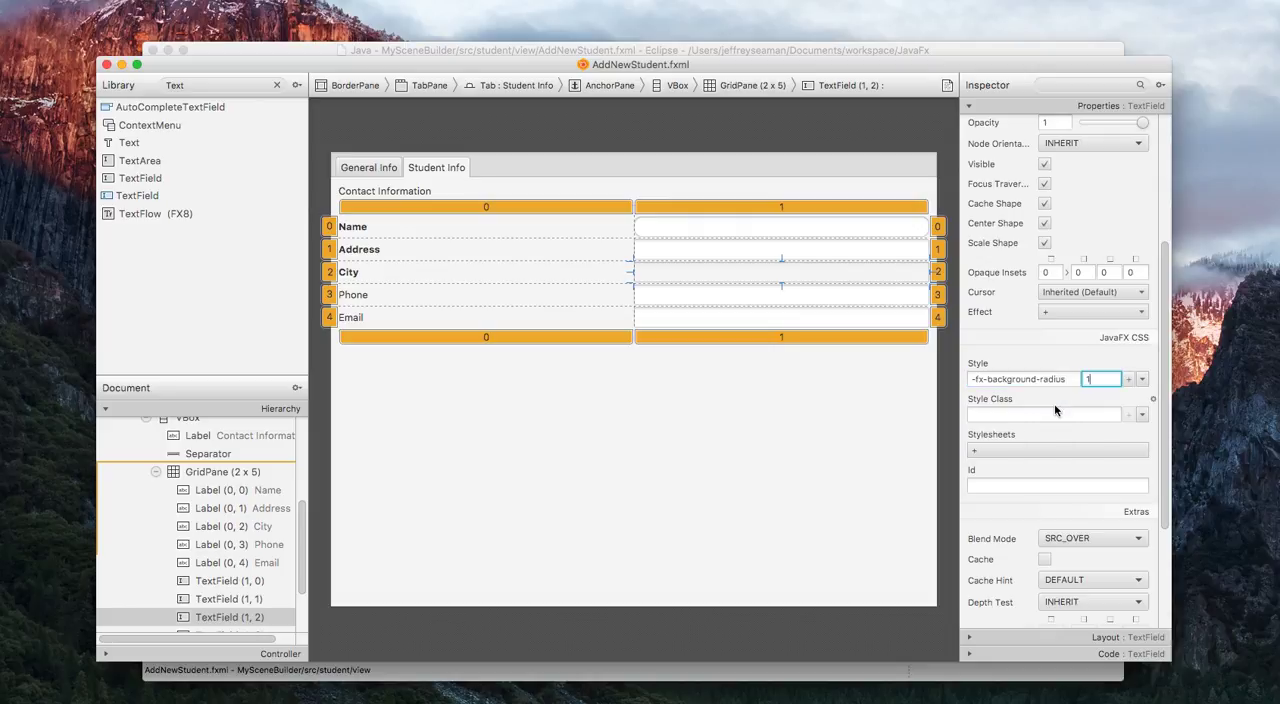
# Give the Phone row's TextField the CSS style -fx-background-radius with a value of 10.
pyautogui.click(848, 302)
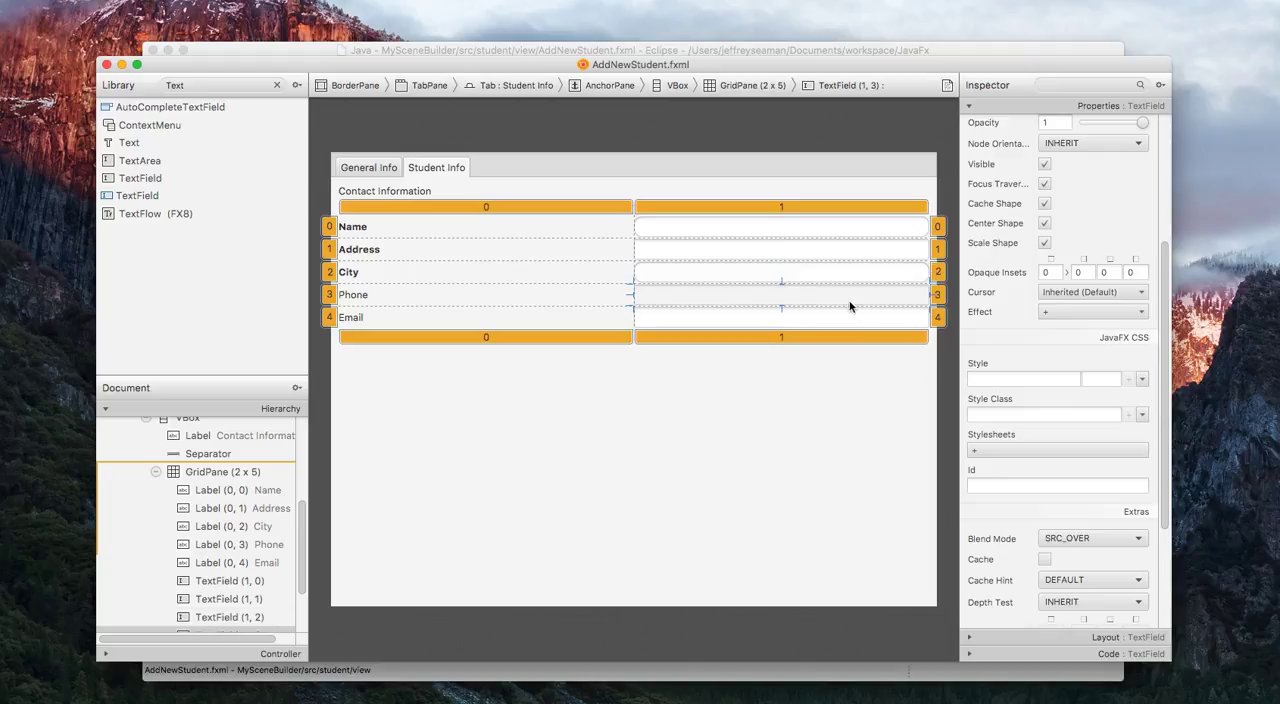
pyautogui.click(996, 380)
pyautogui.press('Down')
pyautogui.press('Down')
pyautogui.press('Down')
pyautogui.press('Down')
pyautogui.press('Down')
pyautogui.press('Down')
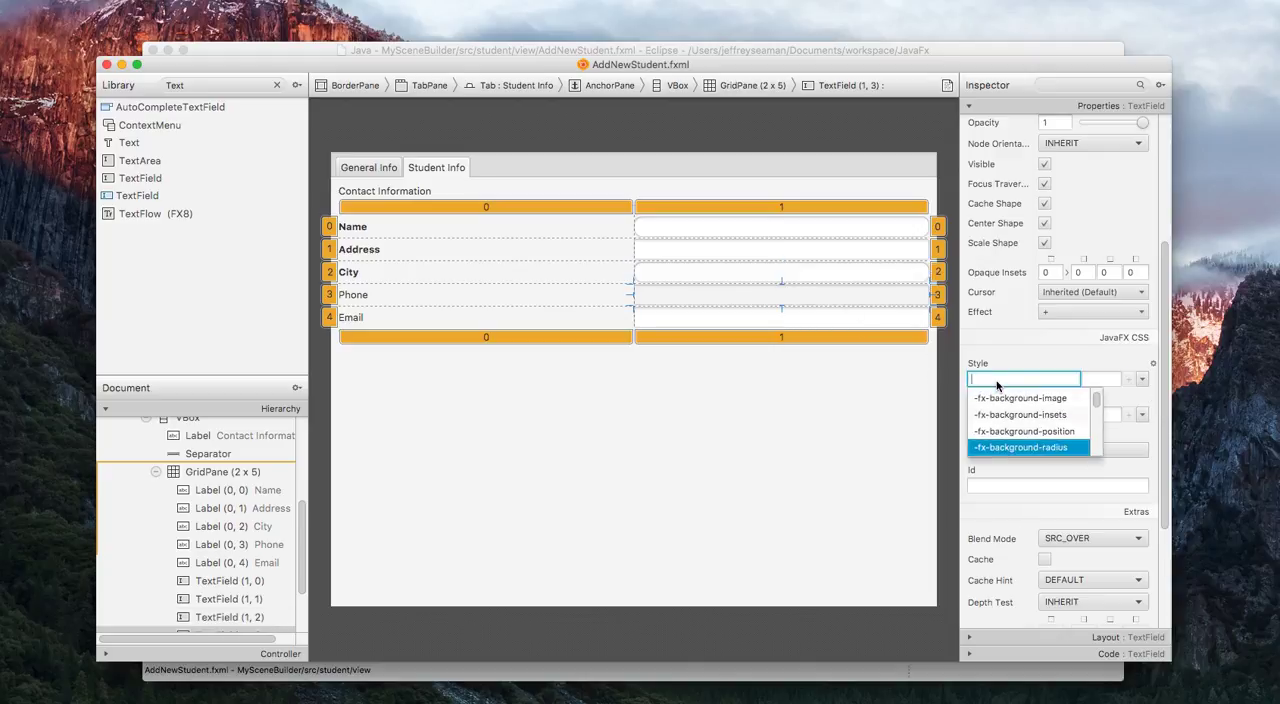
pyautogui.press('Return')
pyautogui.press('Tab')
pyautogui.write('10')
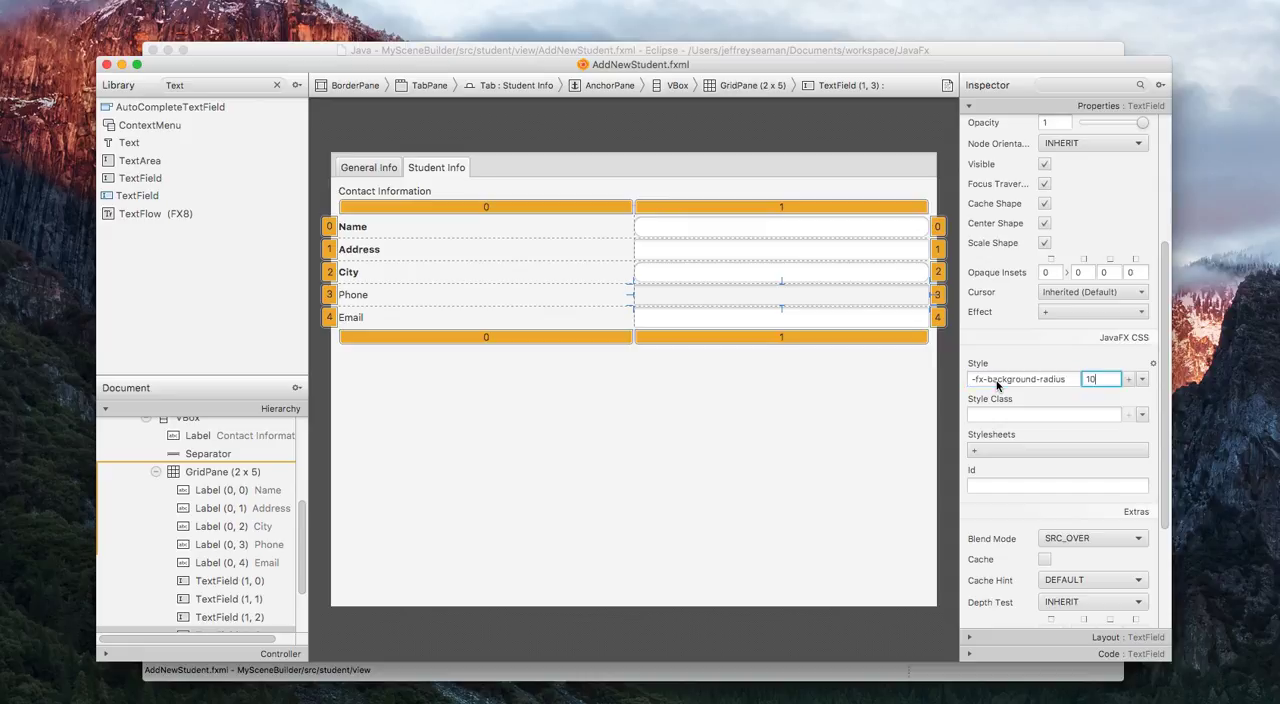
# Give the Email row's TextField the same -fx-background-radius CSS style as the Phone row's TextField.
pyautogui.click(883, 326)
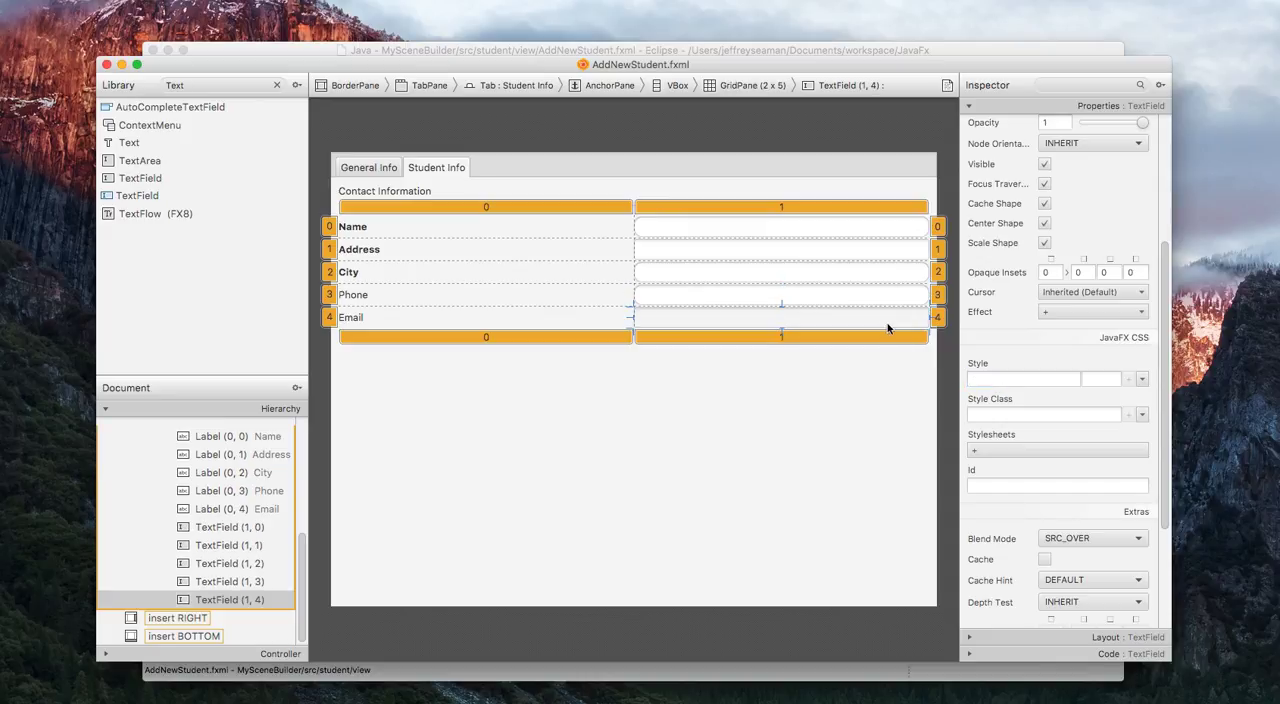
pyautogui.click(1001, 381)
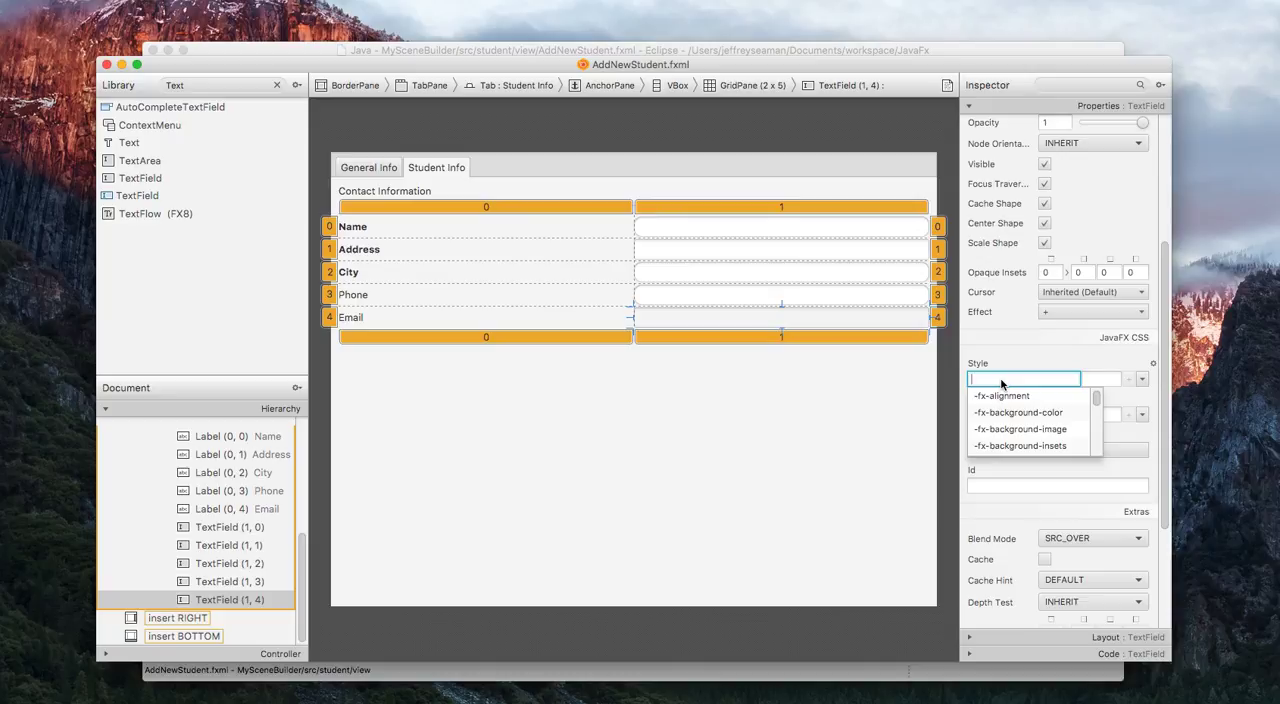
pyautogui.press('Down')
pyautogui.press('Down')
pyautogui.press('Down')
pyautogui.press('Down')
pyautogui.press('Down')
pyautogui.press('Down')
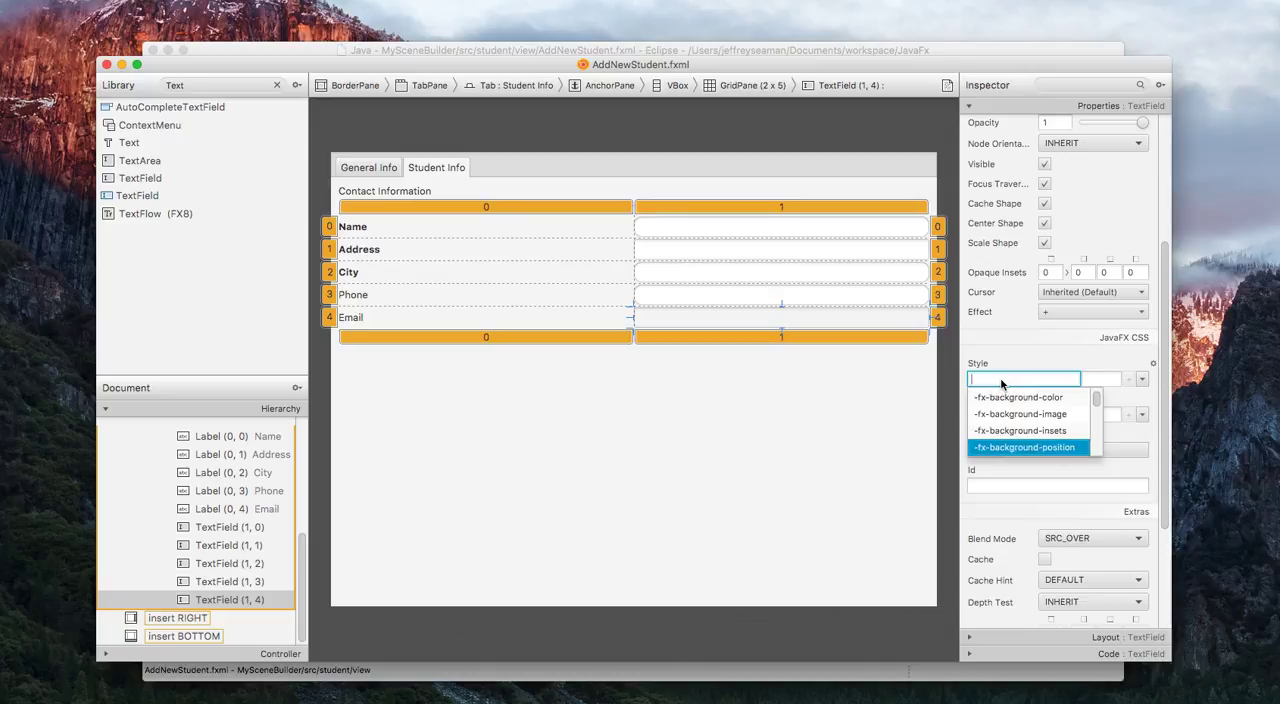
pyautogui.press('Return')
pyautogui.press('Tab')
pyautogui.write('1')
# Deselect the Email row's TextField and save the AddNewStudent.fxml file.
pyautogui.click(848, 418)
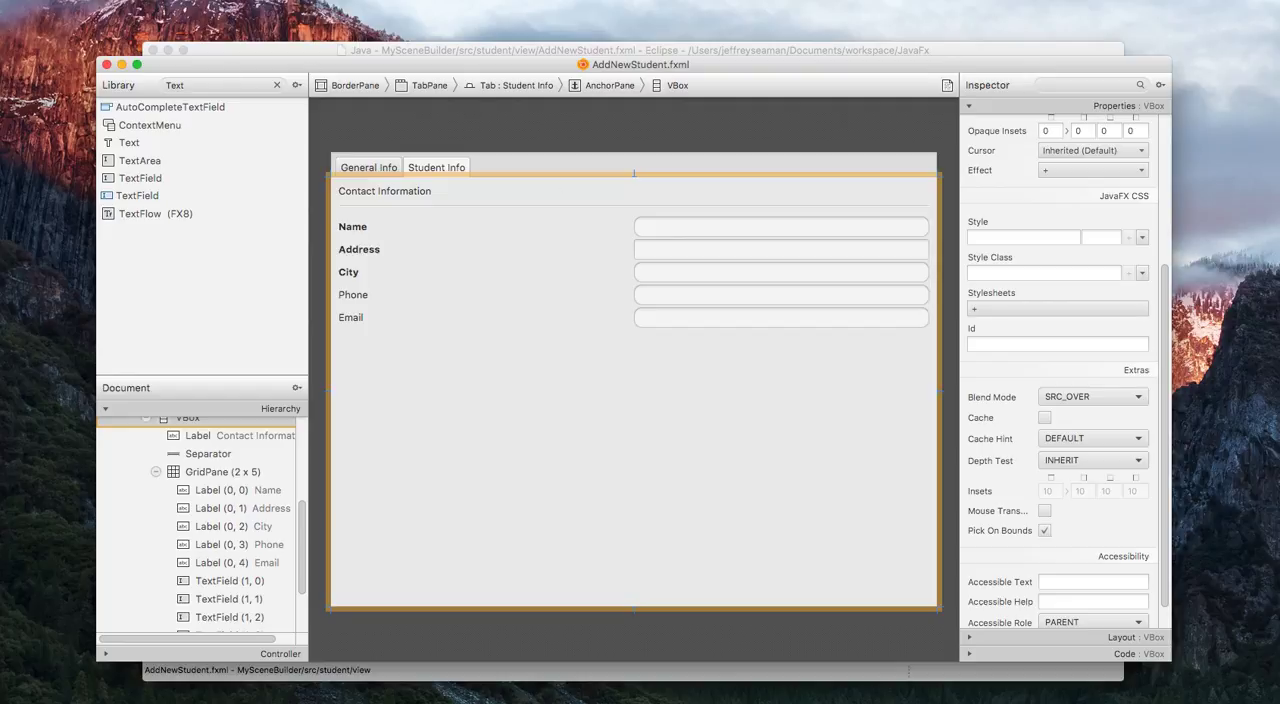
pyautogui.click(112, 0)
pyautogui.click(113, 3)
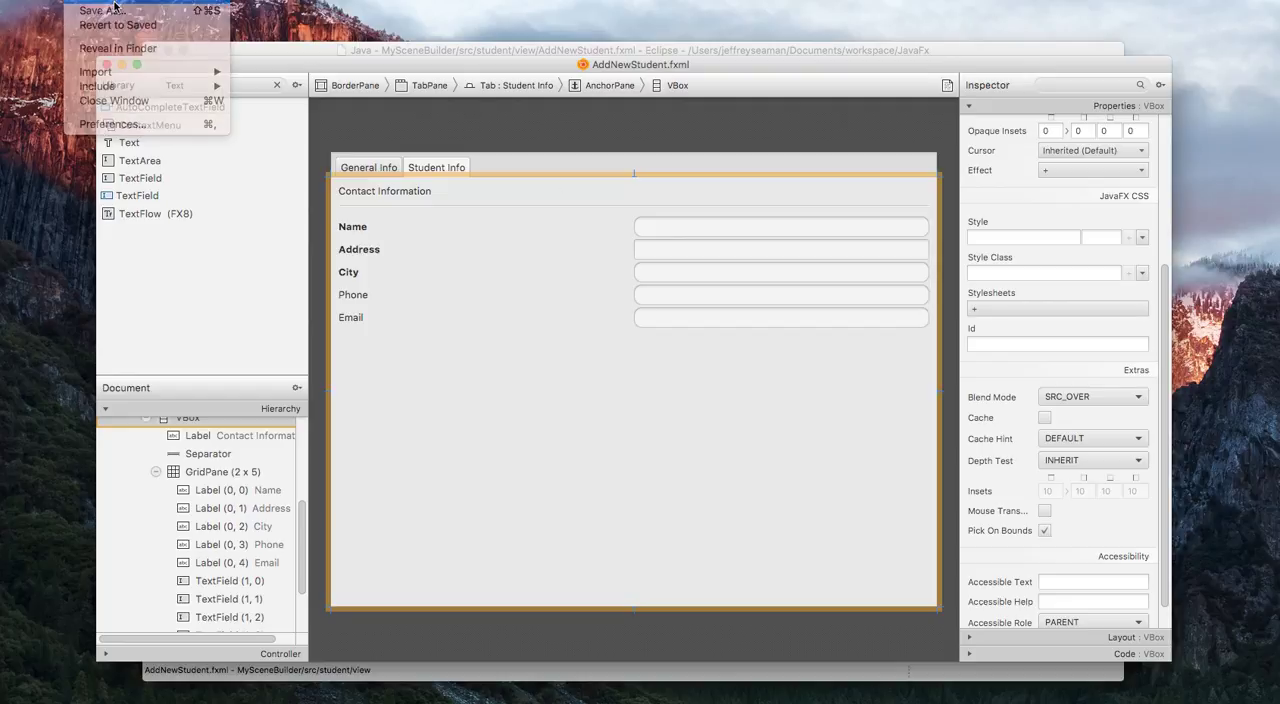
# Compare the CSS style entries of the Address row's and Name row's TextFields.
pyautogui.click(755, 257)
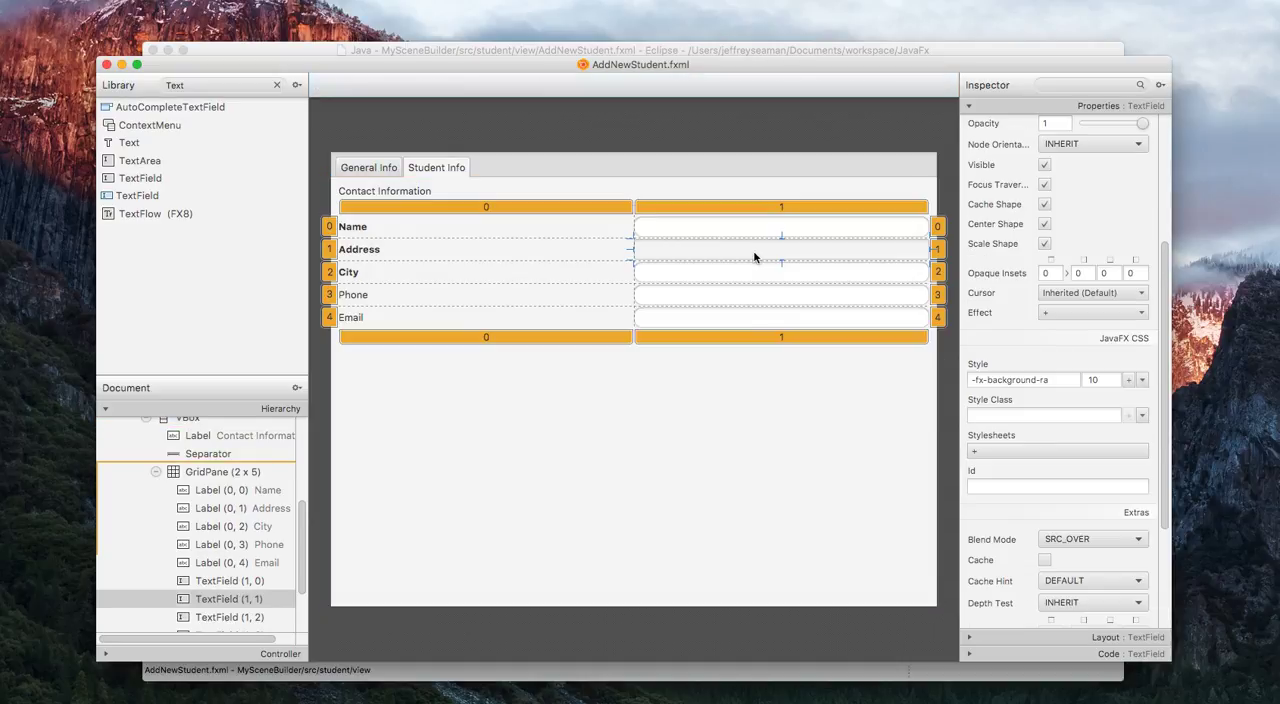
pyautogui.click(766, 229)
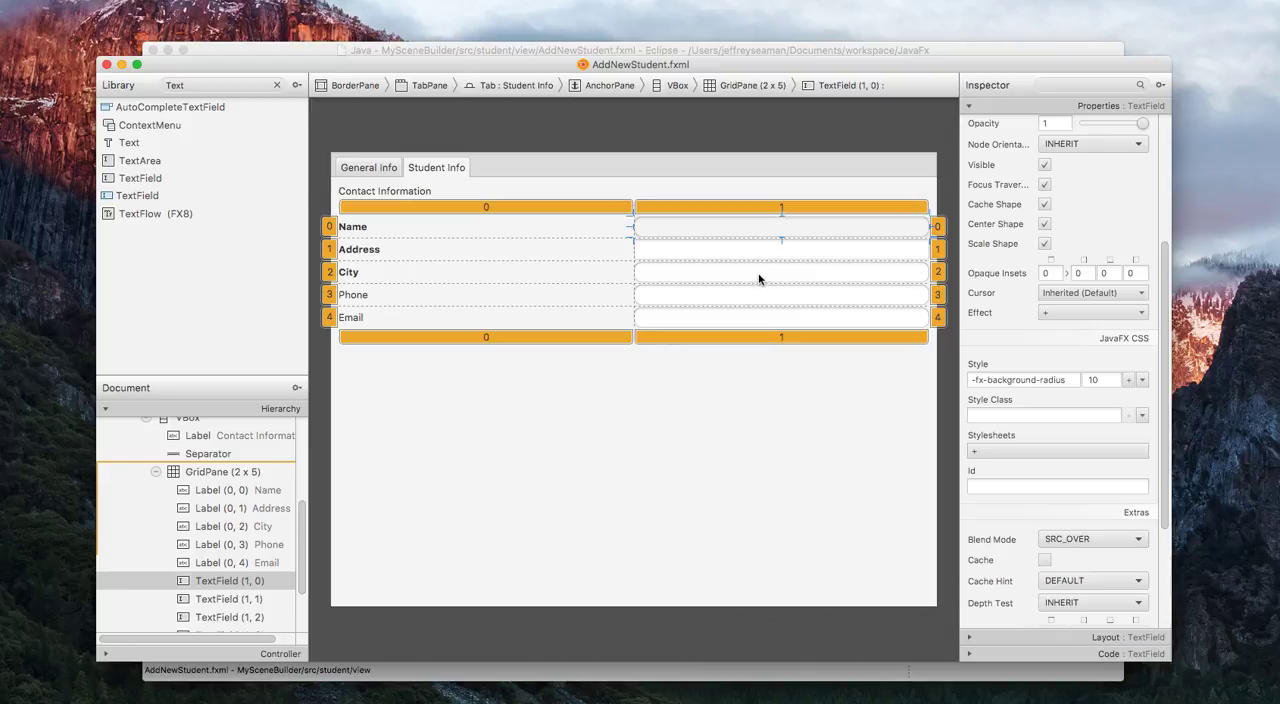
pyautogui.click(758, 405)
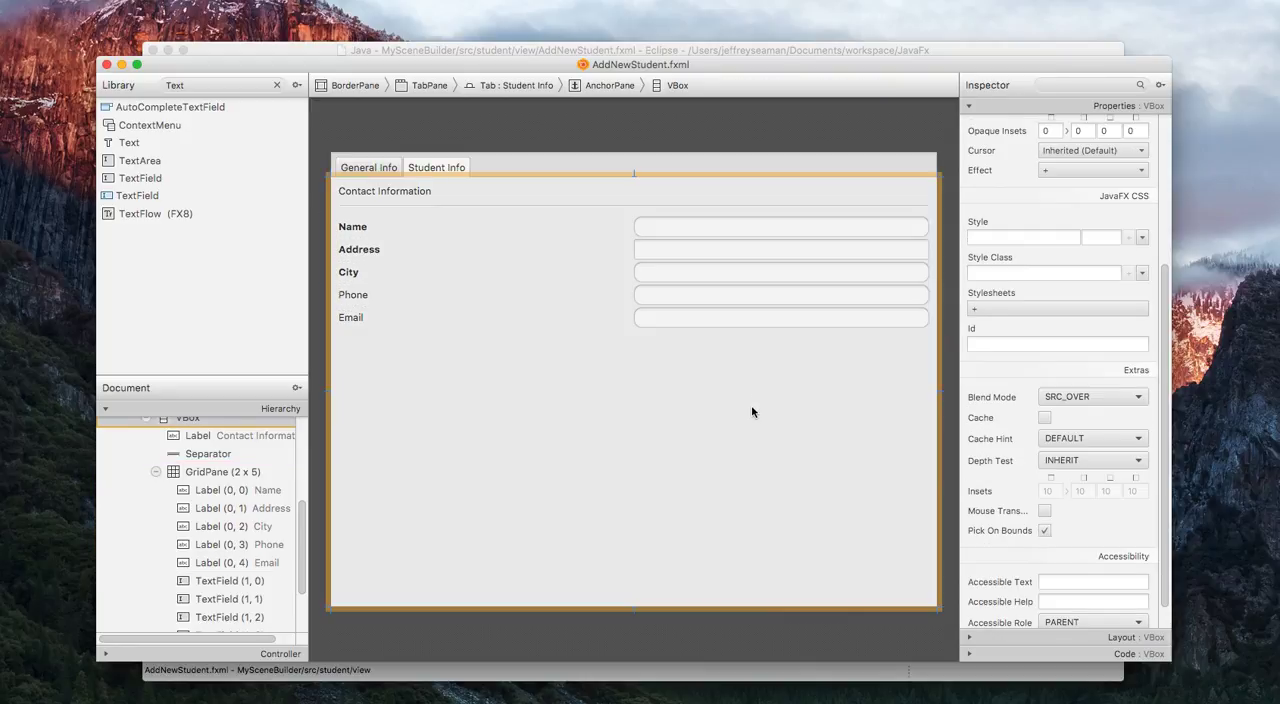
# Delete the Address row's TextField and place a new TextField in GridPane column 1, row 1.
pyautogui.click(825, 257)
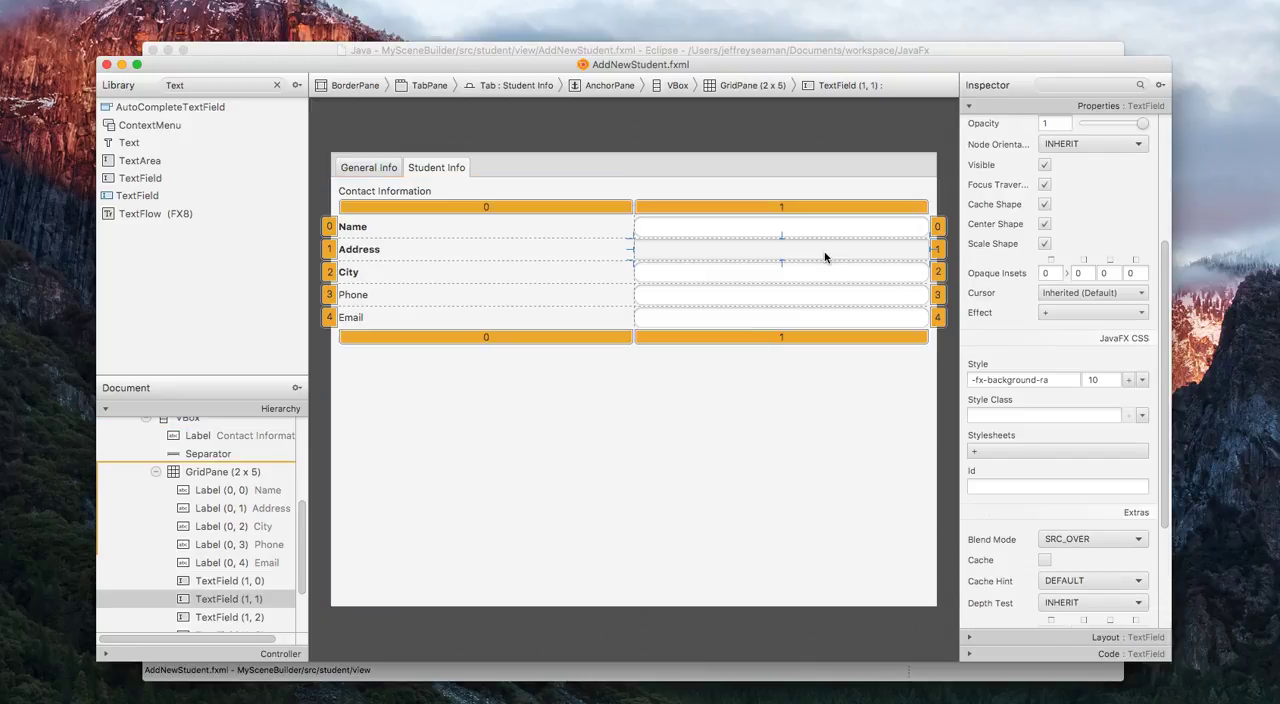
pyautogui.press('Delete')
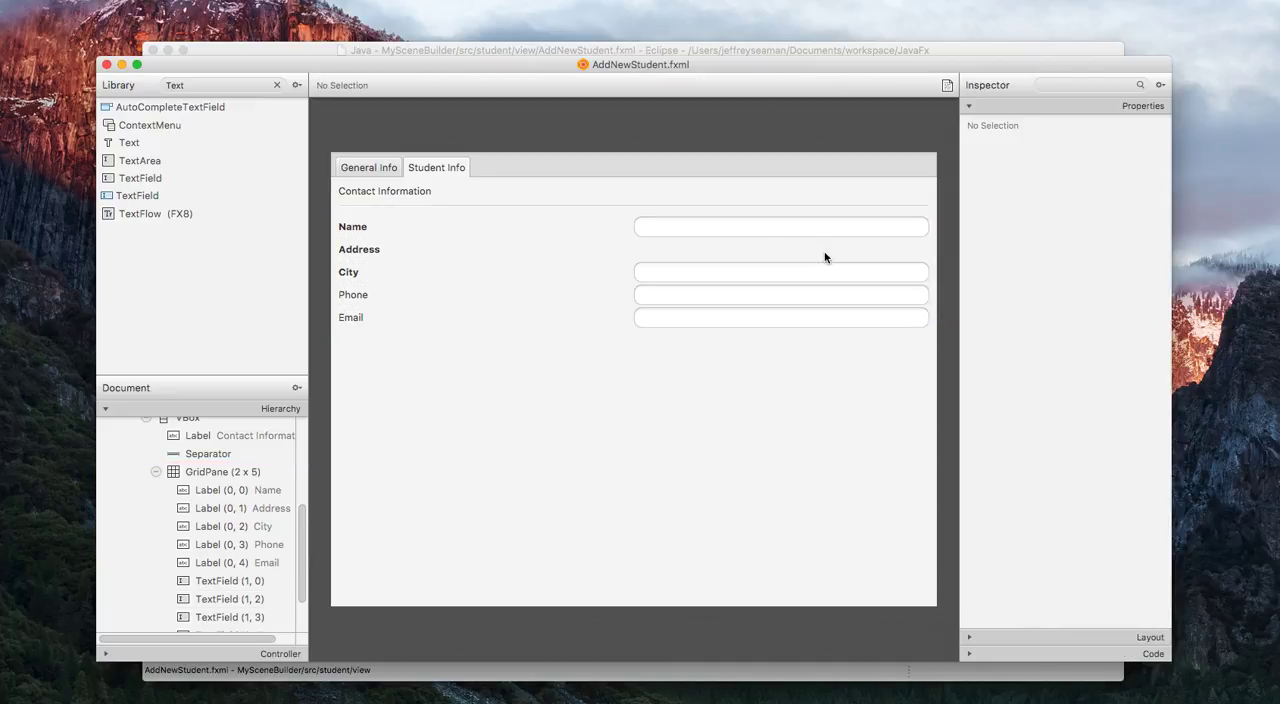
pyautogui.click(145, 180)
pyautogui.moveTo(145, 181); pyautogui.dragTo(684, 250)
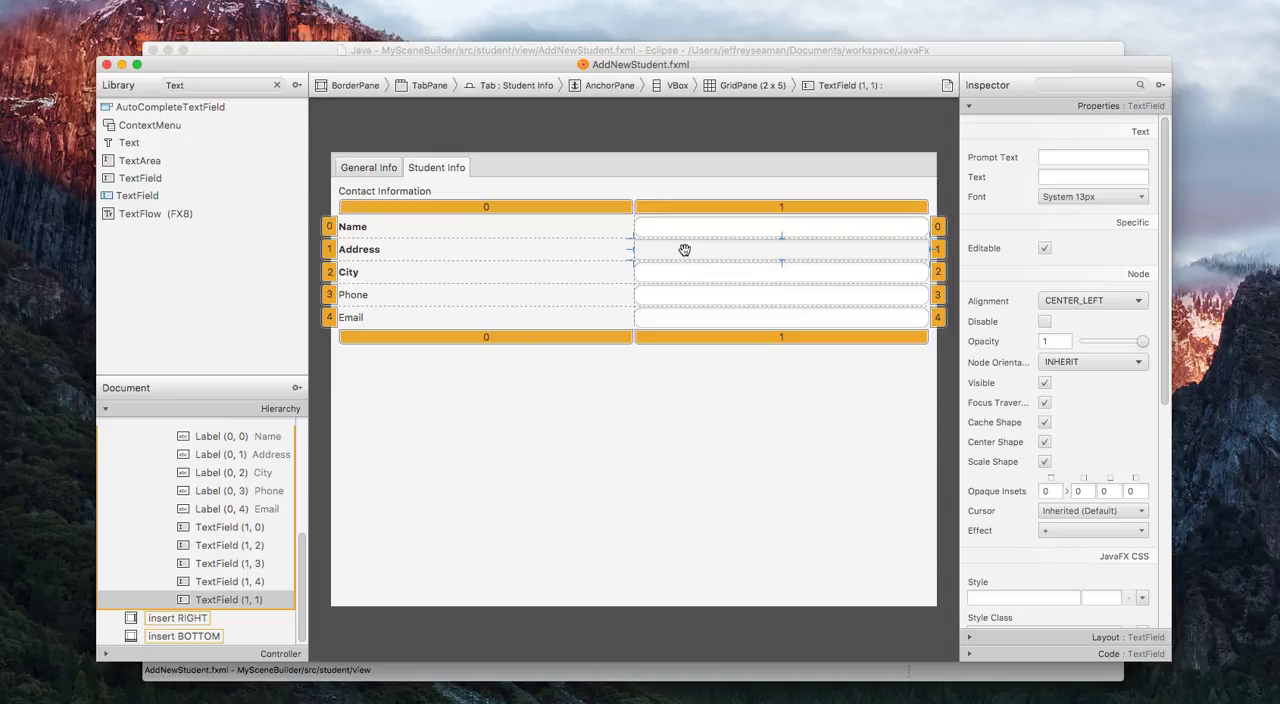
pyautogui.click(707, 446)
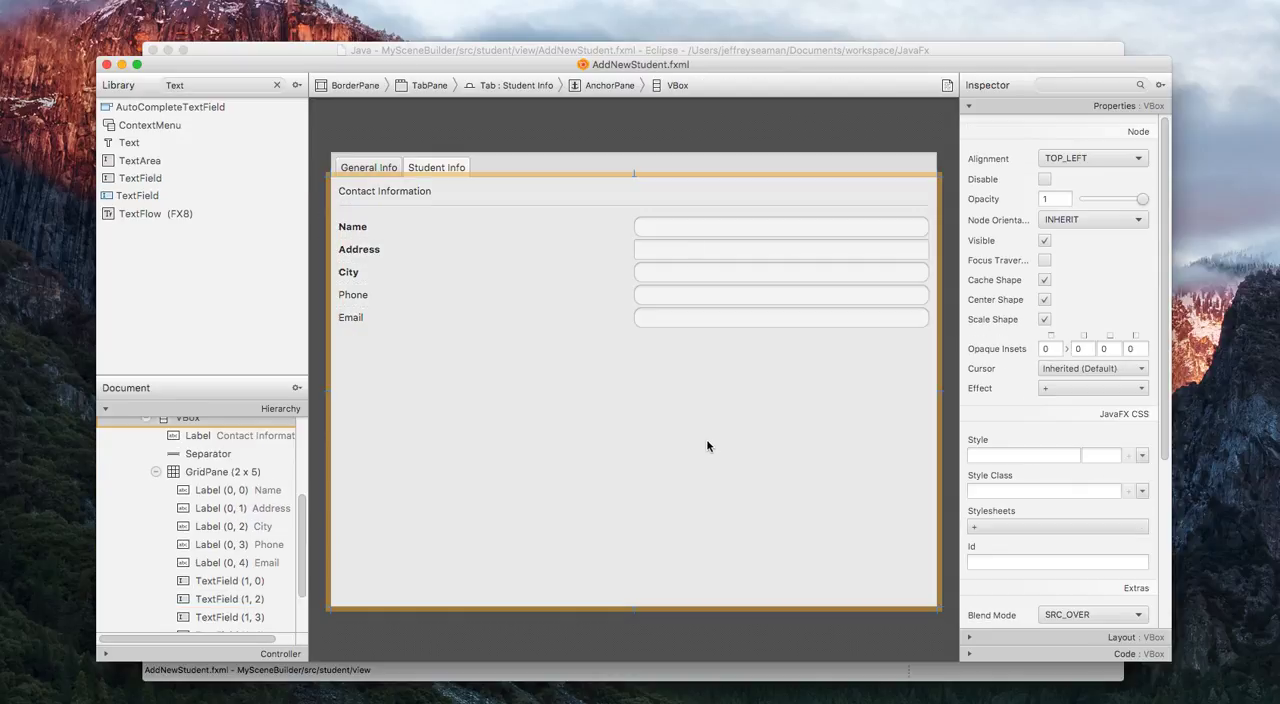
pyautogui.click(684, 250)
pyautogui.click(109, 197)
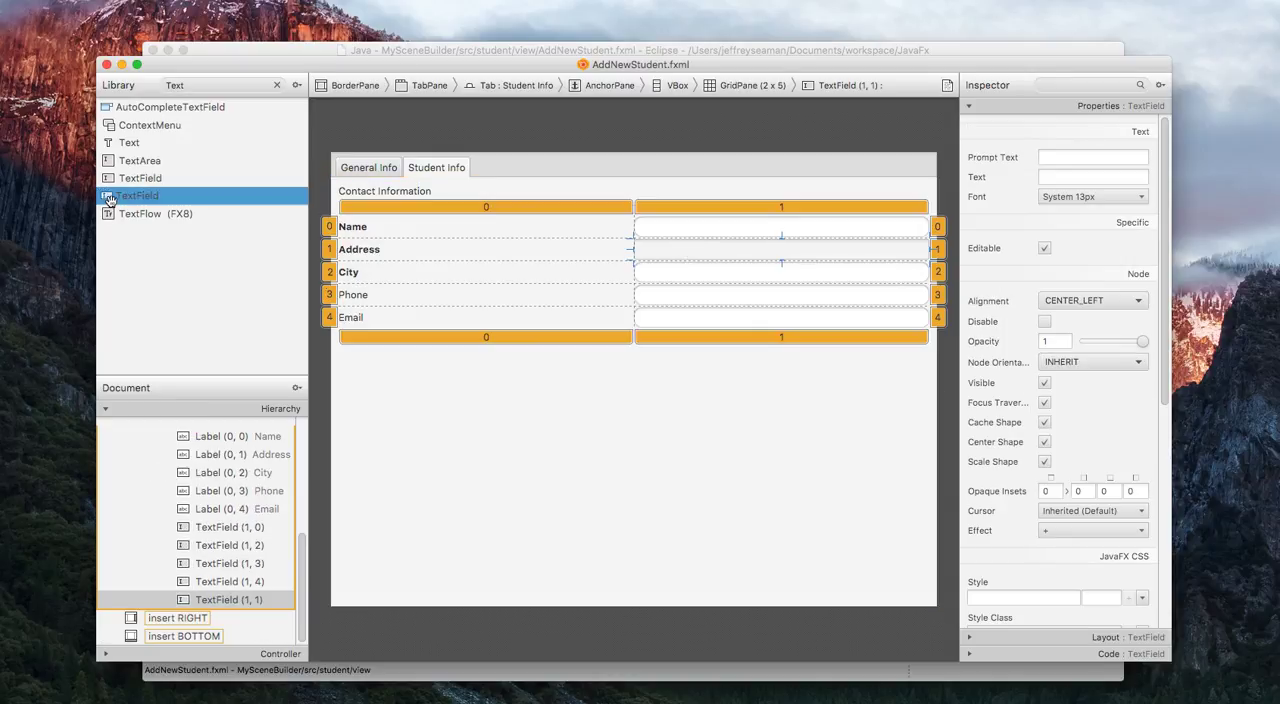
# Delete the Name row's TextField and place a new unstyled TextField in GridPane column 1, row 0.
pyautogui.click(729, 226)
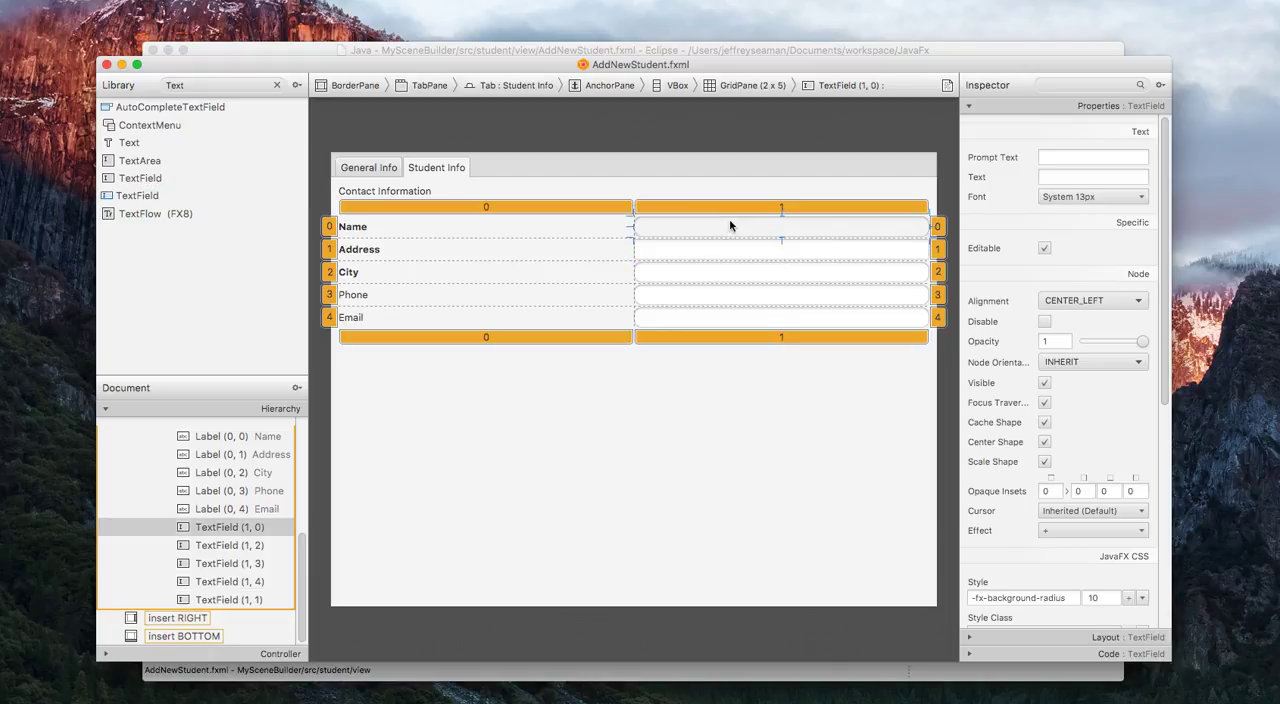
pyautogui.press('Delete')
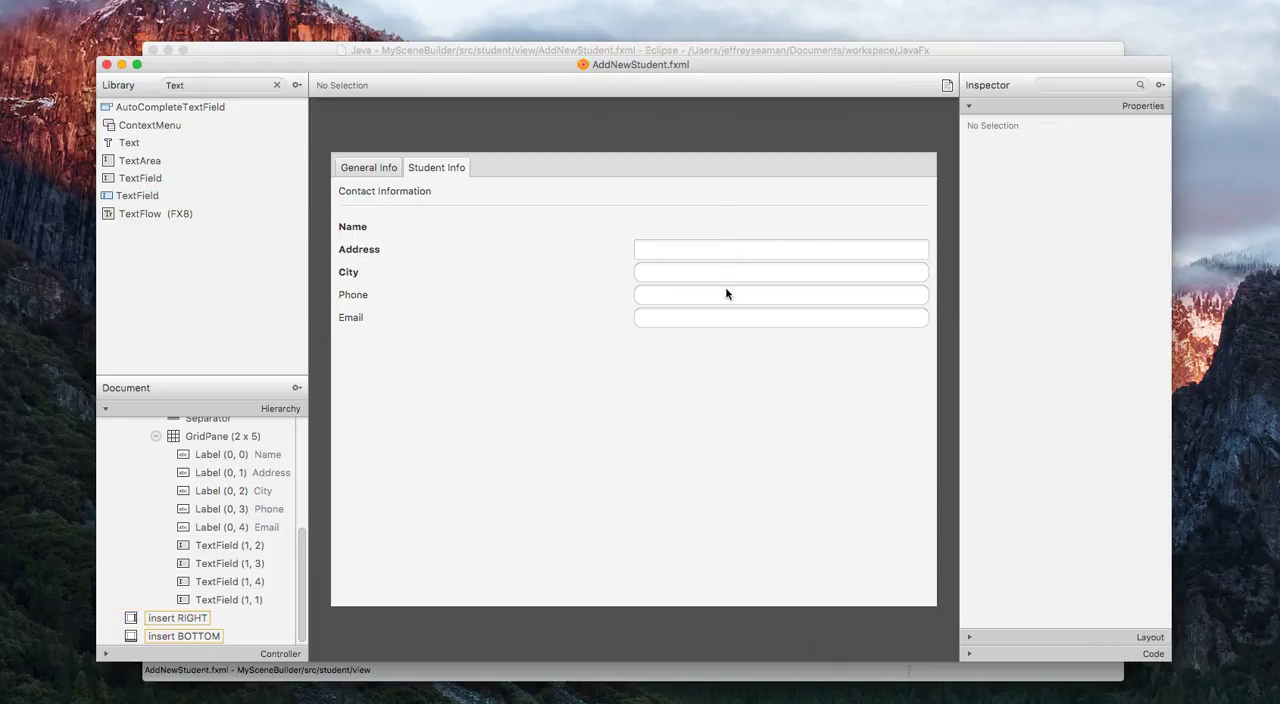
pyautogui.click(704, 397)
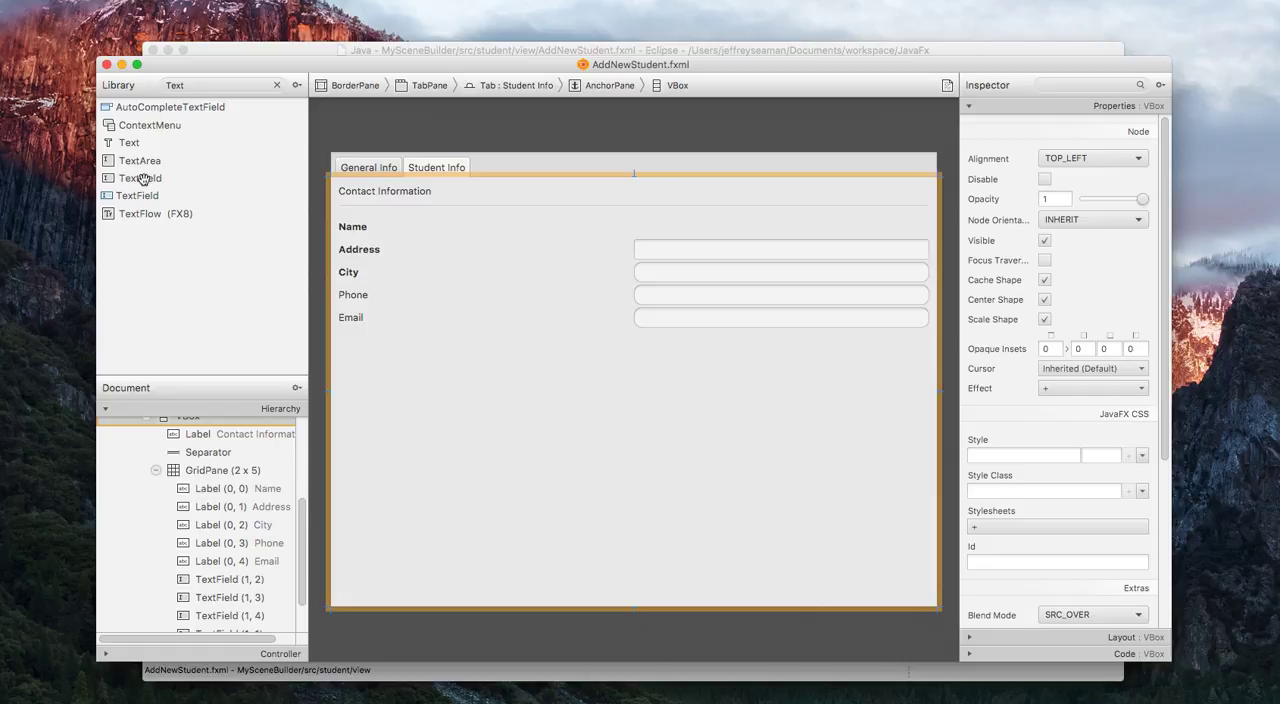
pyautogui.click(143, 178)
pyautogui.moveTo(143, 178); pyautogui.dragTo(718, 230)
pyautogui.click(724, 434)
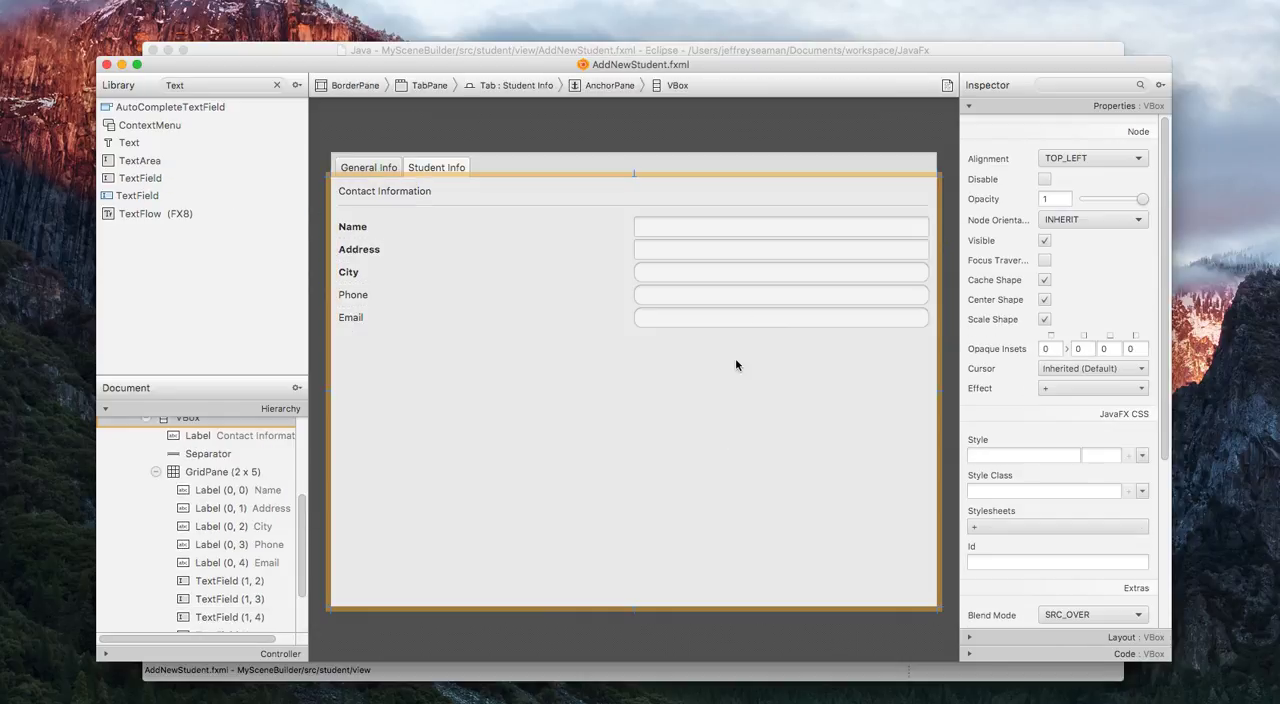
# Delete the TextFields beside the City, Phone and Email labels.
pyautogui.click(745, 273)
pyautogui.press('Delete')
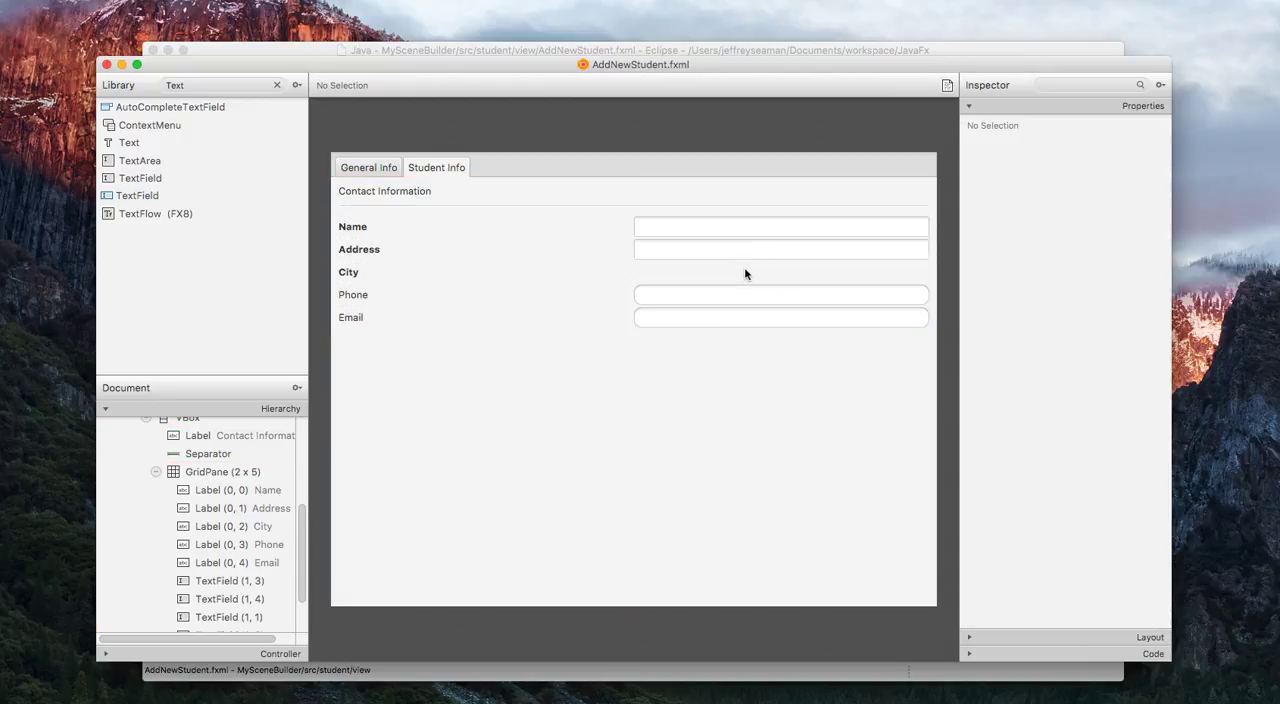
pyautogui.click(727, 306)
pyautogui.press('Delete')
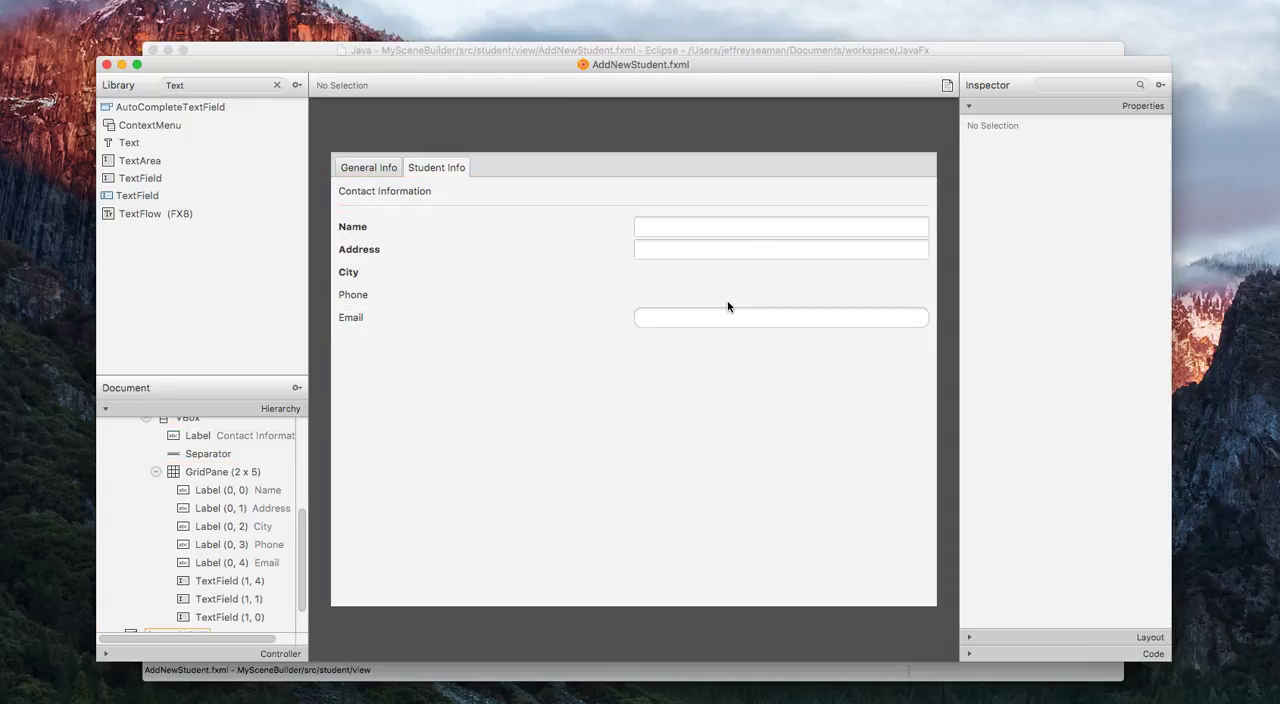
pyautogui.click(715, 321)
pyautogui.press('Delete')
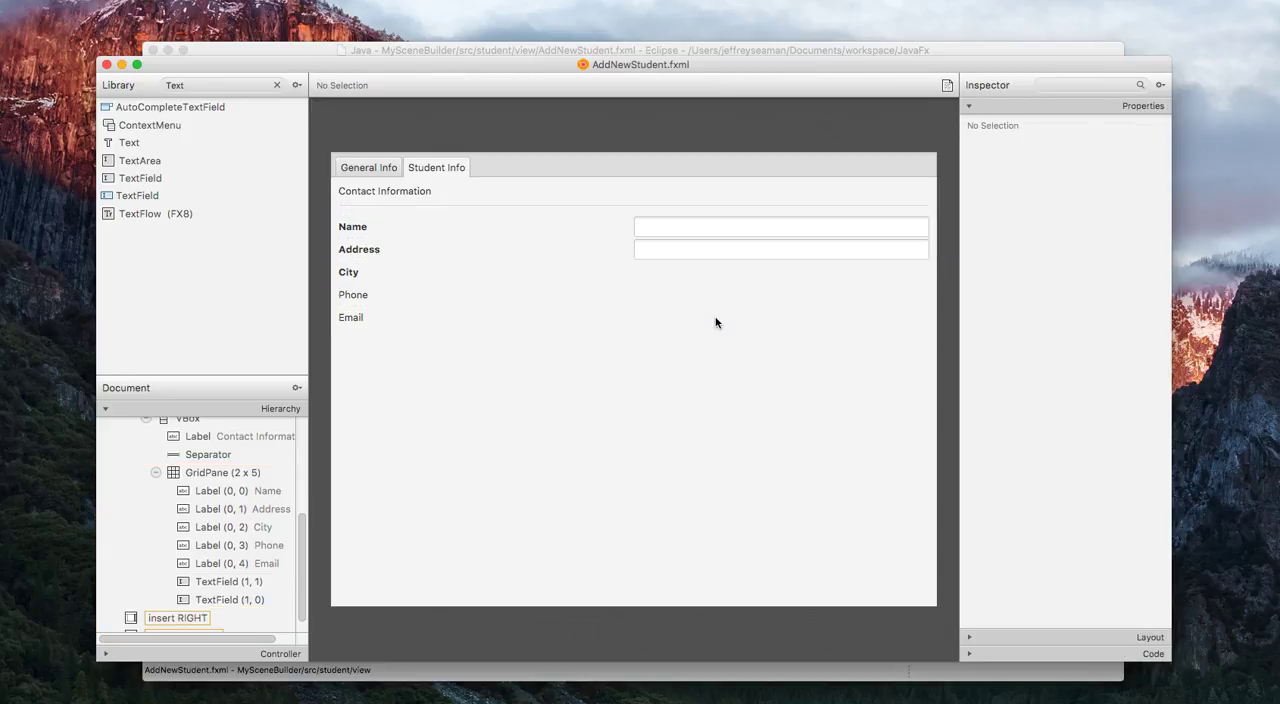
# Add a new TextField to column 1 of GridPane rows 2 to 4, beside the City, Phone and Email labels.
pyautogui.click(715, 322)
pyautogui.click(155, 178)
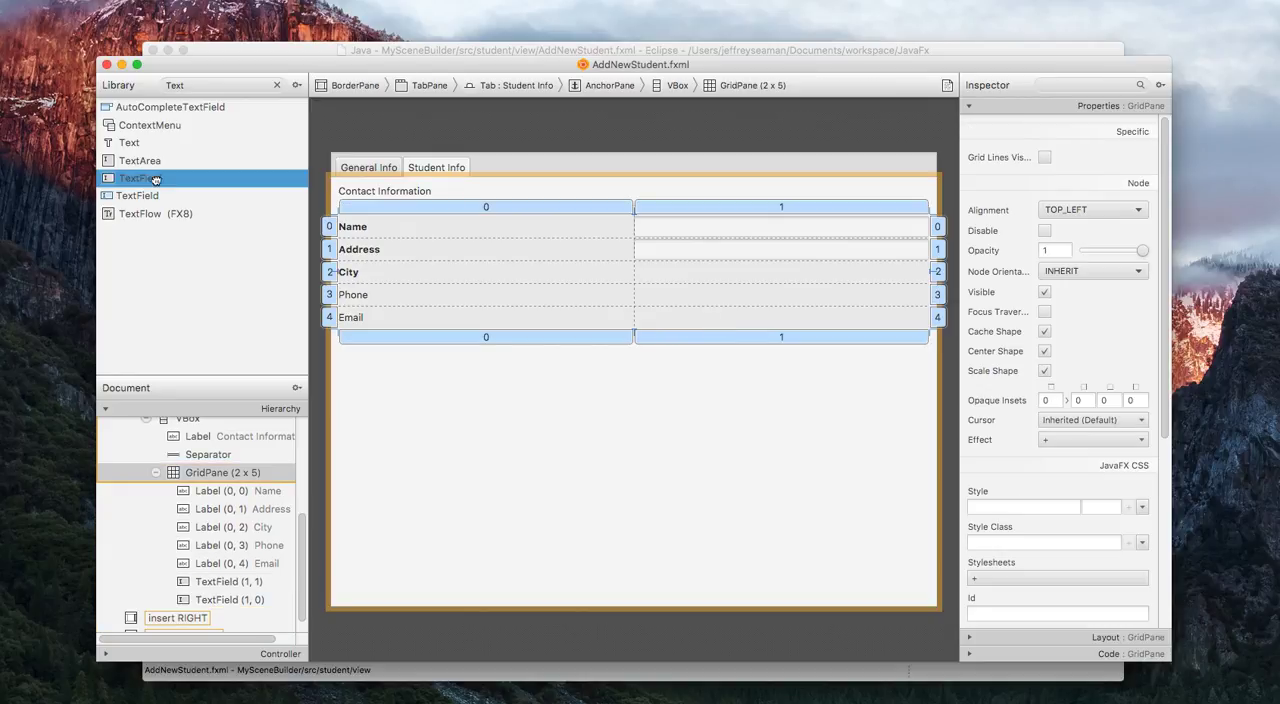
pyautogui.moveTo(155, 178); pyautogui.dragTo(692, 270)
pyautogui.moveTo(143, 196); pyautogui.dragTo(671, 297)
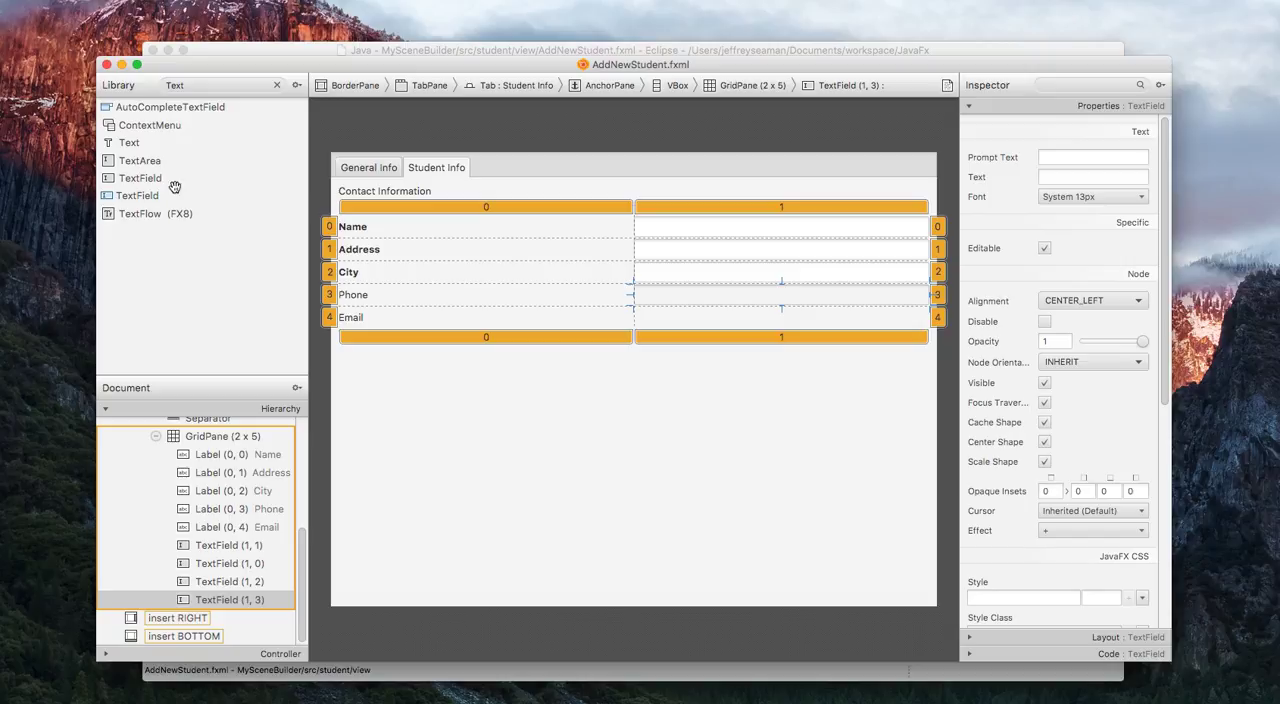
pyautogui.moveTo(152, 179); pyautogui.dragTo(757, 317)
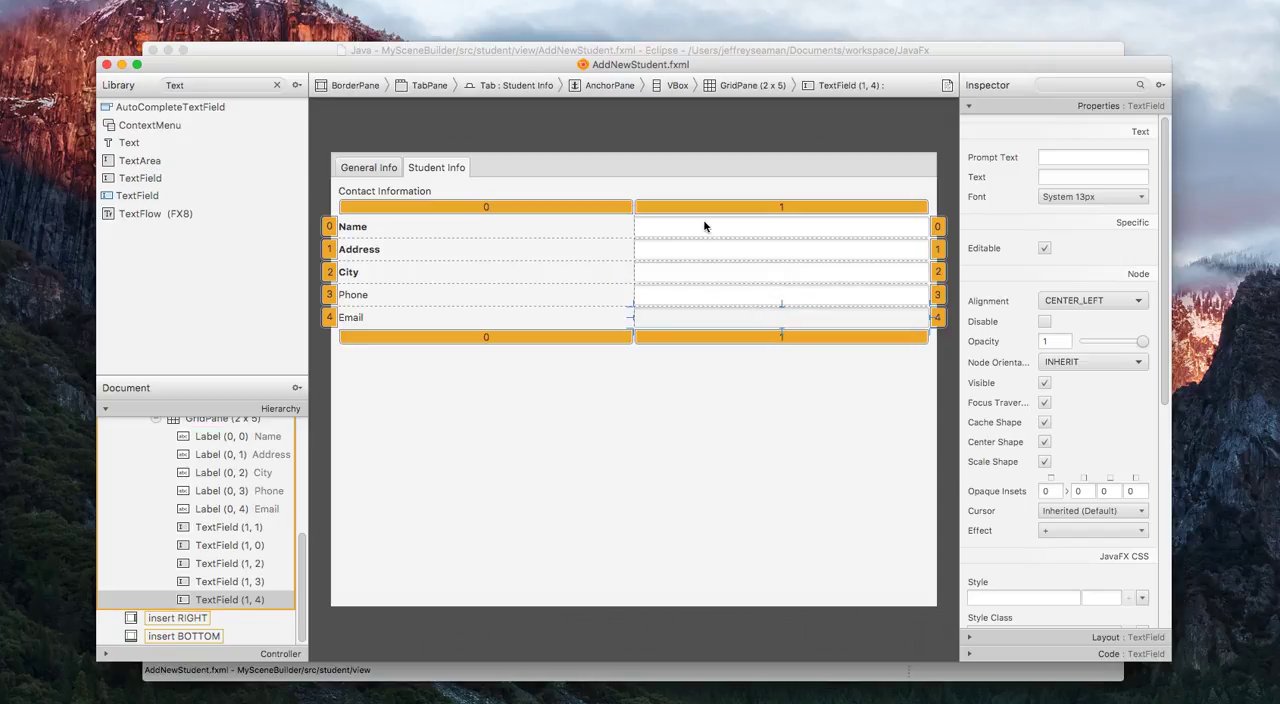
# Set the -fx-background-radius style of the Name row's TextField to 10.
pyautogui.click(697, 225)
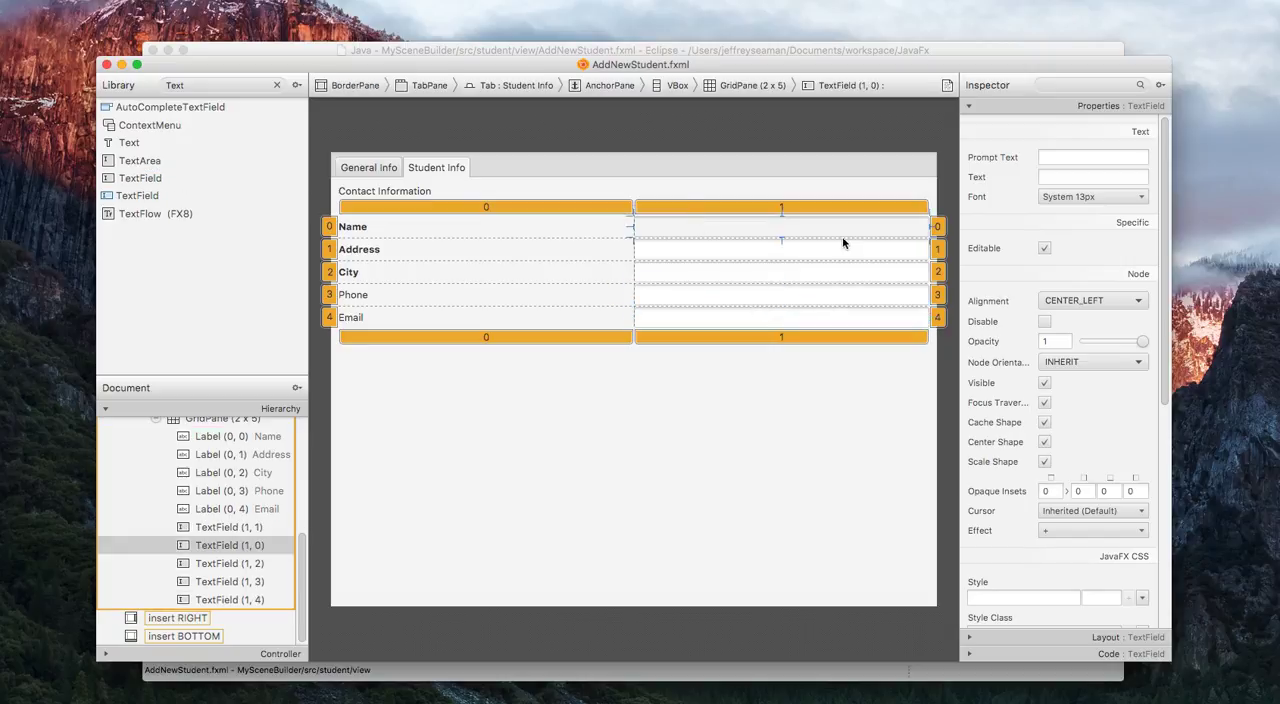
pyautogui.click(794, 434)
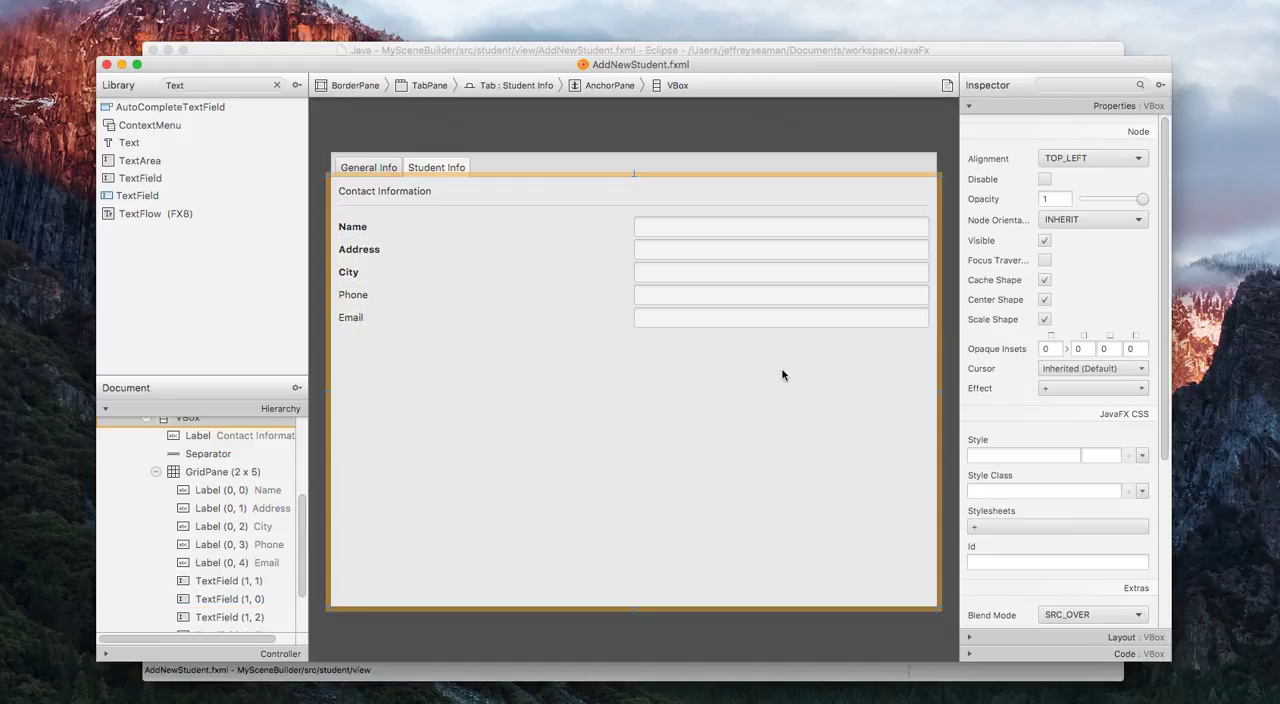
pyautogui.click(741, 233)
pyautogui.scroll(-5, 1021, 502)
pyautogui.click(1003, 344)
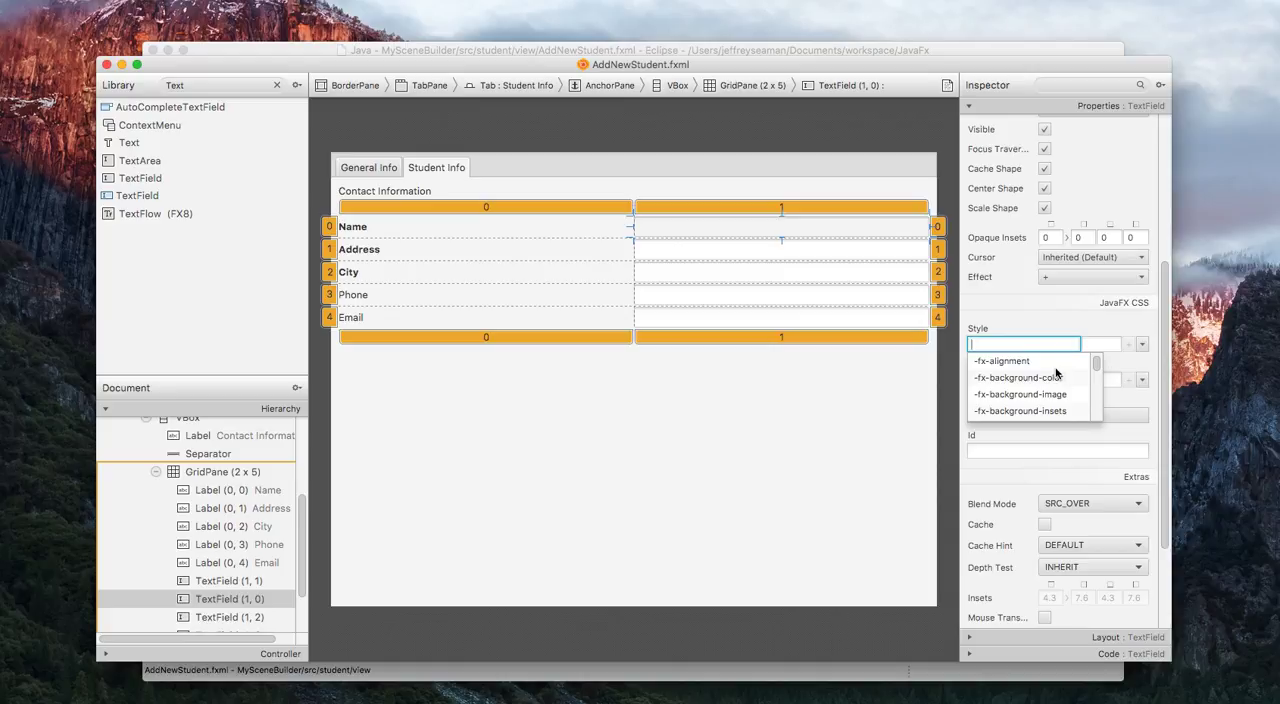
pyautogui.press('Down')
pyautogui.press('Down')
pyautogui.press('Down')
pyautogui.press('Down')
pyautogui.press('Down')
pyautogui.press('Down')
pyautogui.press('Down')
pyautogui.press('Up')
pyautogui.press('Return')
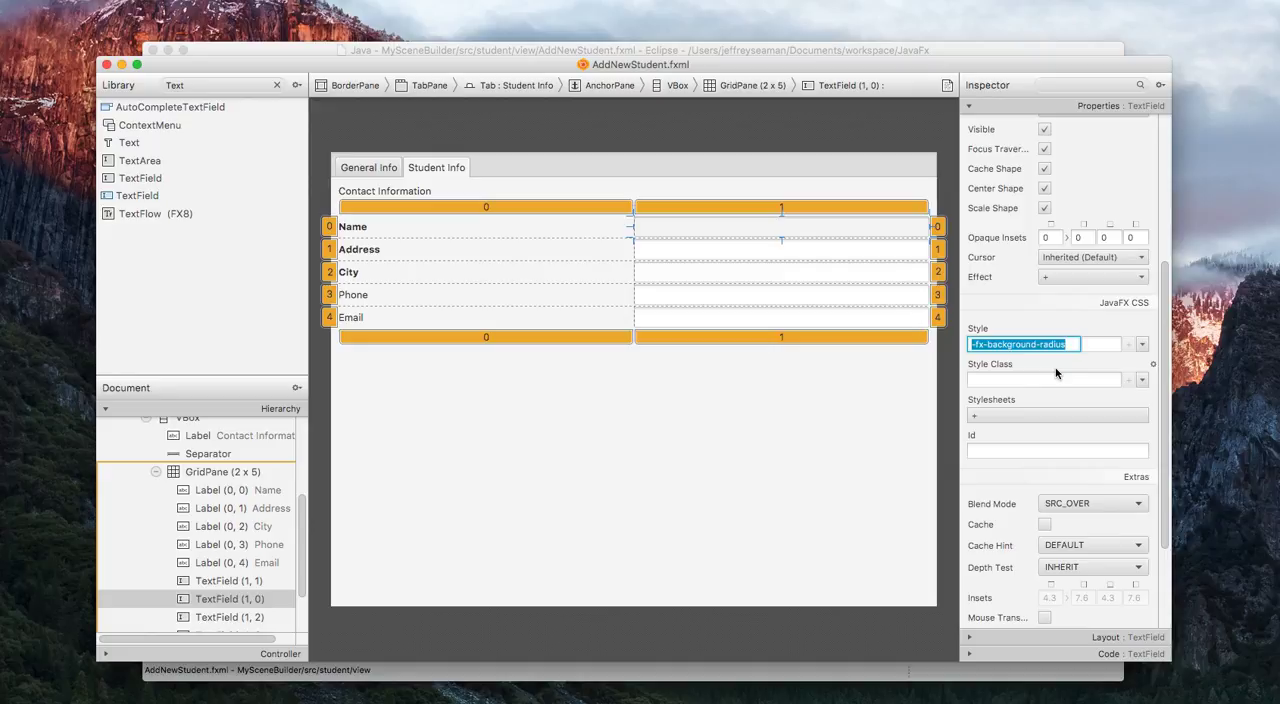
pyautogui.press('Tab')
pyautogui.write('1')
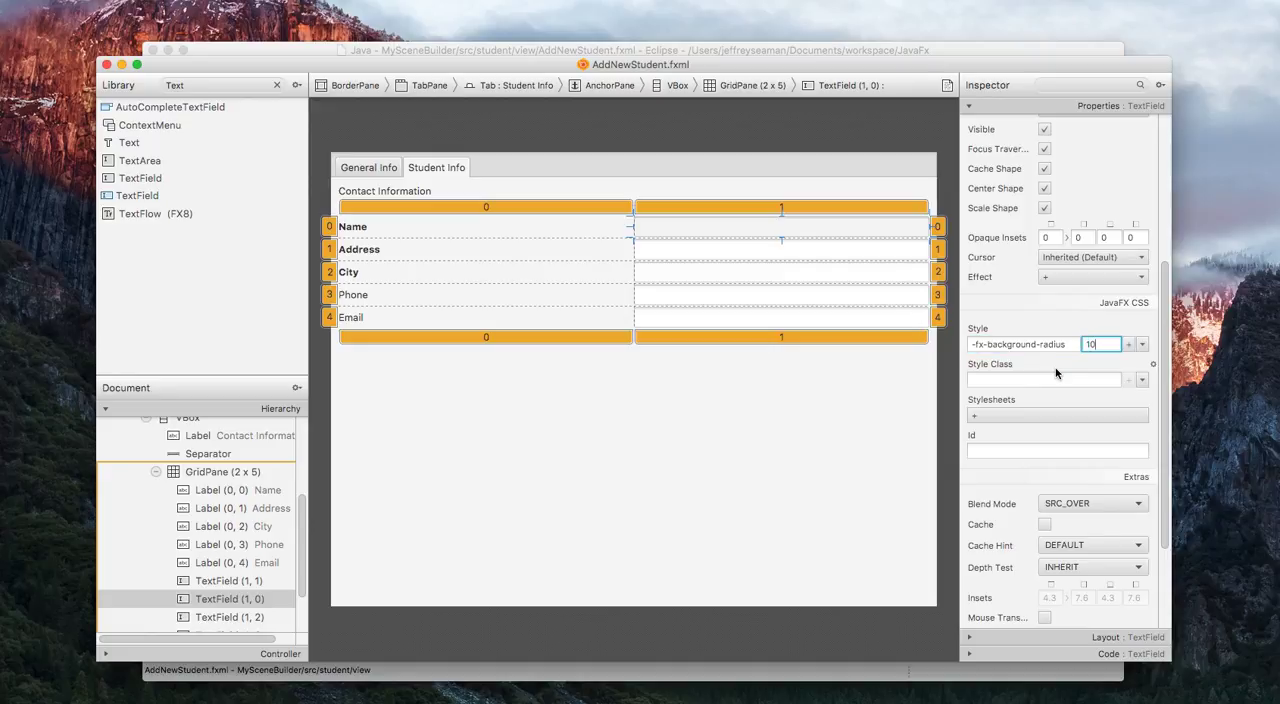
# Set the -fx-background-radius style of the Address row's TextField to 10.
pyautogui.click(906, 258)
pyautogui.click(1033, 346)
pyautogui.press('Down')
pyautogui.press('Down')
pyautogui.press('Down')
pyautogui.press('Down')
pyautogui.press('Down')
pyautogui.press('Down')
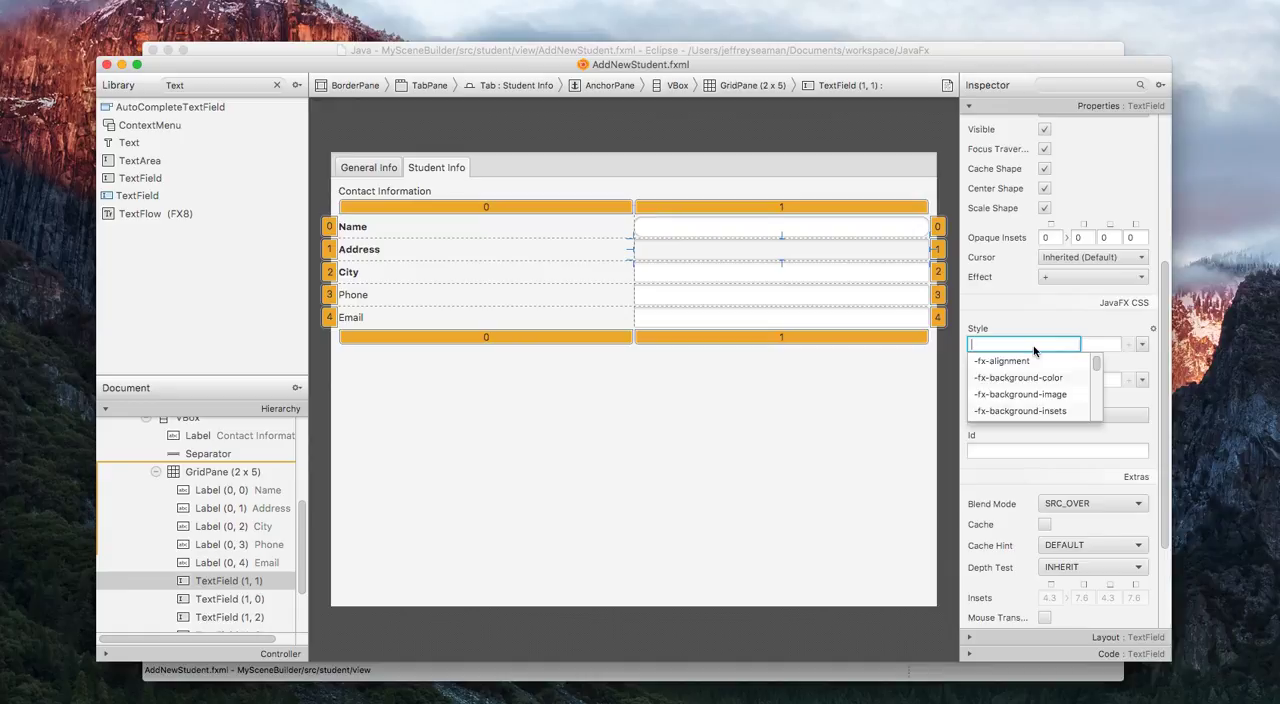
pyautogui.press('Down')
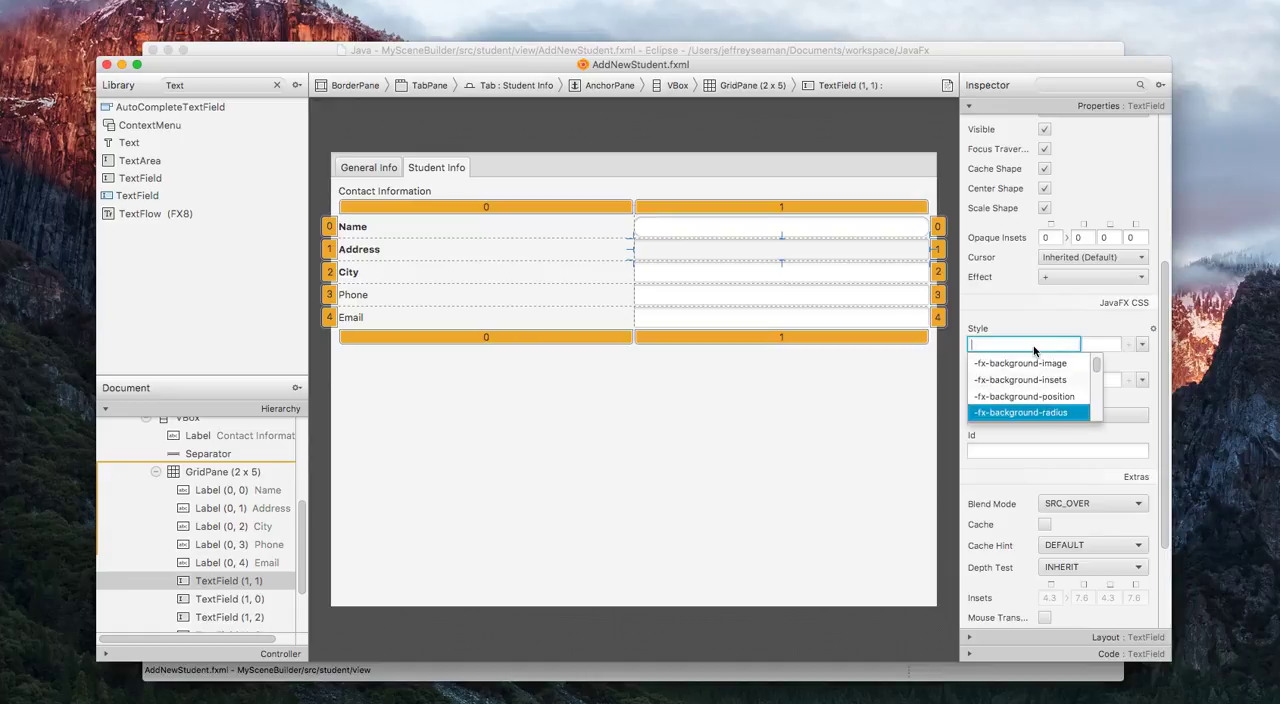
pyautogui.press('Return')
pyautogui.press('Tab')
pyautogui.write('1')
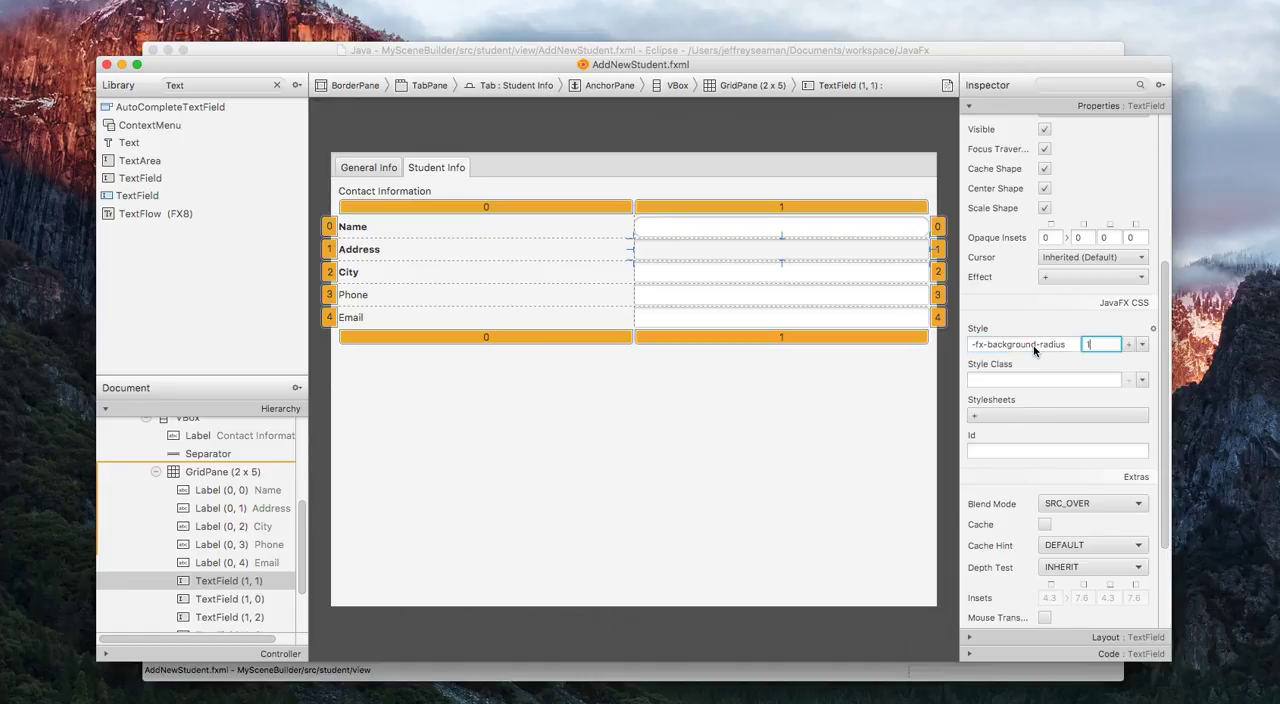
pyautogui.write('0')
pyautogui.press('Return')
# Set the -fx-background-radius style of the City row's TextField to 10.
pyautogui.click(900, 280)
pyautogui.click(1009, 346)
pyautogui.press('Down')
pyautogui.press('Down')
pyautogui.press('Down')
pyautogui.press('Down')
pyautogui.press('Down')
pyautogui.press('Down')
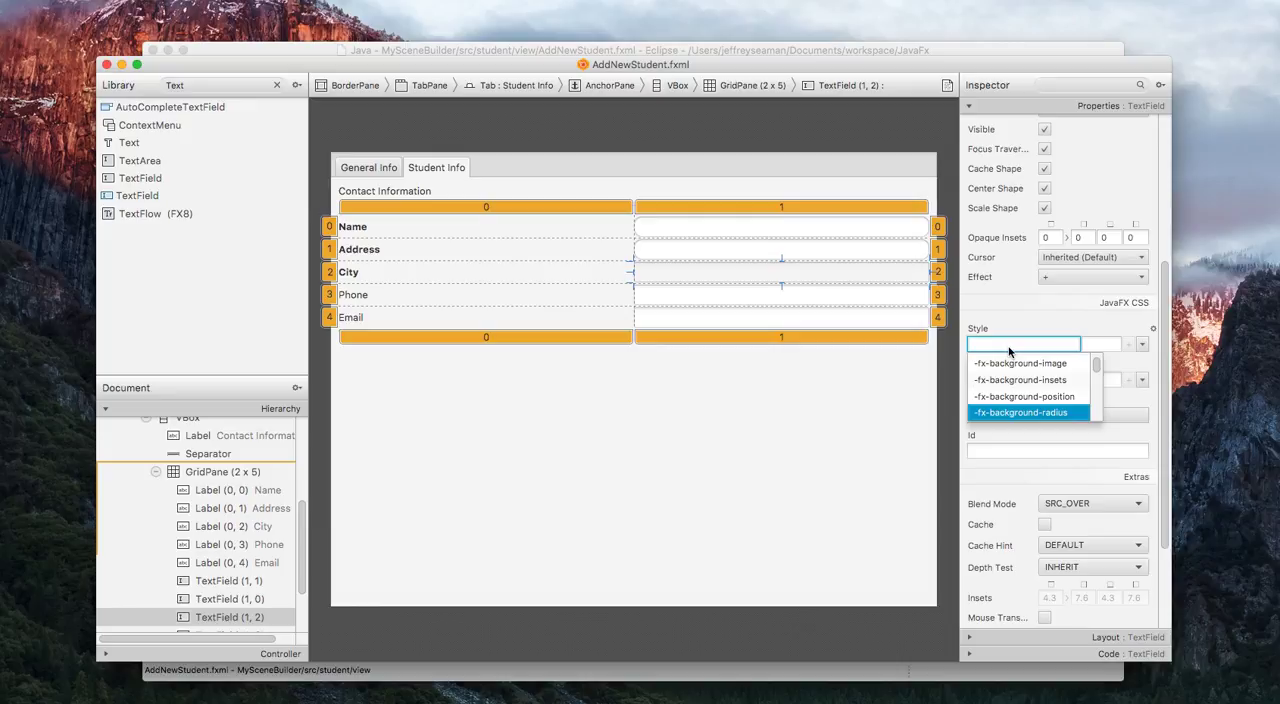
pyautogui.press('Return')
pyautogui.write('10')
# Set the -fx-background-radius style of the Phone row's TextField to 10.
pyautogui.click(885, 295)
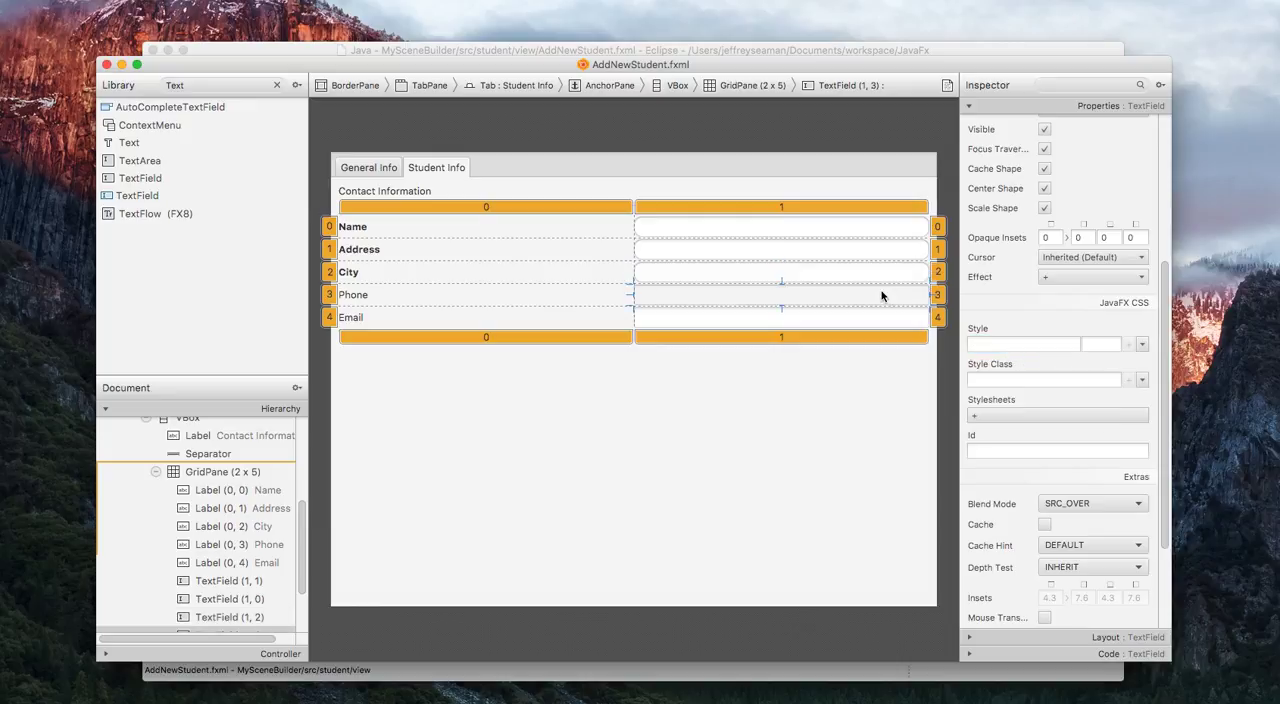
pyautogui.click(1009, 344)
pyautogui.press('Down')
pyautogui.press('Down')
pyautogui.press('Down')
pyautogui.press('Down')
pyautogui.press('Down')
pyautogui.press('Down')
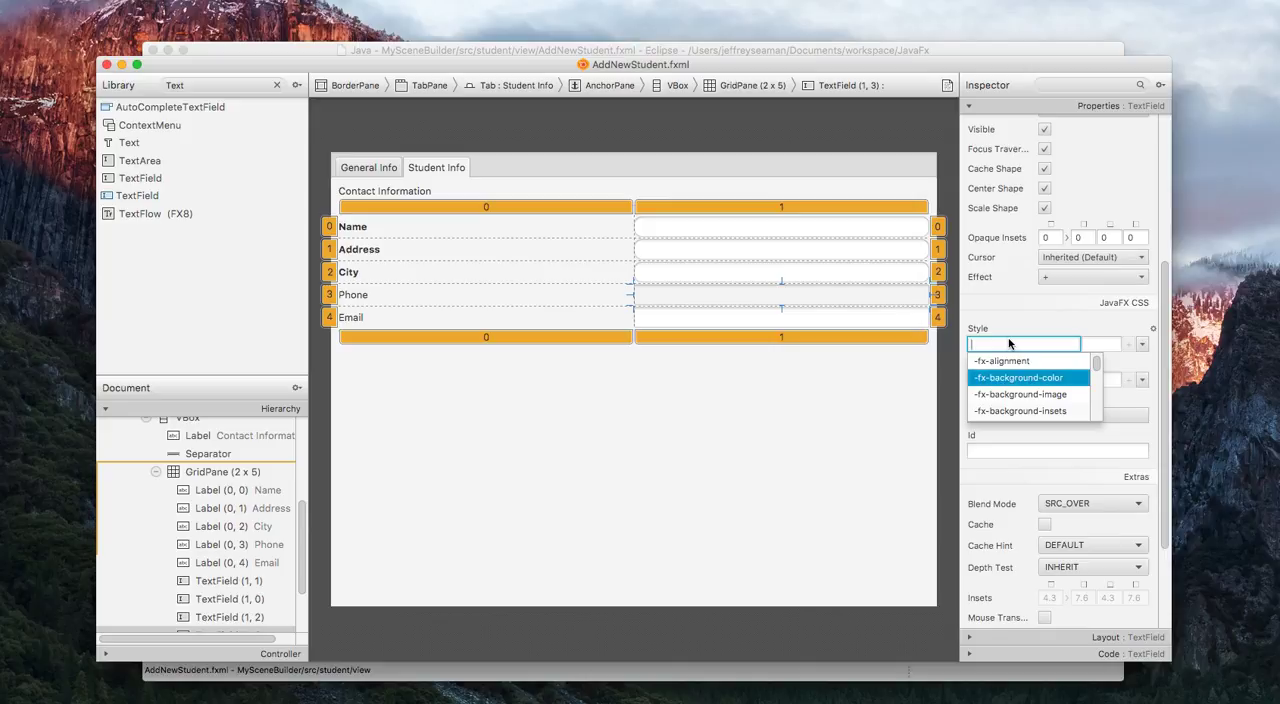
pyautogui.press('Return')
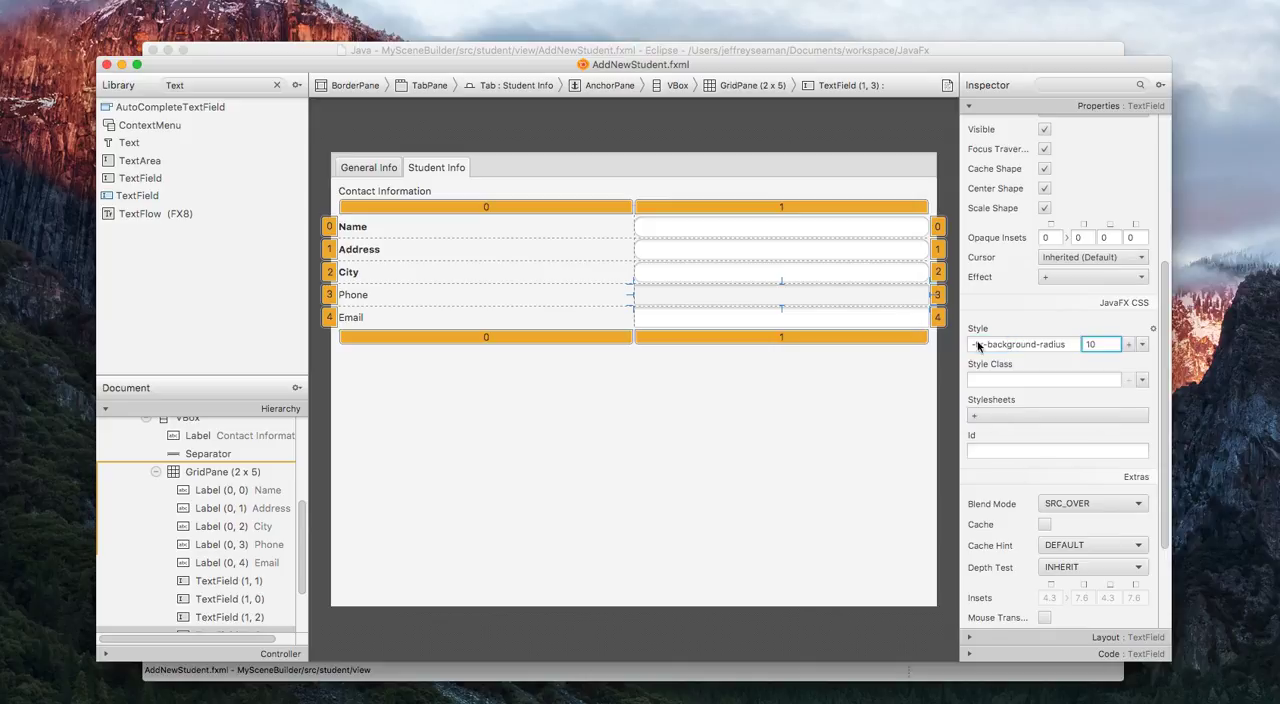
# Set the -fx-background-radius style of the Email row's TextField to 10.
pyautogui.click(905, 323)
pyautogui.click(983, 343)
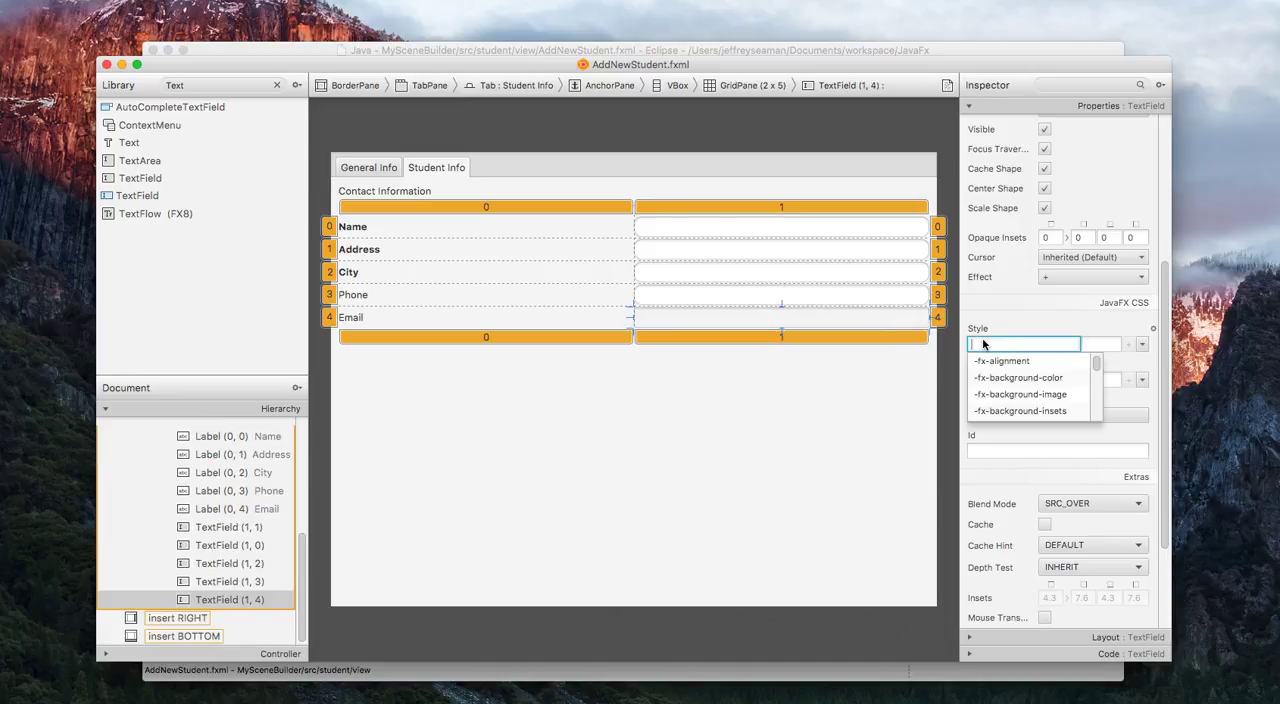
pyautogui.press('Down')
pyautogui.press('Down')
pyautogui.press('Down')
pyautogui.press('Down')
pyautogui.press('Down')
pyautogui.press('Down')
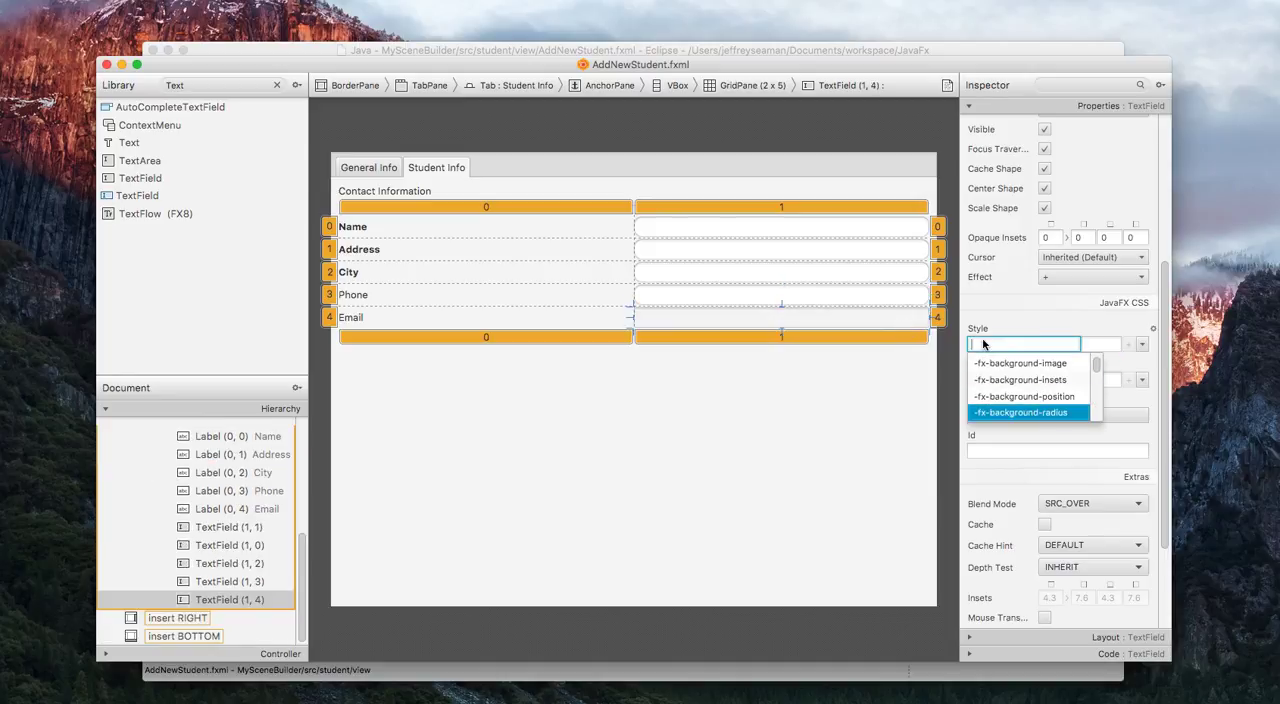
pyautogui.press('Return')
pyautogui.write('1')
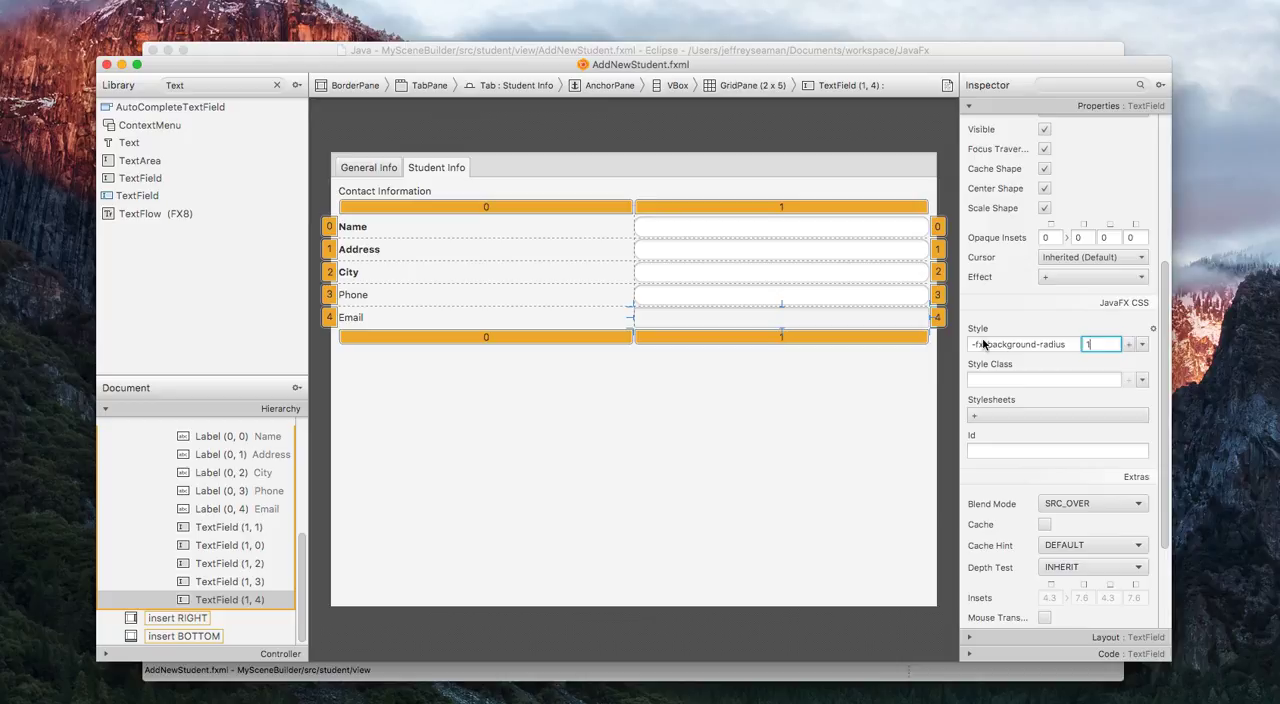
pyautogui.click(870, 413)
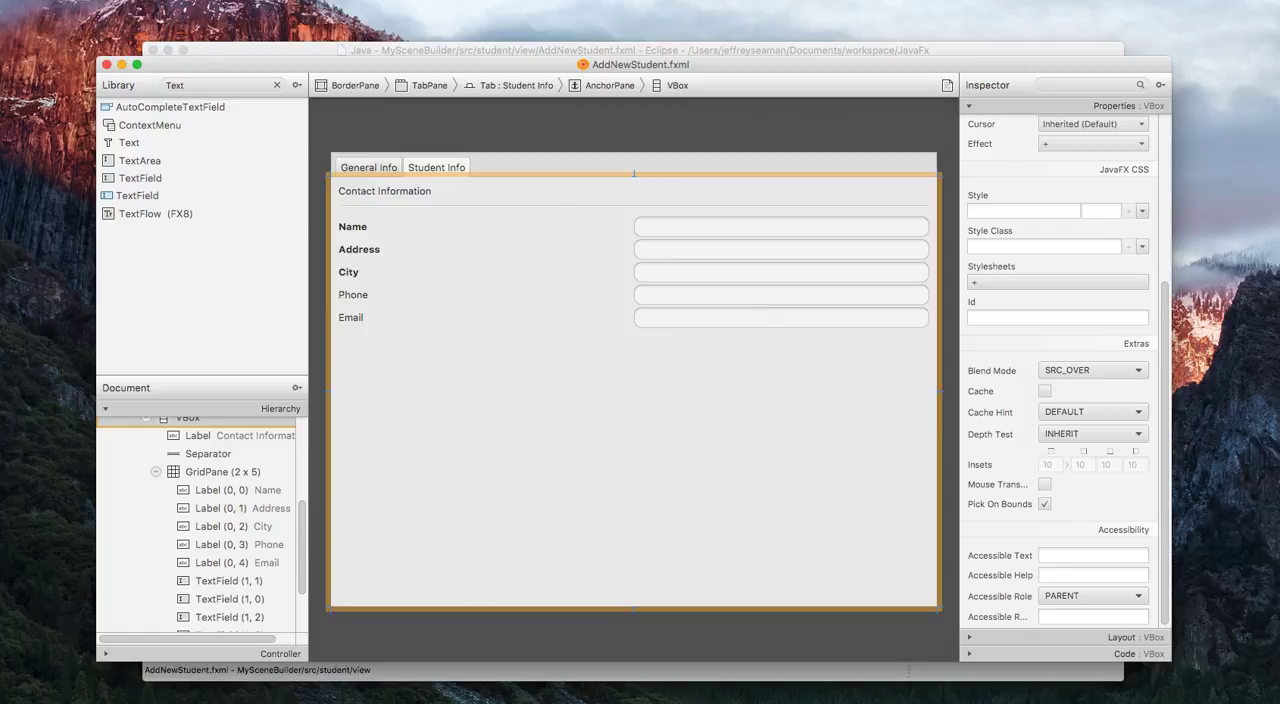
# Save AddNewStudent.fxml and close its SceneBuilder window to return to Eclipse.
pyautogui.click(78, 0)
pyautogui.click(100, 1)
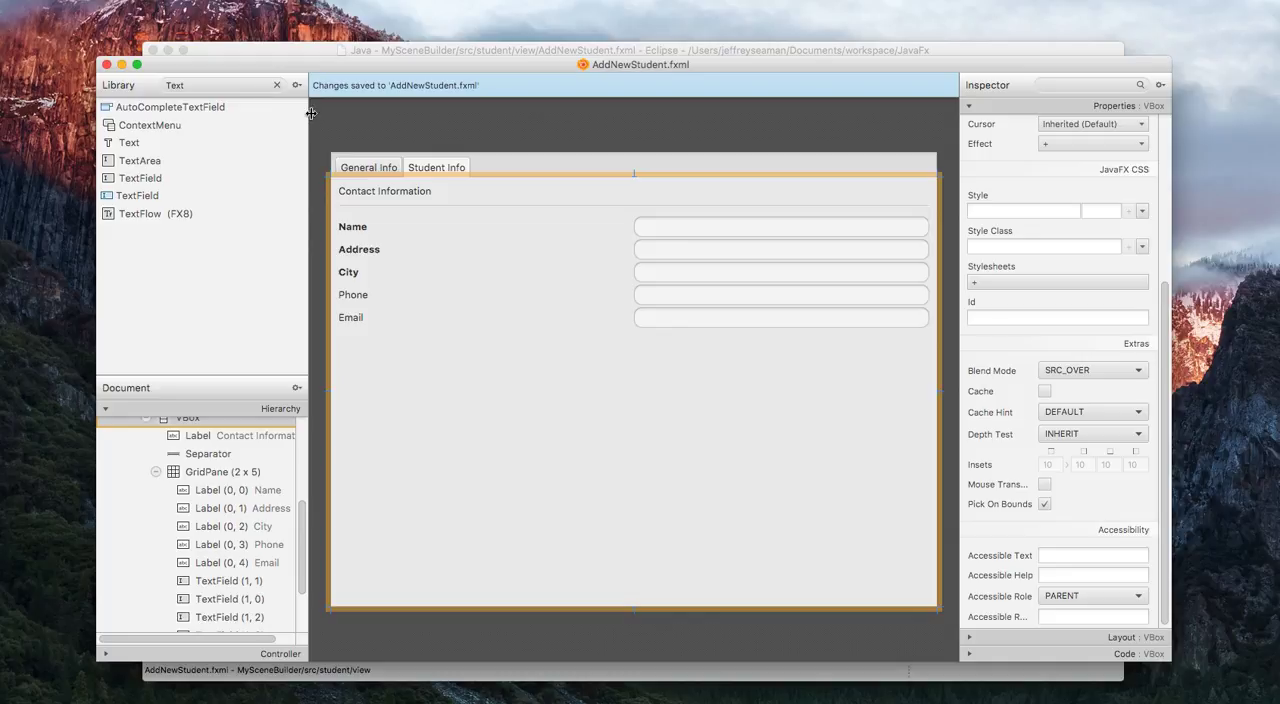
pyautogui.click(107, 64)
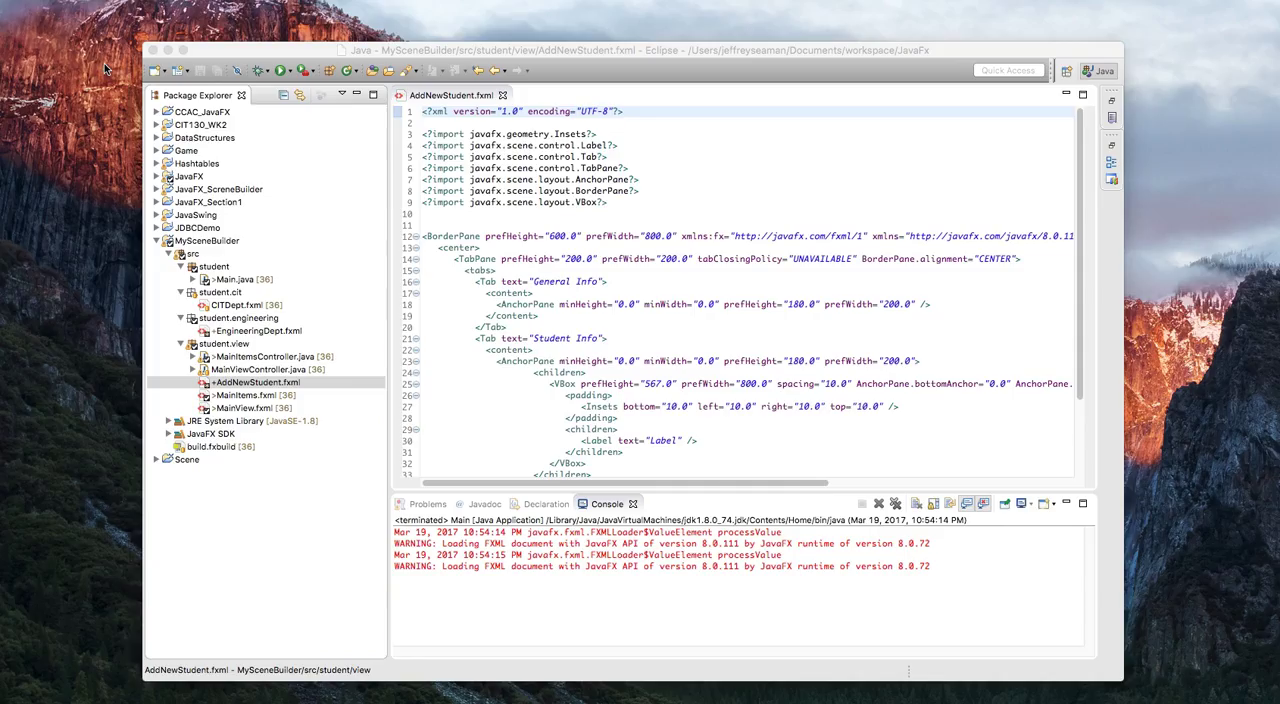
# Close the AddNewStudent.fxml editor and refresh the MySceneBuilder project.
pyautogui.click(501, 95)
pyautogui.rightClick(226, 241)
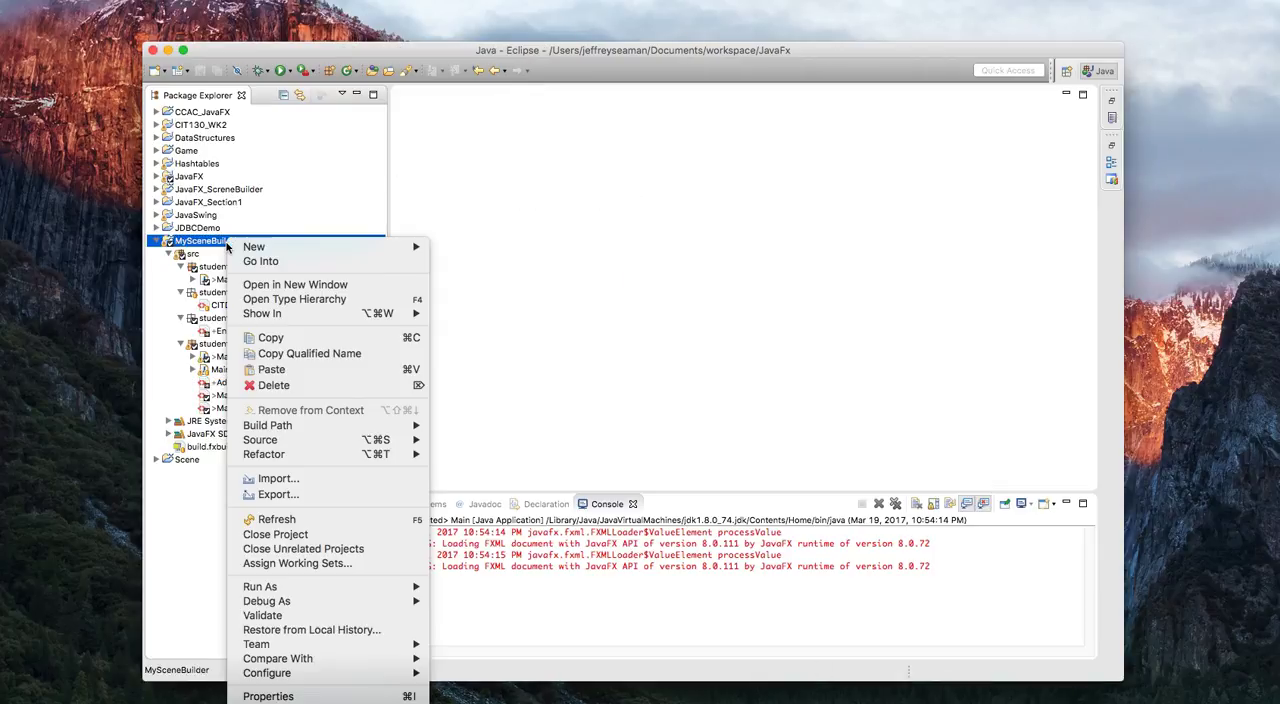
pyautogui.moveTo(305, 455)
pyautogui.click(300, 519)
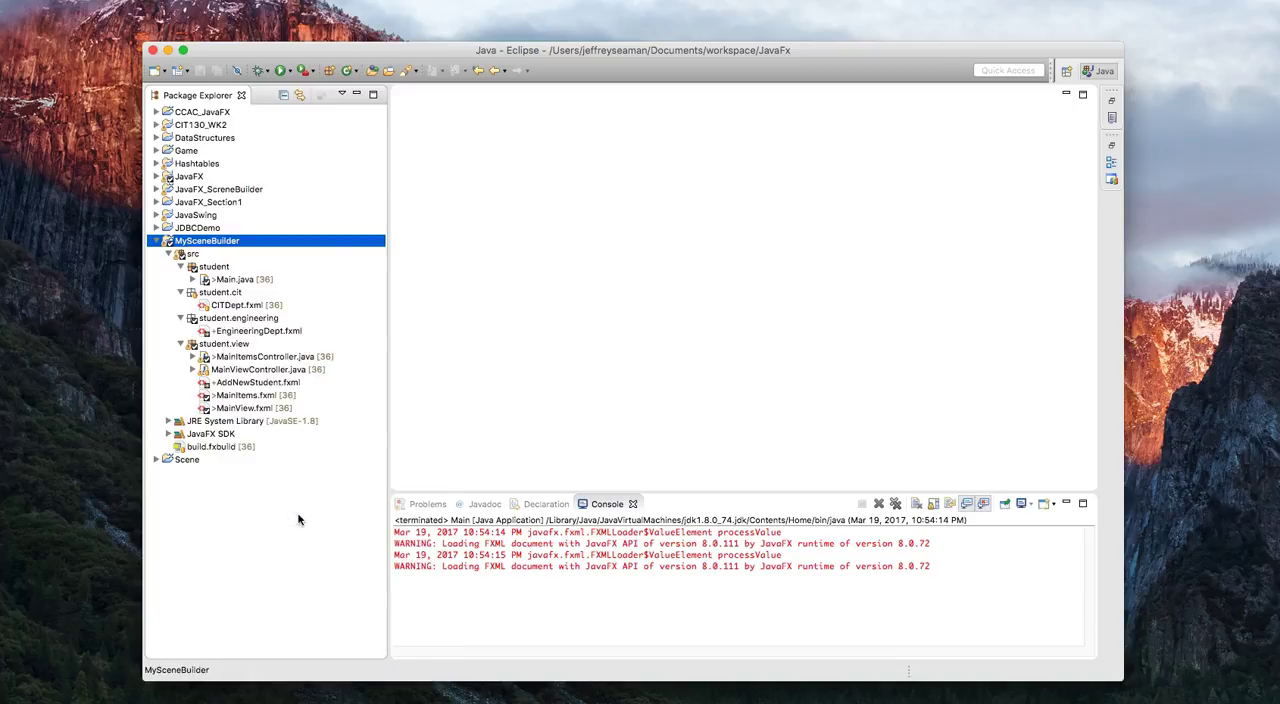
# Run Main.java from the student package as a Java Application.
pyautogui.rightClick(251, 280)
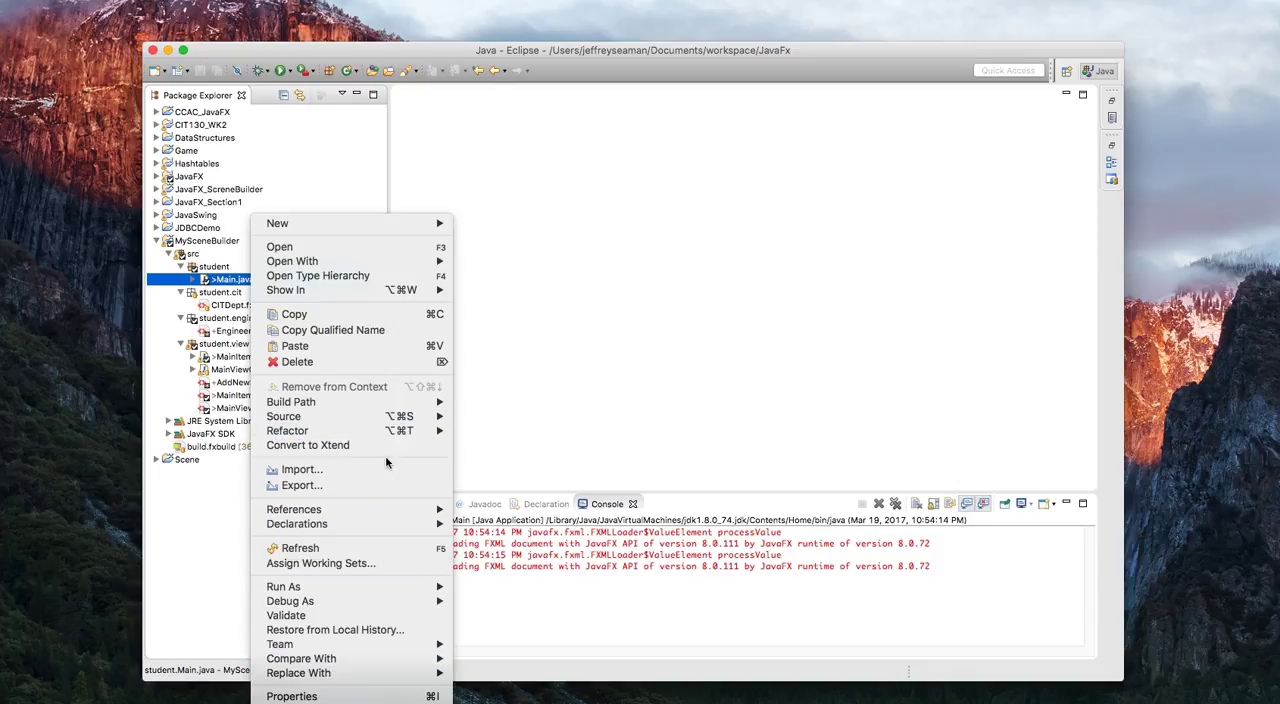
pyautogui.moveTo(398, 427)
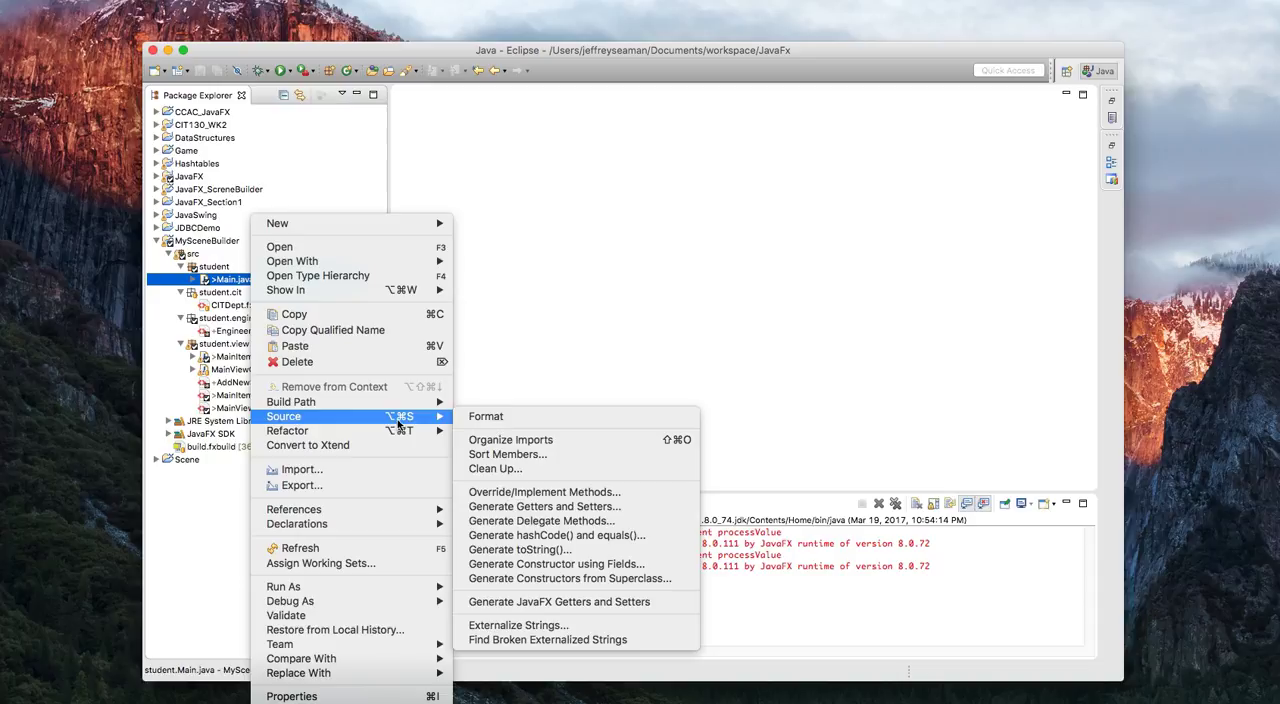
pyautogui.moveTo(402, 587)
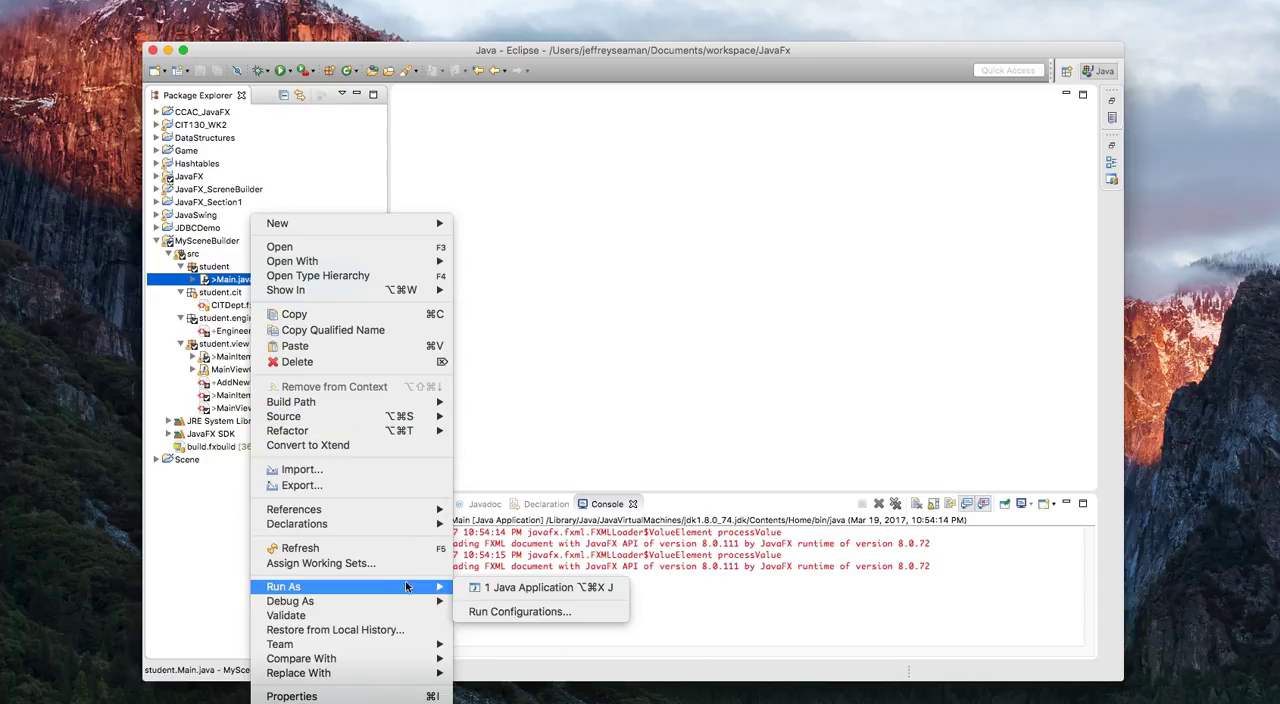
pyautogui.click(505, 588)
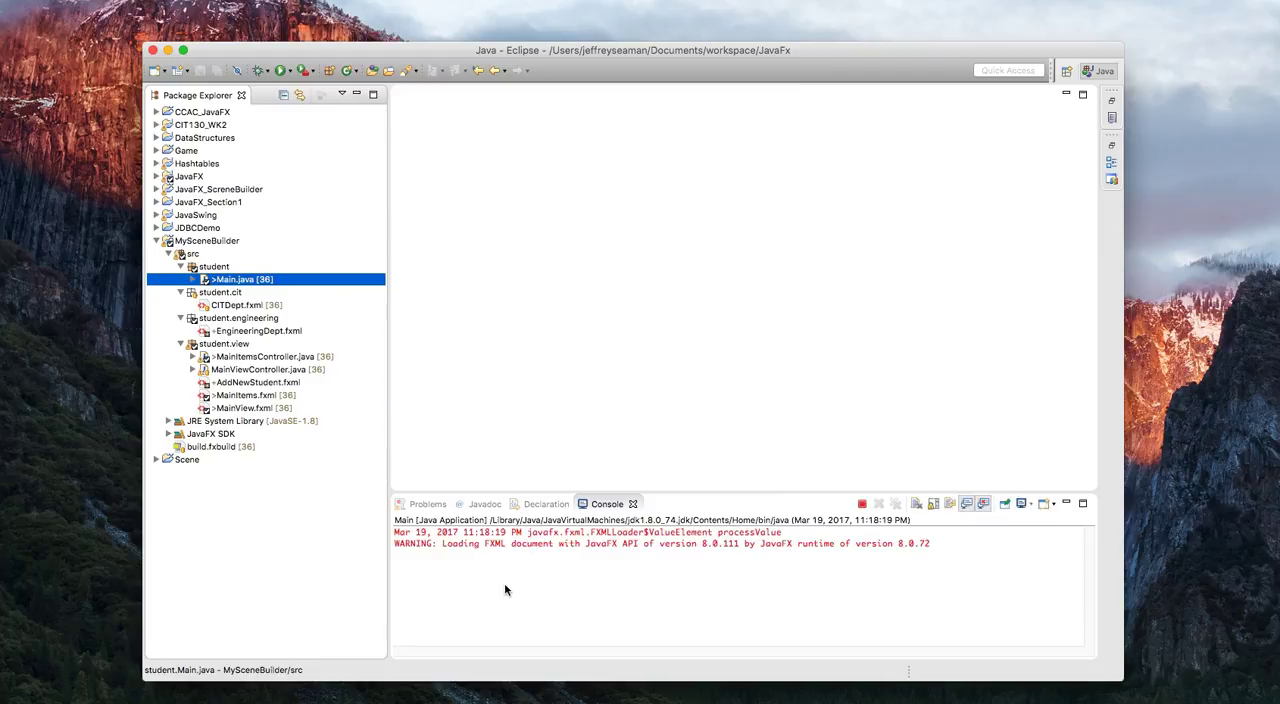
# Test the Add, Home and CIT buttons in the running Students application.
pyautogui.click(653, 384)
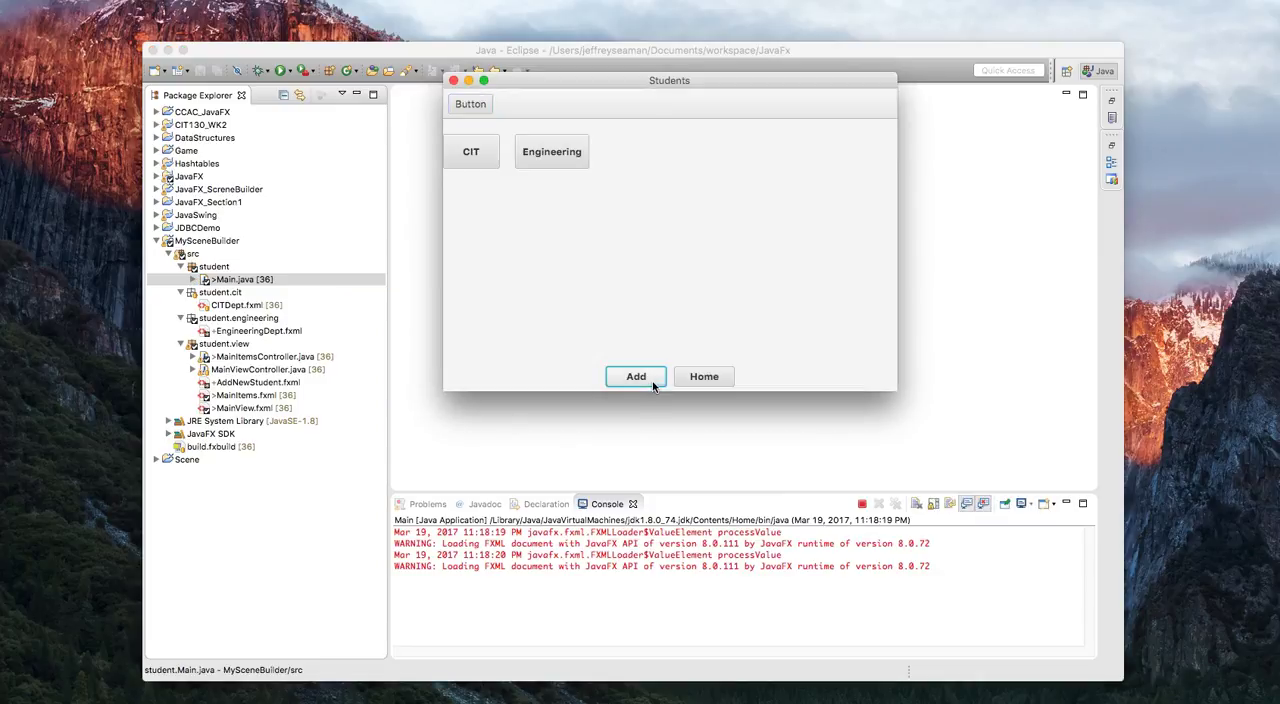
pyautogui.click(653, 384)
pyautogui.click(712, 378)
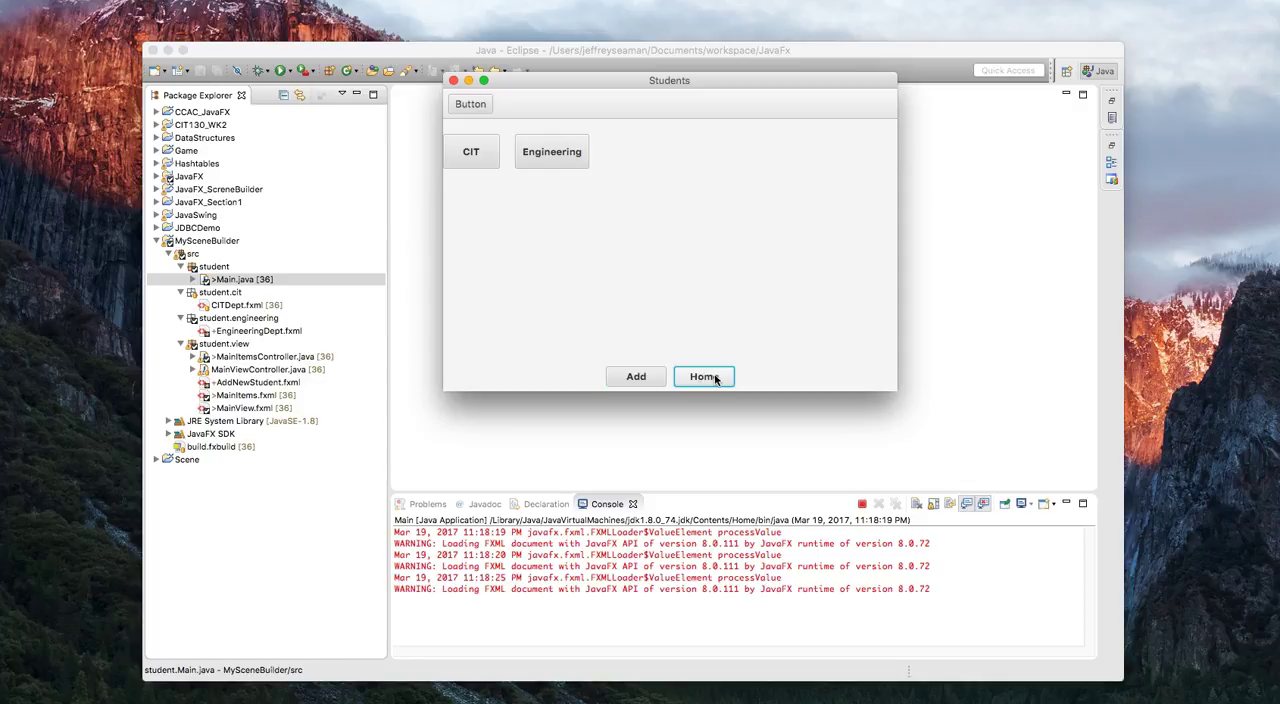
pyautogui.click(466, 150)
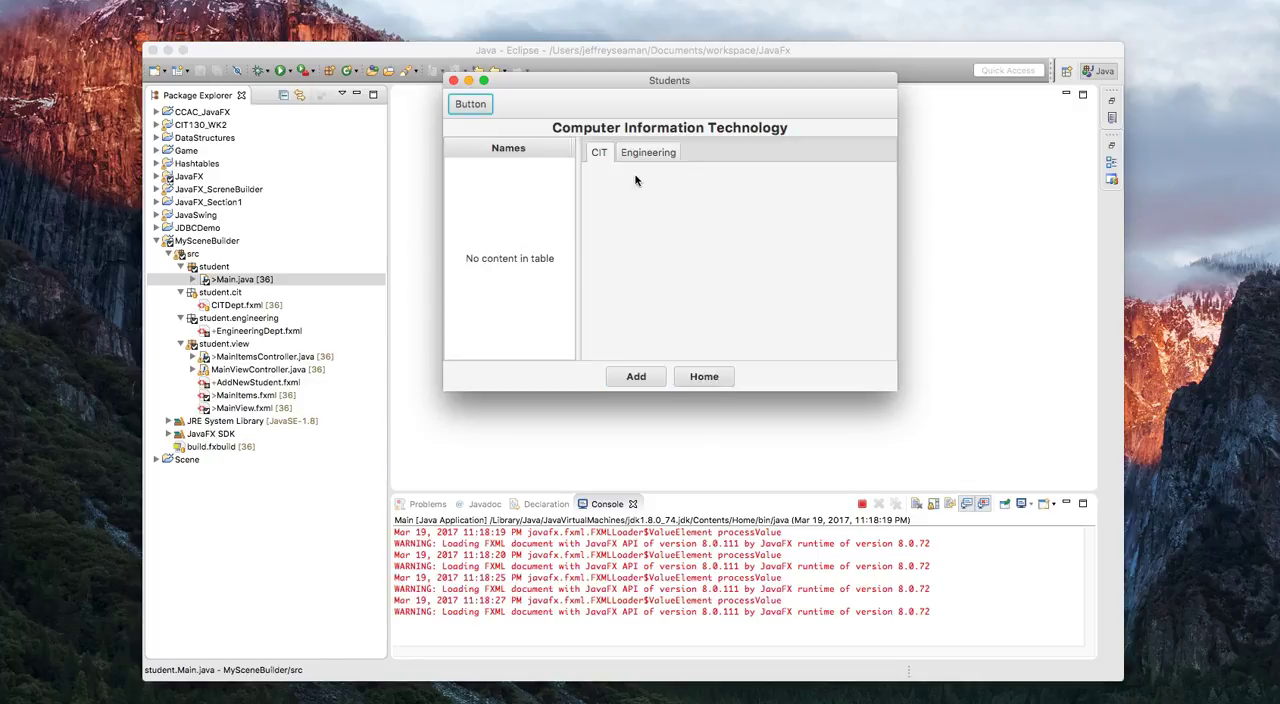
pyautogui.click(676, 376)
pyautogui.click(641, 384)
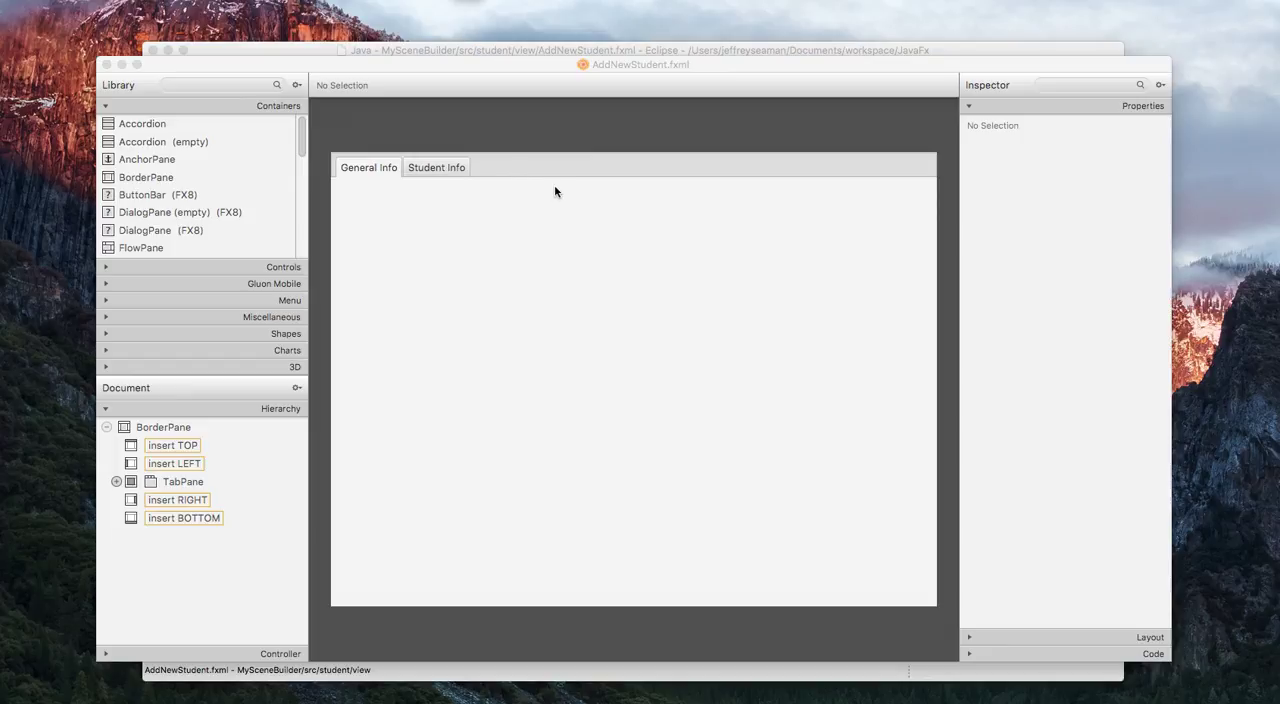
# Close AddNewStudent.fxml in SceneBuilder and Eclipse, and open MainView.fxml in SceneBuilder with its Add button selected.
pyautogui.click(106, 64)
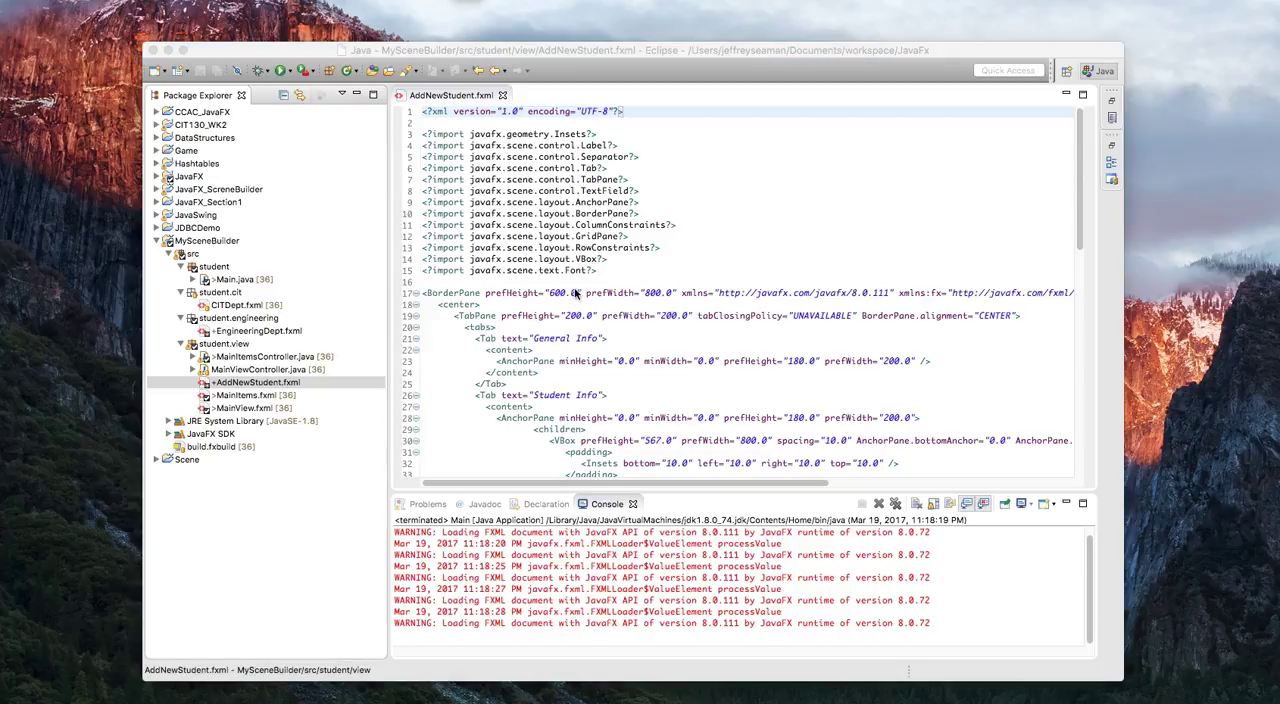
pyautogui.click(503, 93)
pyautogui.click(272, 408)
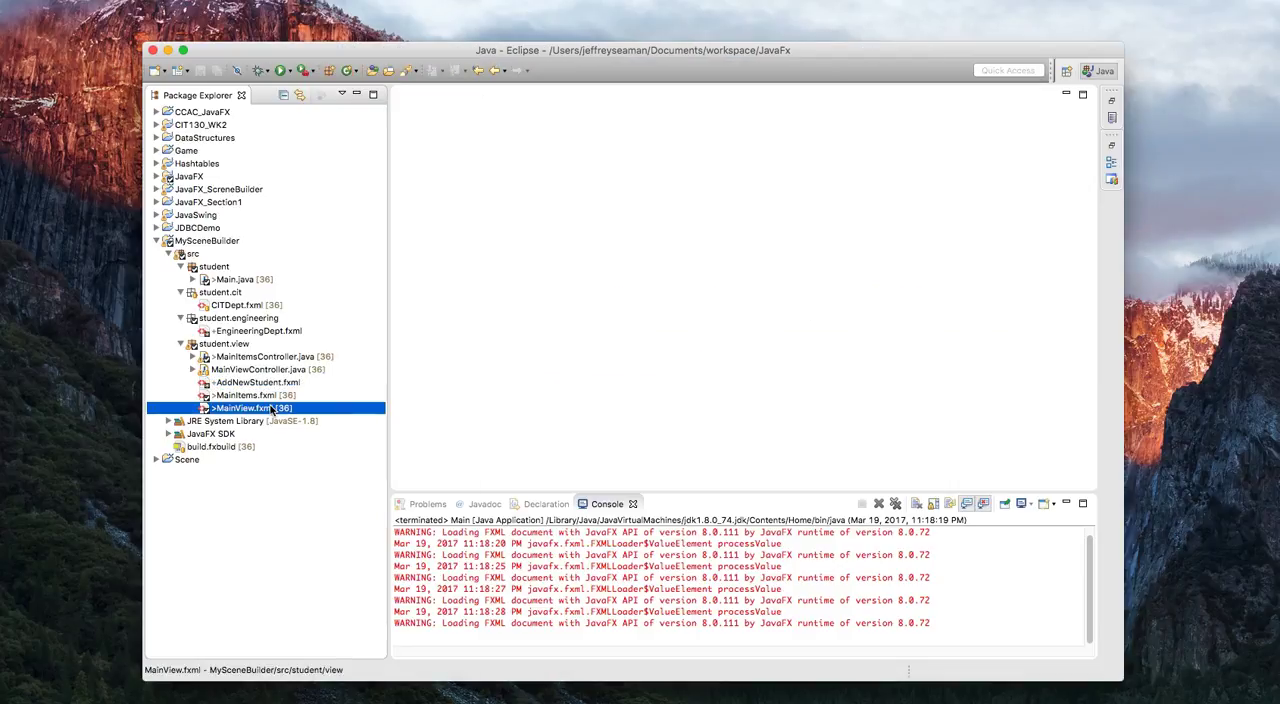
pyautogui.rightClick(272, 408)
pyautogui.click(362, 284)
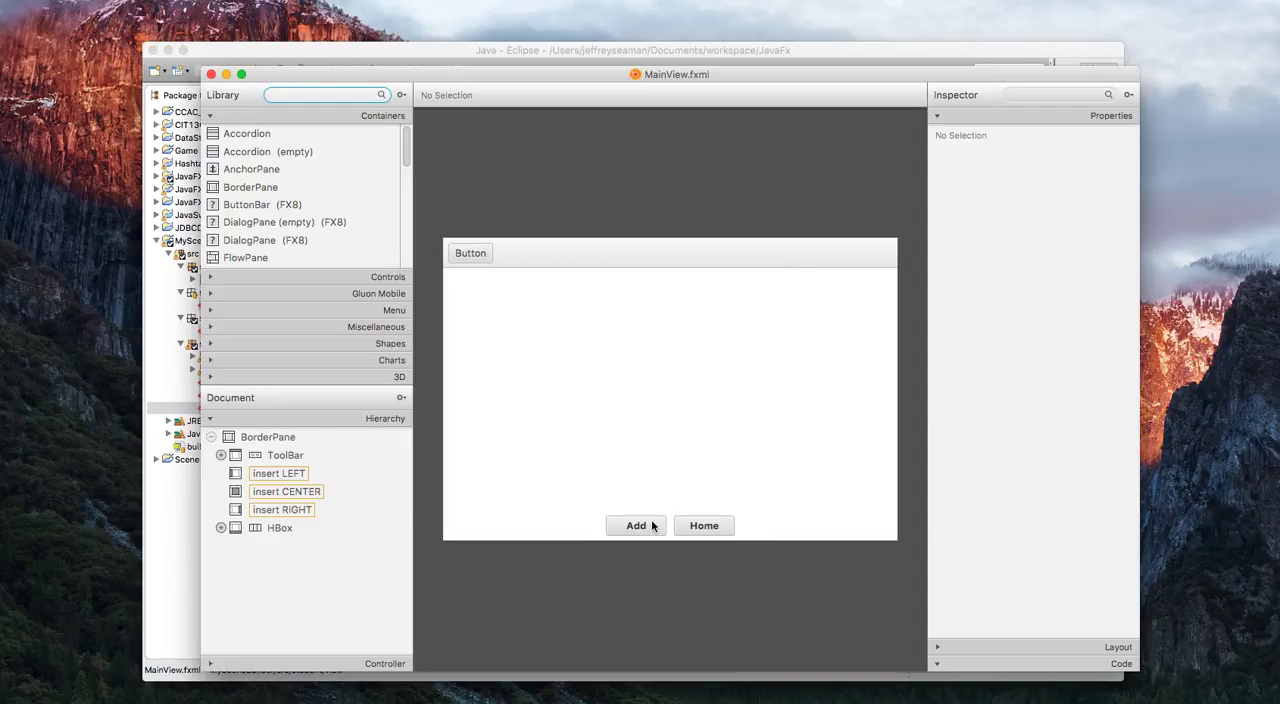
pyautogui.click(650, 528)
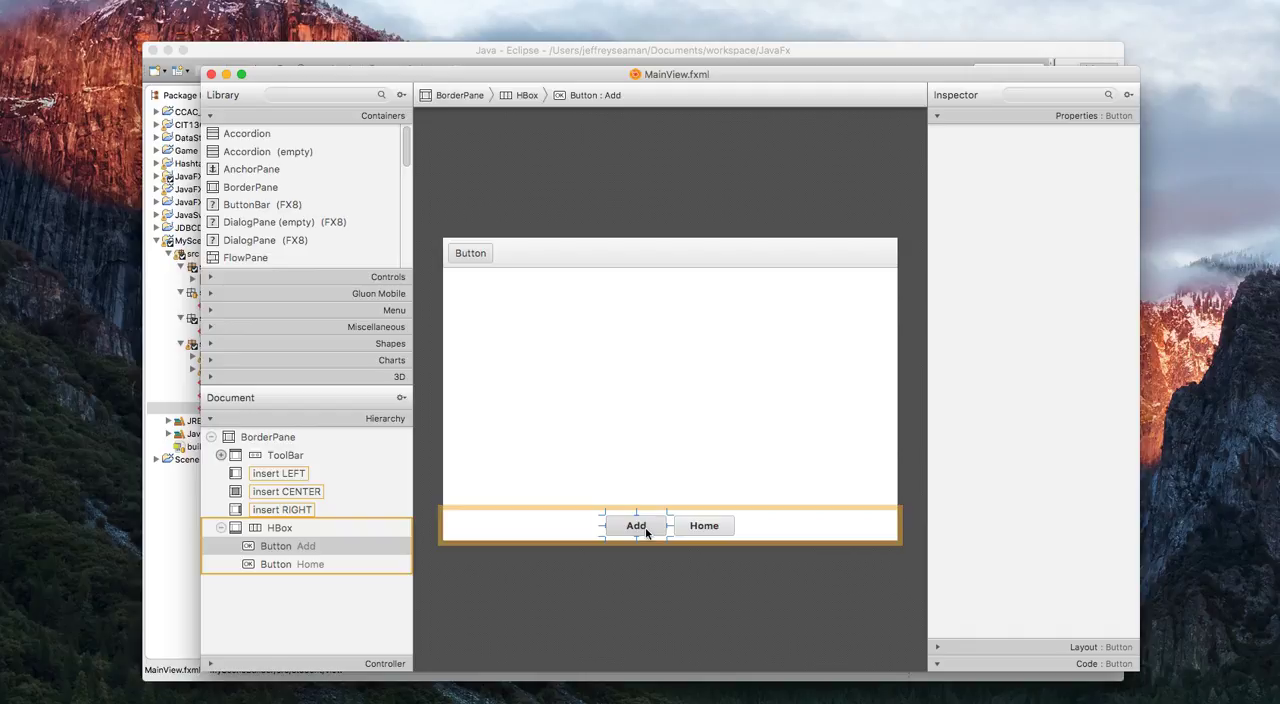